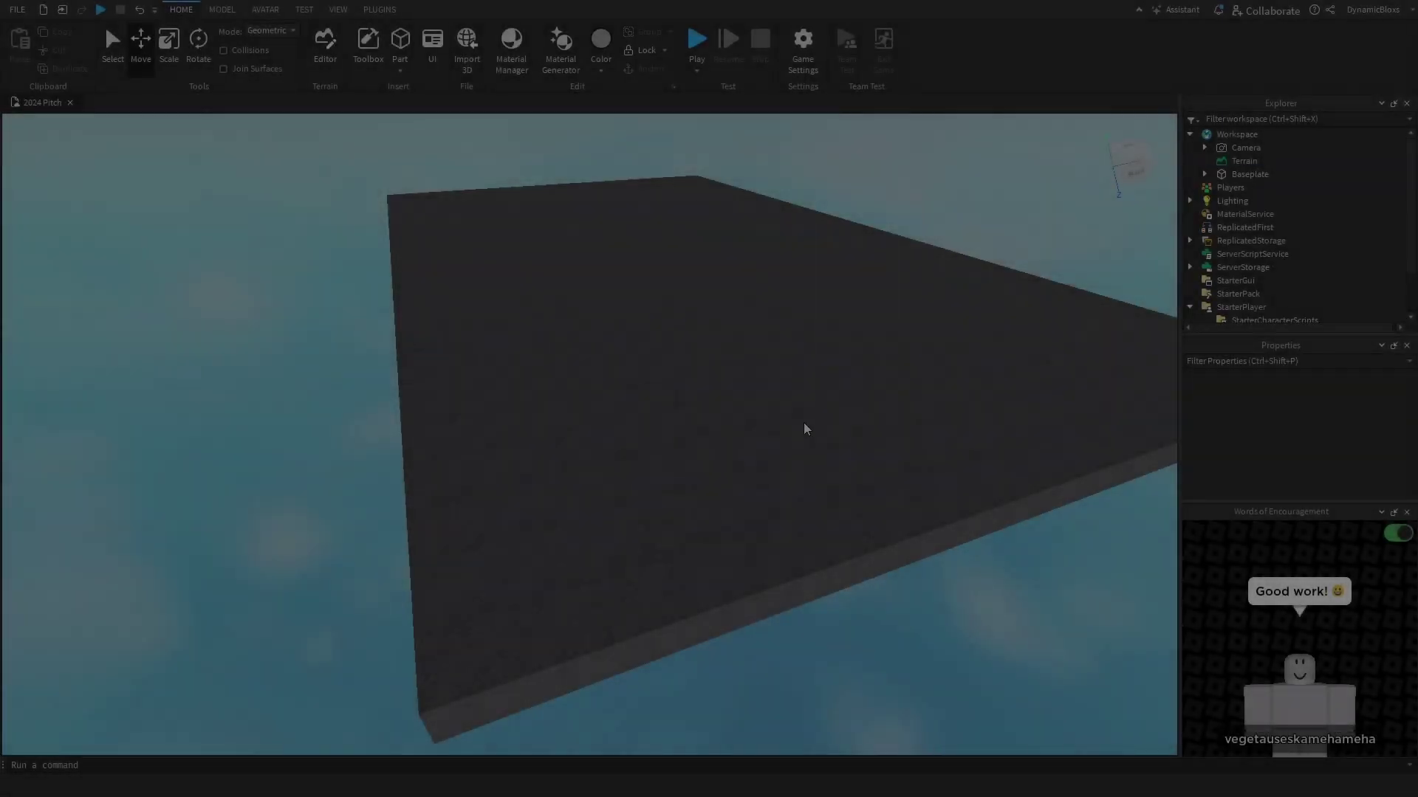
- Set the new part's size to 453, 0.75, 684.5 and give it the Grass material in Camo
scroll(804, 425, up, 5)
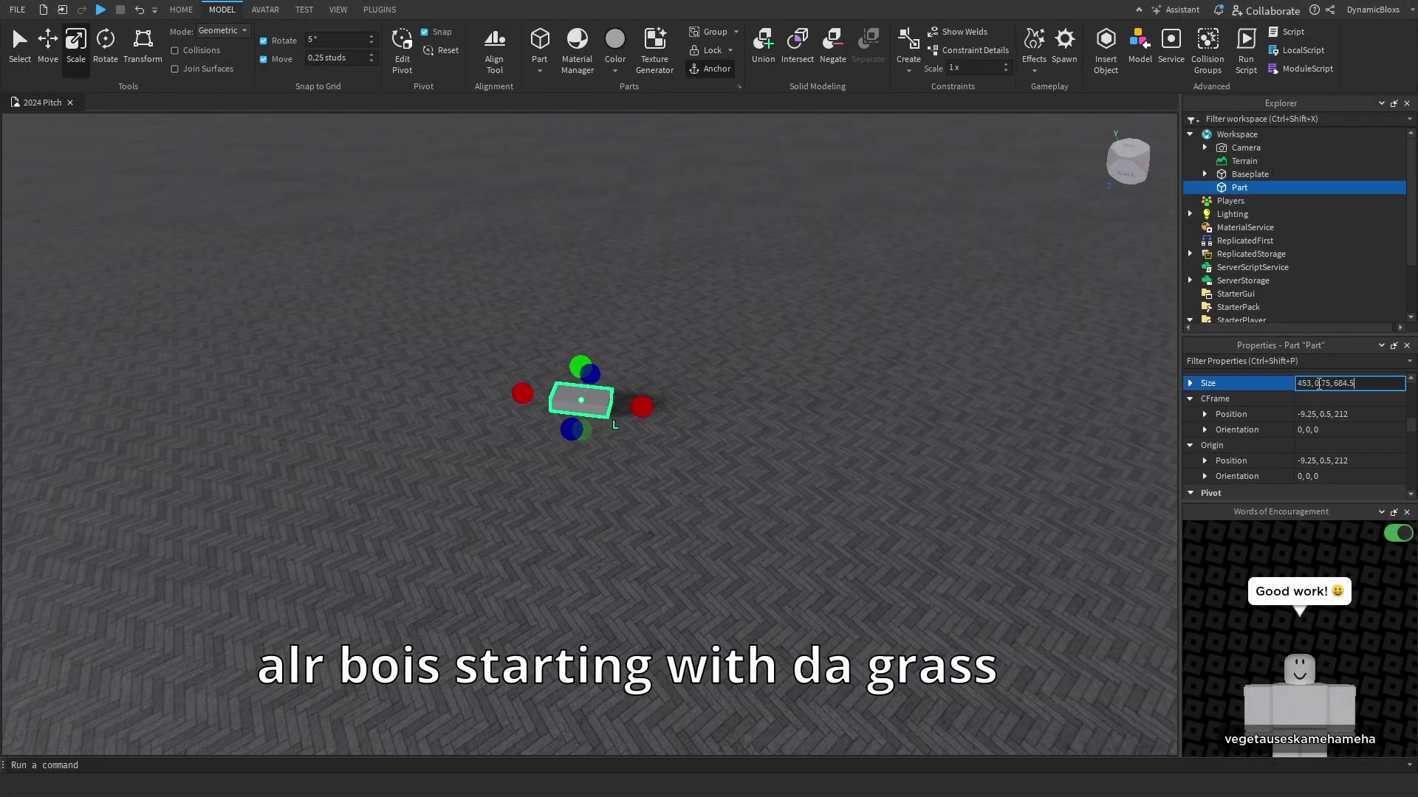
key(Return)
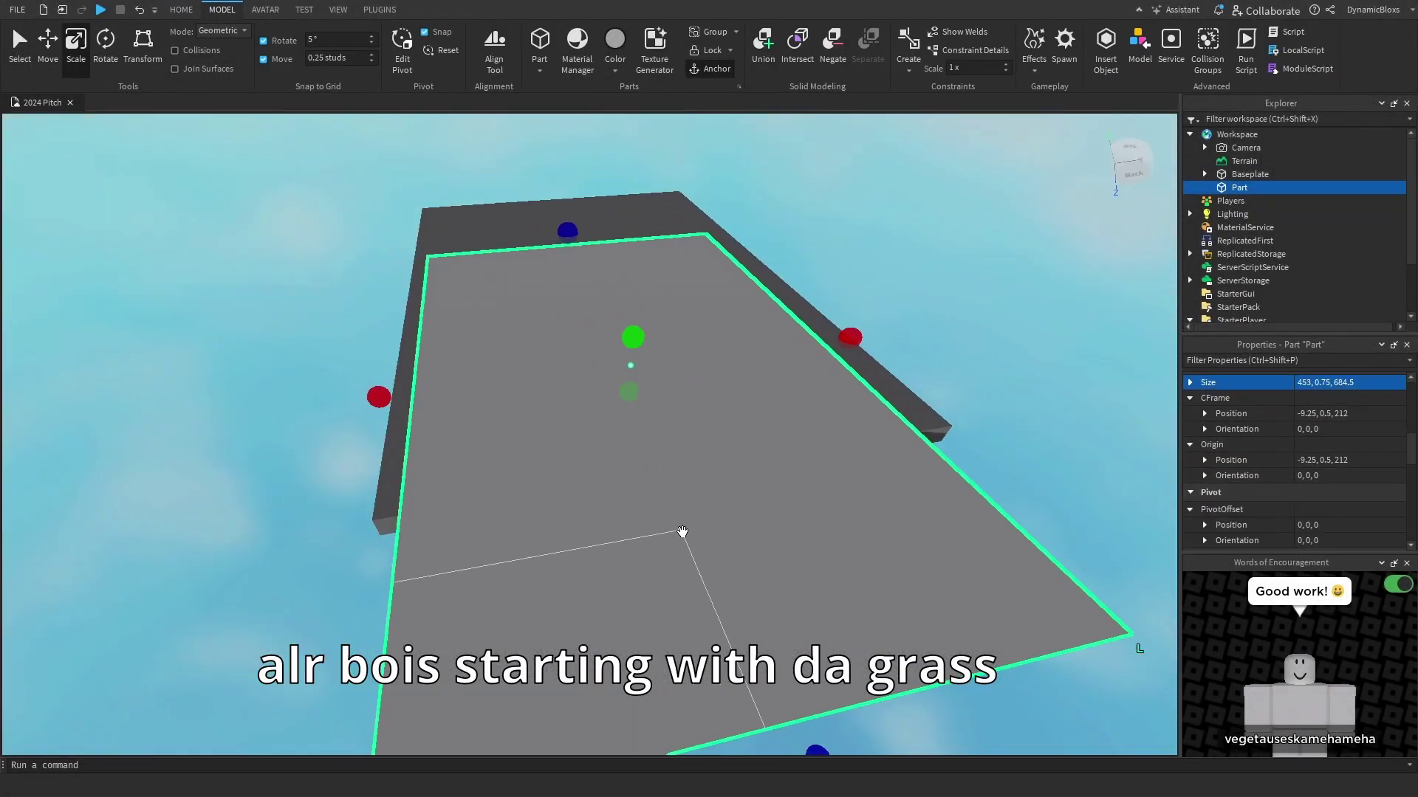
scroll(1319, 428, up, 5)
click(1319, 450)
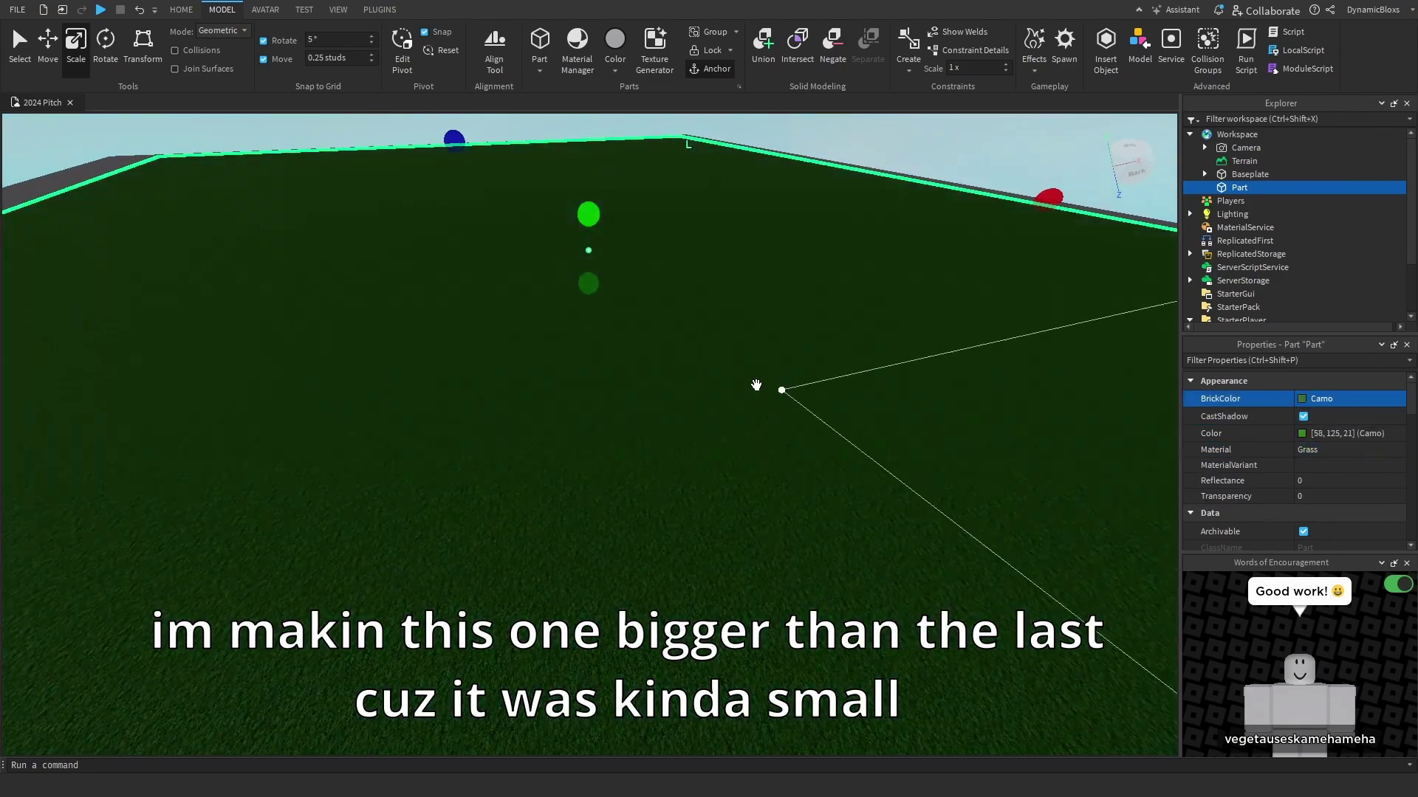
- Duplicate the field, scale the copy into a narrow strip along one long side and colour it Bright green
right_drag(760, 386, 556, 357)
key(ctrl+d)
drag(516, 251, 519, 358)
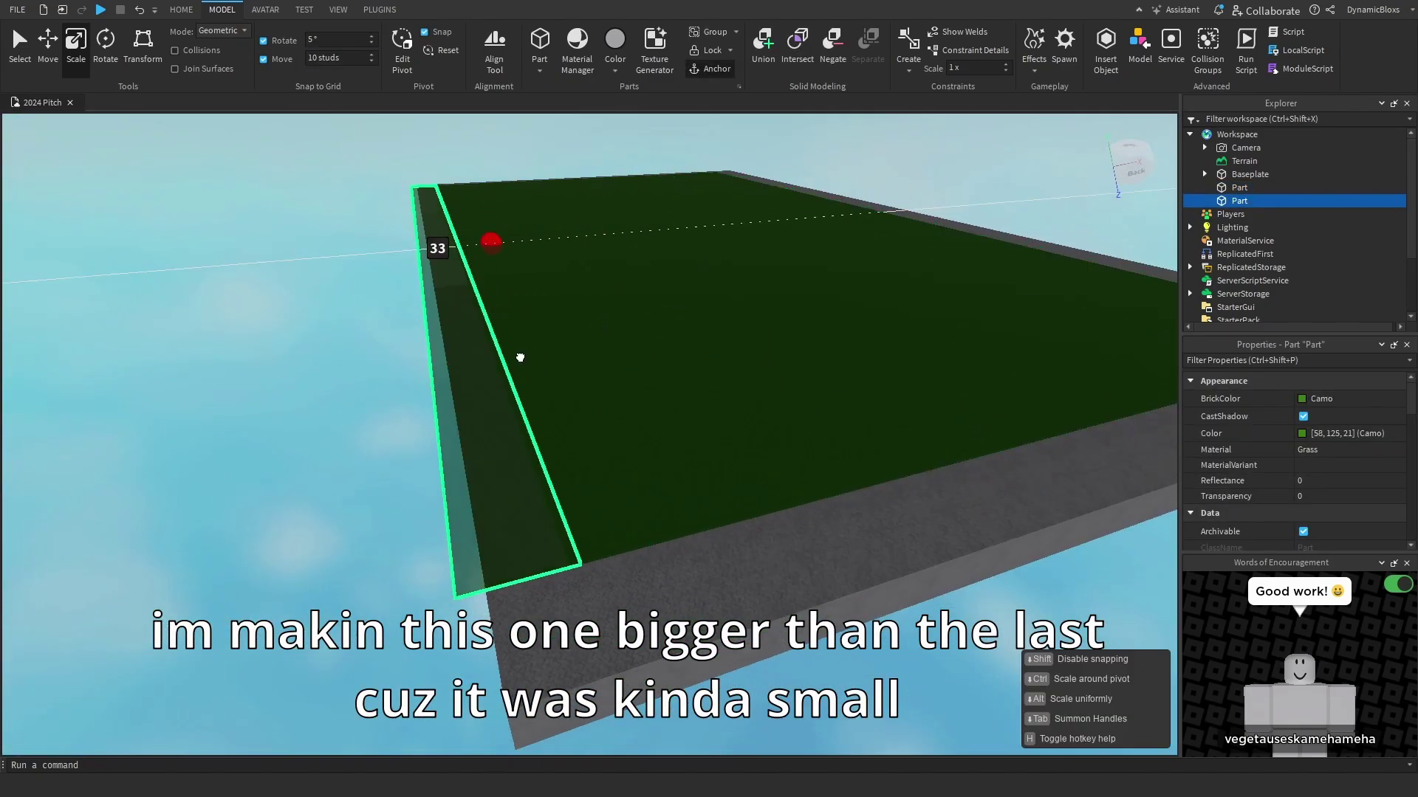
right_drag(519, 357, 314, 297)
drag(314, 297, 325, 302)
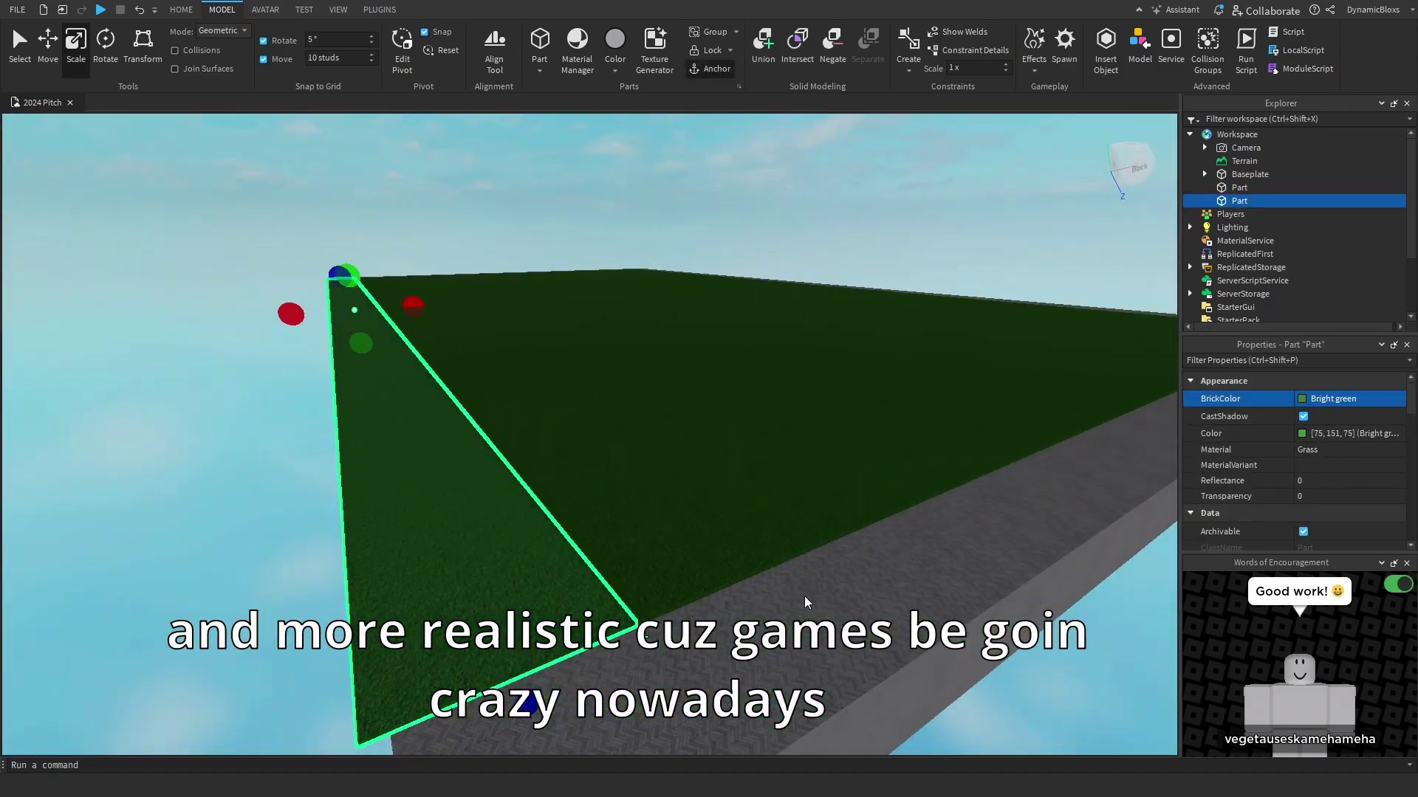
- Duplicate the bright green strip and place the copy along the short end of the field
right_drag(806, 601, 785, 547)
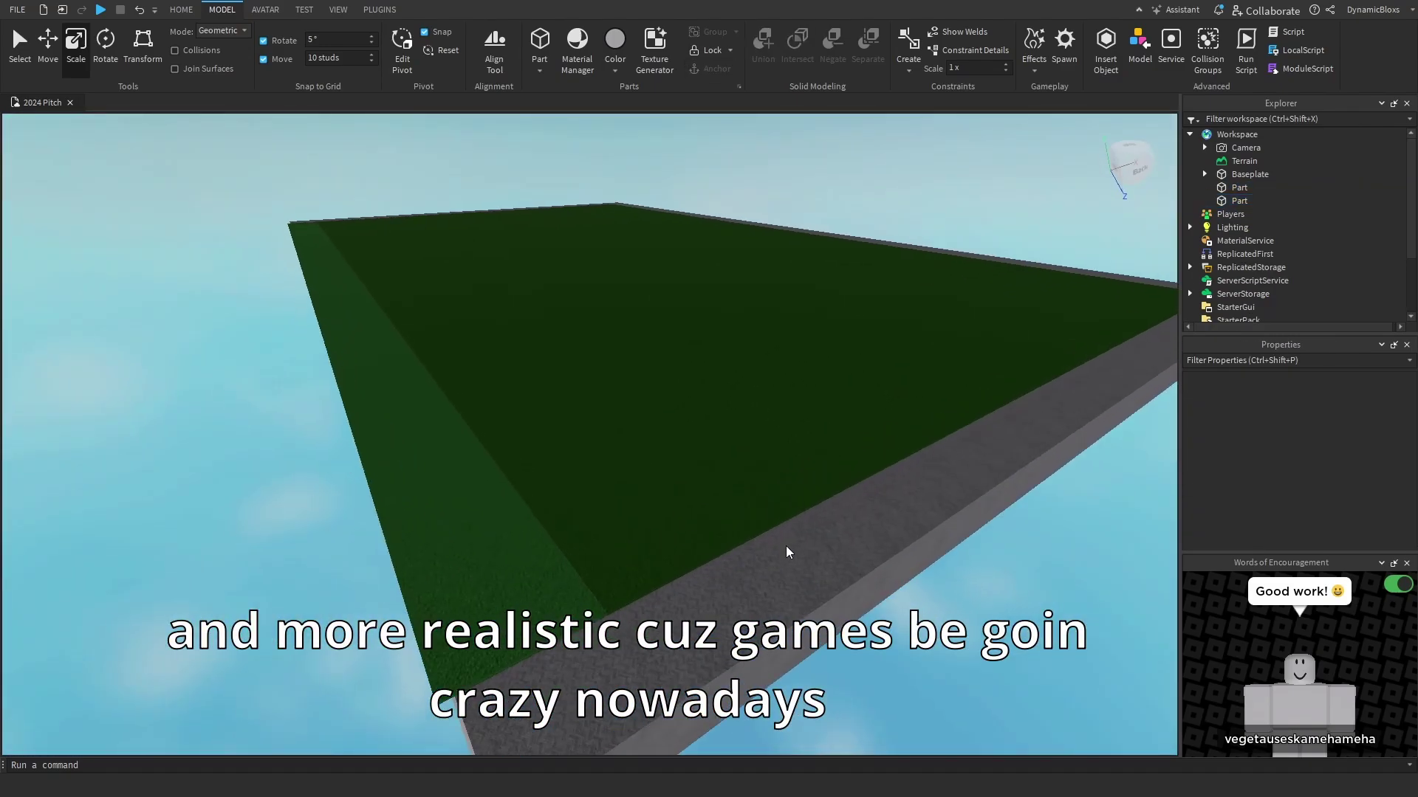
key(ctrl+2)
key(ctrl+d)
drag(452, 285, 830, 407)
drag(655, 428, 632, 490)
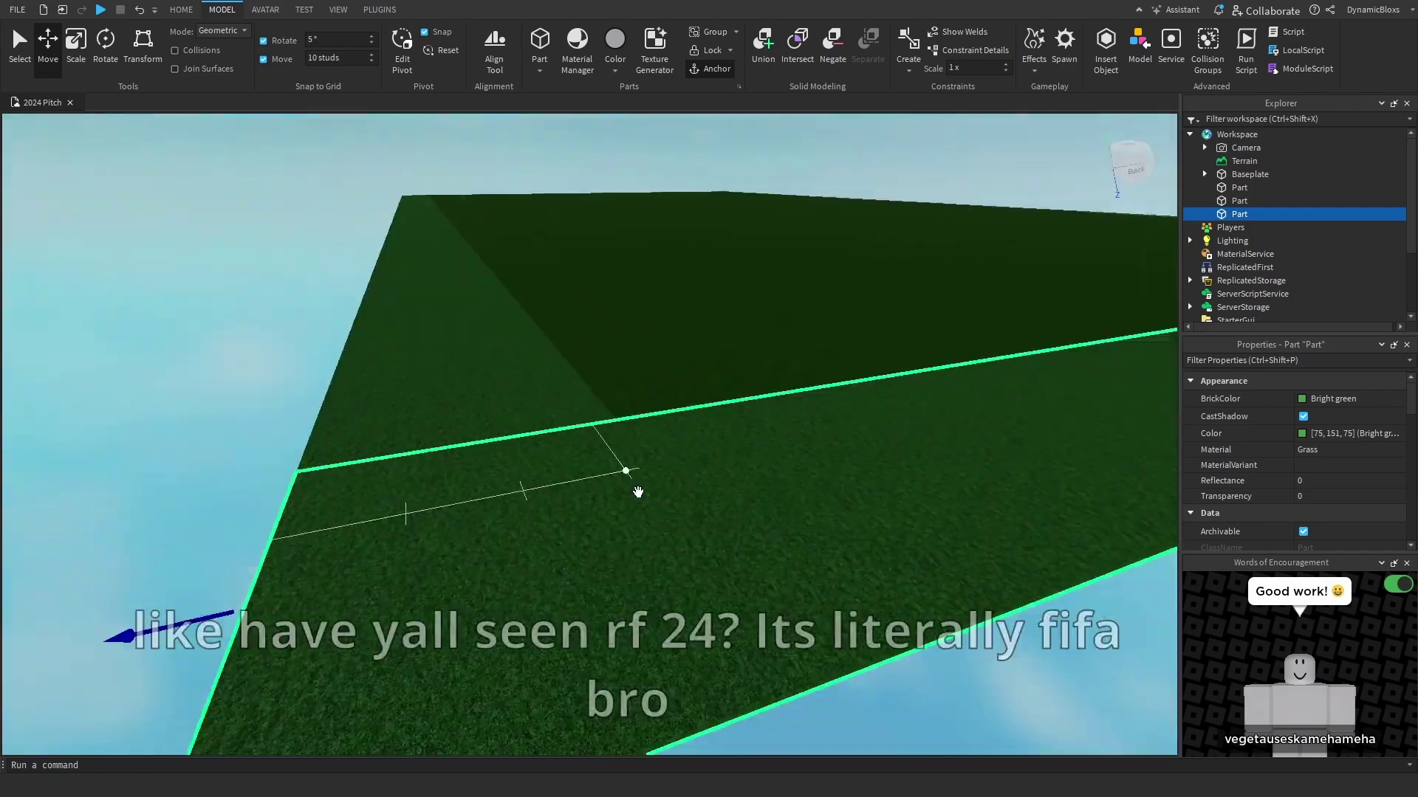
key(ctrl+3)
- Insert a character rig on the field as a size reference
click(265, 9)
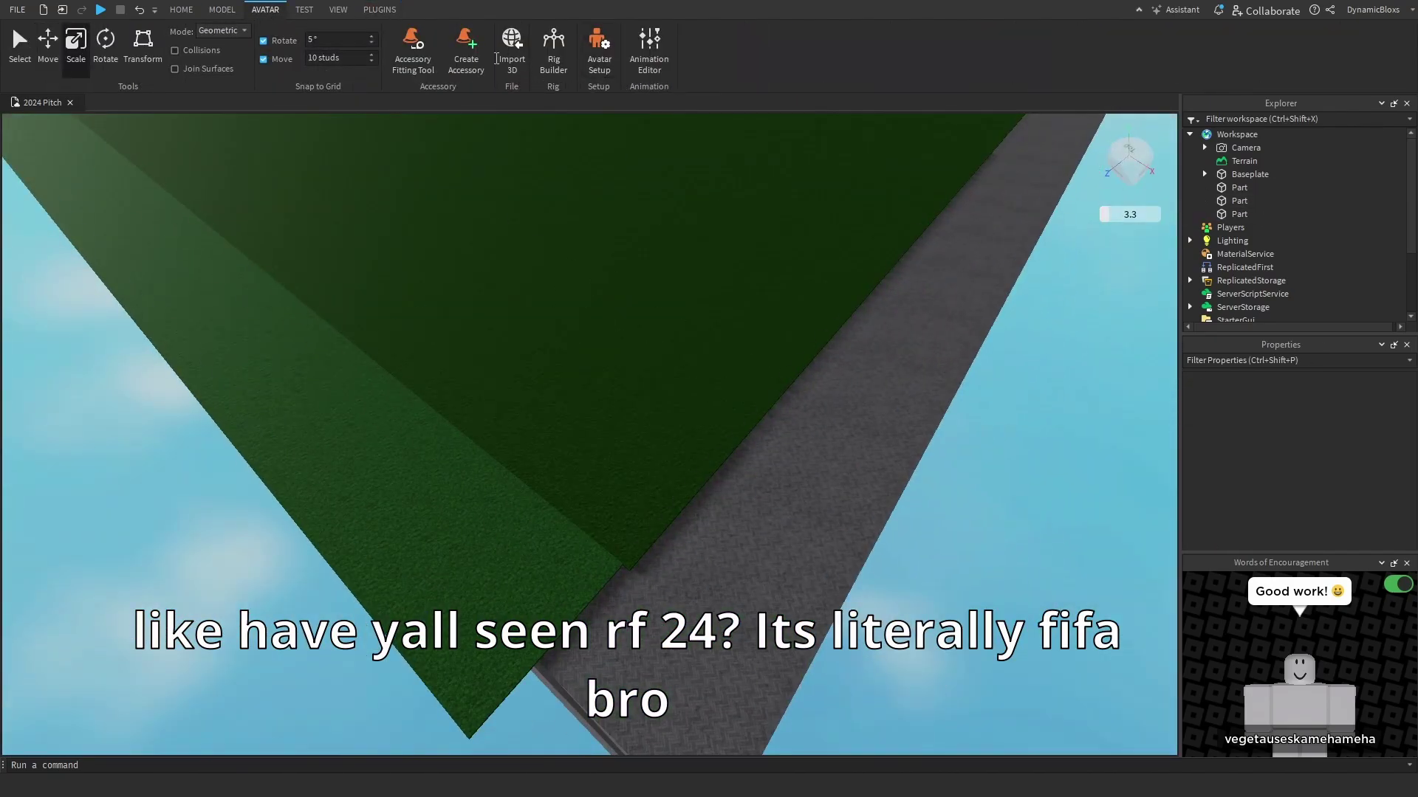
click(651, 531)
right_drag(651, 530, 453, 301)
- Duplicate the long side strip towards the opposite side of the field and resize the end strip to fit the corner
key(ctrl+2)
key(ctrl+d)
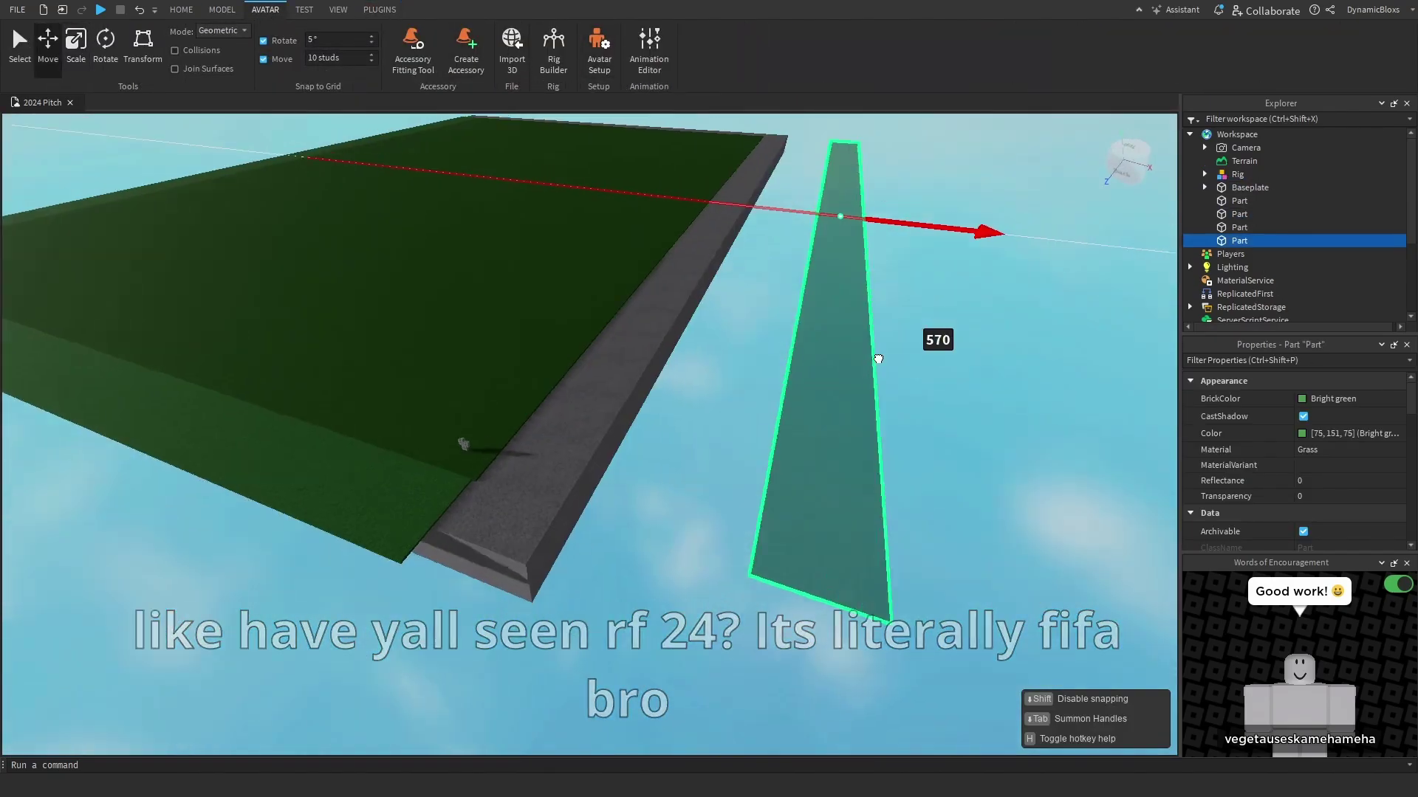
right_drag(469, 446, 512, 573)
click(512, 573)
key(ctrl+3)
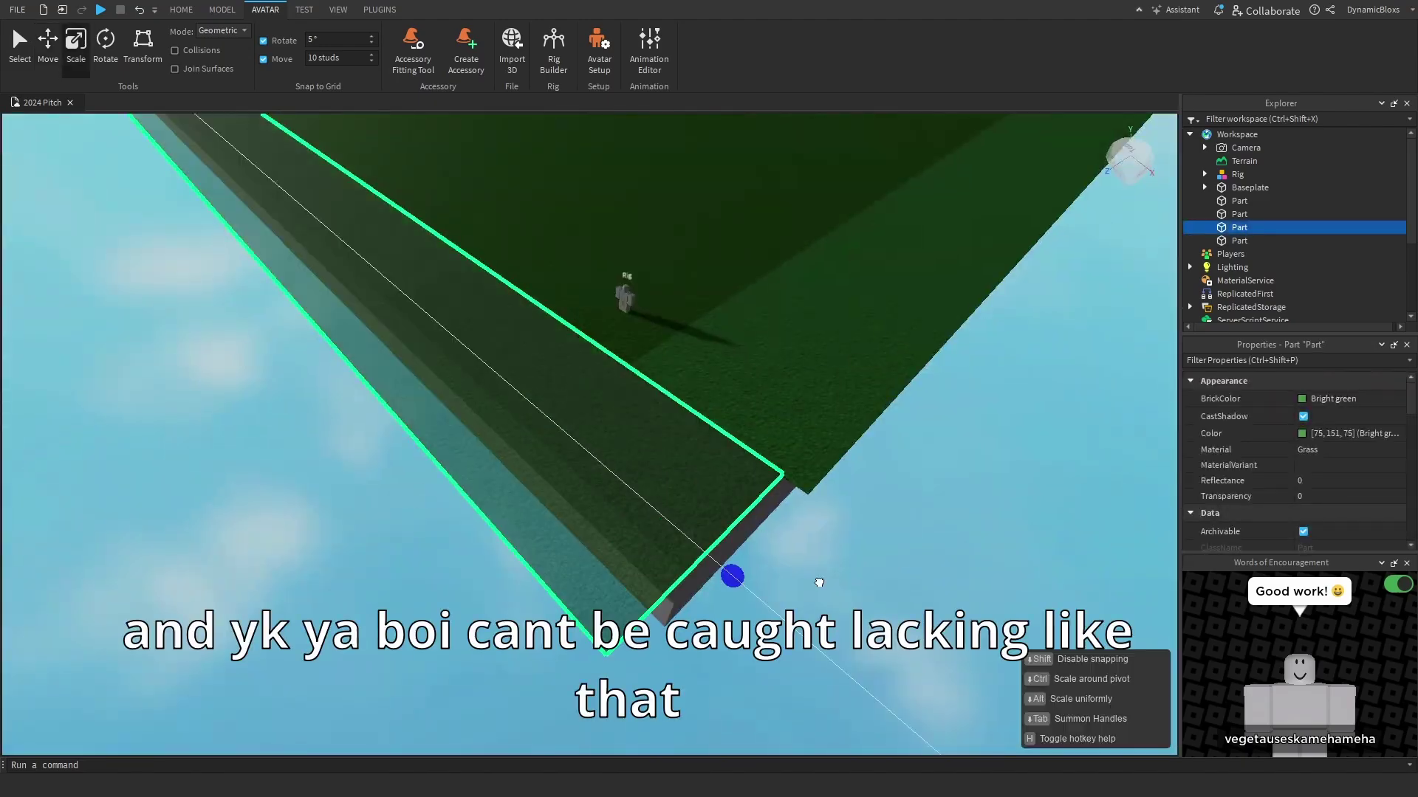
right_drag(816, 579, 415, 525)
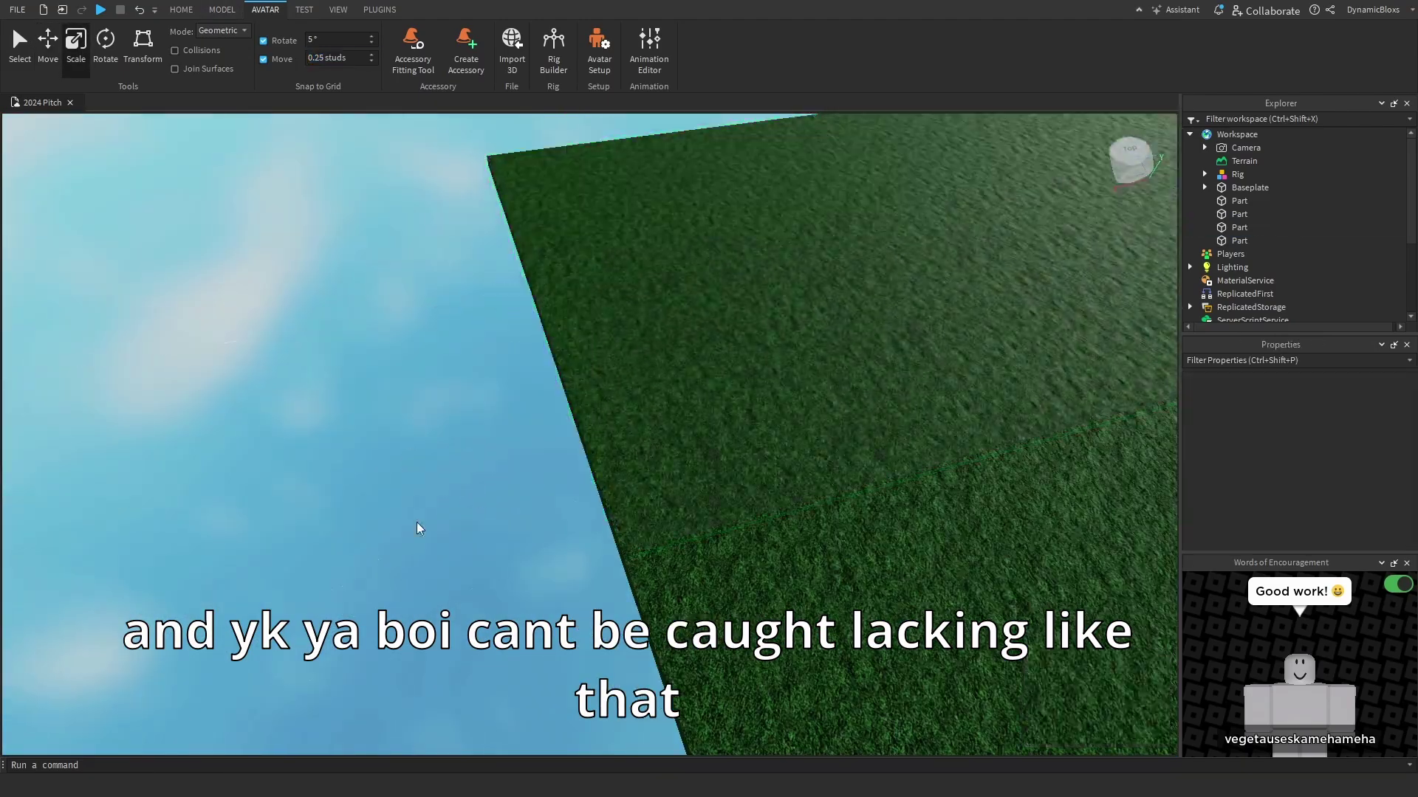
- Duplicate the end strip and move the copy to the opposite short end of the field
key(ctrl+d)
key(ctrl+2)
drag(532, 292, 413, 410)
right_drag(414, 410, 738, 471)
scroll(528, 534, up, 3)
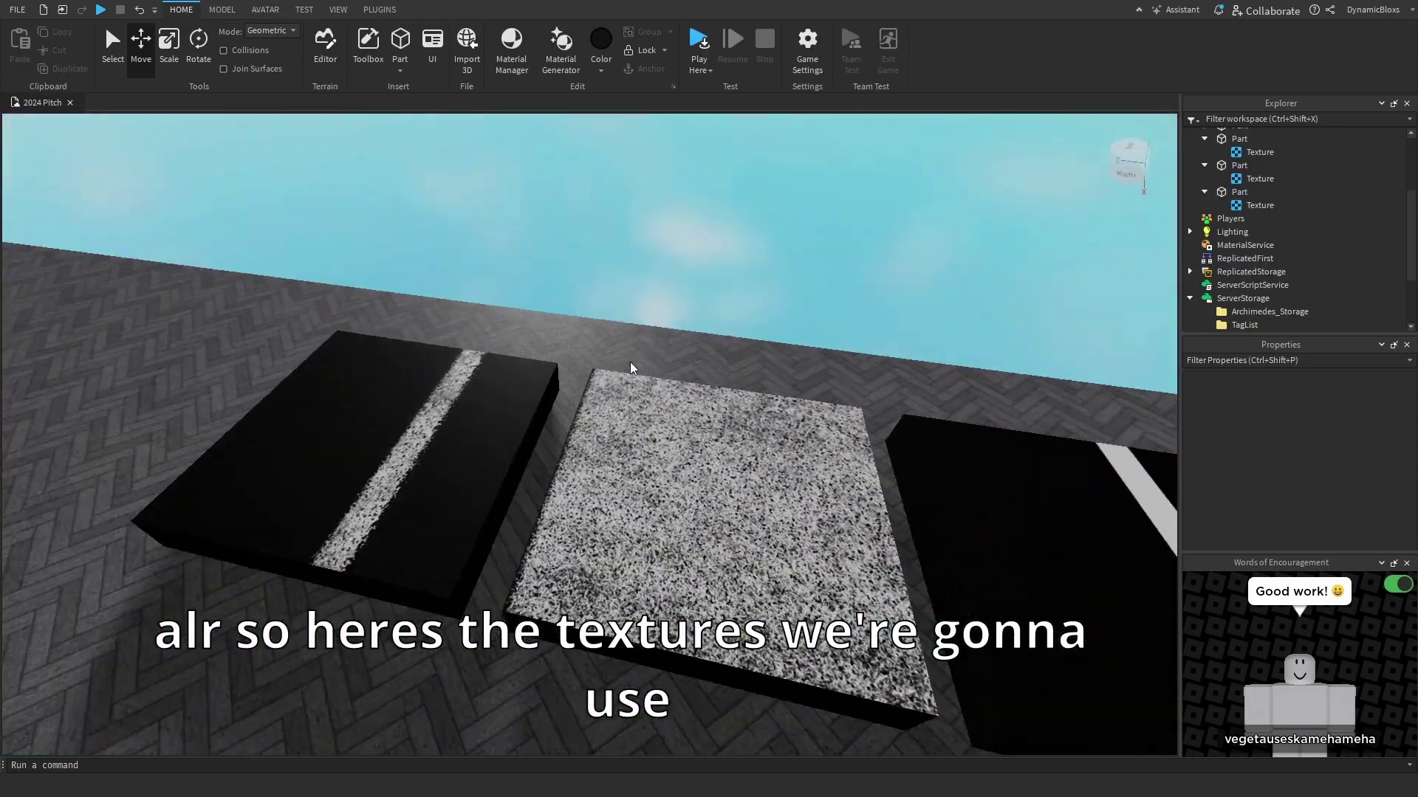
- Select the field's Grass part and add an empty Texture object on its top face
scroll(631, 367, down, 5)
right_drag(633, 357, 422, 403)
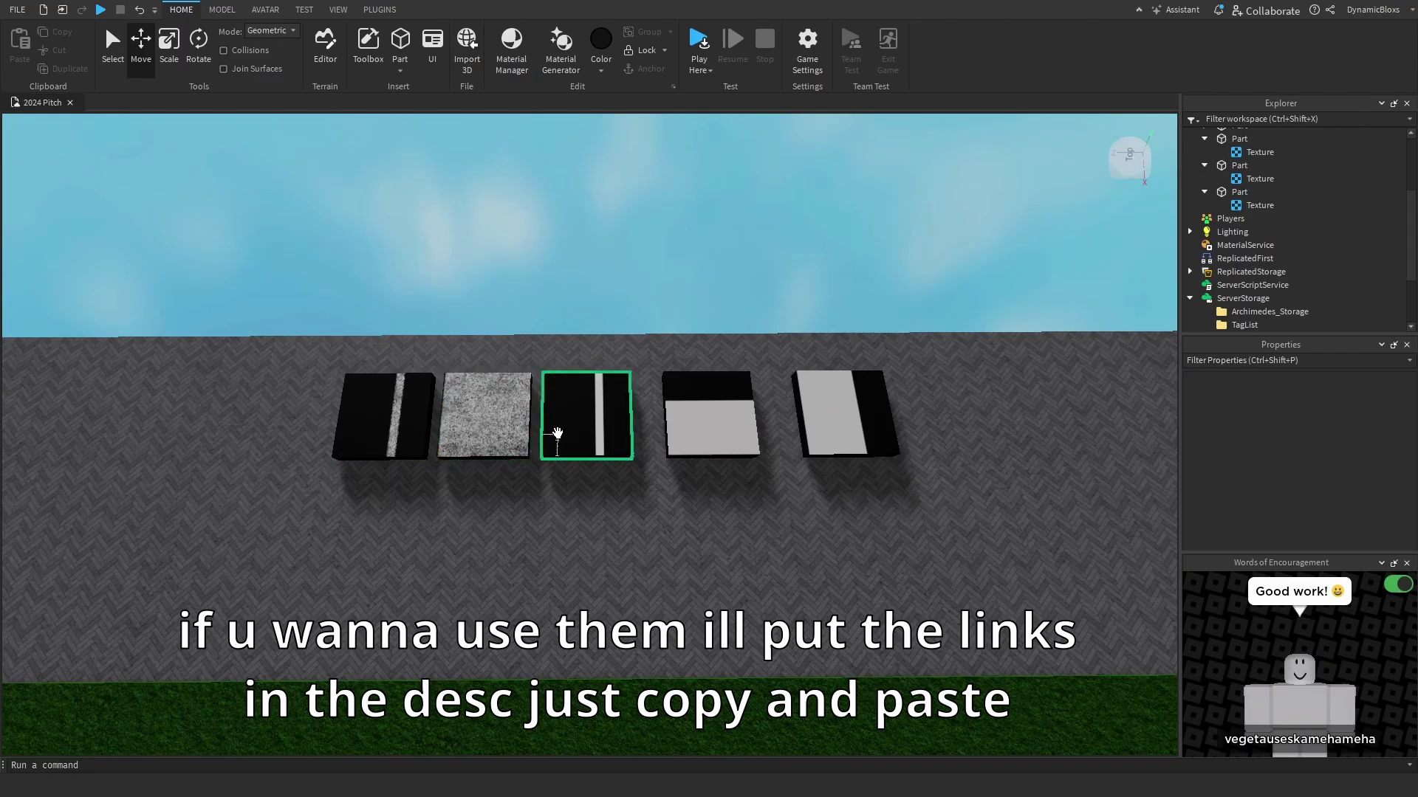
right_drag(825, 436, 775, 627)
click(710, 508)
right_drag(711, 507, 610, 516)
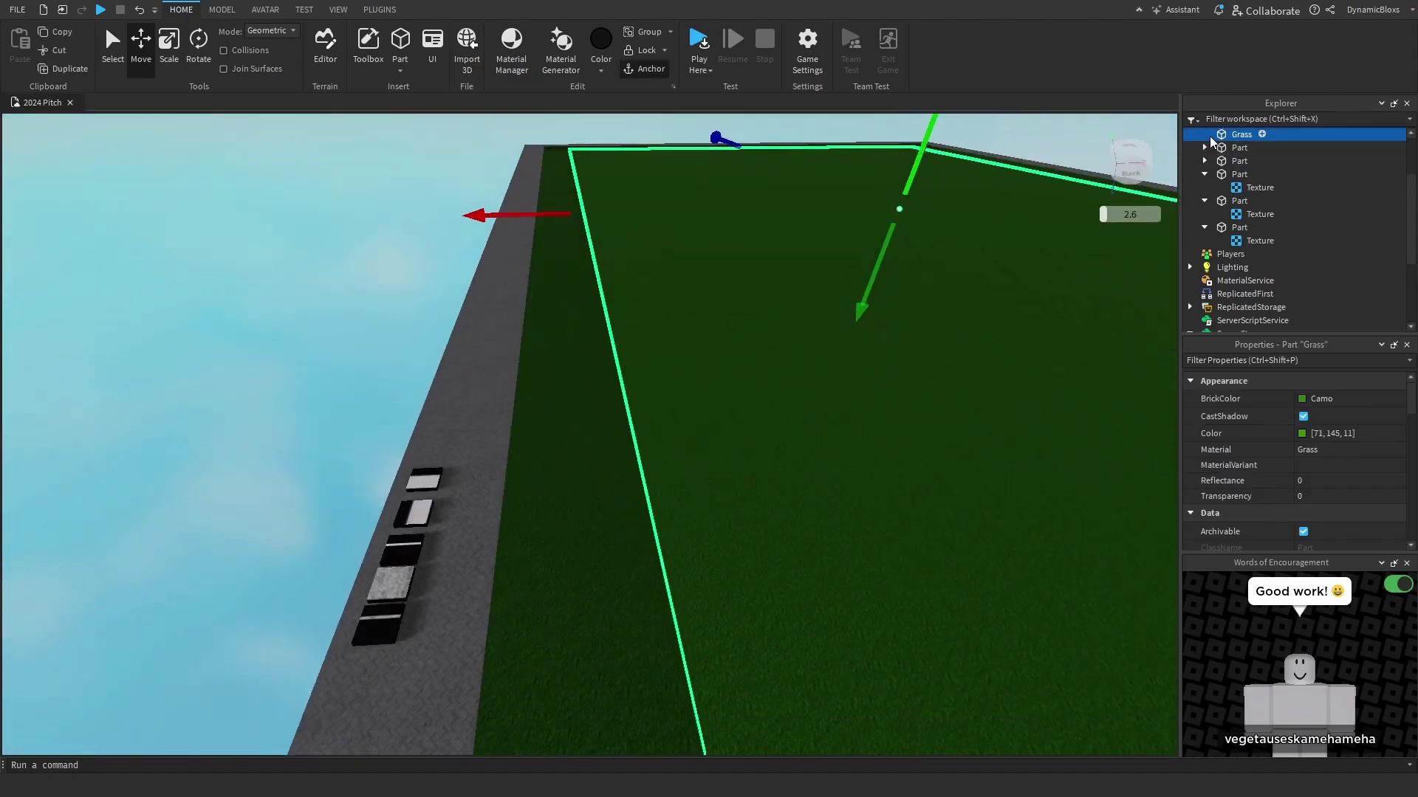
click(1205, 201)
scroll(1234, 216, up, 3)
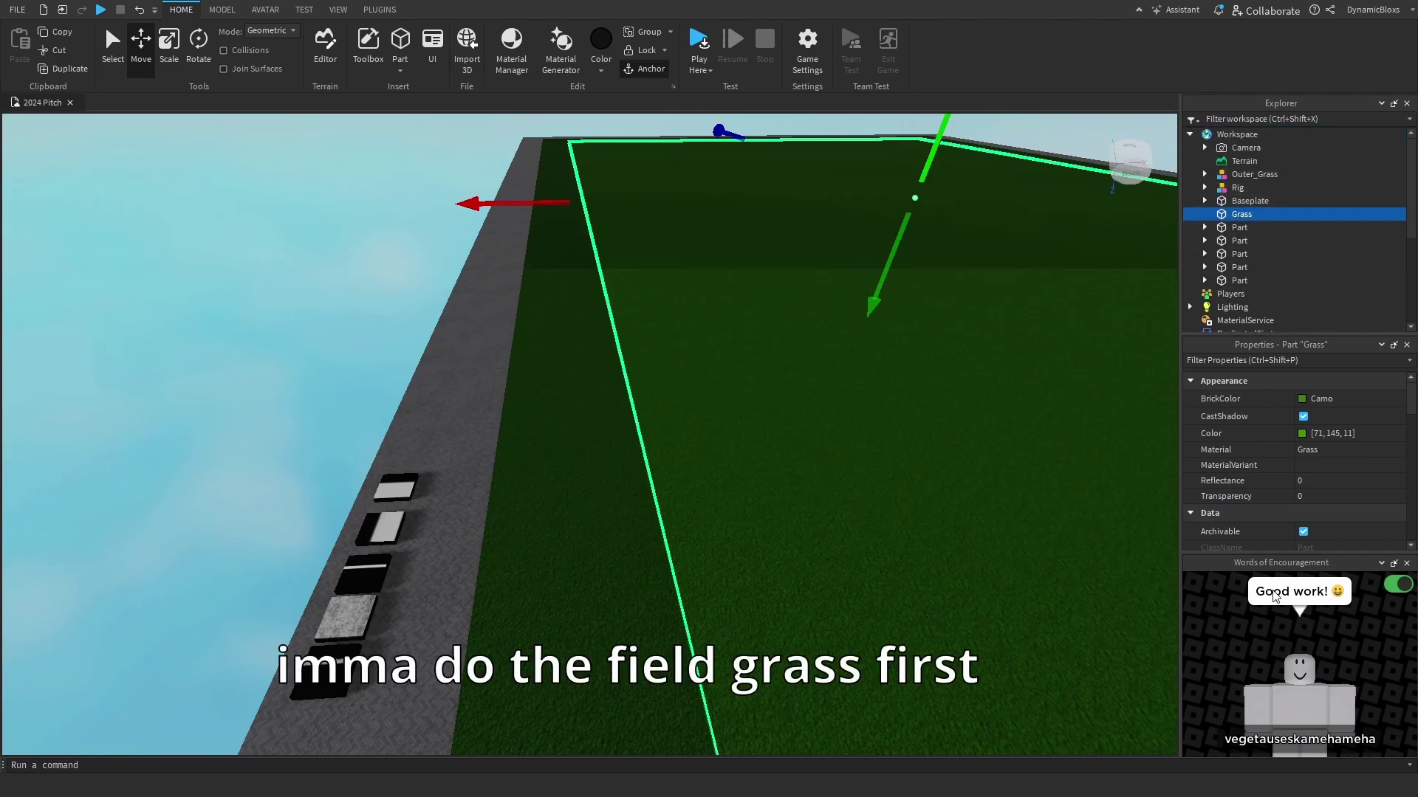
key(ctrl+shift+v)
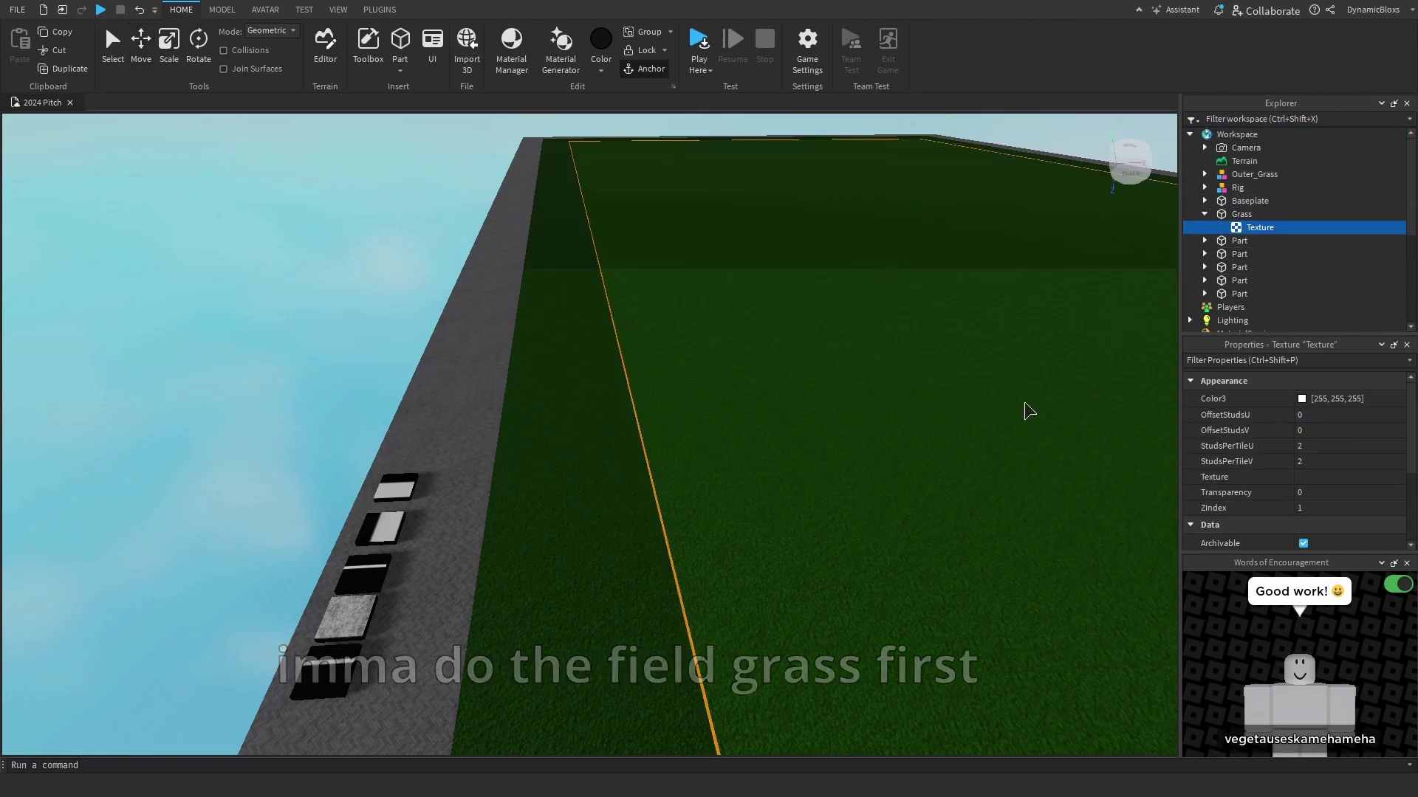
scroll(541, 419, up, 2)
right_drag(870, 415, 760, 418)
right_drag(618, 360, 689, 339)
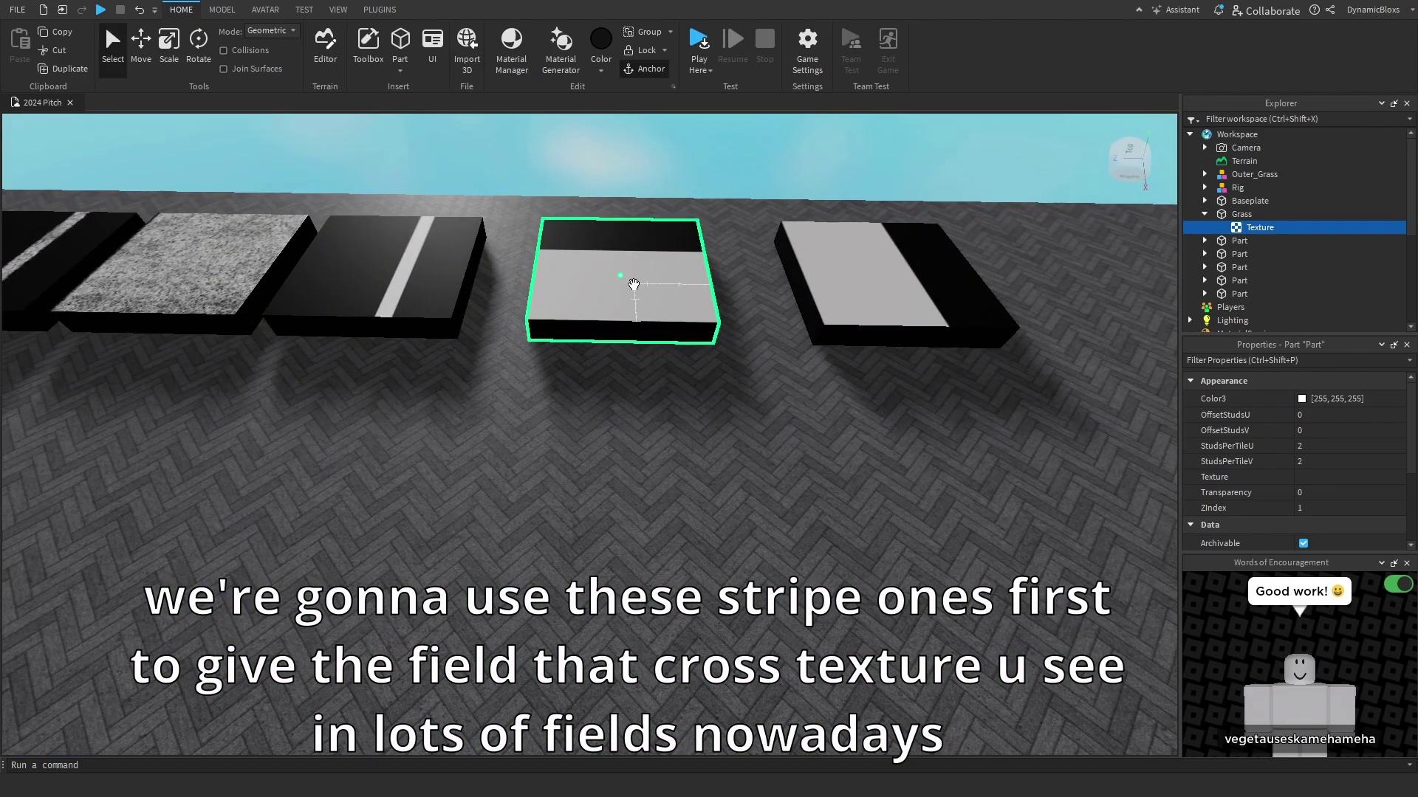
click(633, 285)
scroll(1073, 384, down, 3)
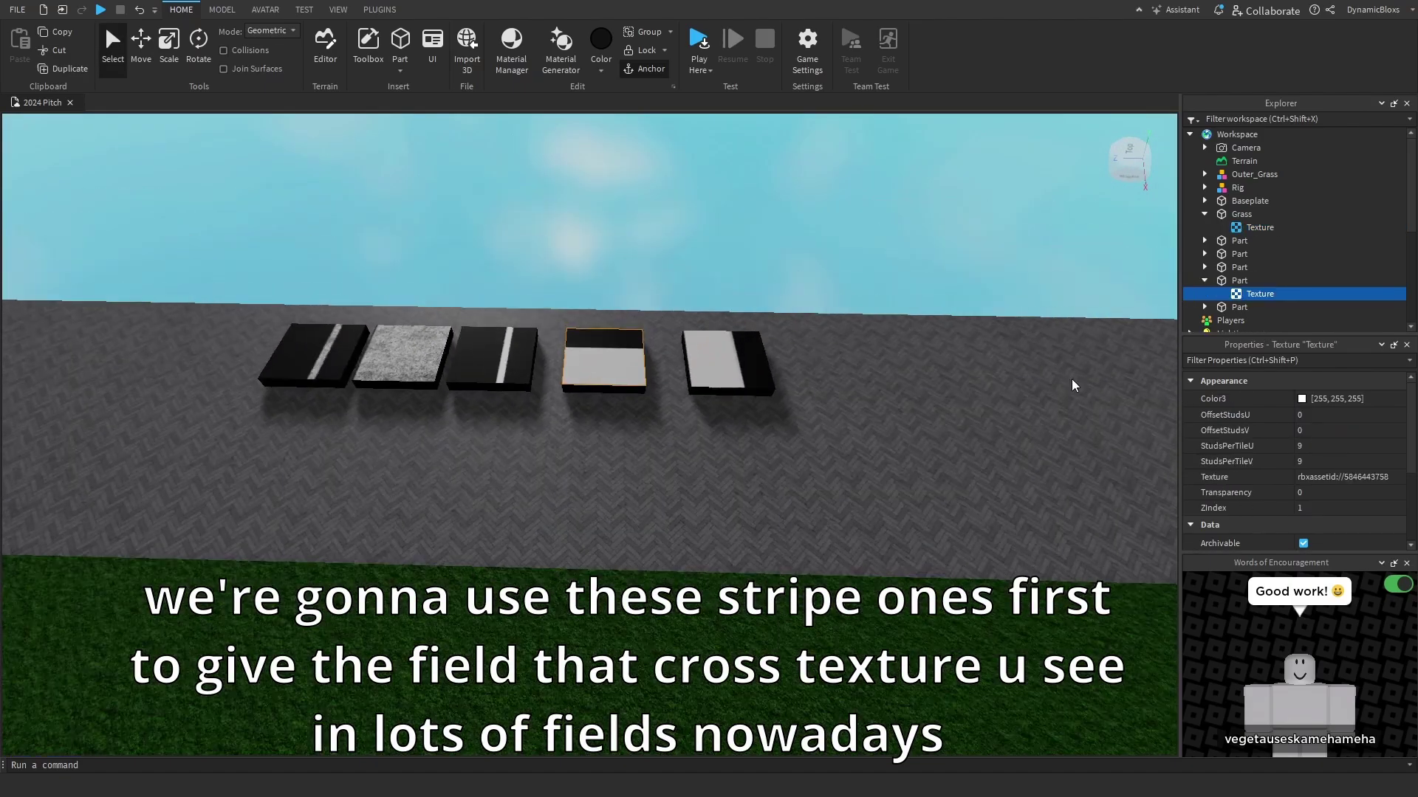
click(836, 364)
right_drag(835, 373, 662, 291)
click(1259, 227)
scroll(1329, 432, down, 1)
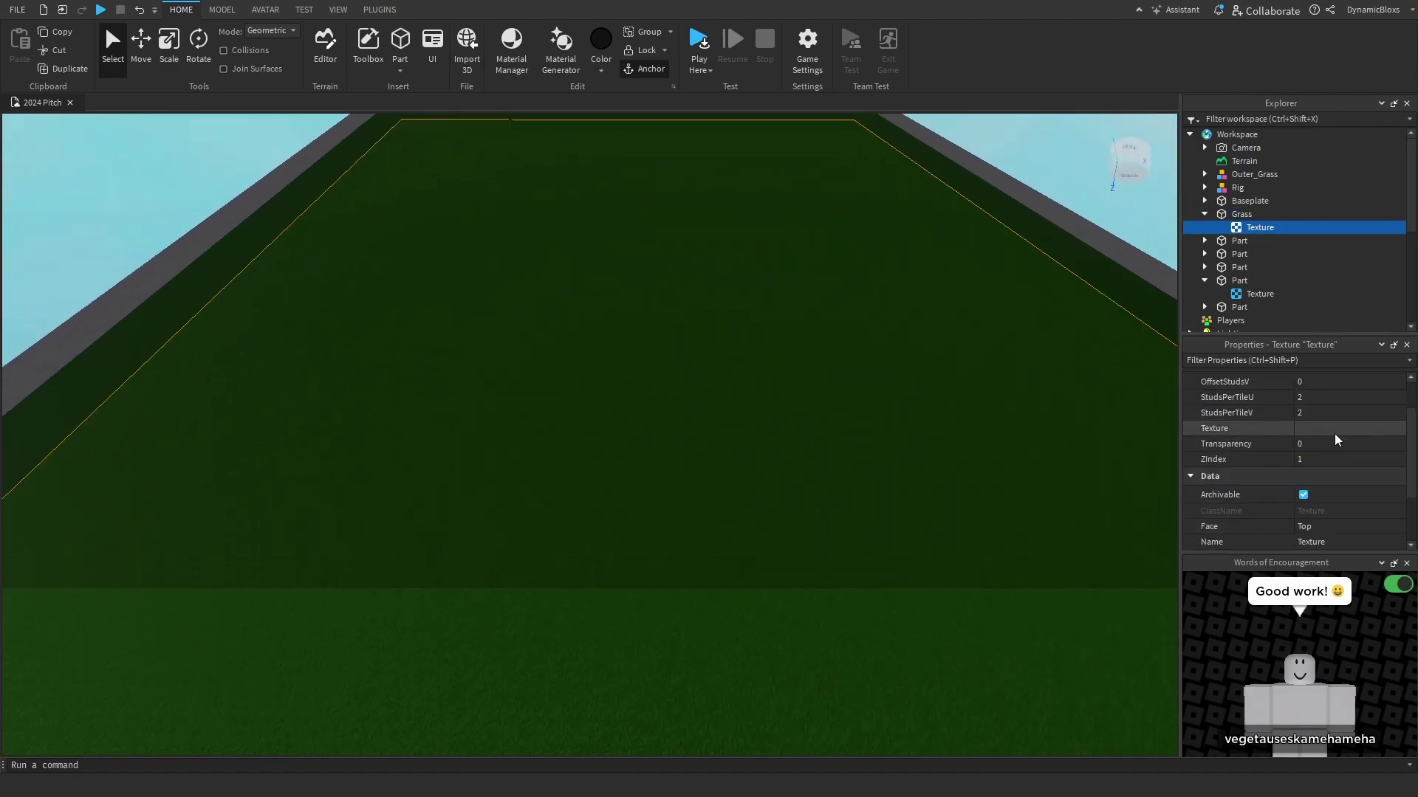
key(ctrl+v)
key(Return)
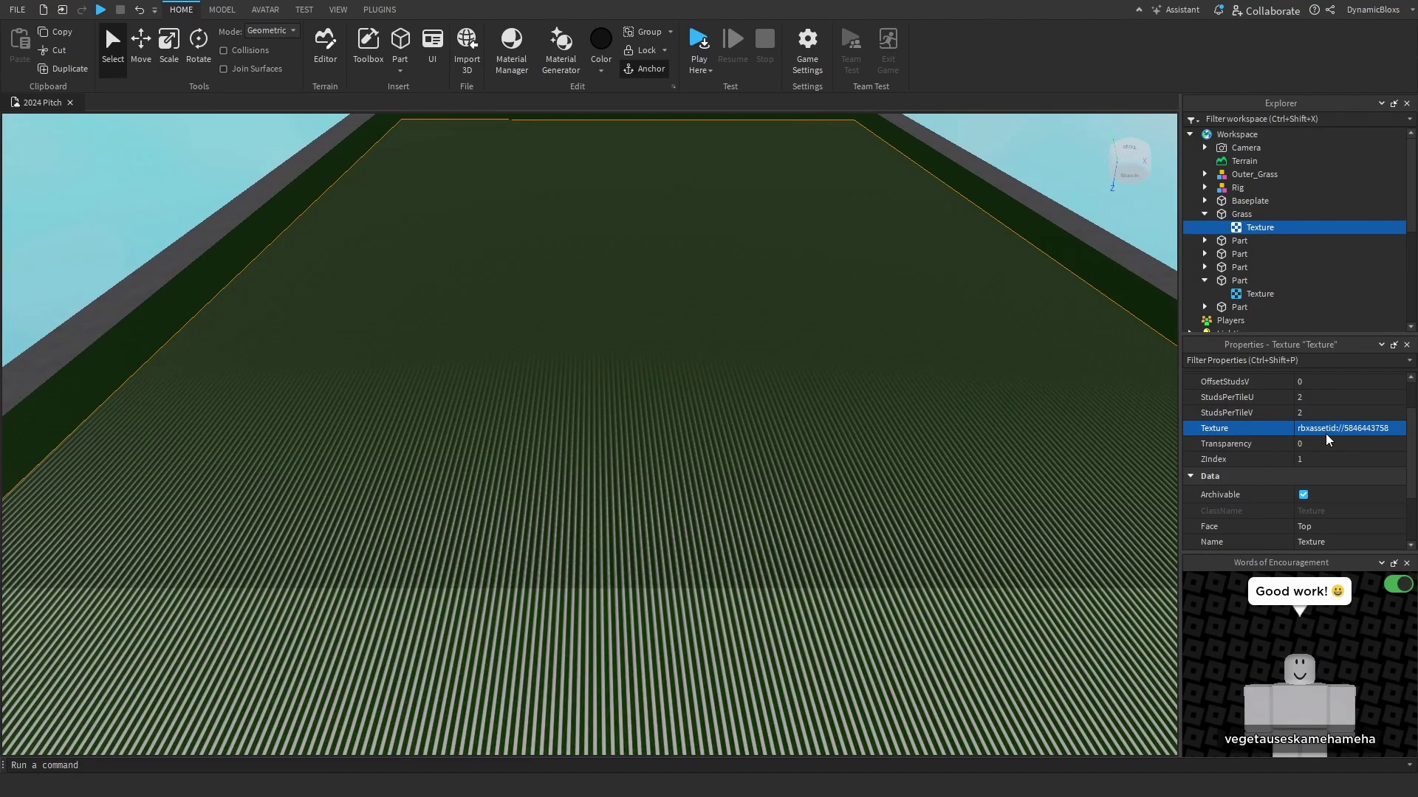
- Try a StudsPerTileU of 100 on the Grass texture and undo the change
right_drag(835, 380, 738, 380)
click(737, 380)
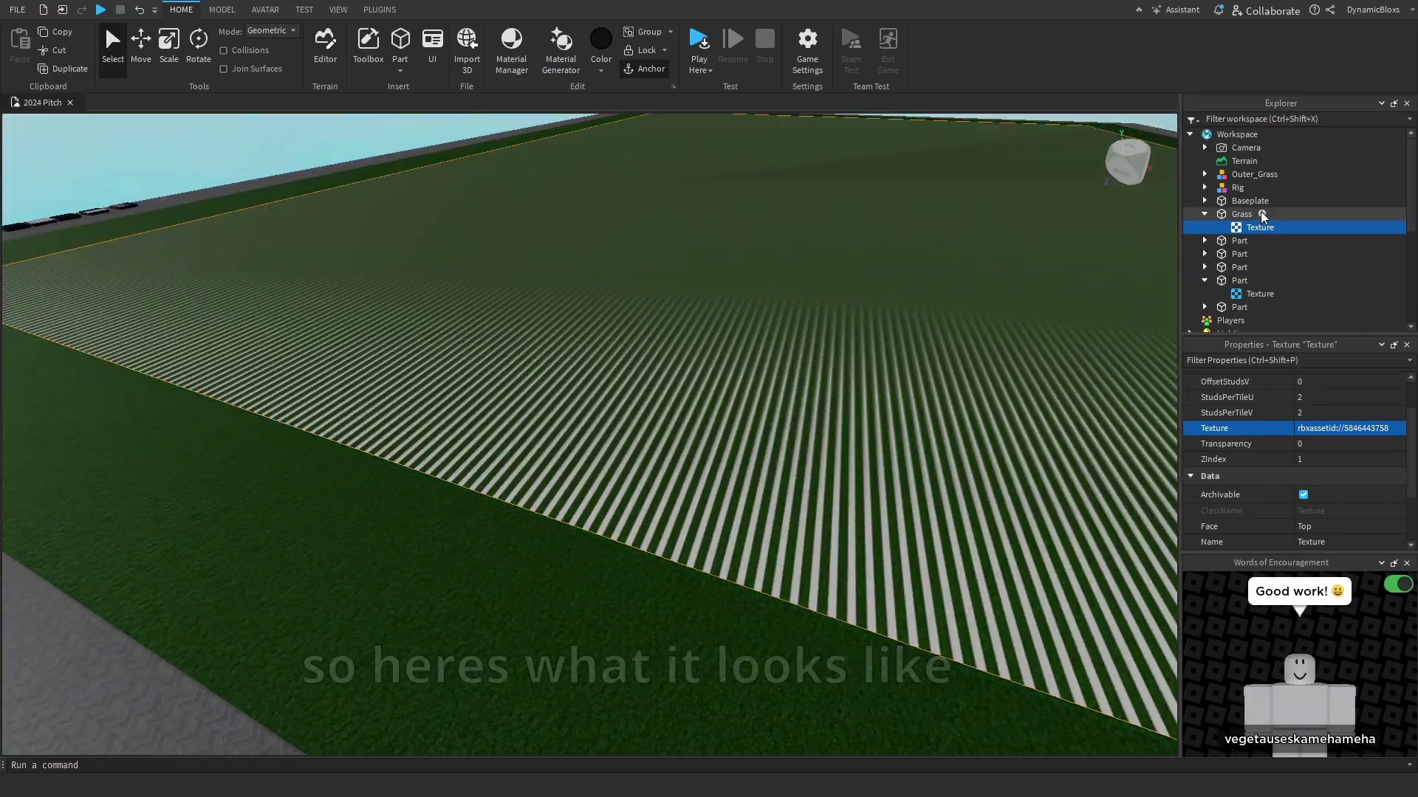
click(829, 175)
right_drag(847, 221, 846, 221)
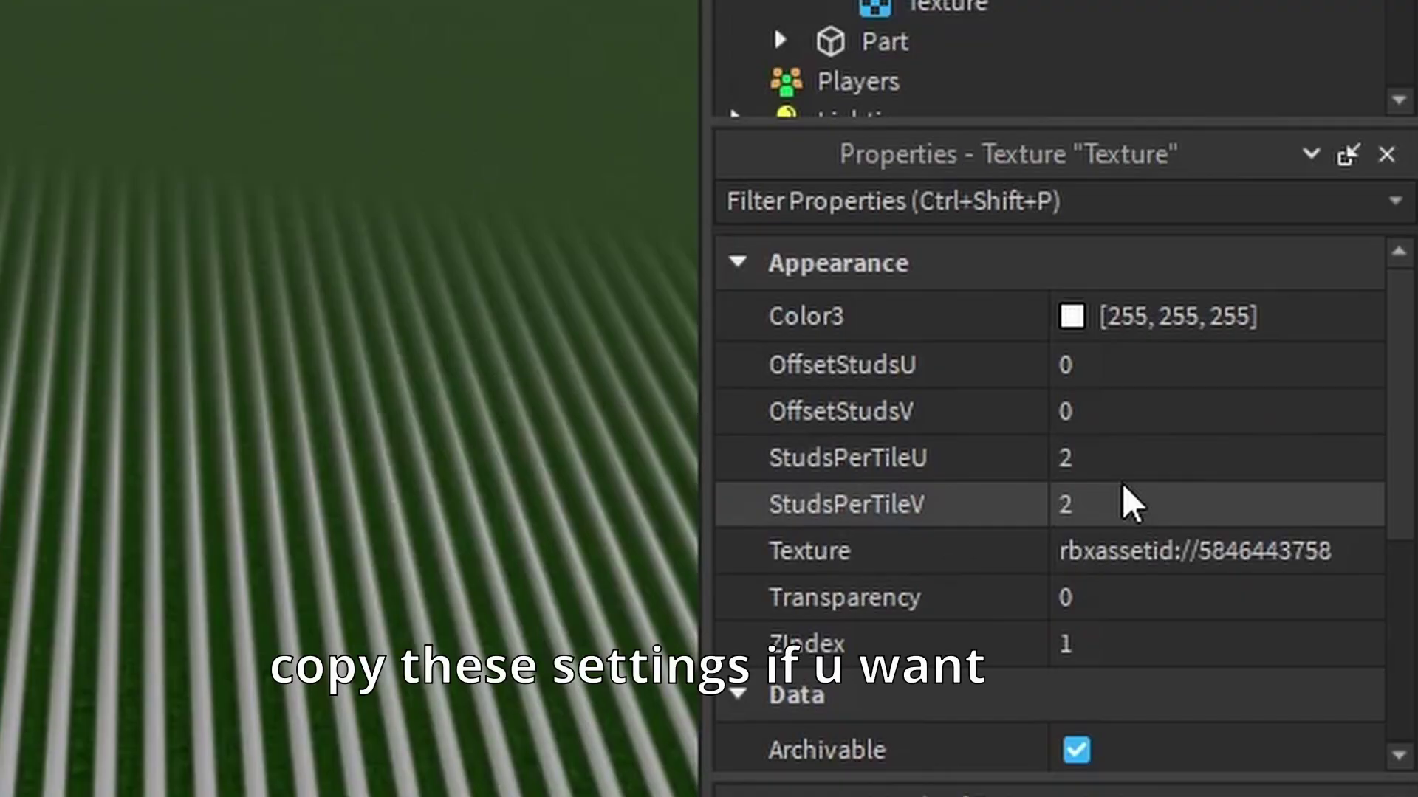
click(1315, 448)
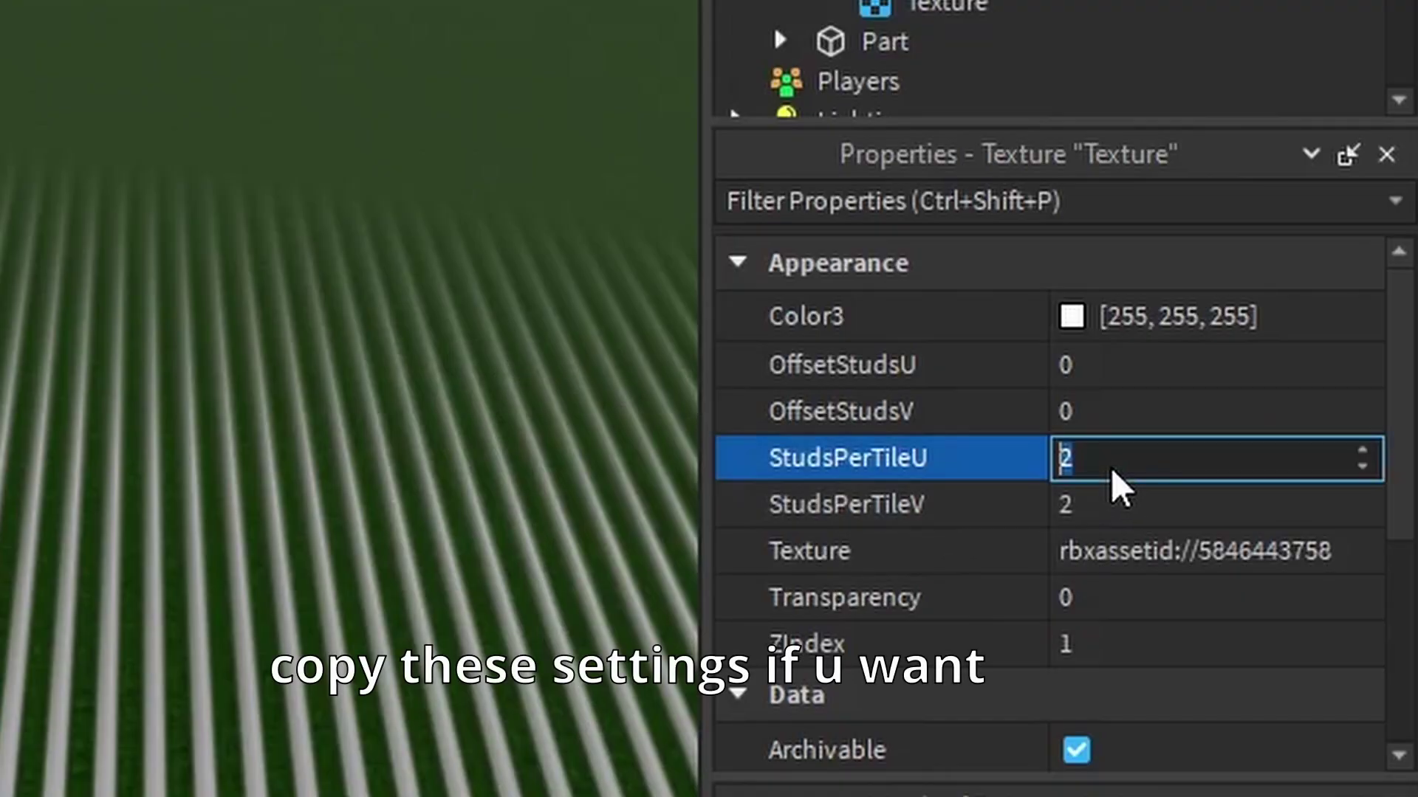
text(100)
key(Return)
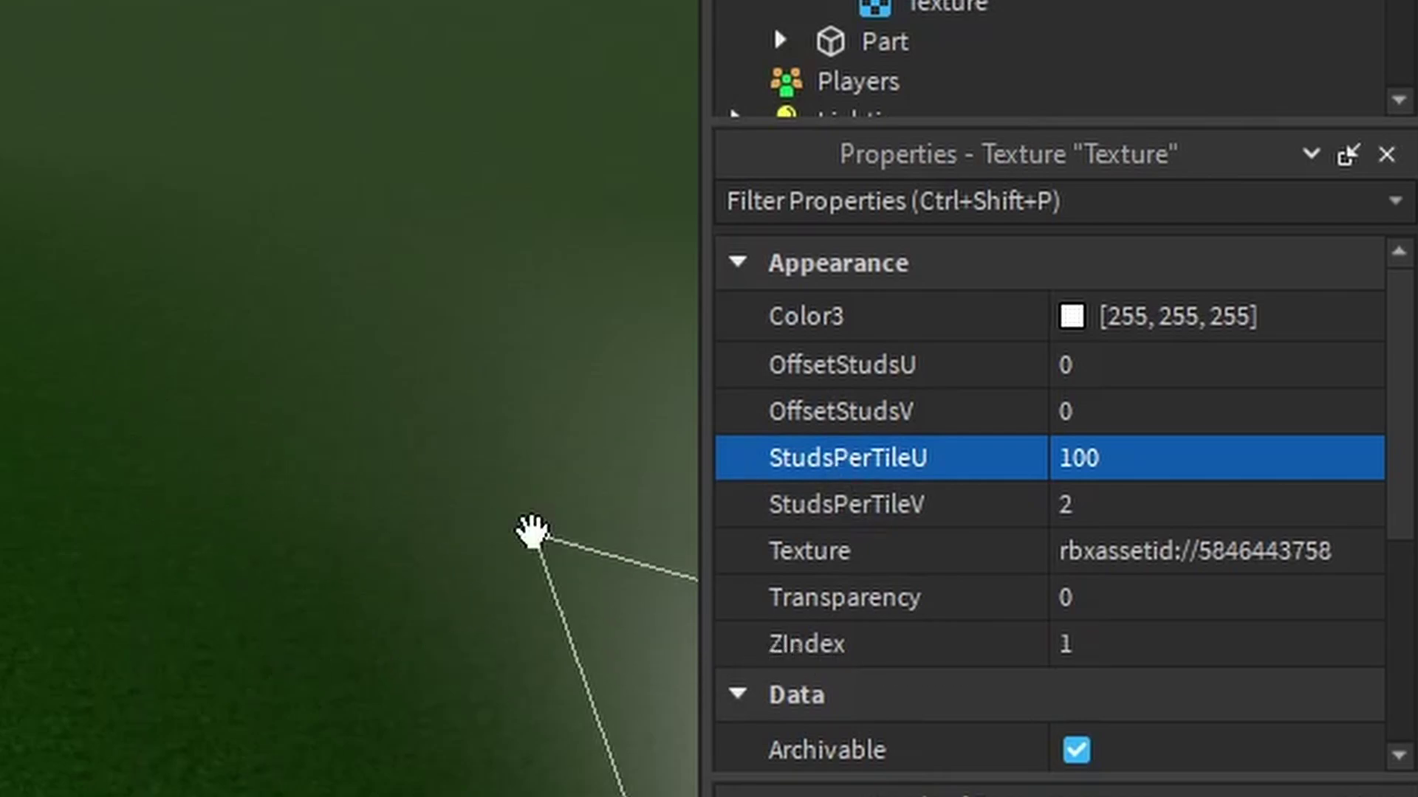
key(ctrl+z)
- Set the Grass texture's StudsPerTileV to 100 and its StudsPerTileU to 1
click(1140, 509)
text(100)
key(Return)
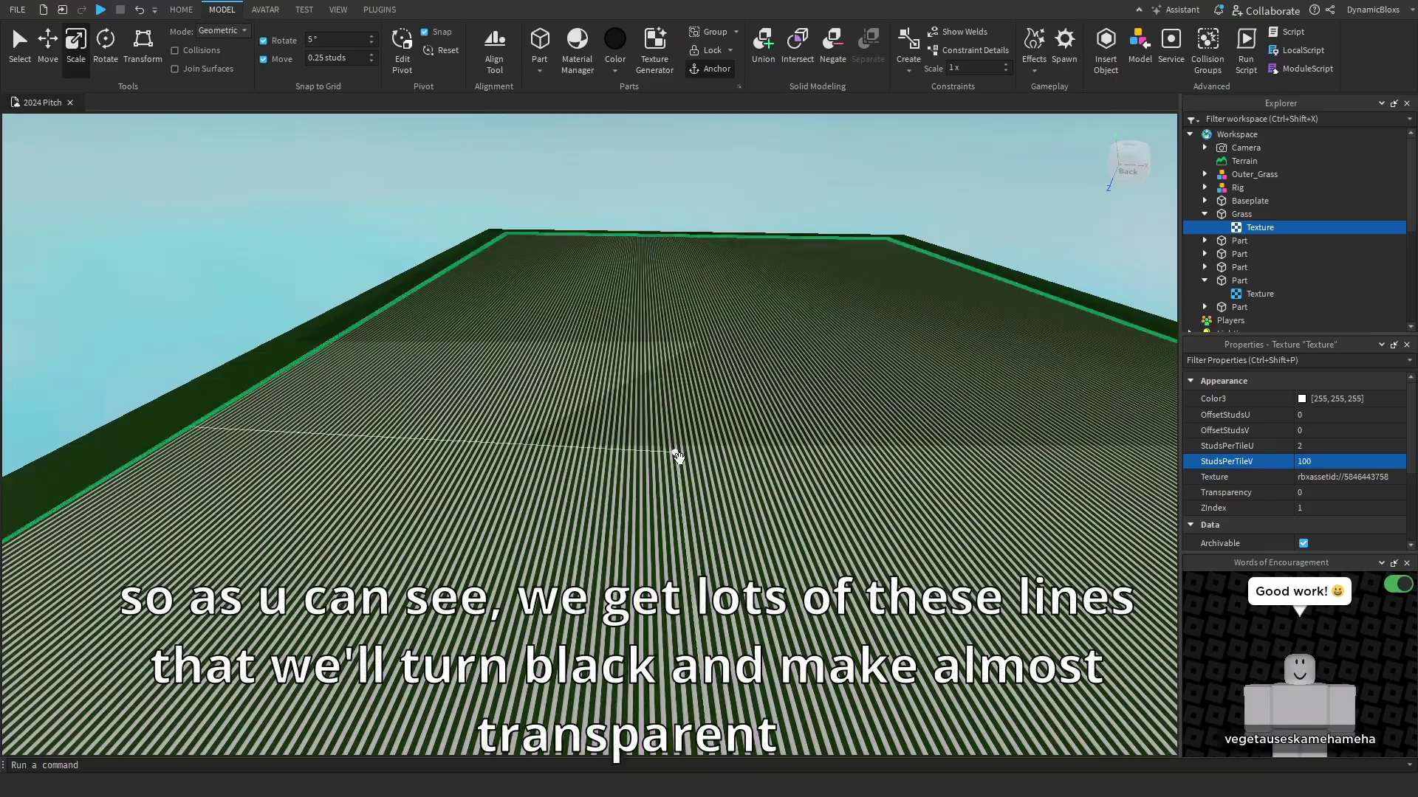
scroll(769, 428, up, 10)
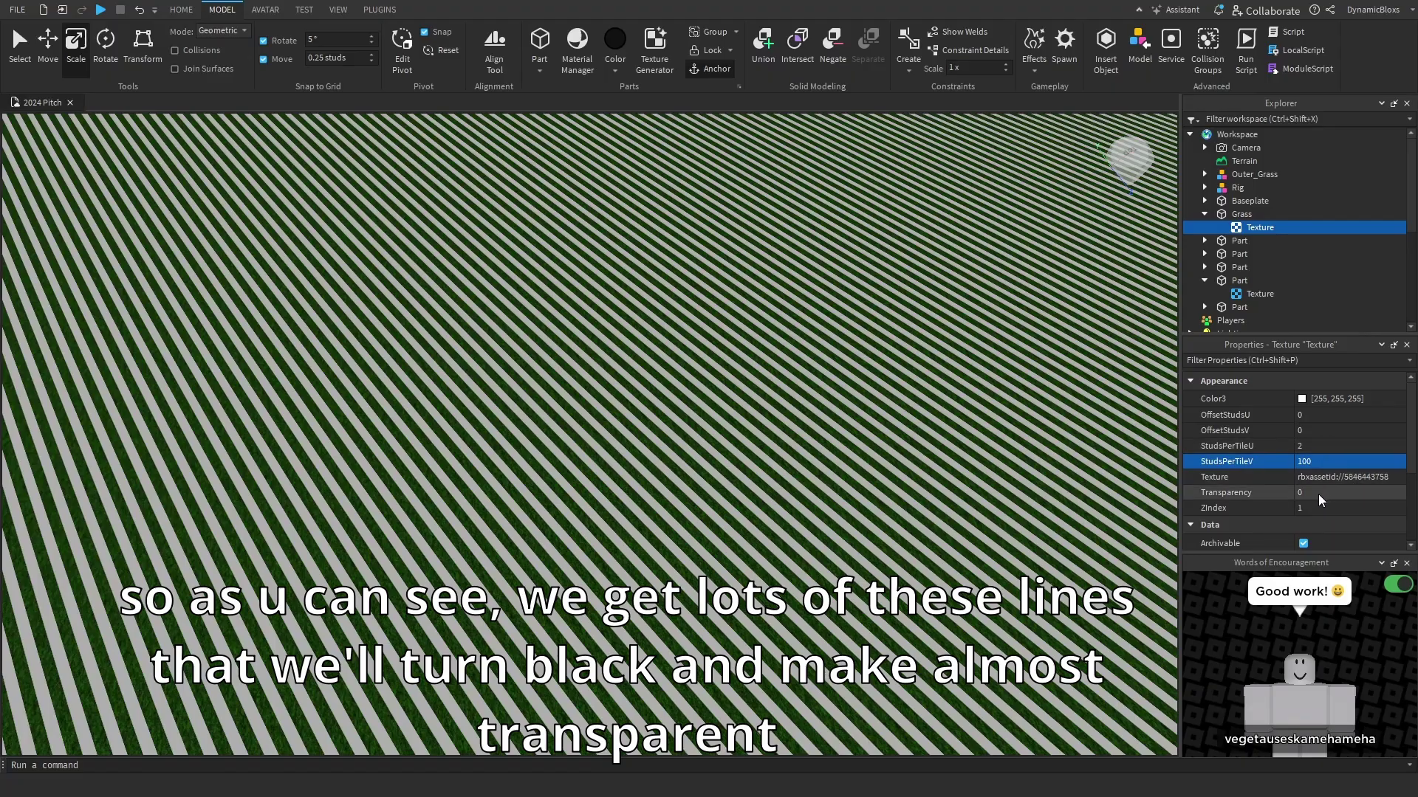
click(1315, 449)
text(1)
key(Return)
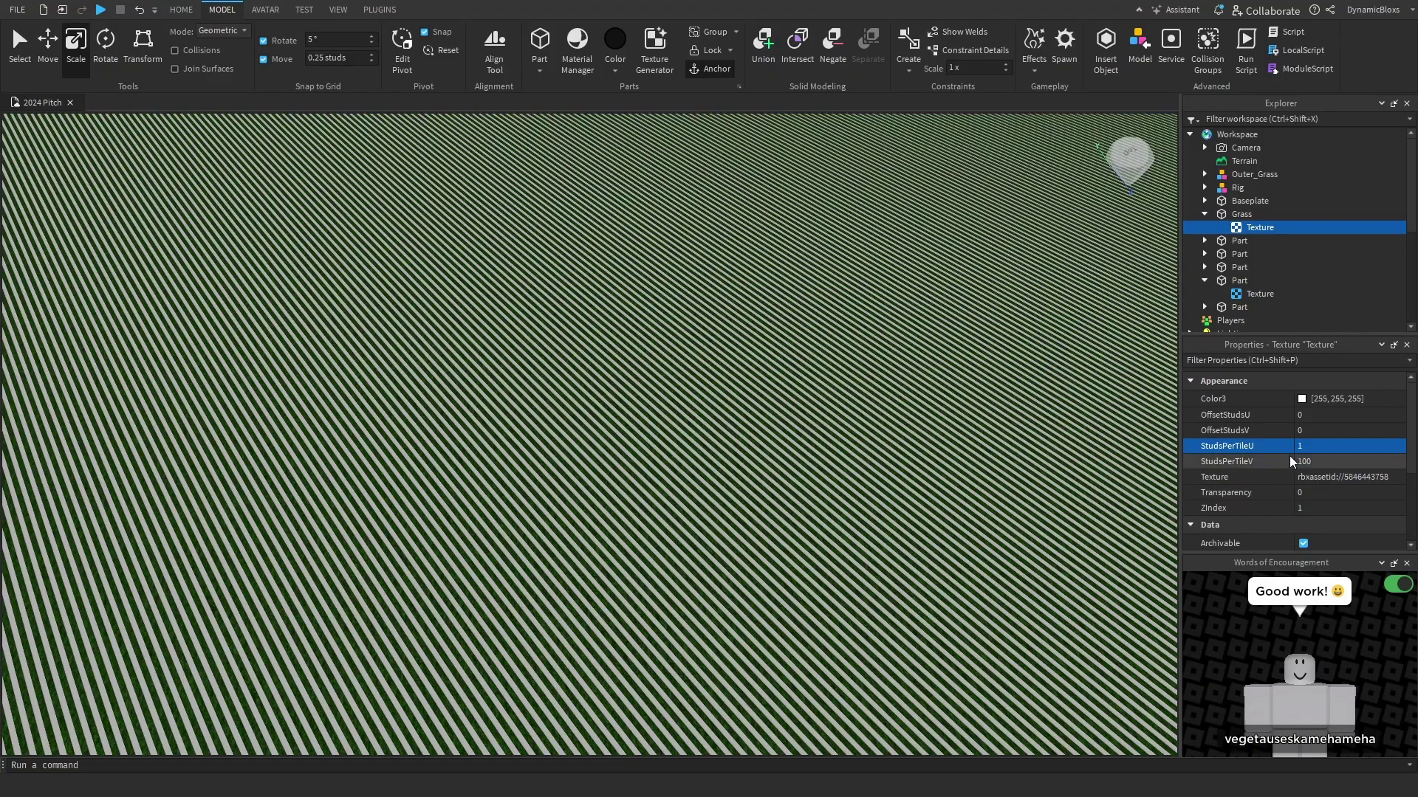
- Set the Grass line texture's Transparency to 0.95
scroll(711, 490, down, 10)
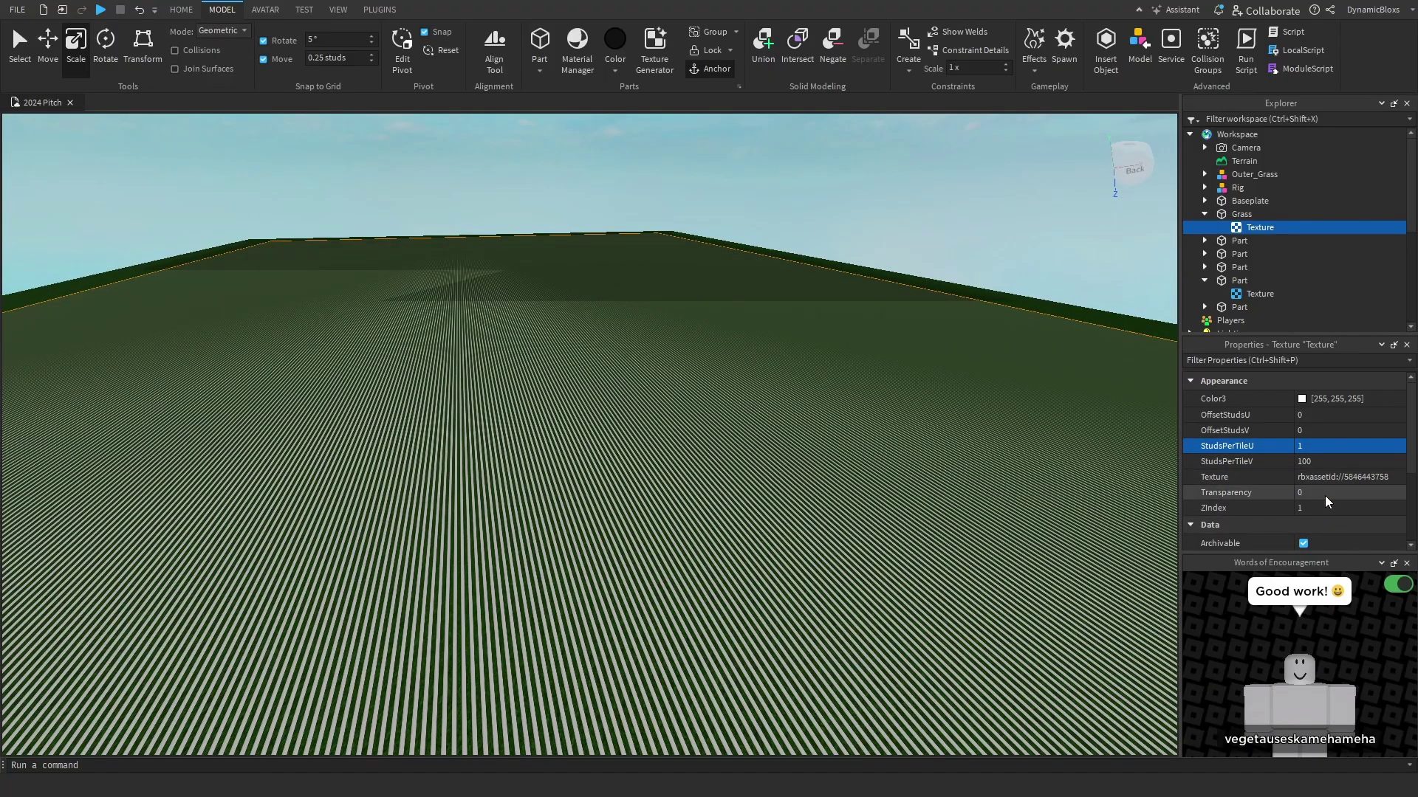
text(.95)
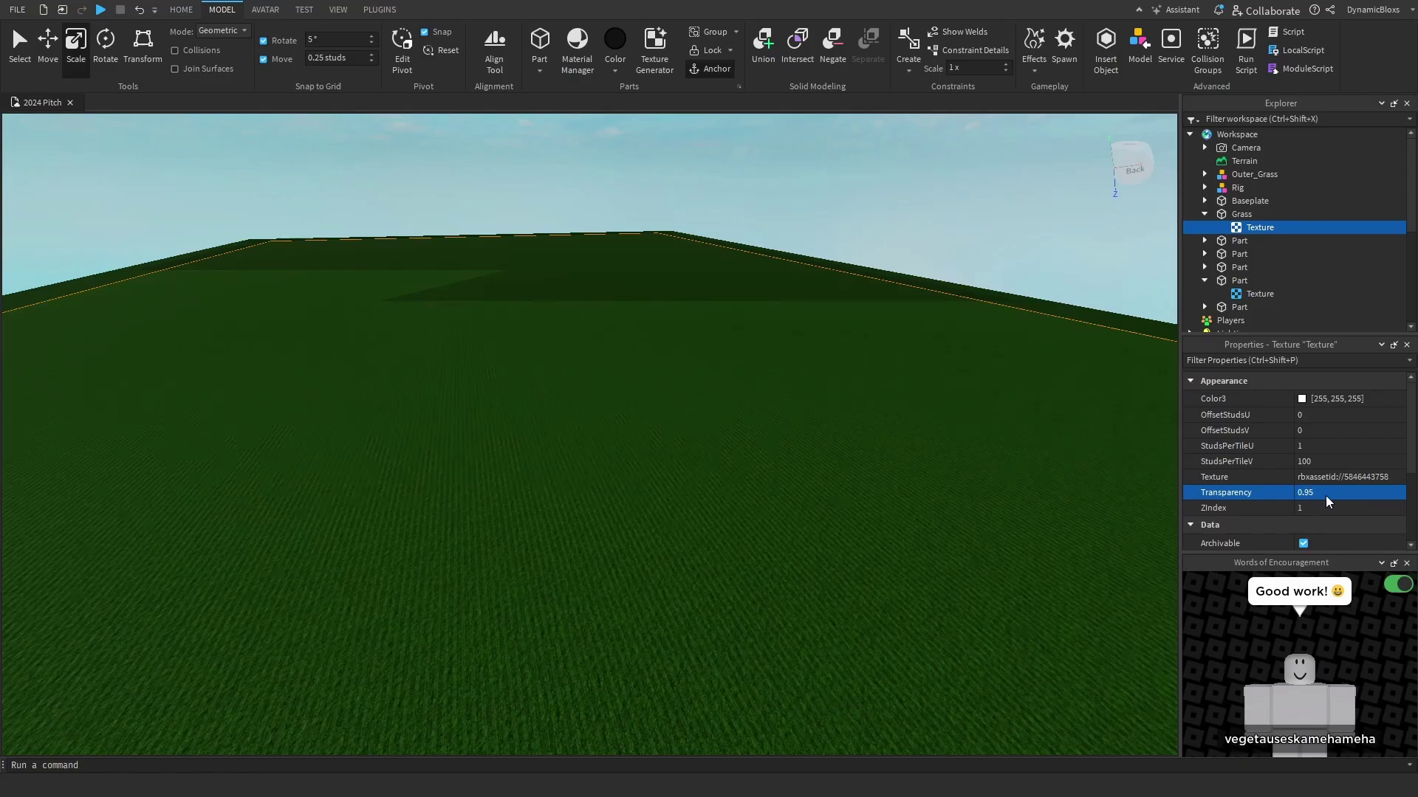
right_drag(620, 454, 760, 472)
click(1344, 462)
text(2)
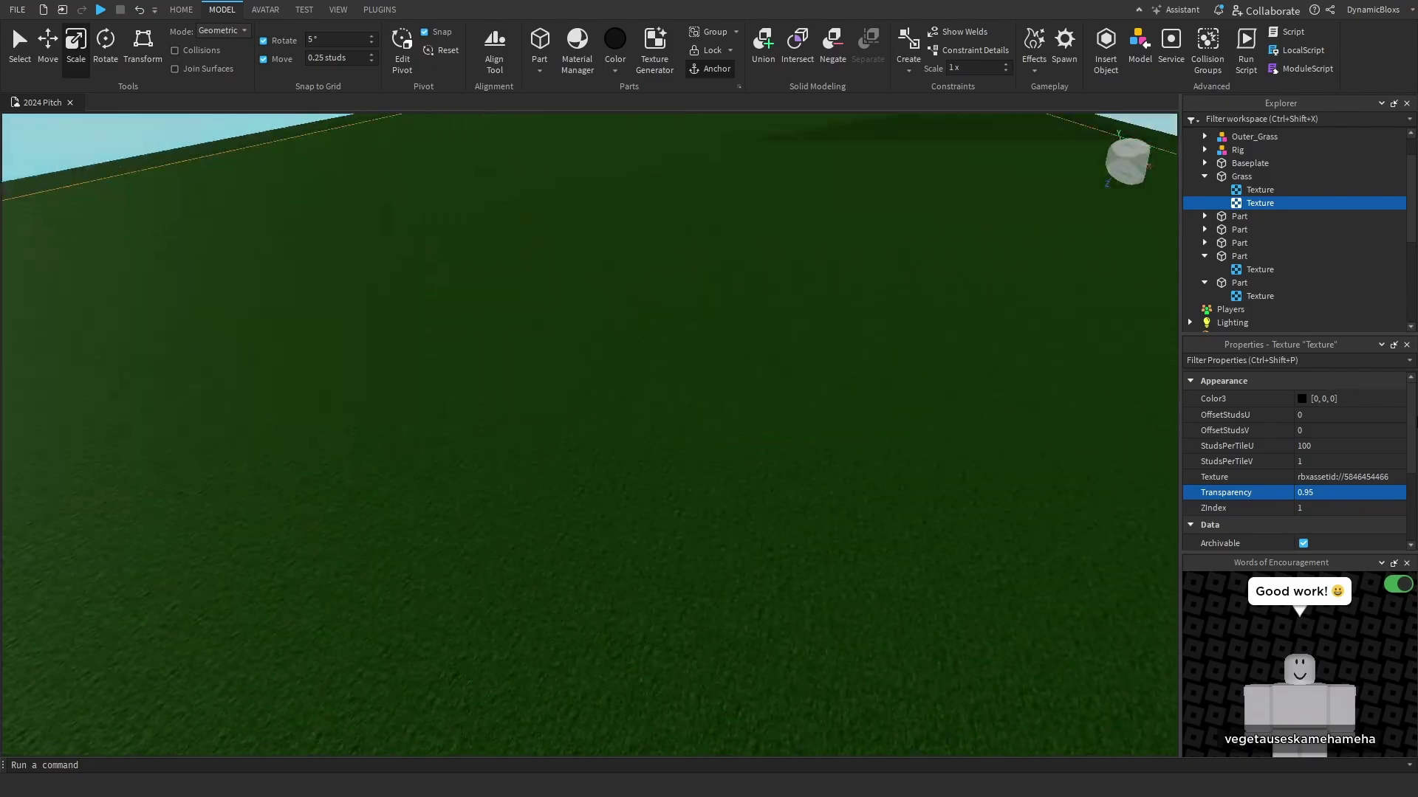
scroll(1315, 465, down, 4)
click(1327, 459)
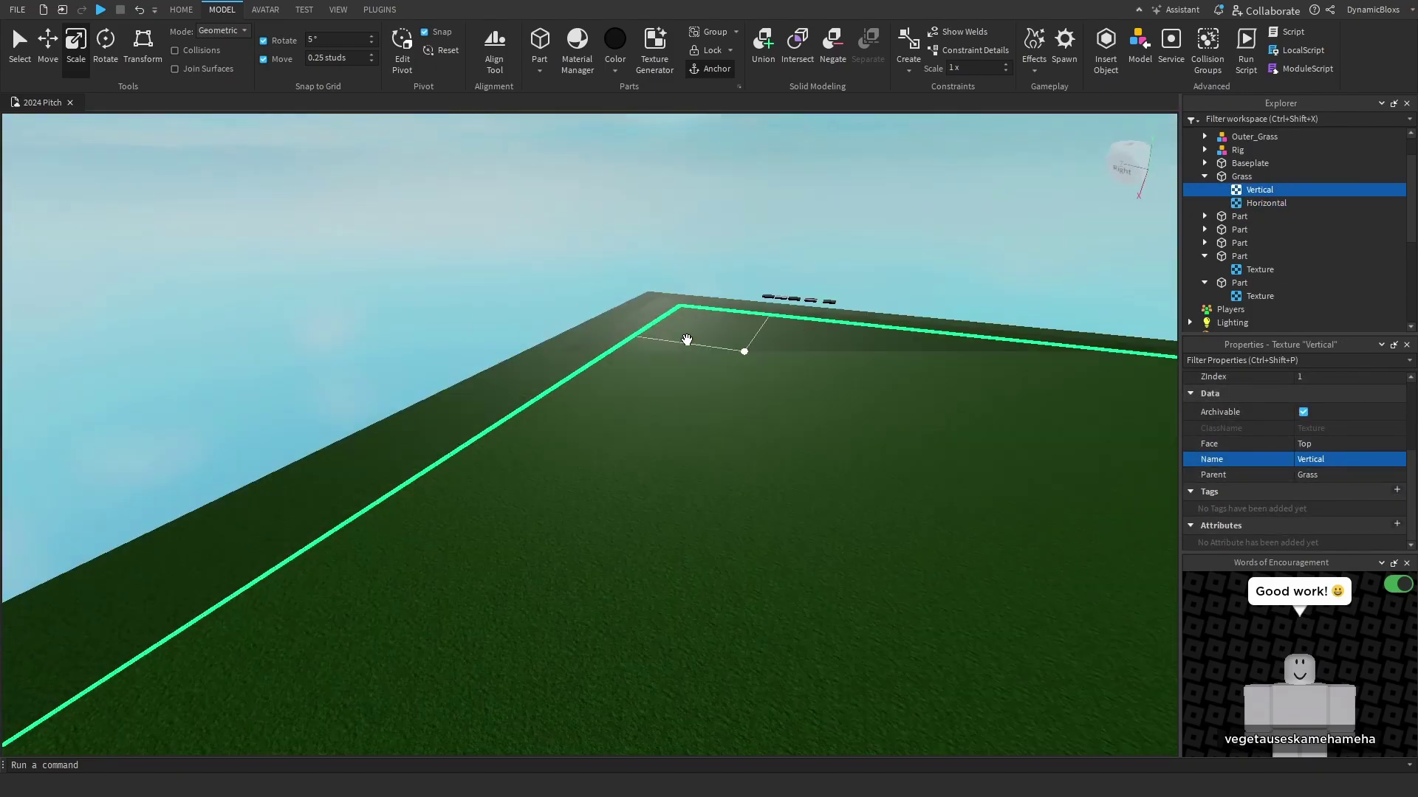
- Look up the Grass part inside the Concept model stored in ReplicatedStorage
scroll(1209, 258, down, 3)
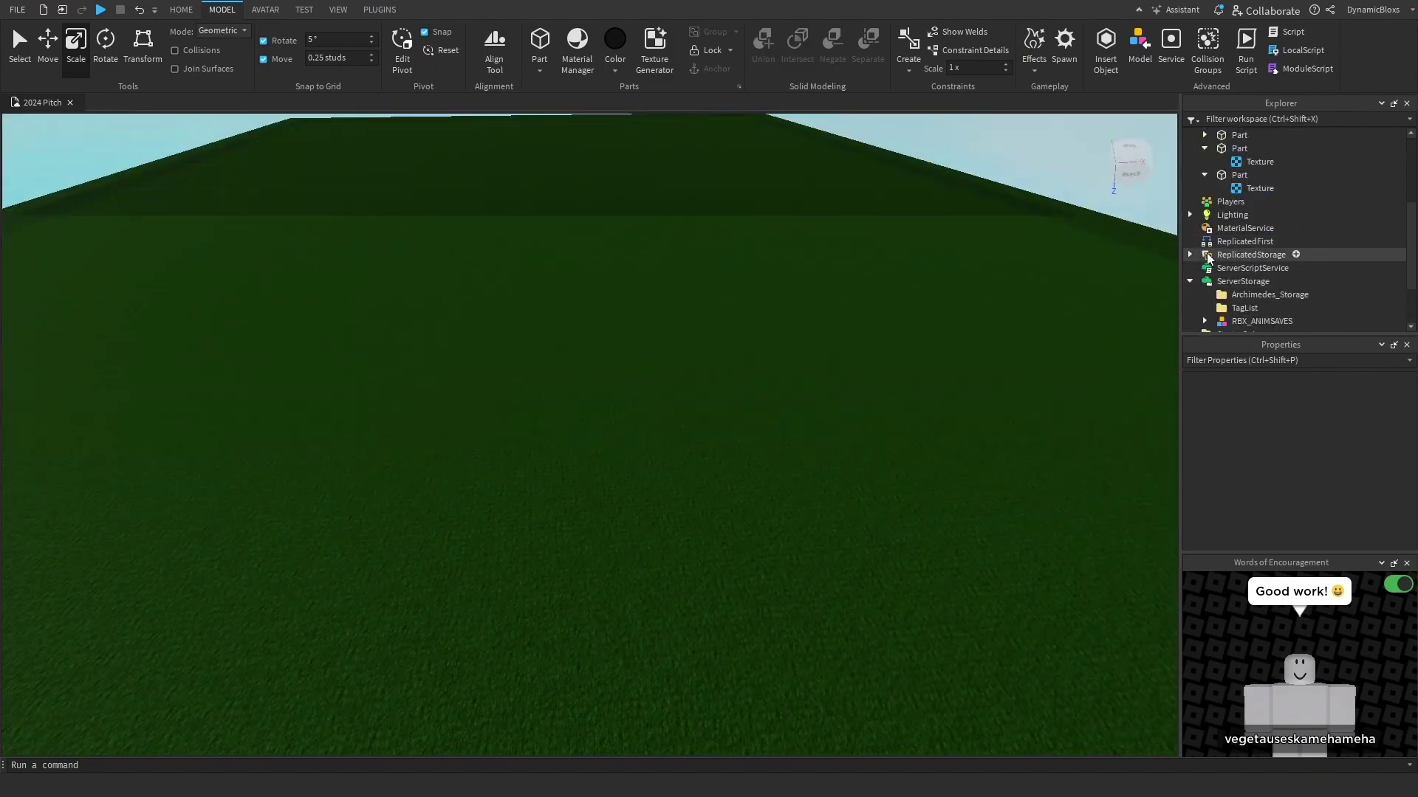
double_click(1209, 258)
scroll(1225, 266, down, 3)
click(1205, 225)
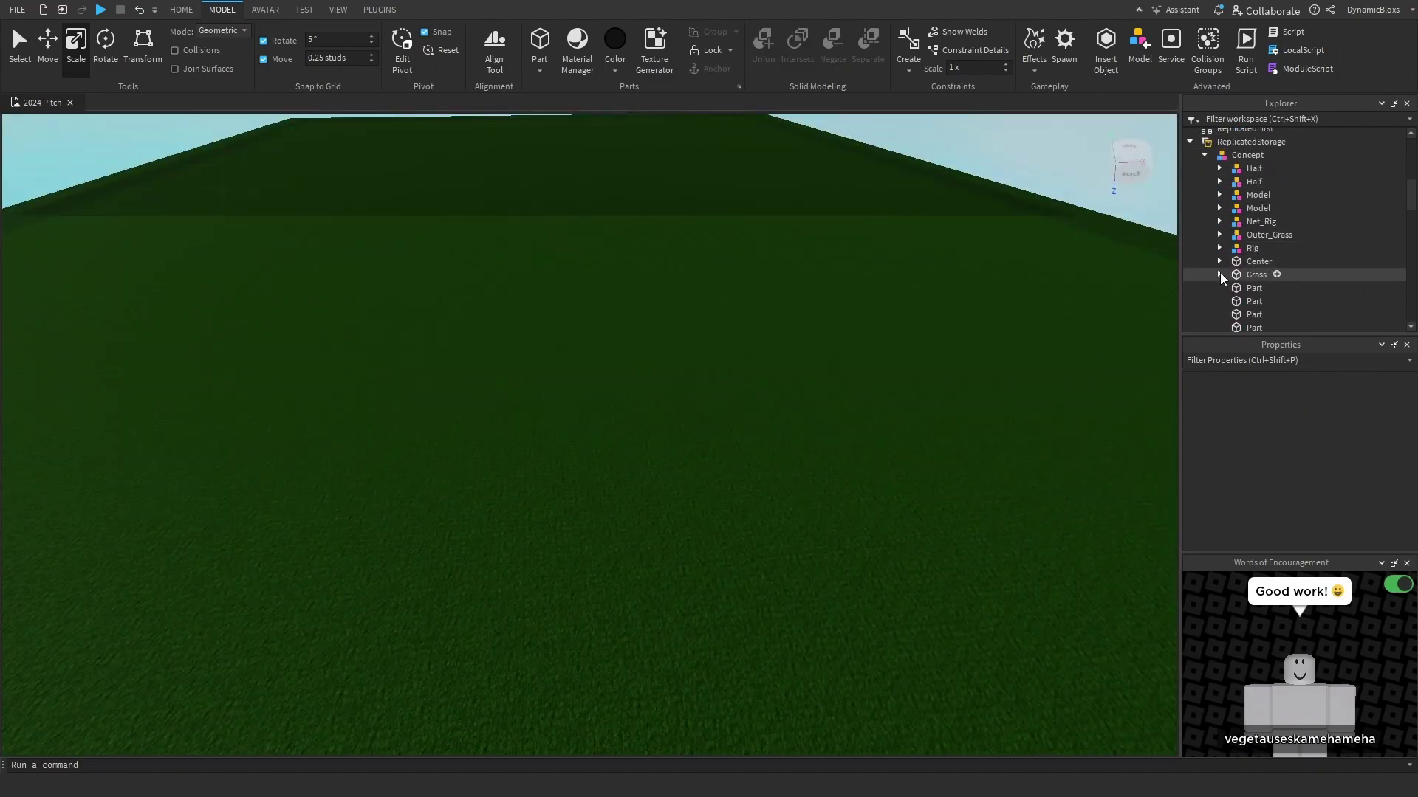
click(1255, 284)
click(1204, 225)
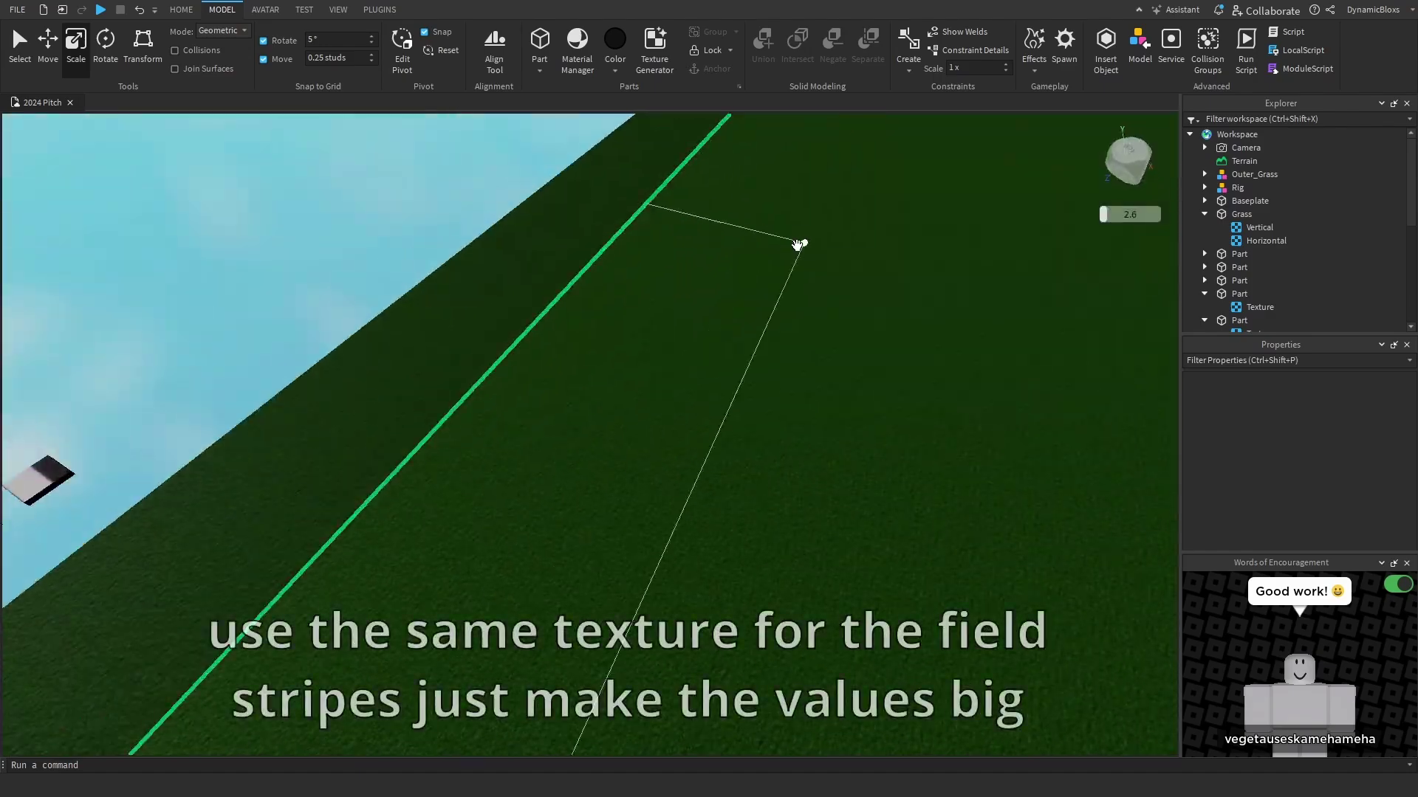
drag(860, 261, 860, 261)
scroll(1333, 490, down, 3)
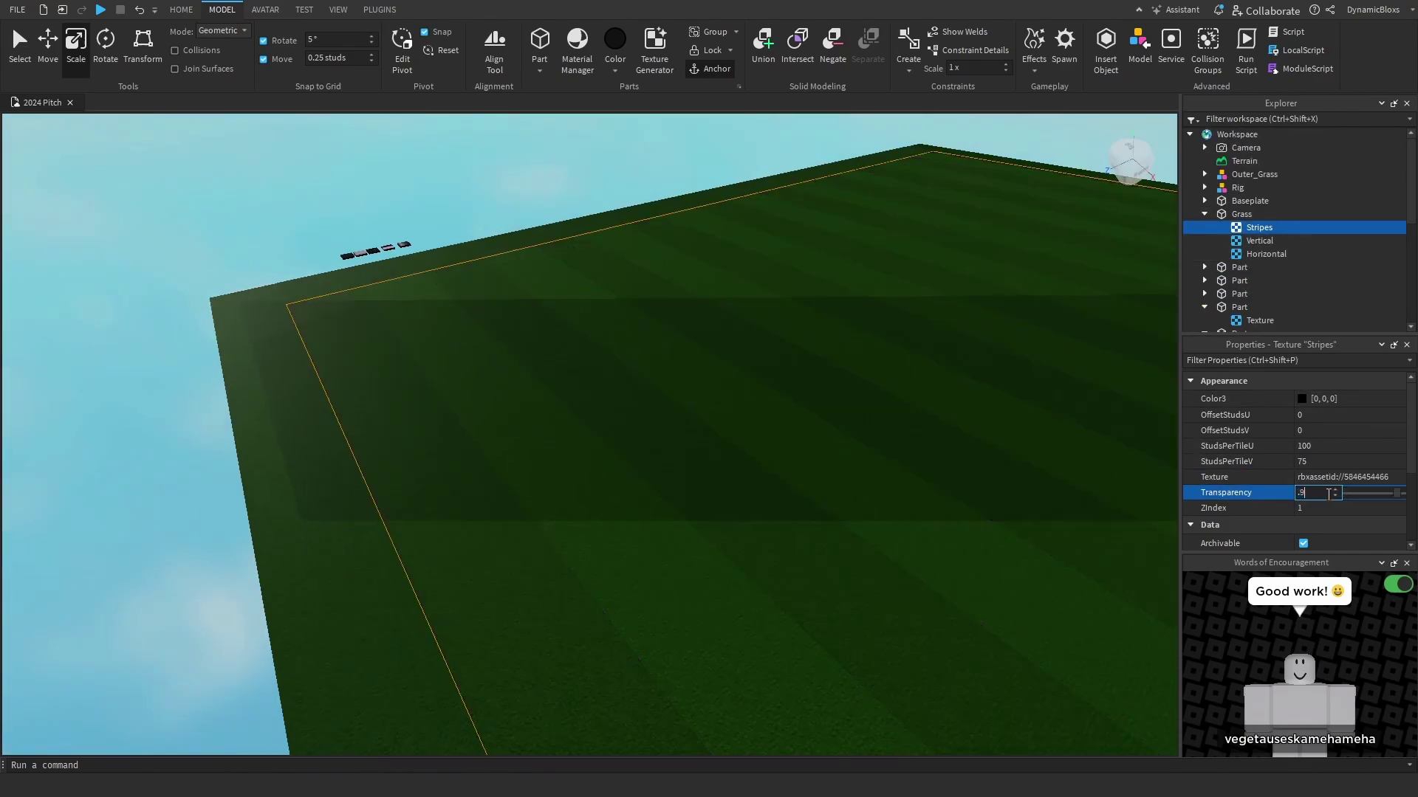
key(Return)
right_drag(918, 413, 918, 421)
scroll(1211, 259, down, 5)
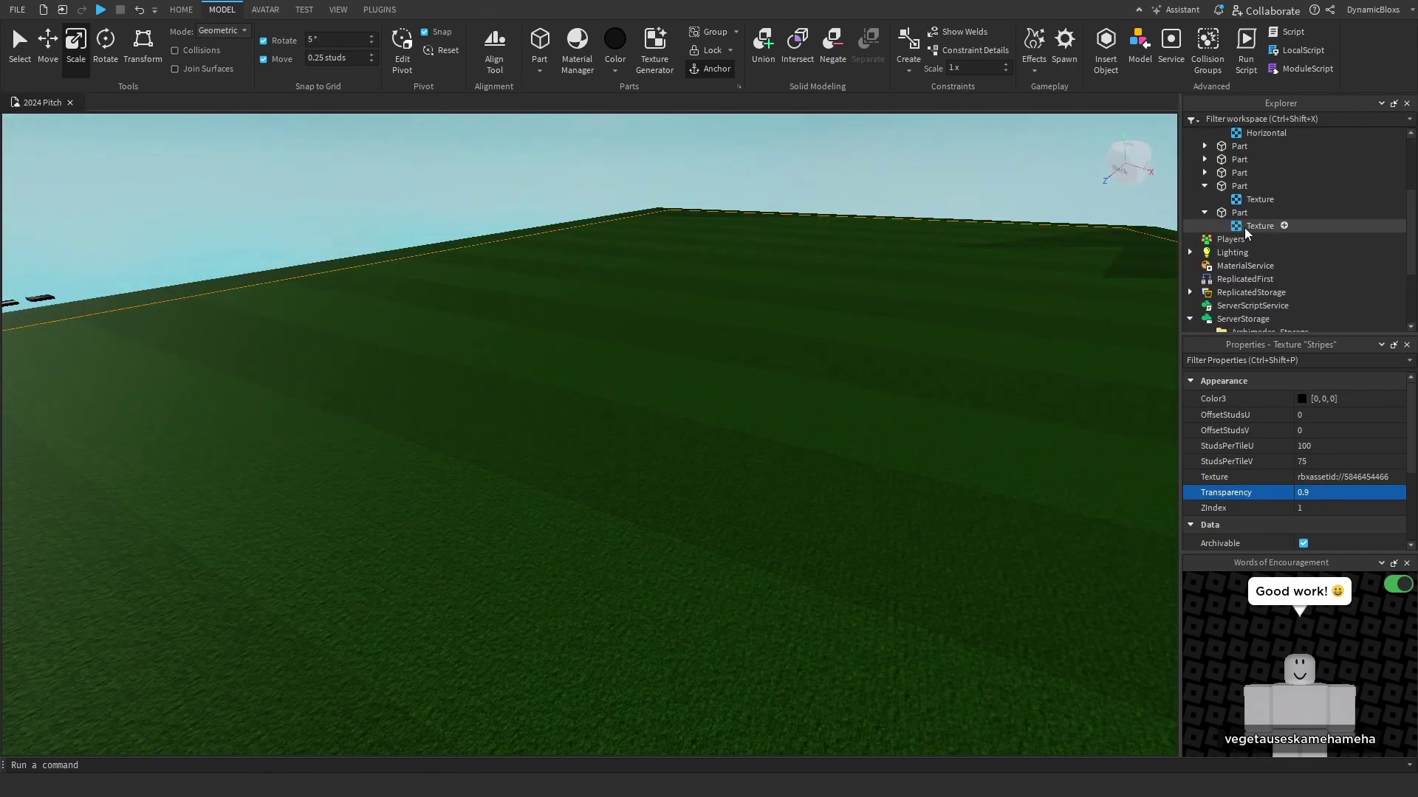
scroll(1225, 243, up, 5)
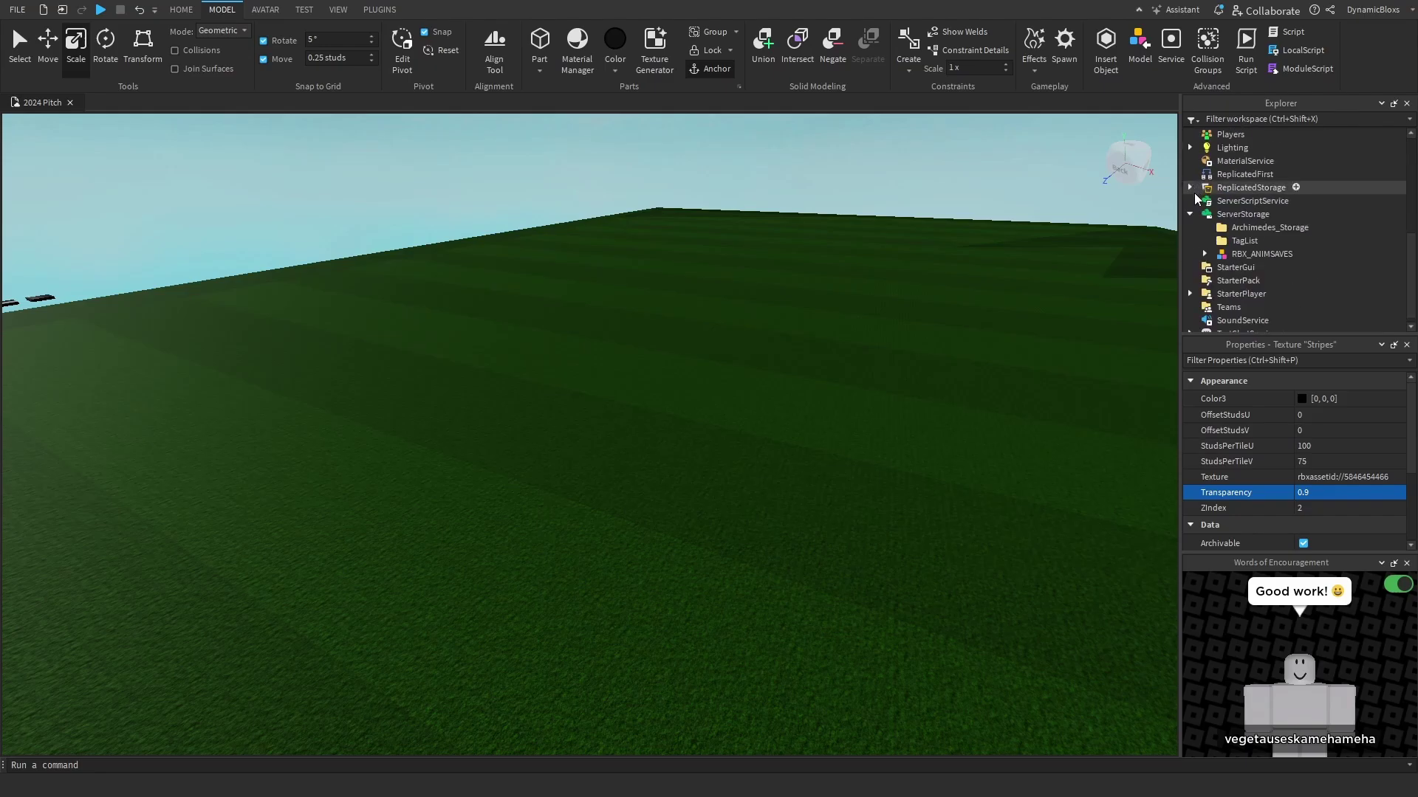
click(1266, 216)
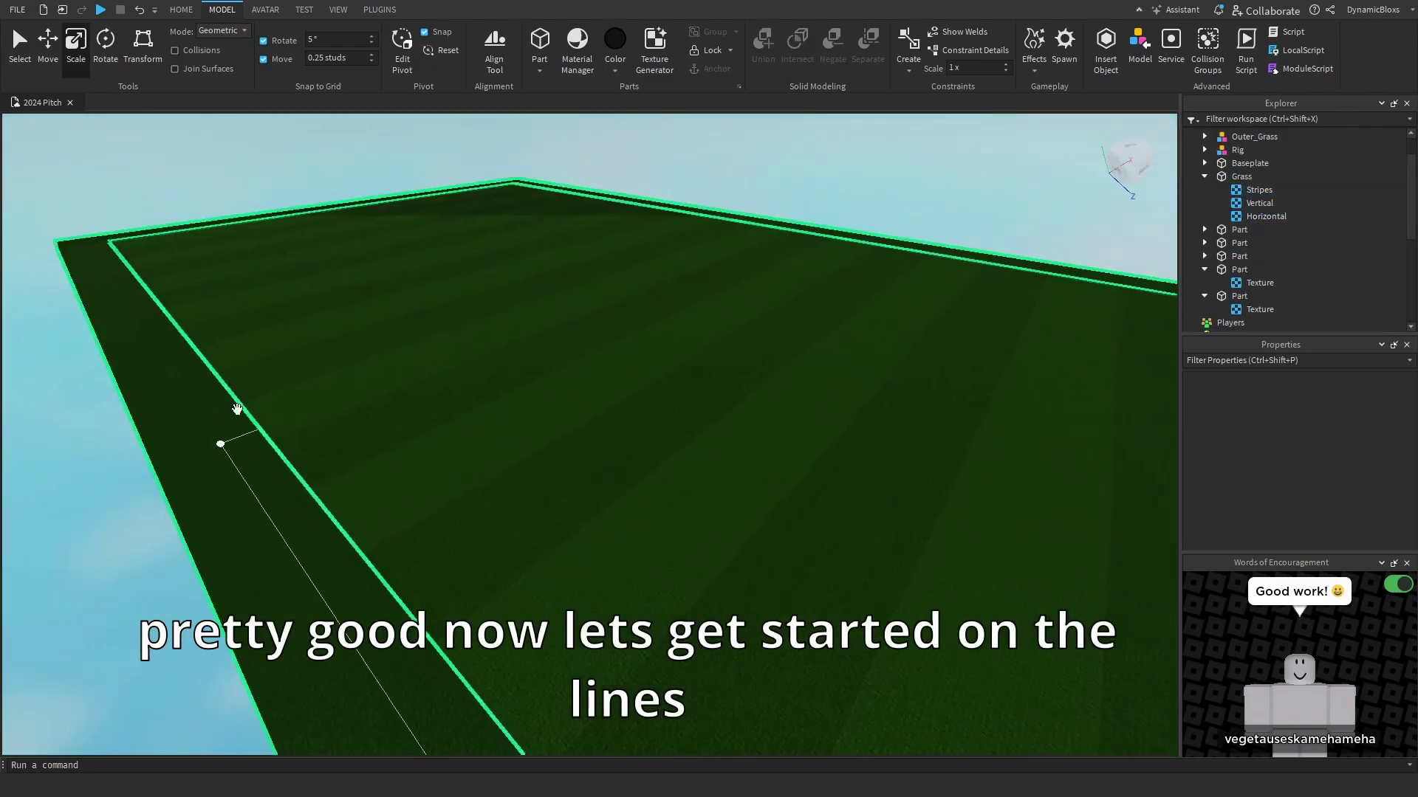
- Examine the row of sample texture parts and the finished white line on the grass
right_drag(580, 466, 649, 468)
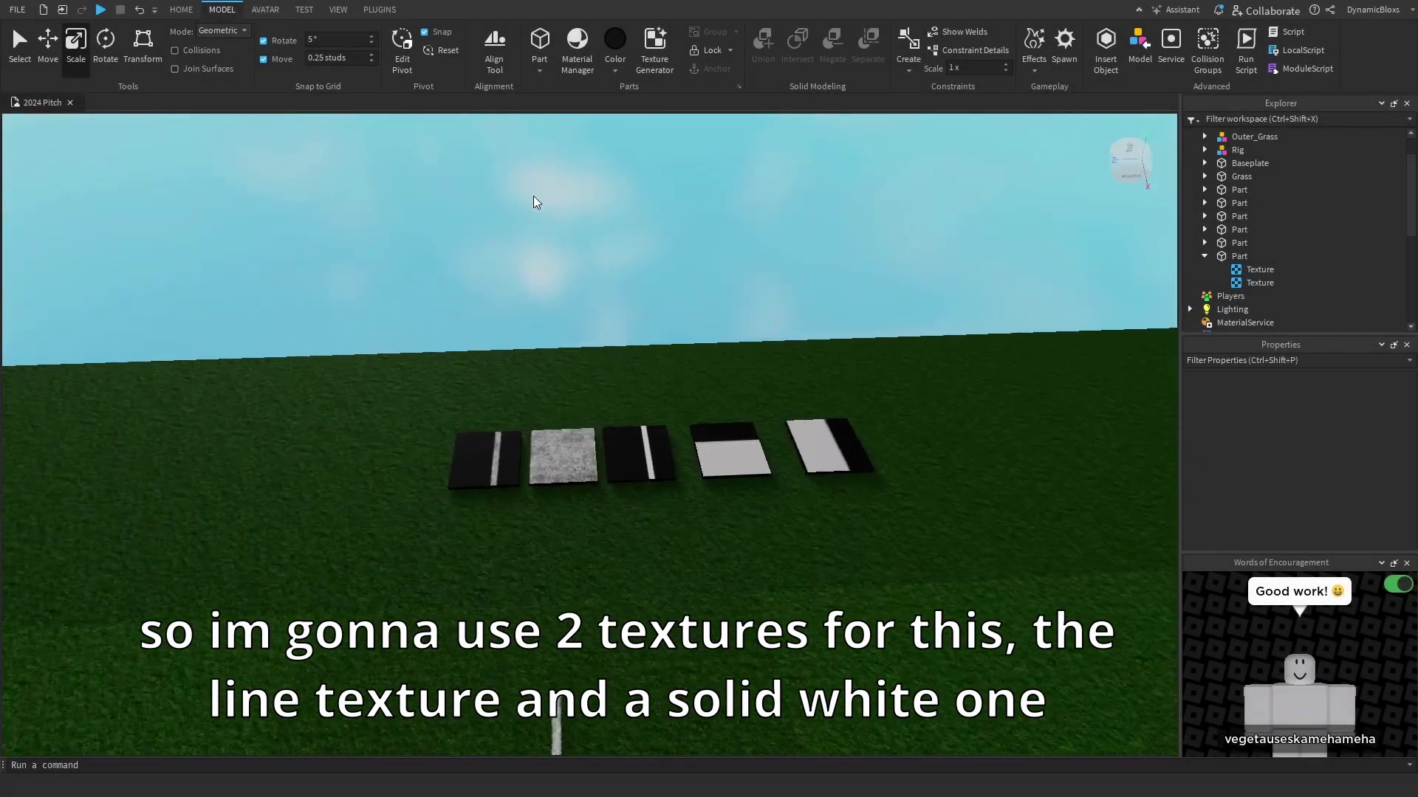
scroll(533, 196, up, 5)
right_drag(533, 196, 533, 196)
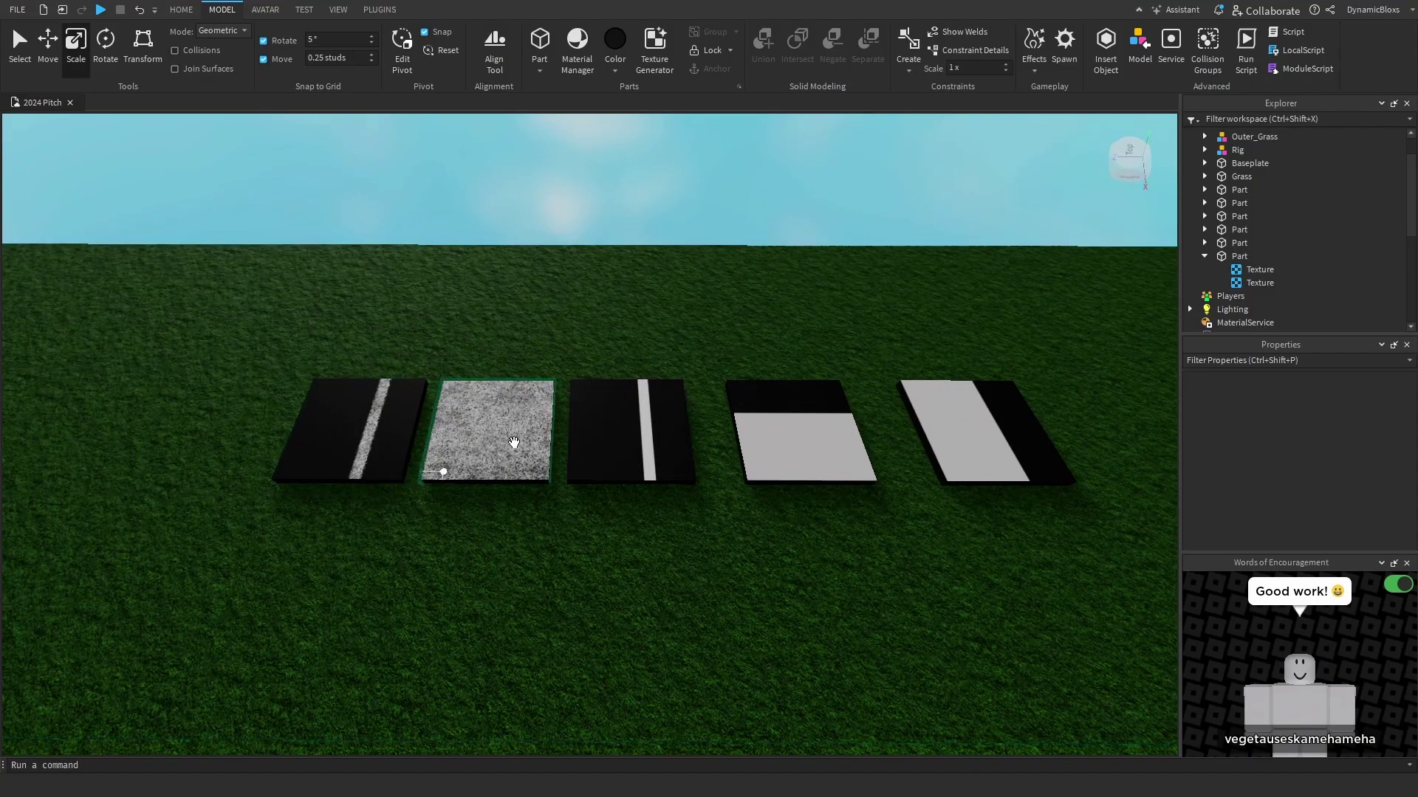
scroll(738, 517, down, 10)
right_drag(678, 502, 453, 429)
scroll(680, 500, up, 5)
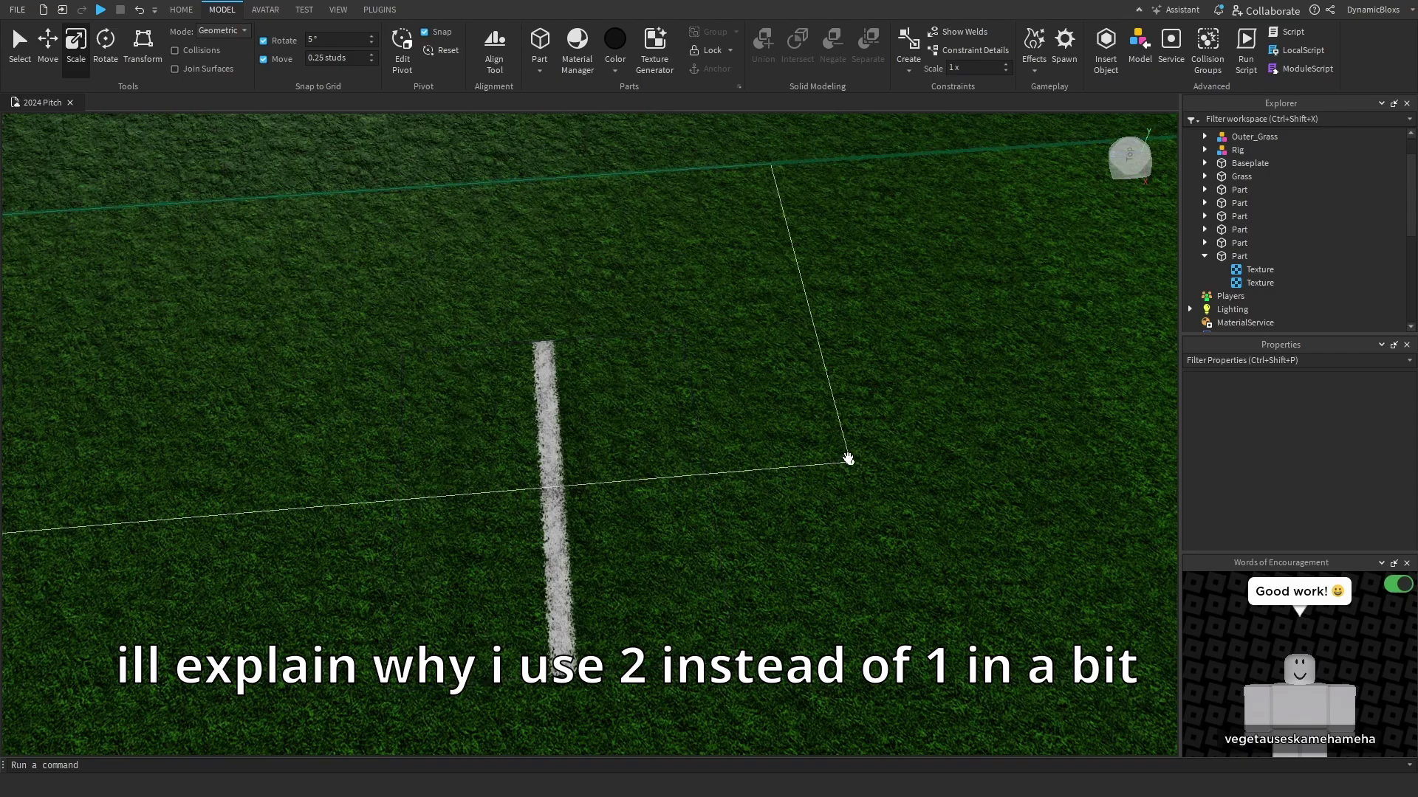
right_drag(848, 460, 845, 453)
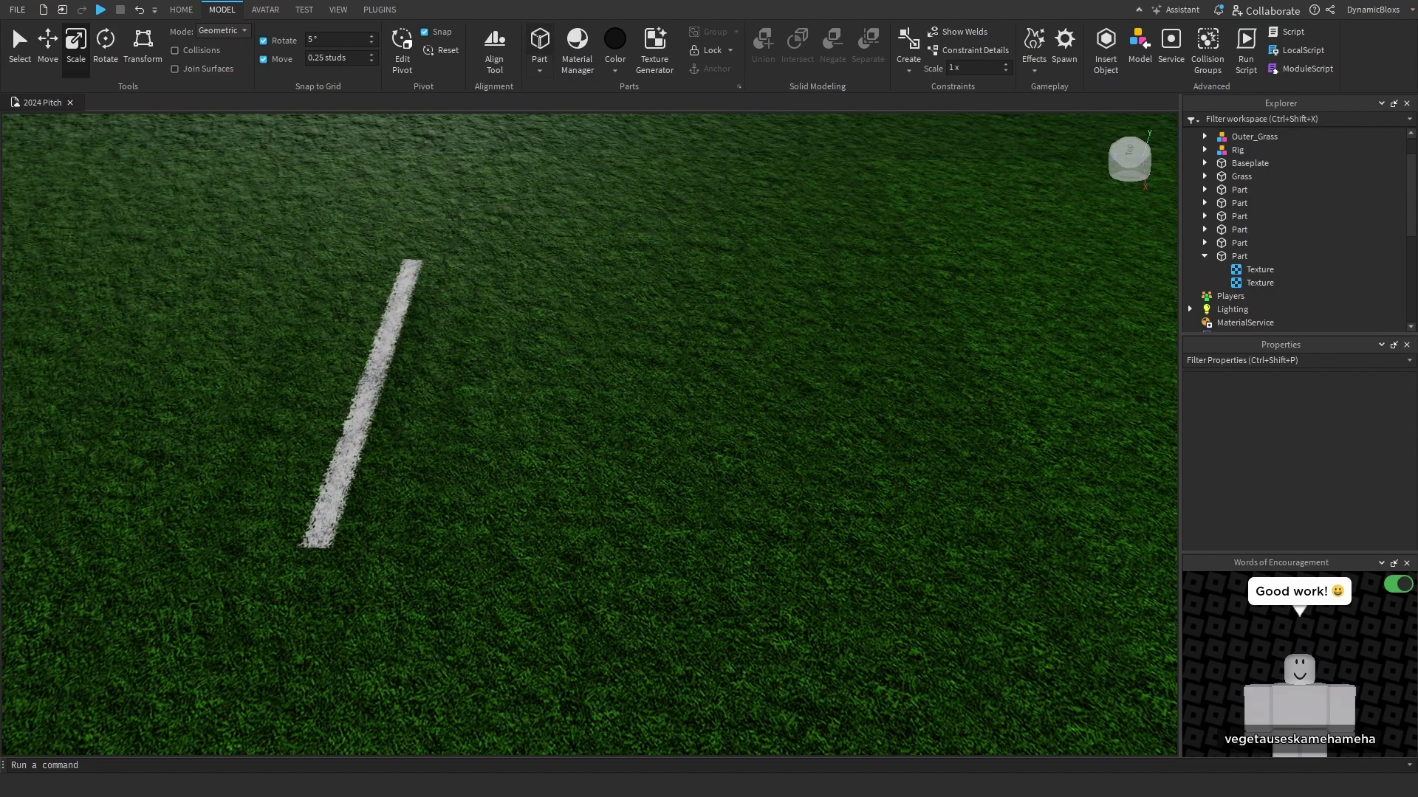
- Insert a black part on the grass beside the finished white line and stretch it to about 4 × 0.25 × 8 studs
click(539, 41)
scroll(640, 387, up, 5)
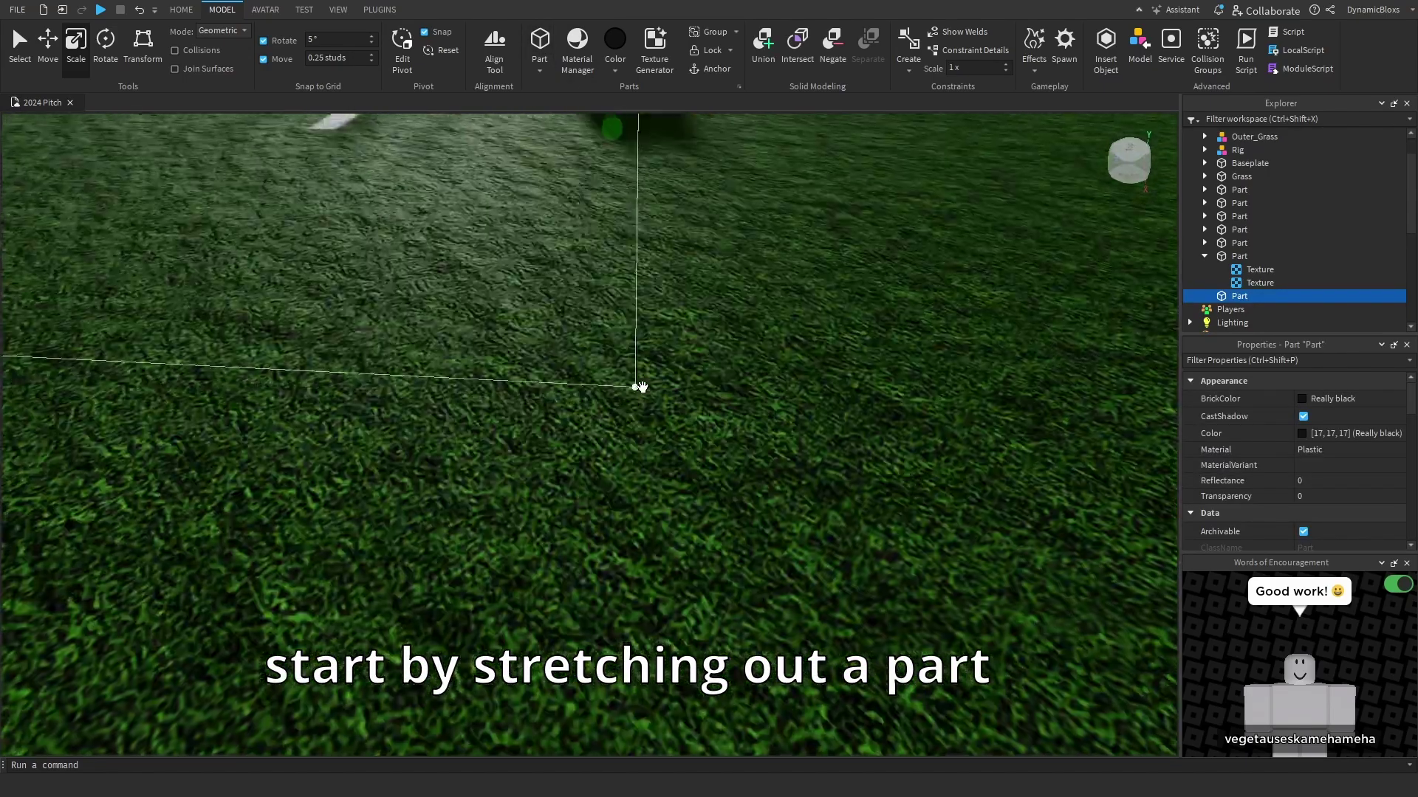
scroll(639, 387, down, 5)
drag(617, 393, 631, 463)
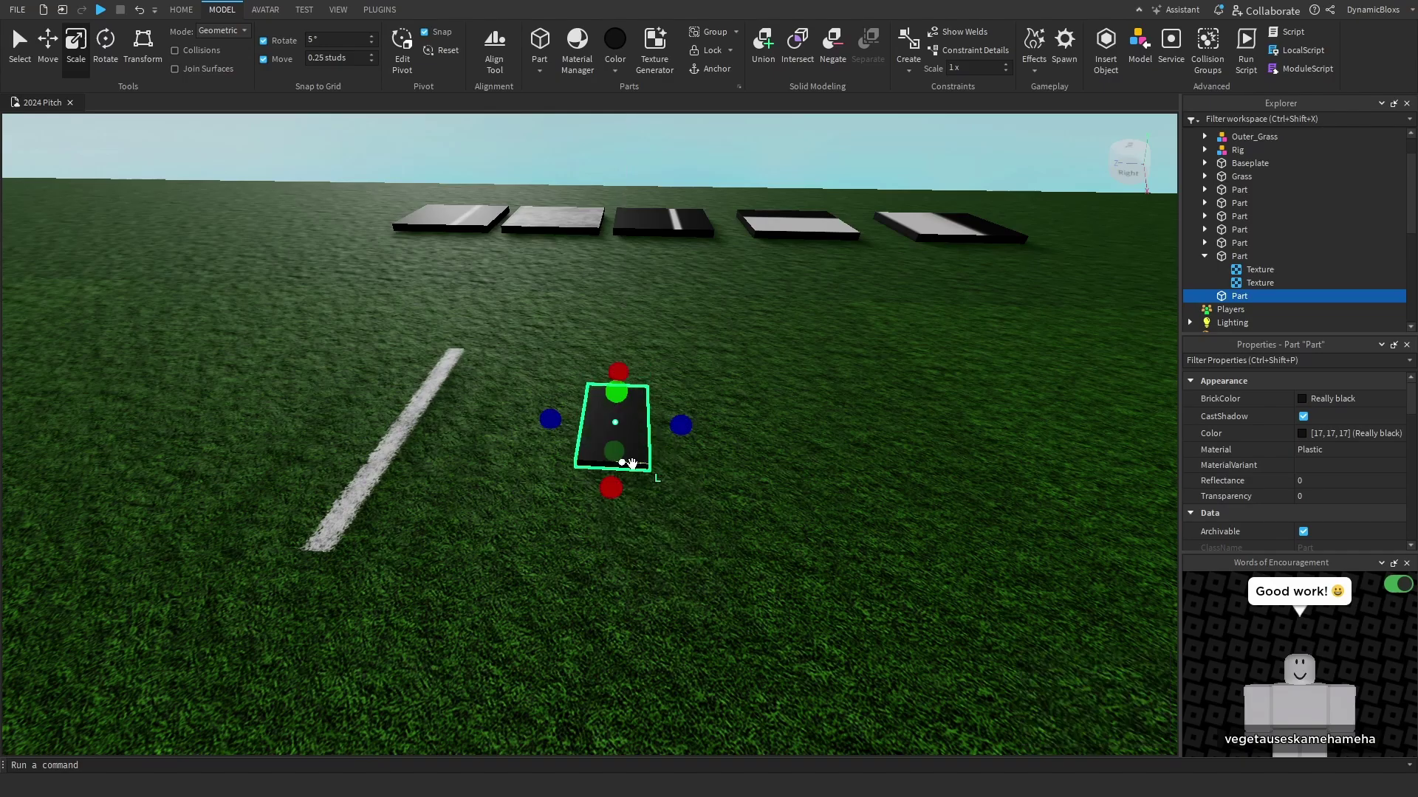
right_drag(632, 464, 631, 464)
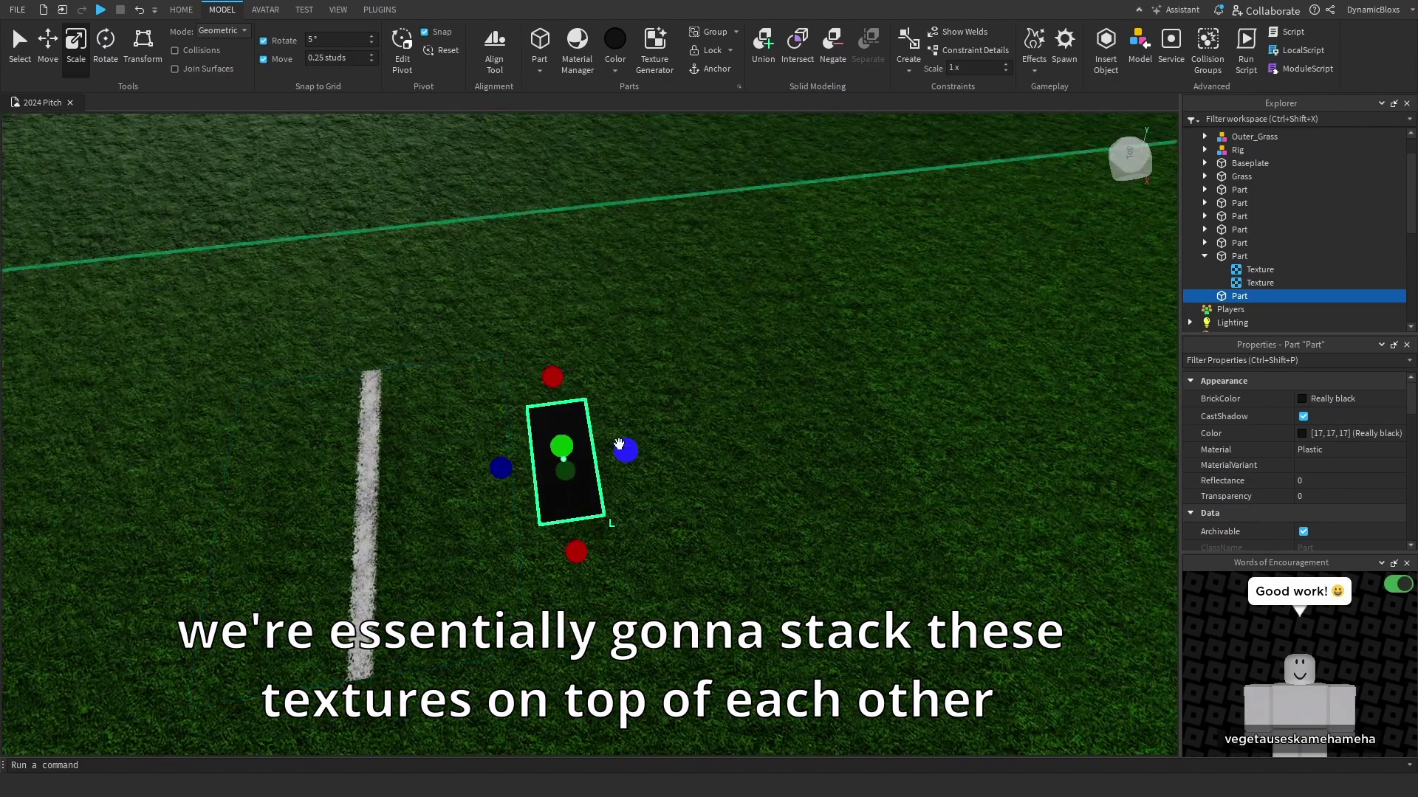
drag(626, 456, 709, 440)
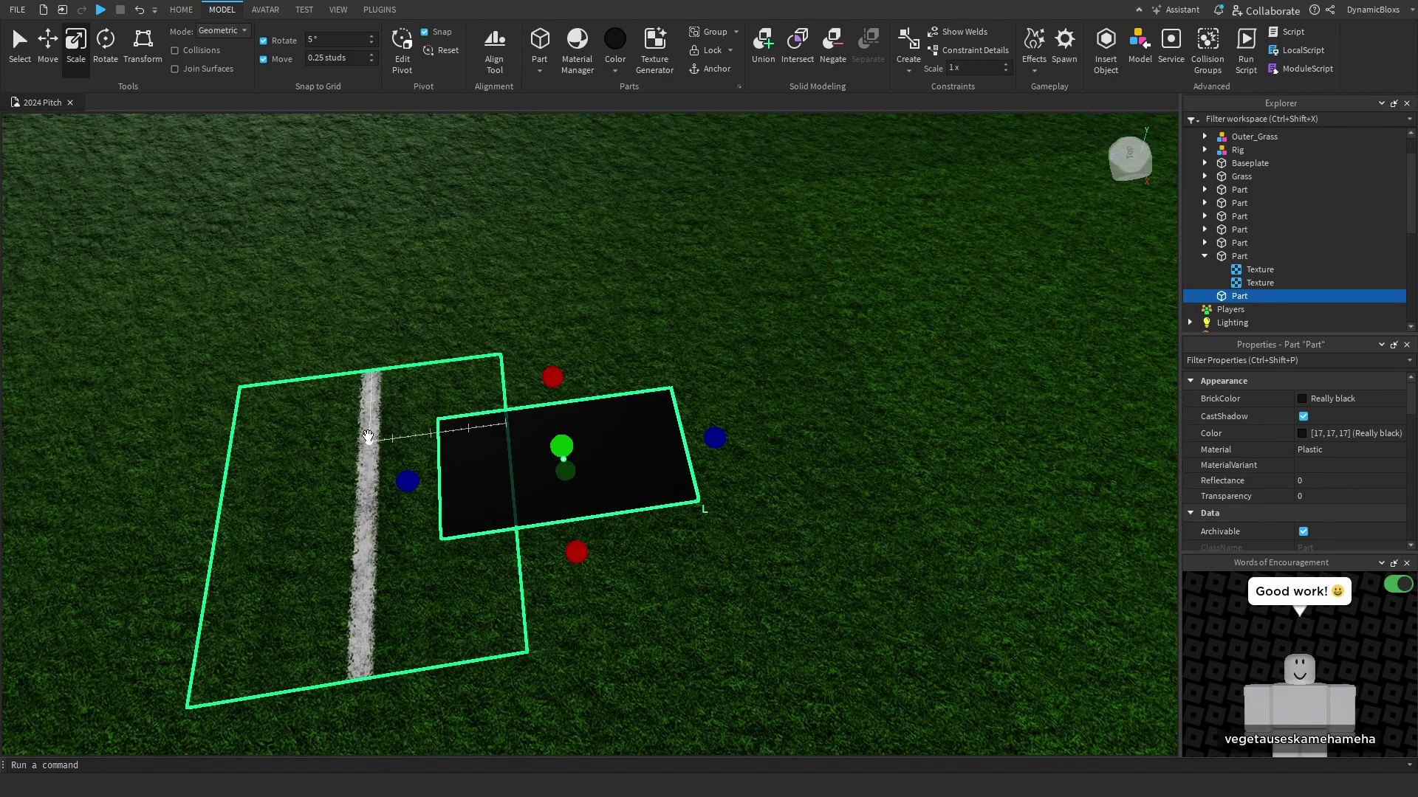
- Copy the Size 9.75, 0.25, 9 from the finished line's part and apply it to the new black part
click(443, 561)
scroll(1381, 457, down, 6)
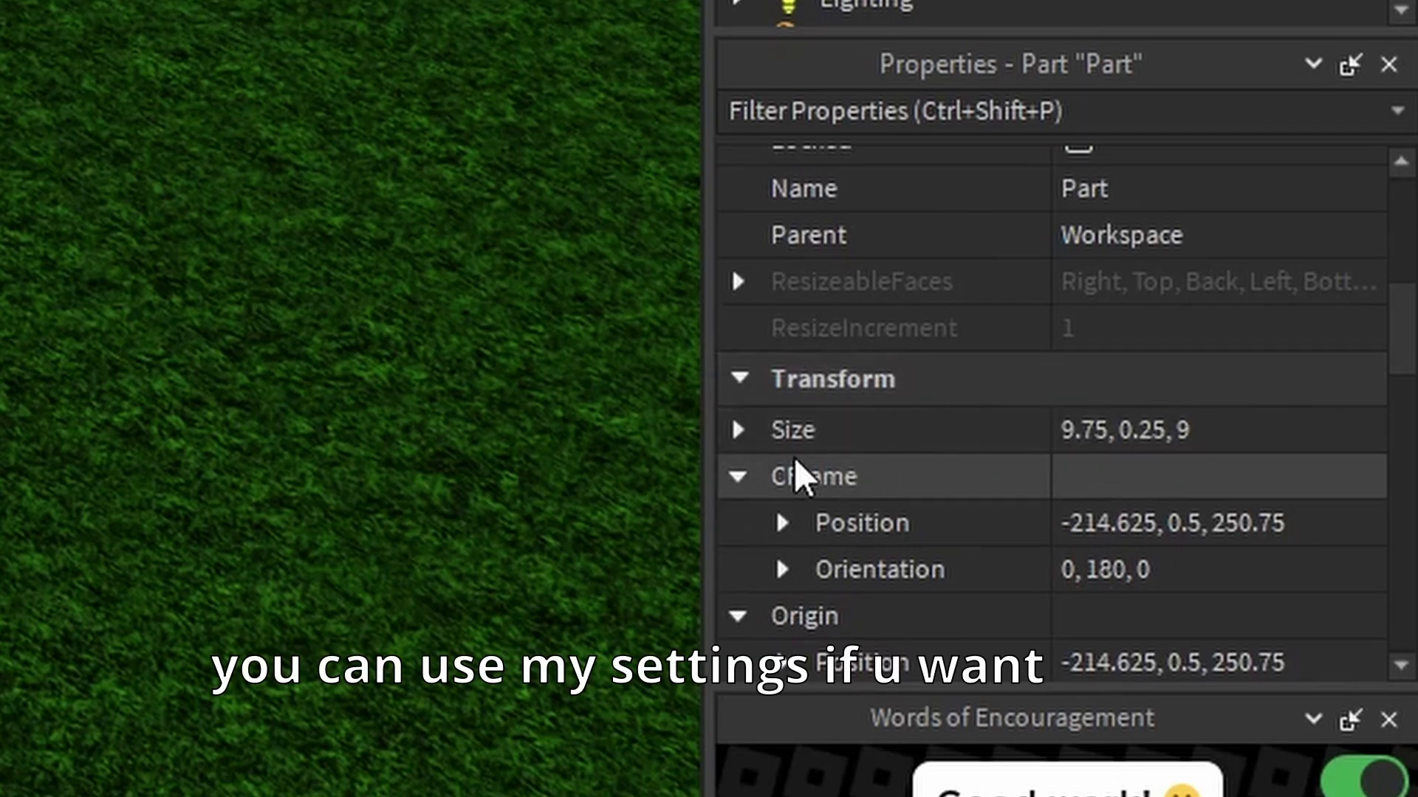
click(1190, 467)
key(ctrl+c)
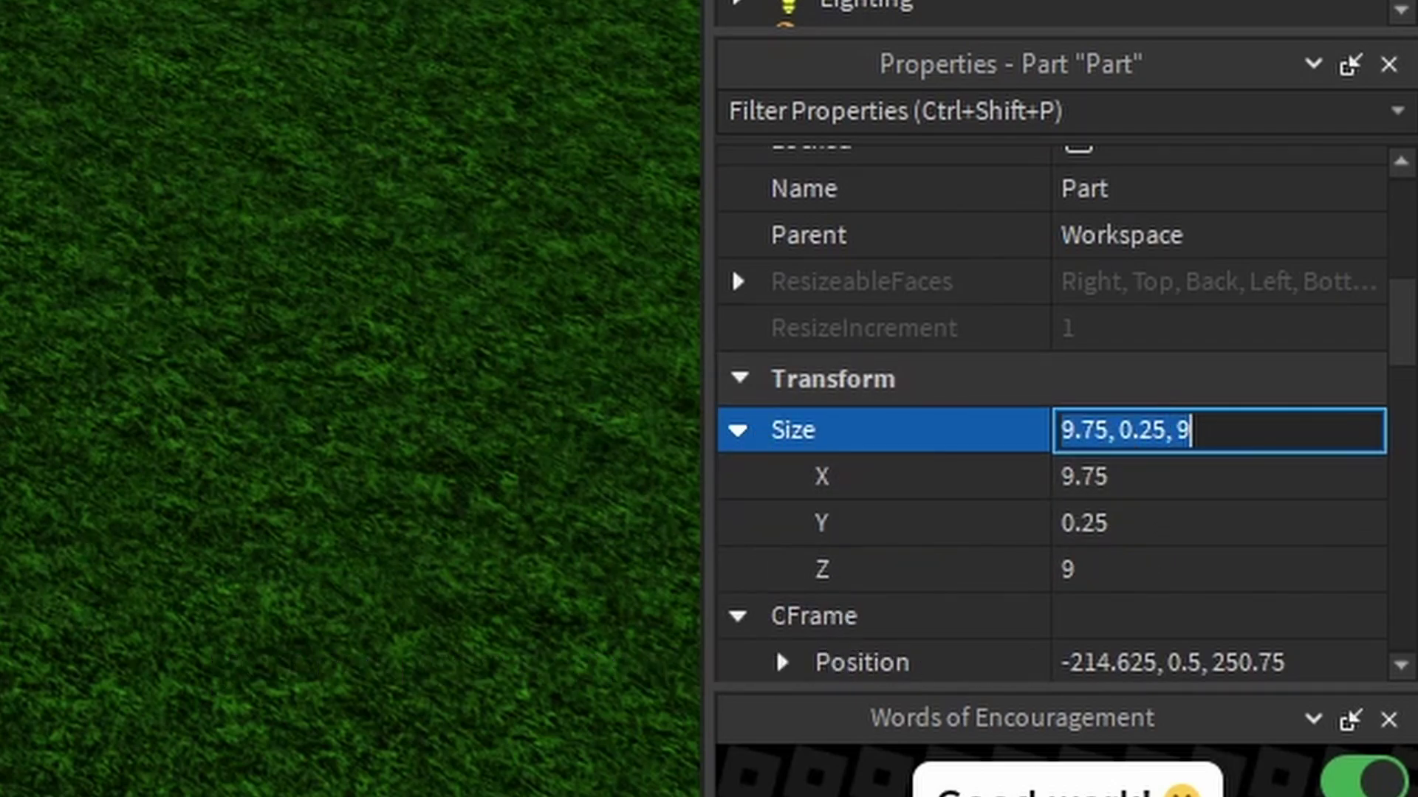
key(Return)
click(1107, 443)
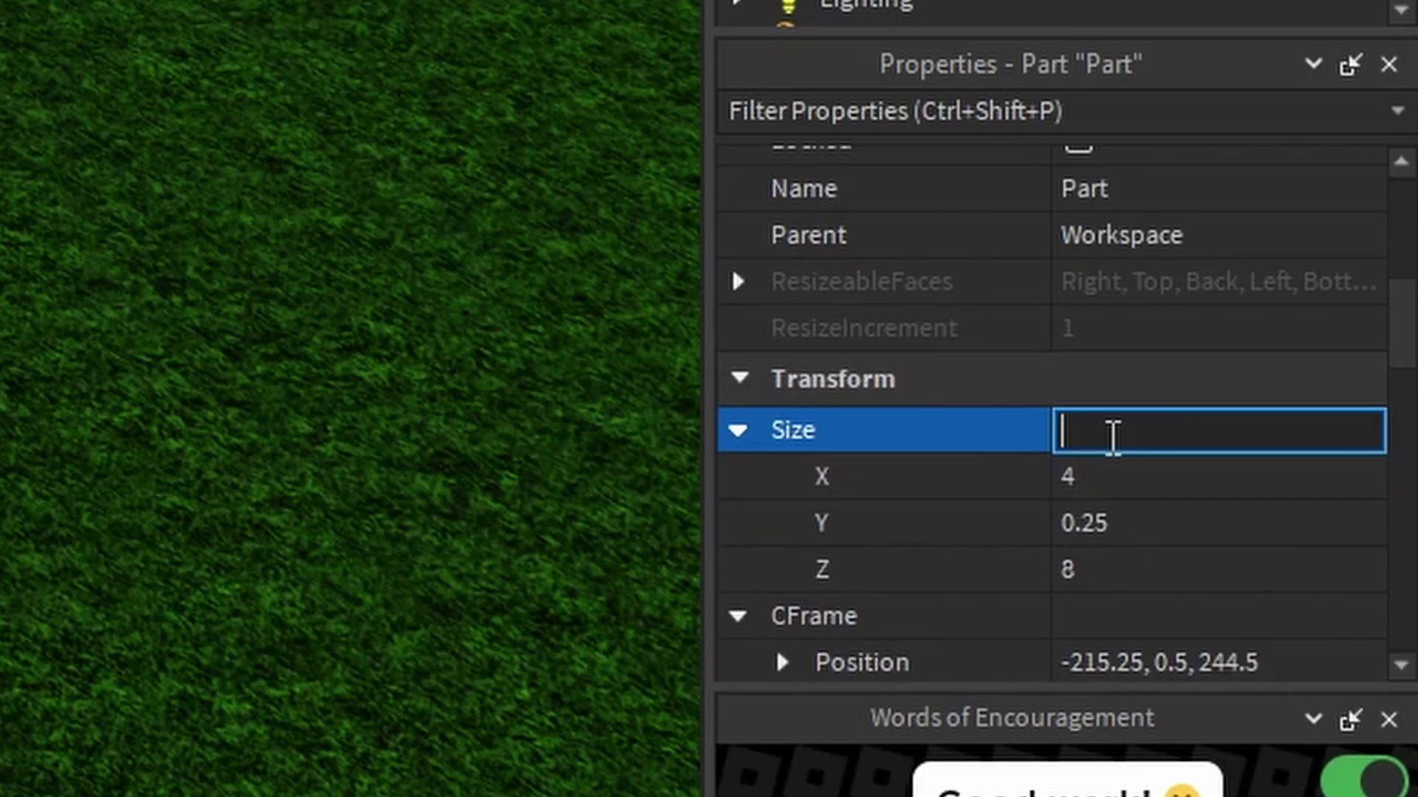
key(ctrl+v)
key(Return)
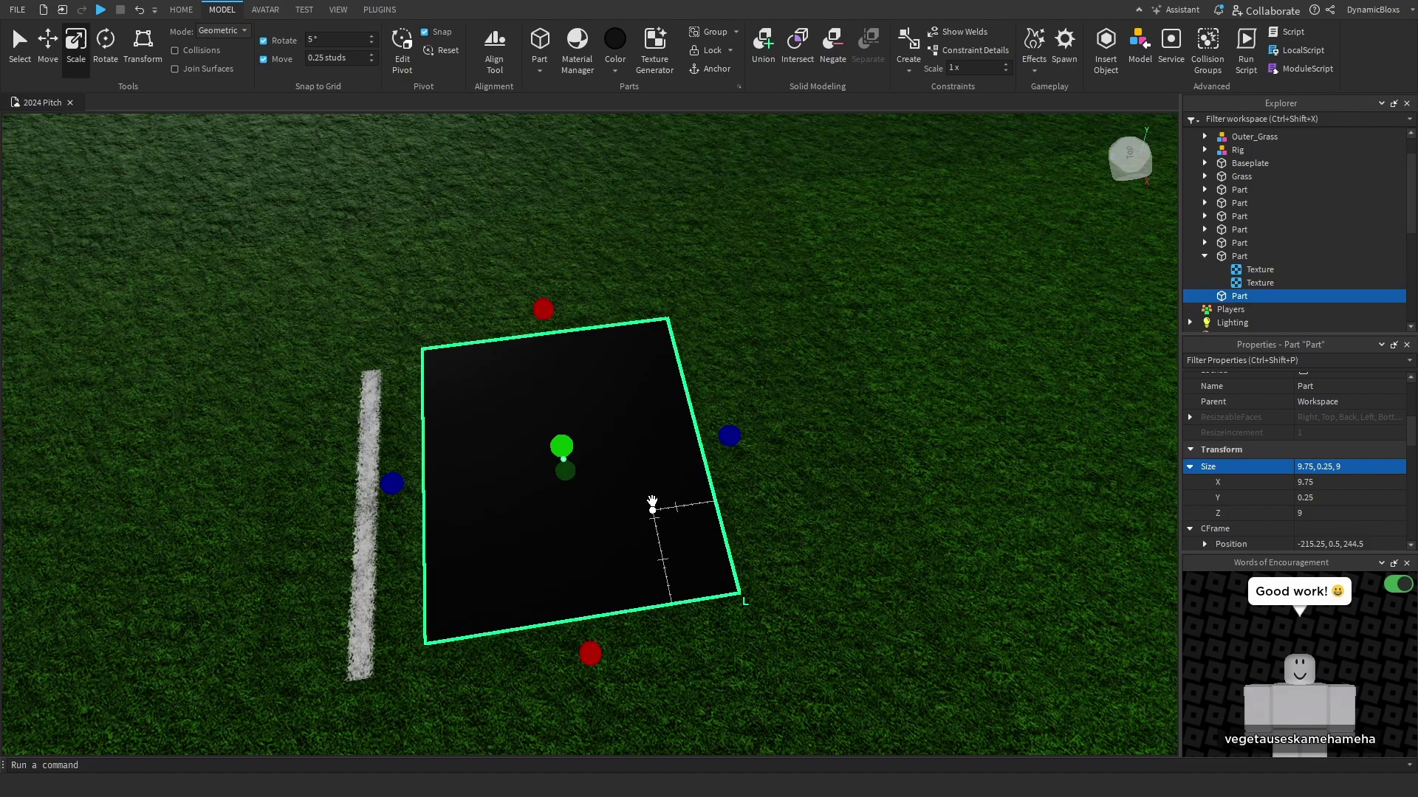
right_drag(665, 443, 674, 403)
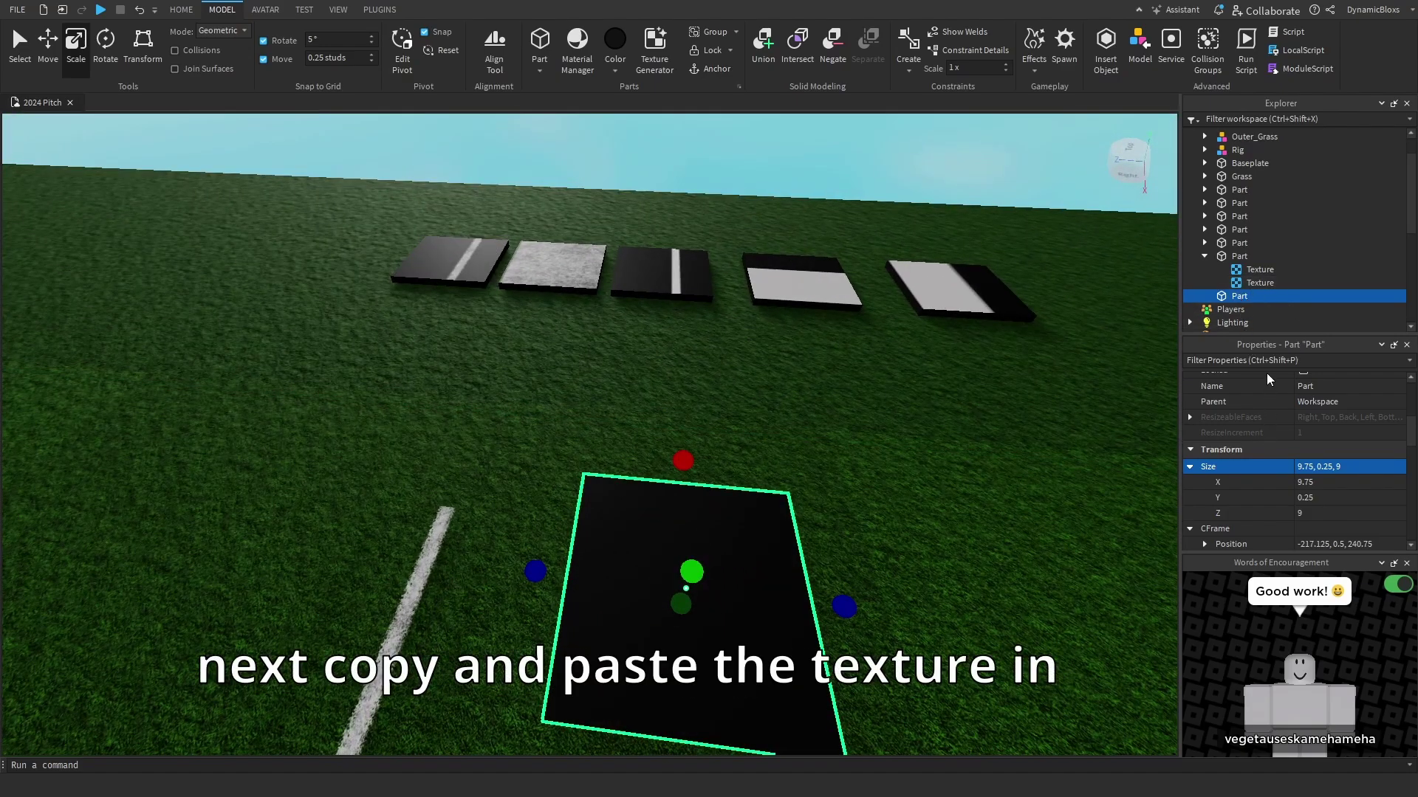
key(ctrl+shift+v)
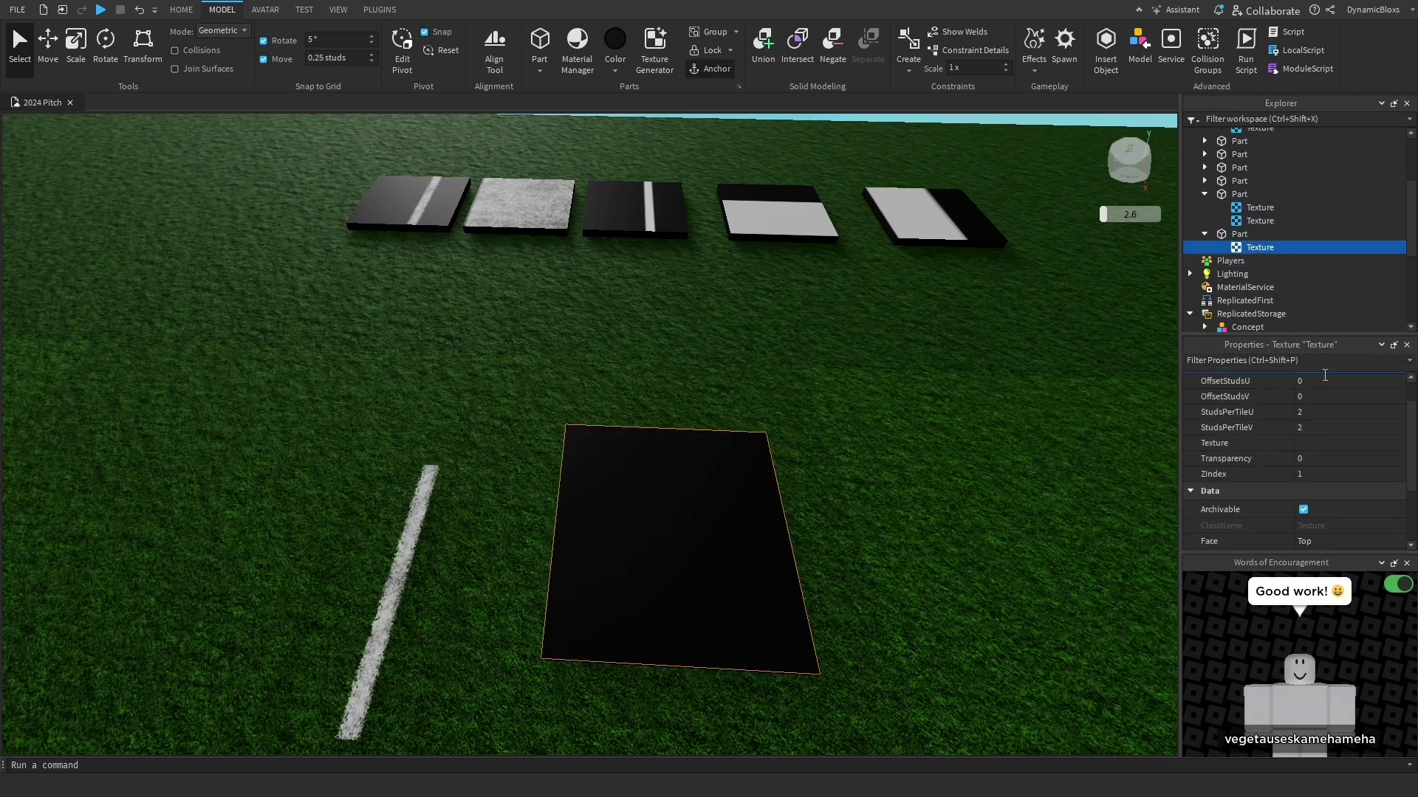
click(1333, 443)
key(ctrl+v)
key(Return)
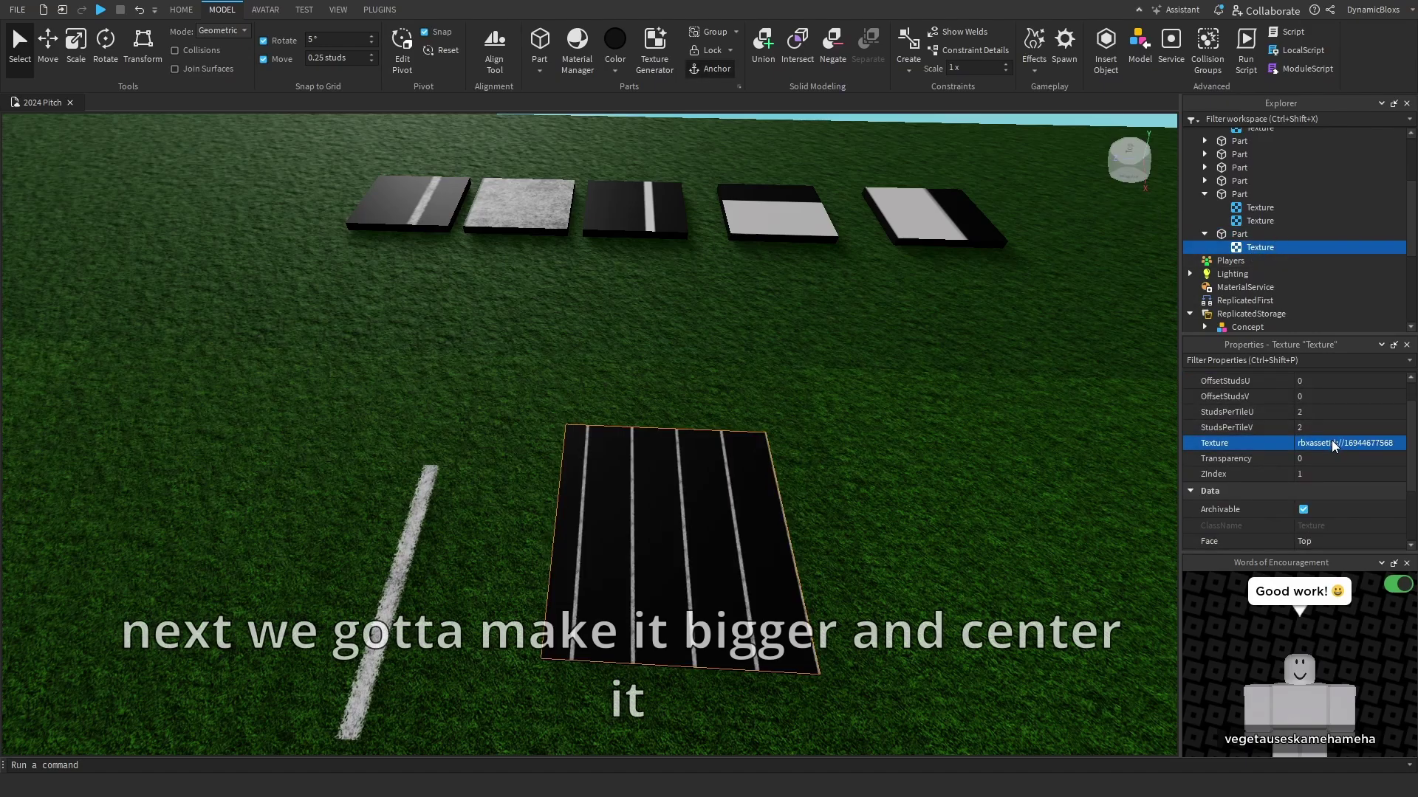
- Set the new part's texture to StudsPerTileU 10 and StudsPerTileV 9 so a single centered line covers it
scroll(899, 411, up, 5)
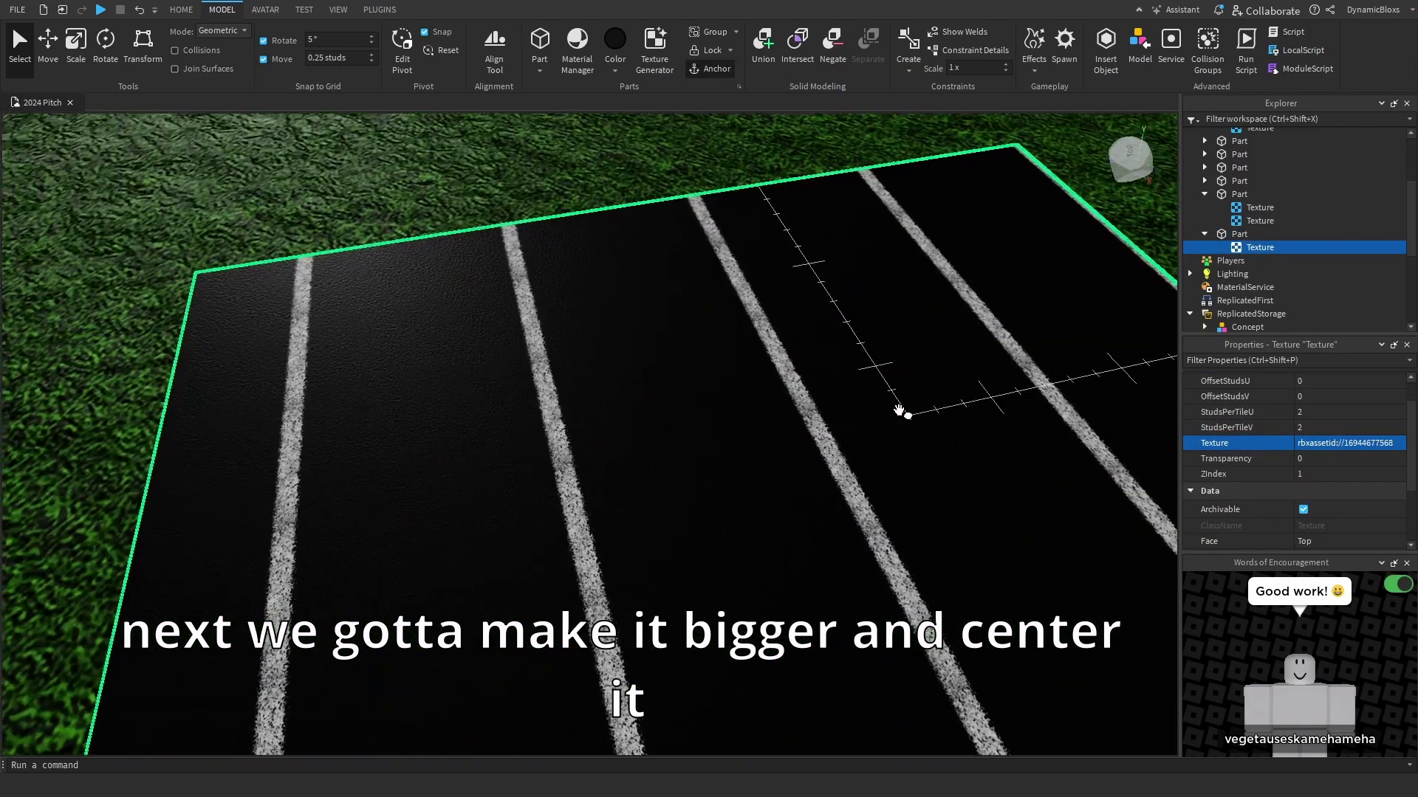
scroll(899, 410, down, 5)
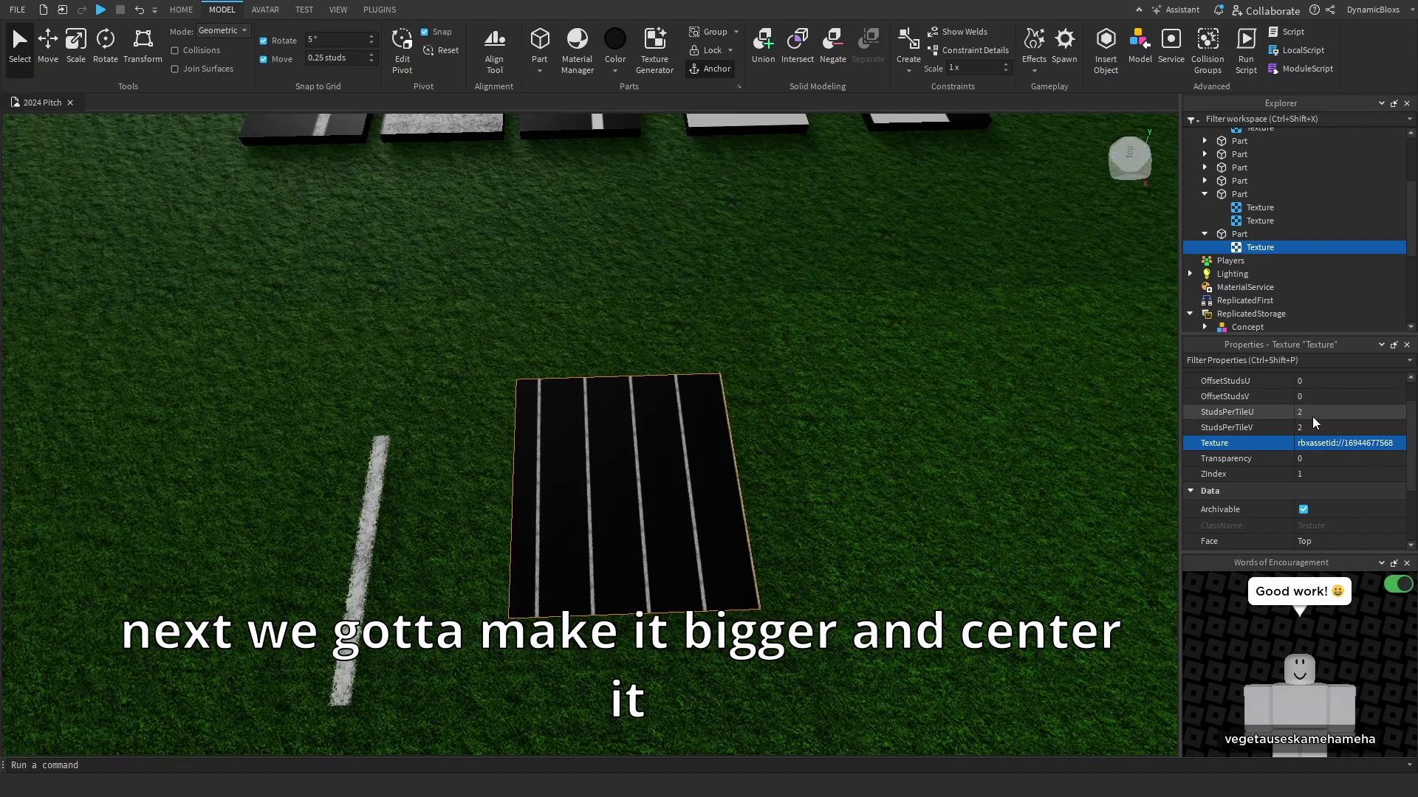
click(1314, 413)
text(1)
text(0)
click(1313, 427)
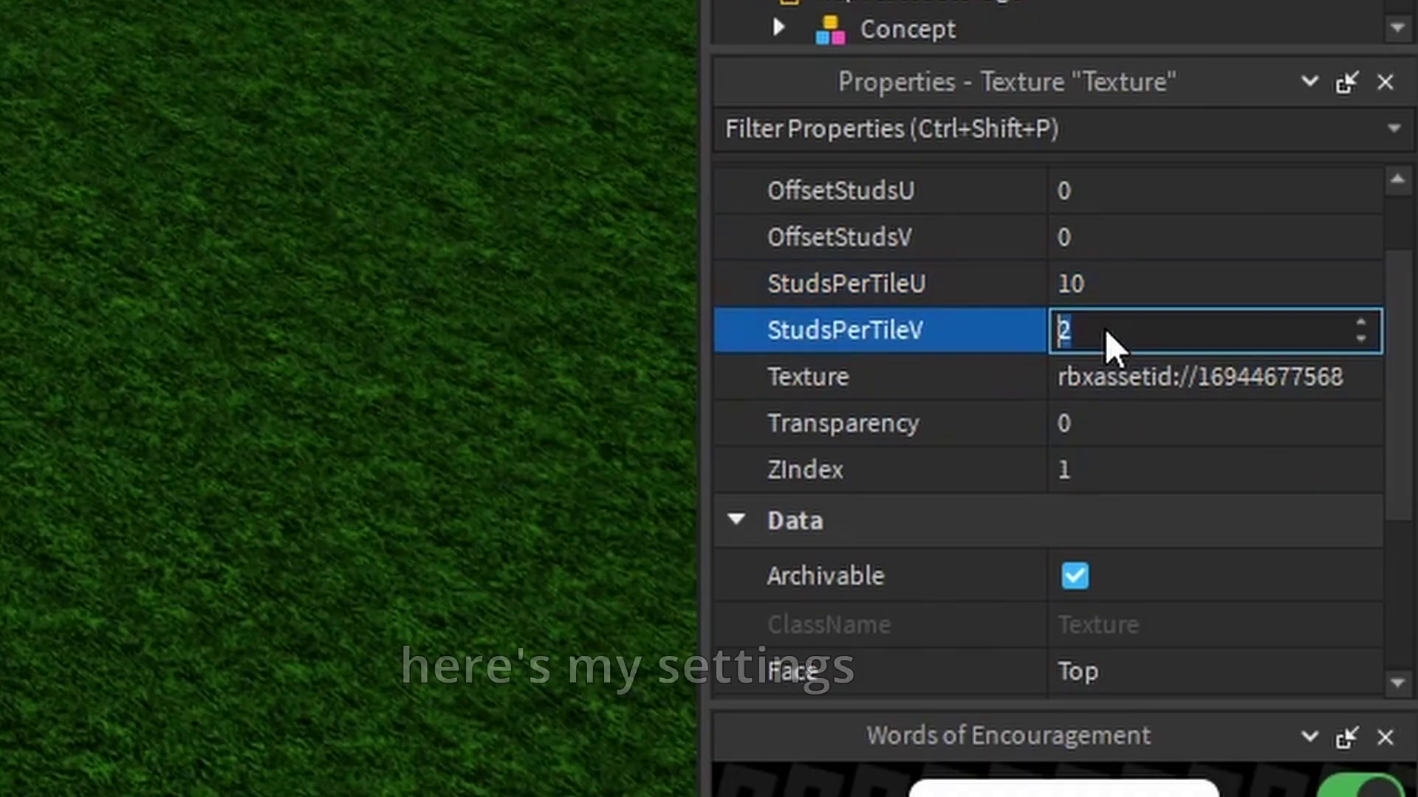
key(Return)
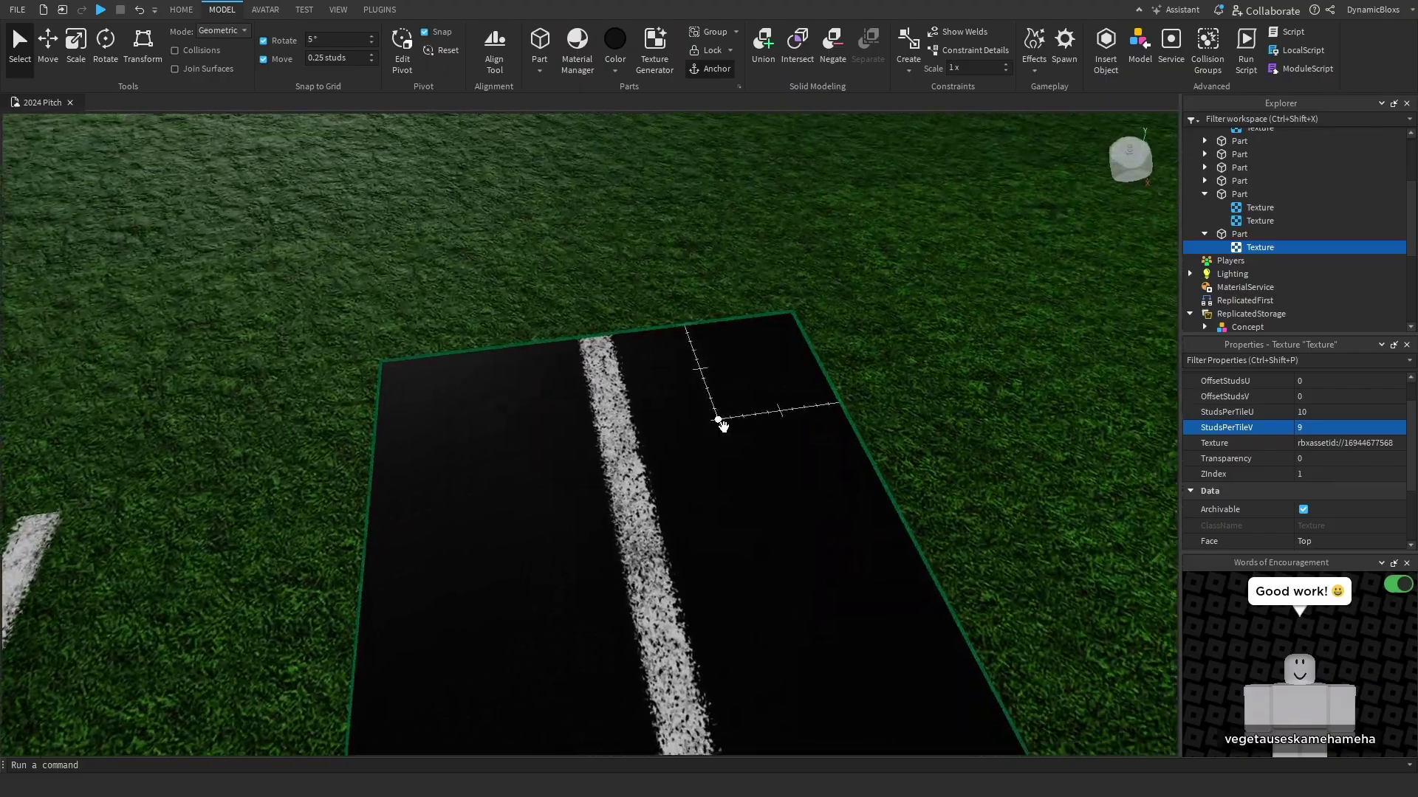
scroll(861, 439, down, 5)
scroll(861, 439, up, 5)
scroll(861, 438, down, 5)
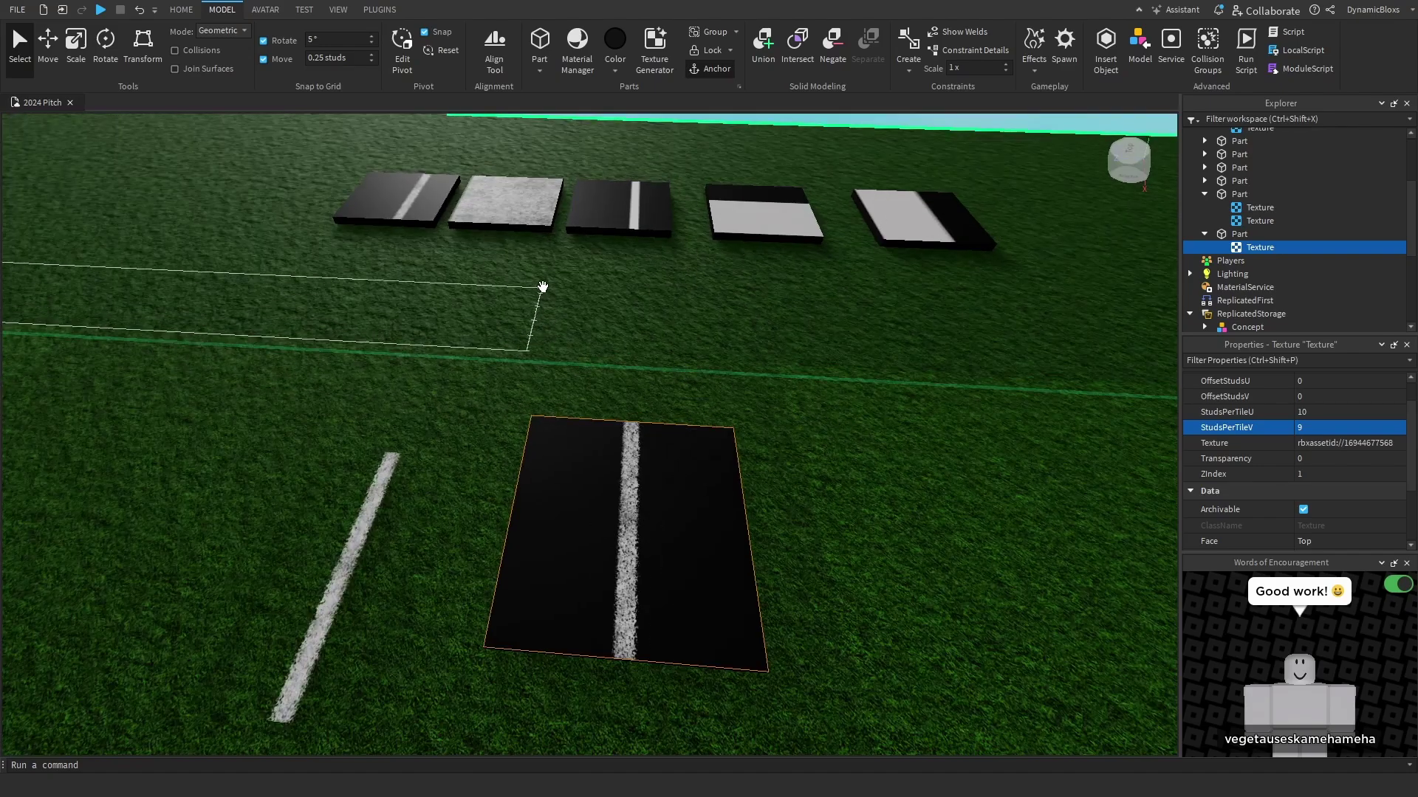
- Rename the new part's texture to Line
scroll(861, 438, up, 3)
scroll(1300, 458, down, 3)
double_click(1317, 453)
text(Line)
key(Return)
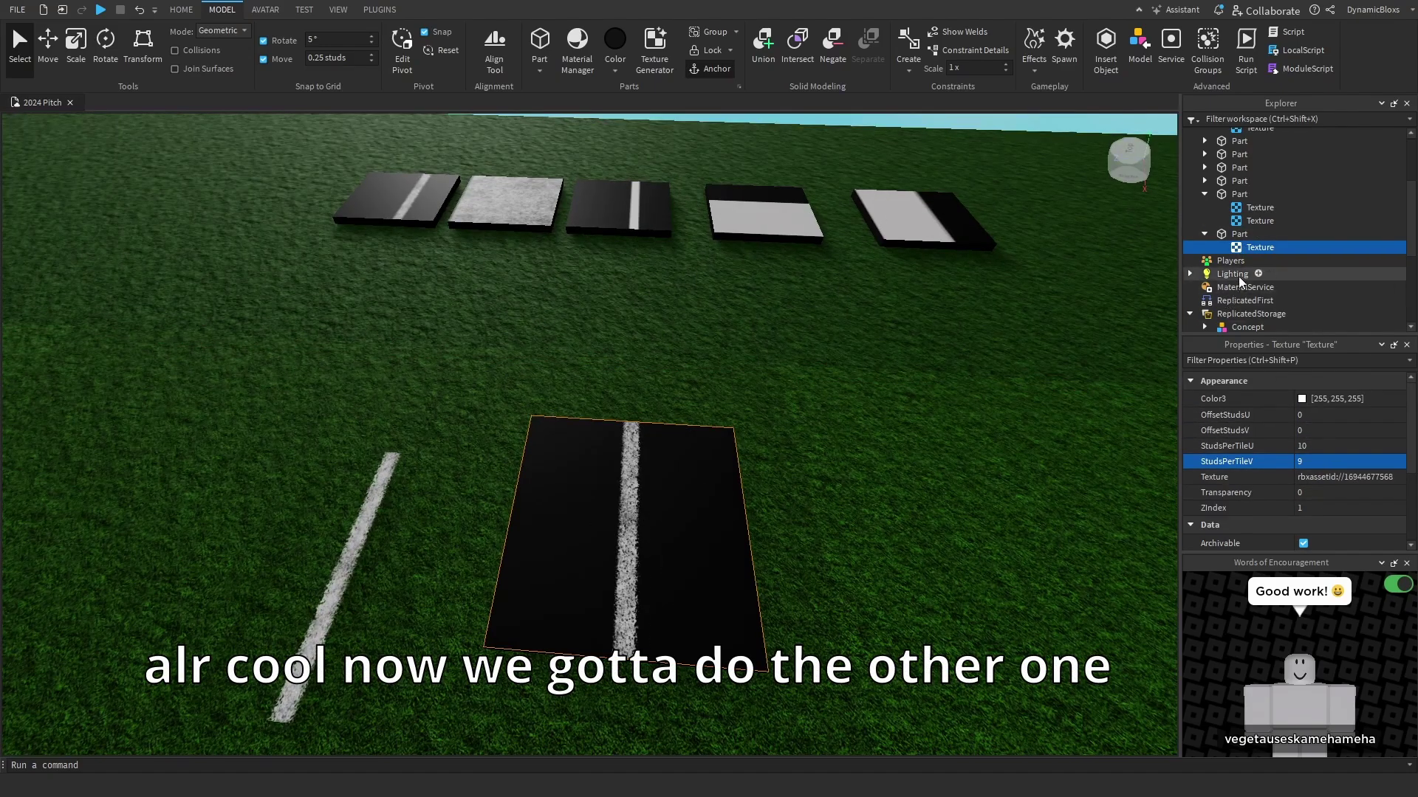
click(641, 529)
click(1240, 263)
key(ctrl+d)
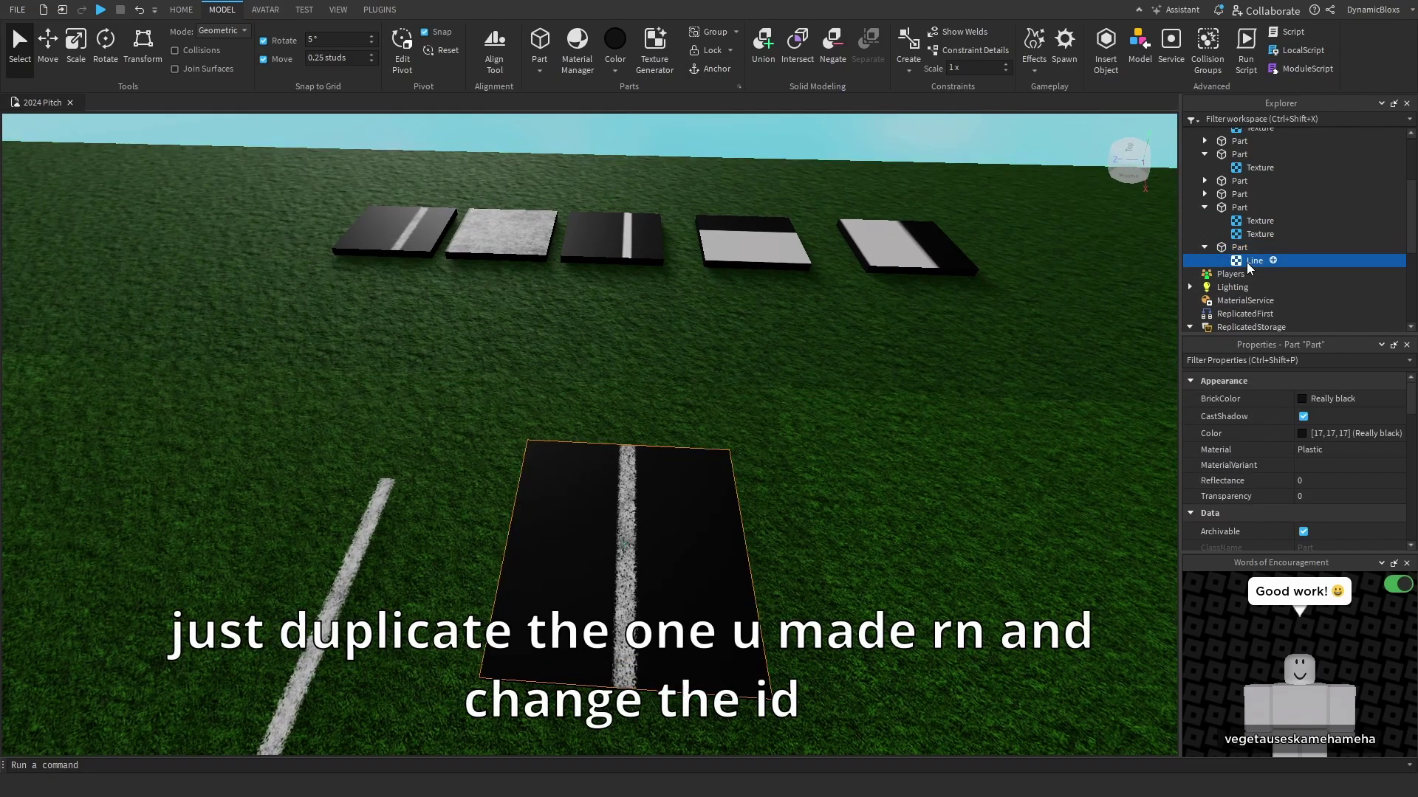
scroll(1331, 474, down, 3)
scroll(1315, 477, up, 2)
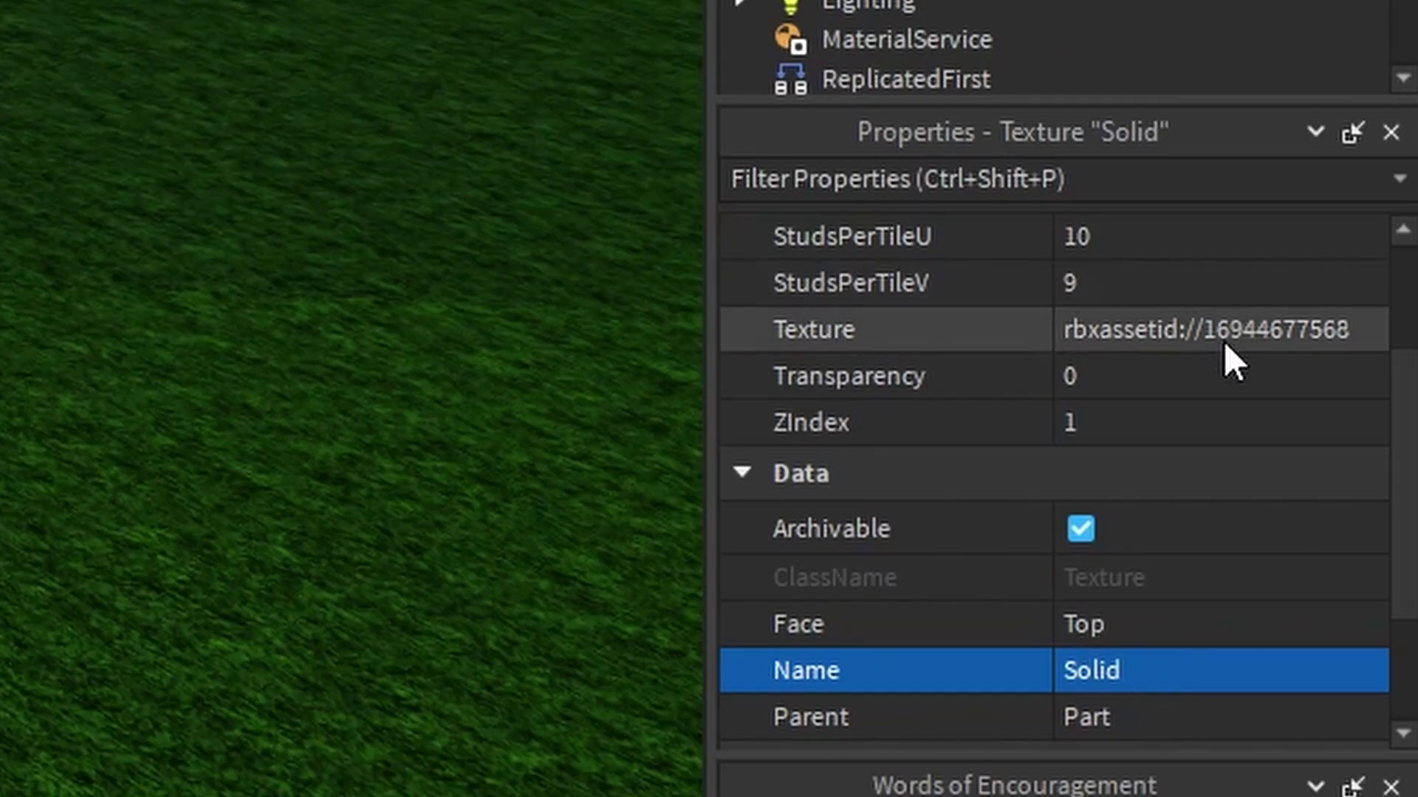
click(1352, 414)
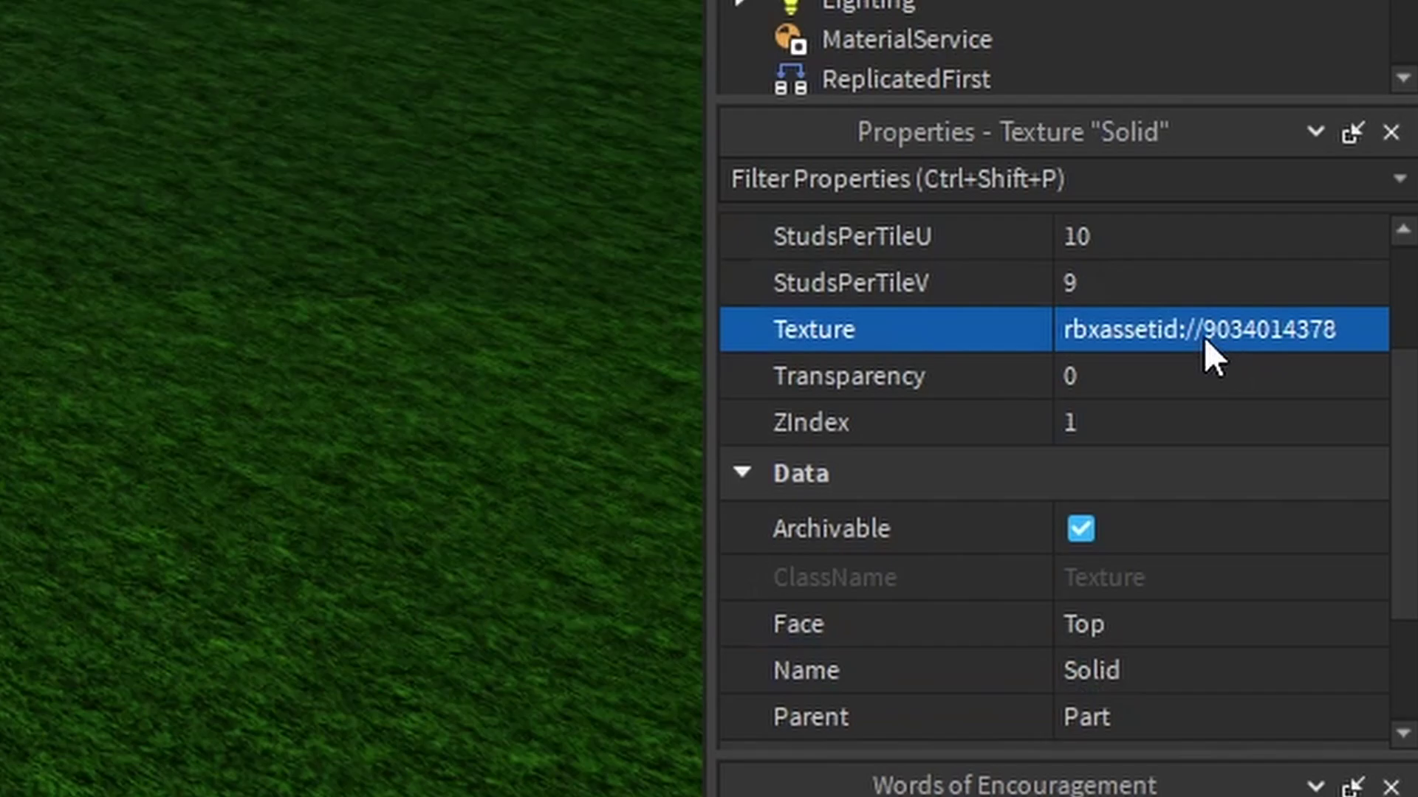
- Set the Solid texture's StudsPerTileU to 100 and its StudsPerTileV to 5
scroll(1206, 341, up, 2)
click(1123, 332)
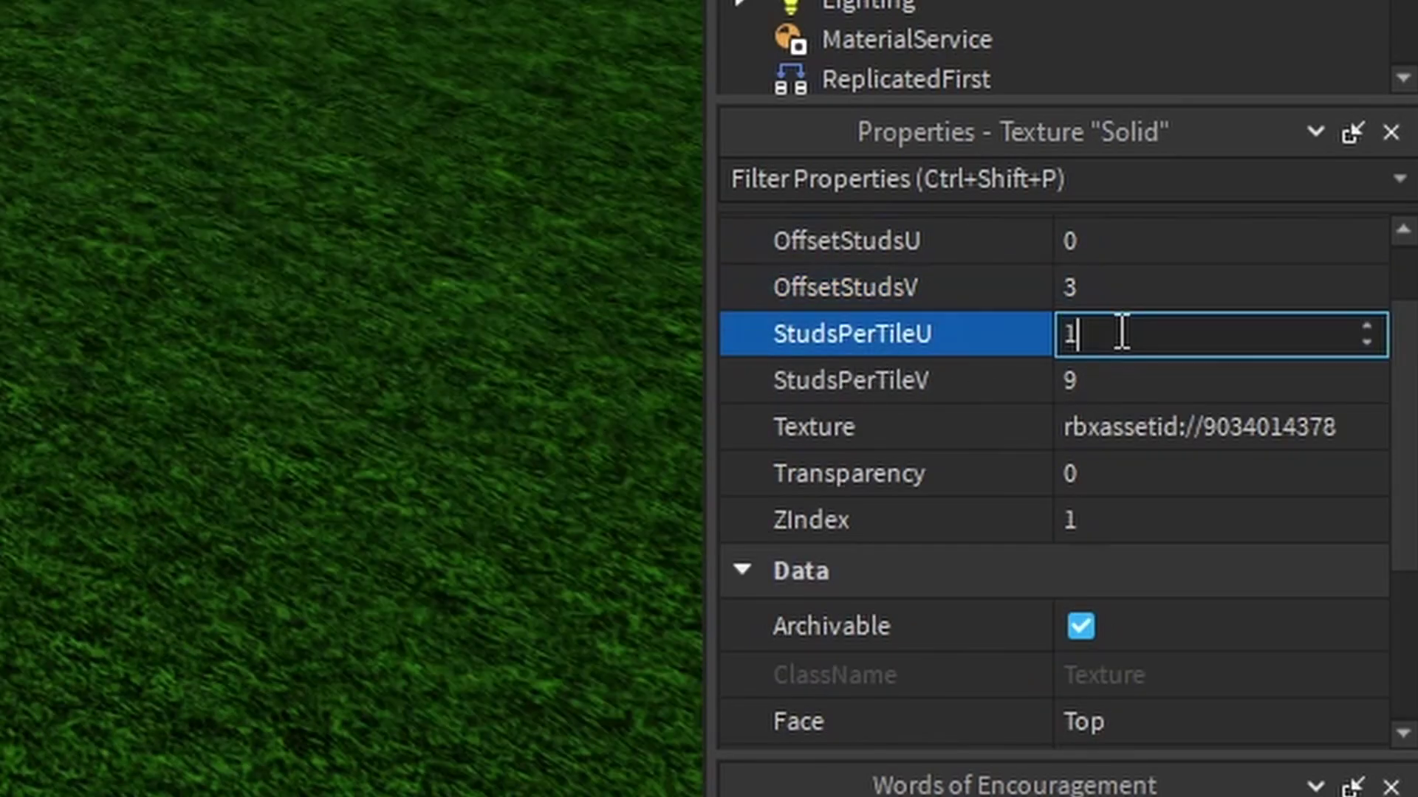
text(100)
key(Return)
click(1110, 378)
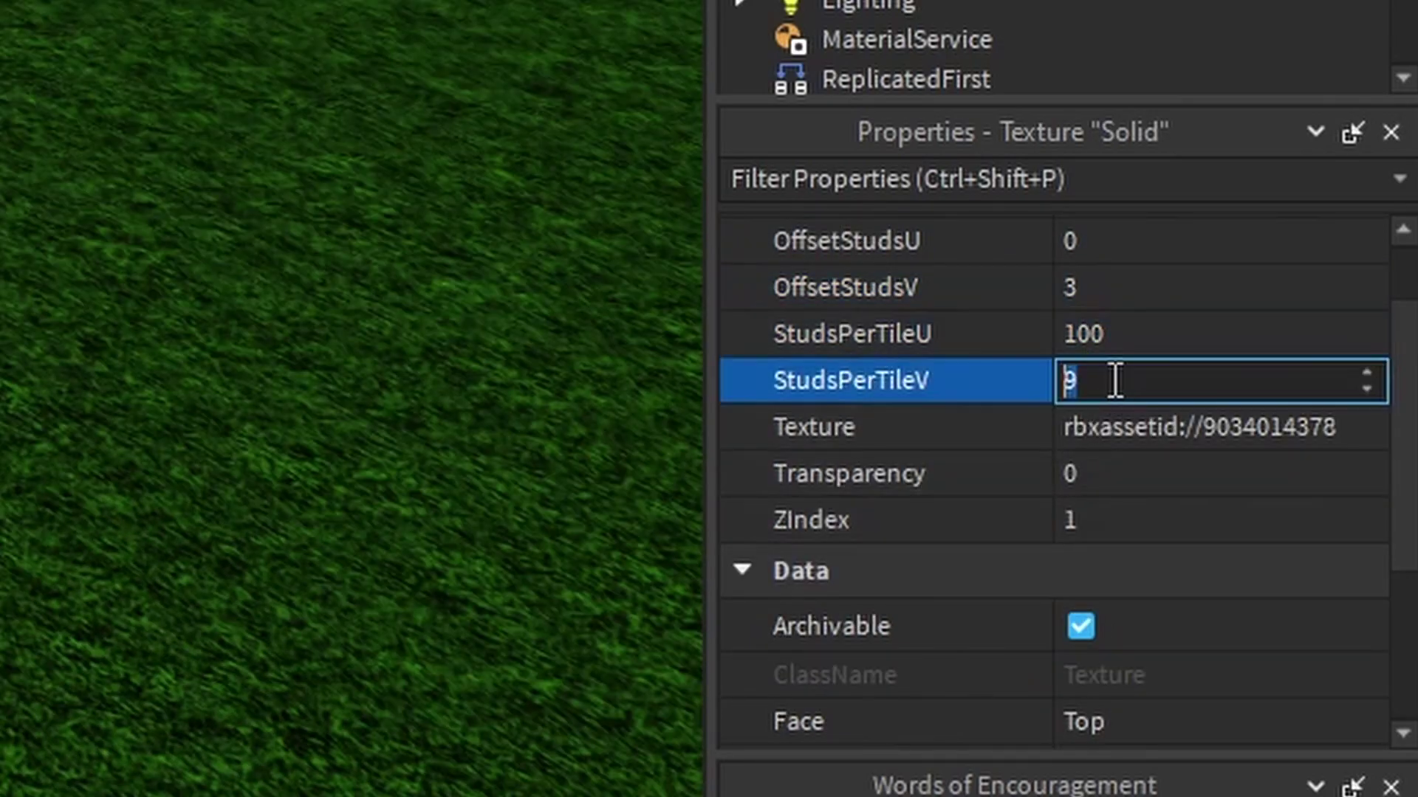
text(5)
key(Return)
scroll(855, 466, up, 5)
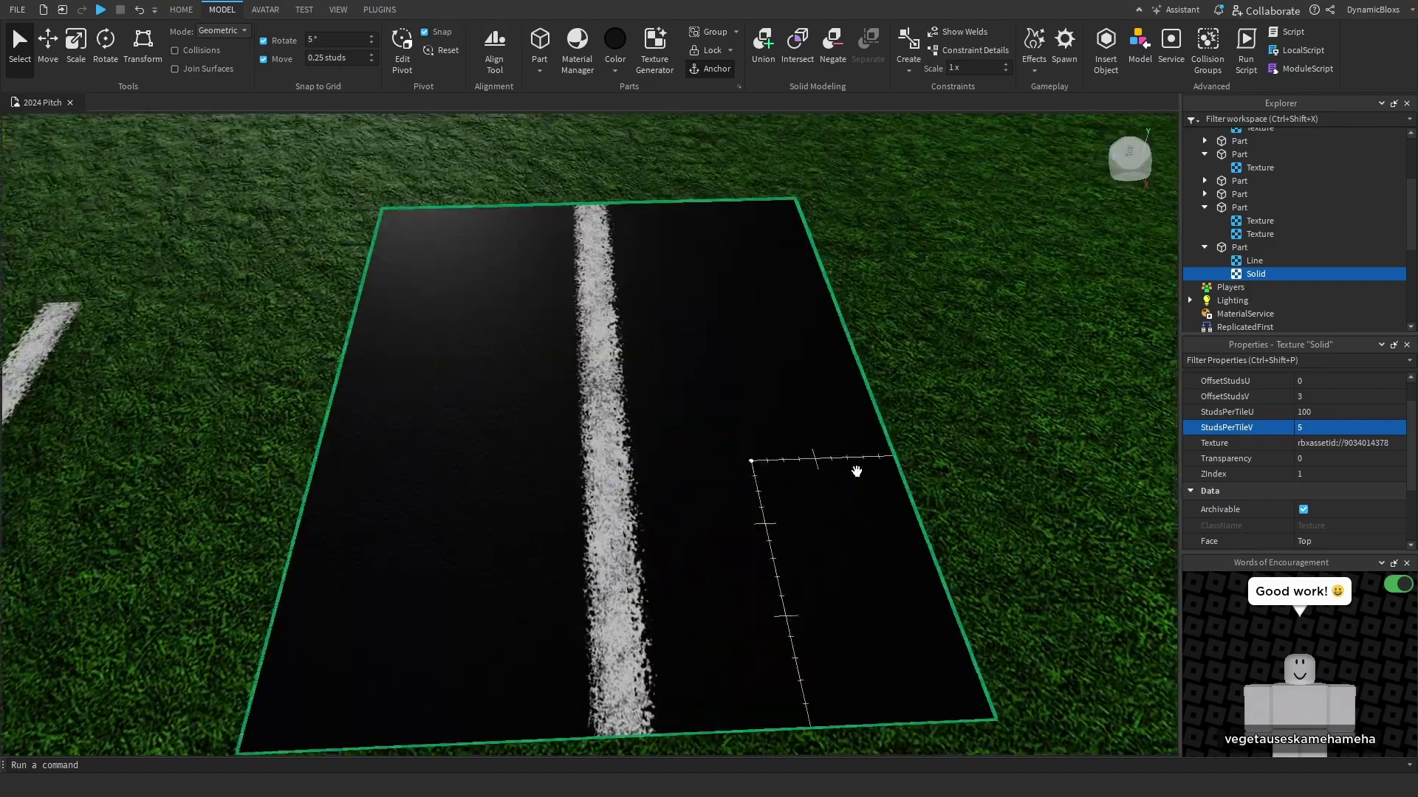
scroll(698, 491, up, 1)
scroll(693, 485, down, 5)
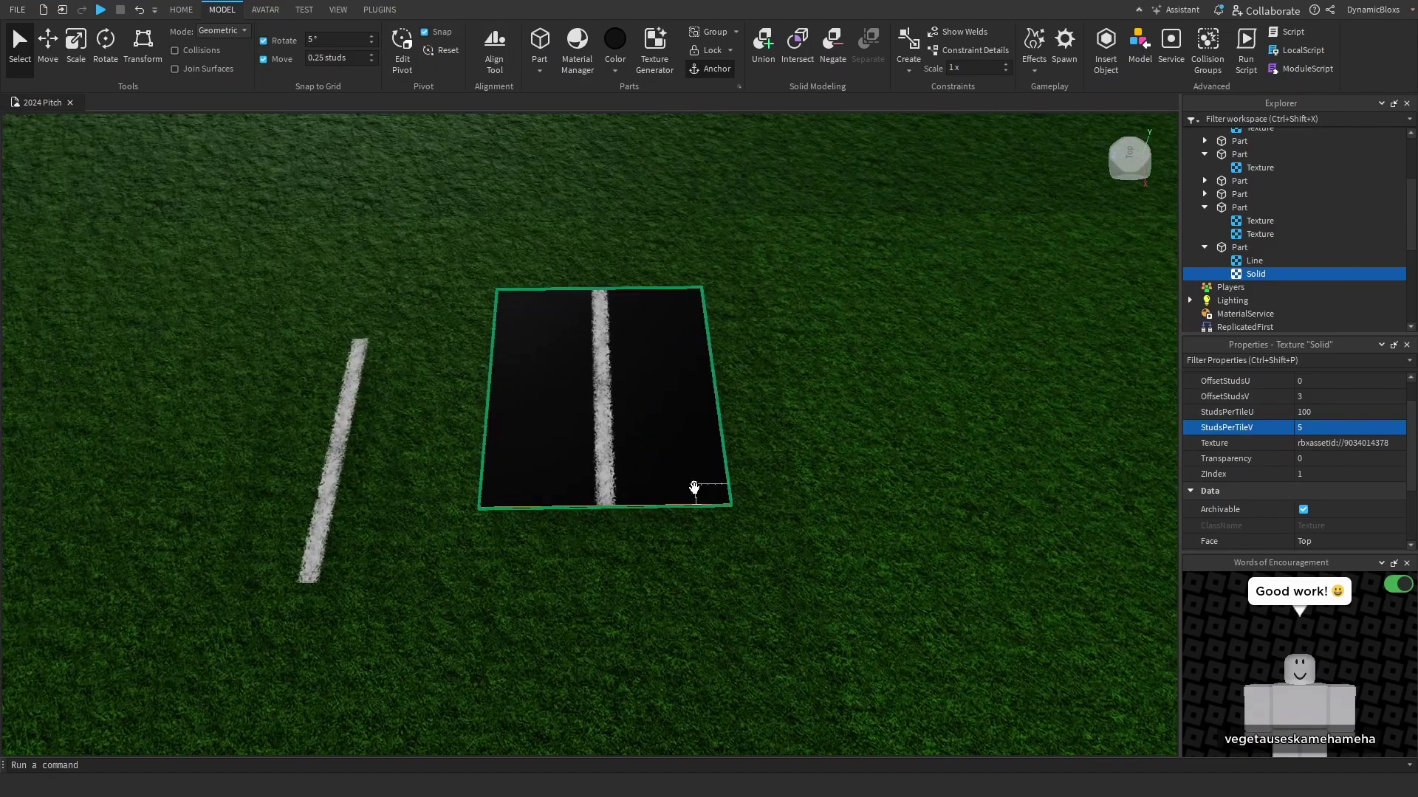
- Turn off CanCollide for the new line part and lower it 0.25 studs into the grass
scroll(507, 344, up, 3)
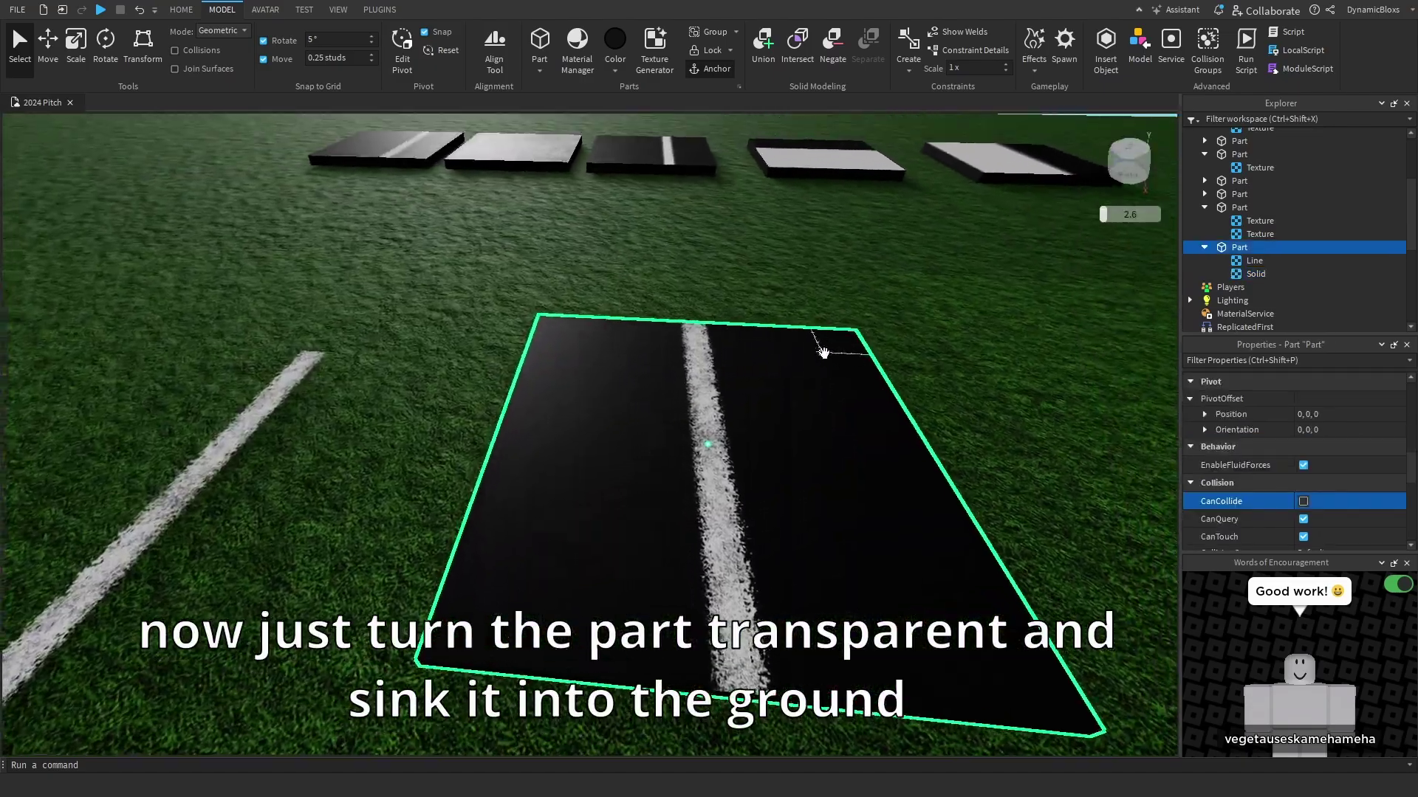
key(ctrl+2)
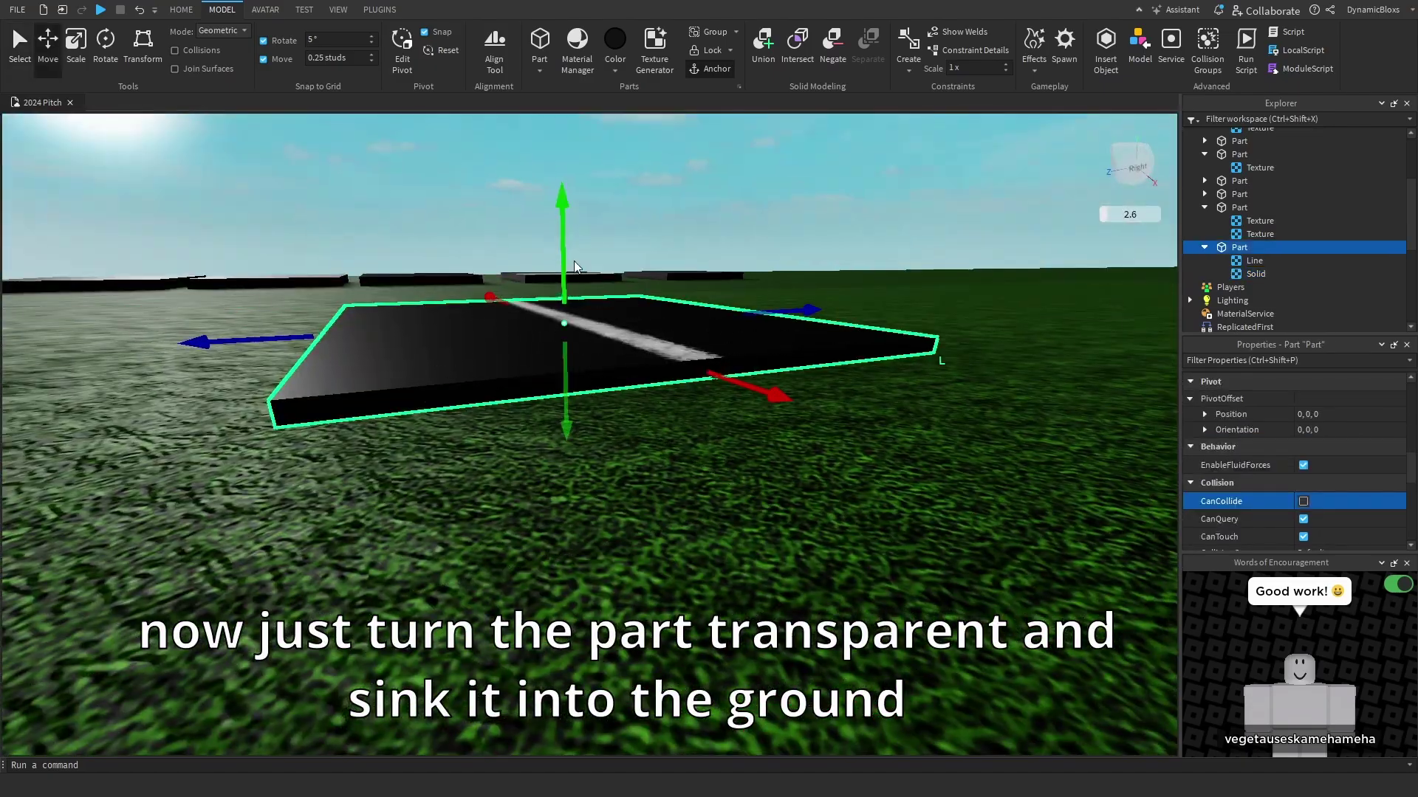
drag(563, 221, 639, 273)
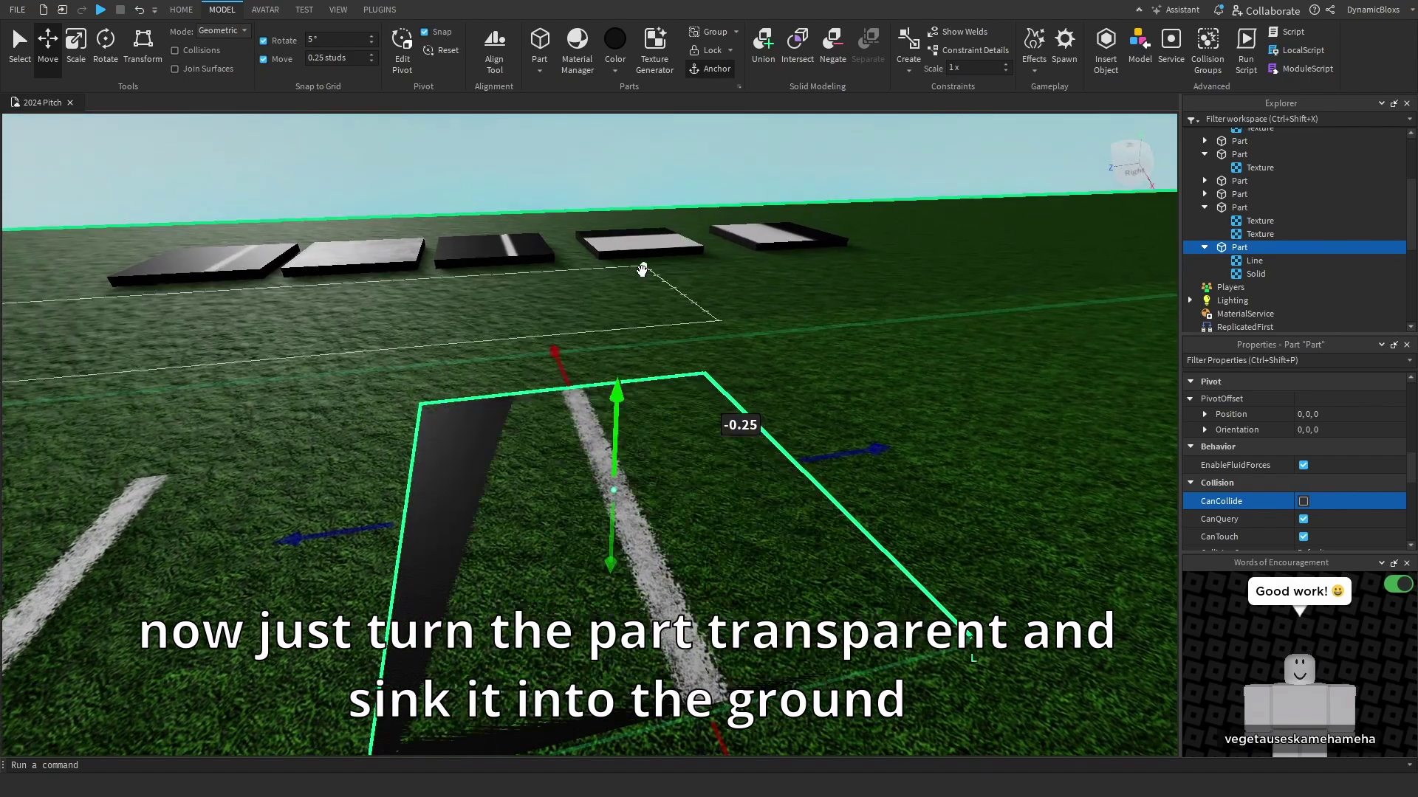
- Set the black line part's Transparency to 1 so that only its textures show on the grass
scroll(1311, 472, up, 5)
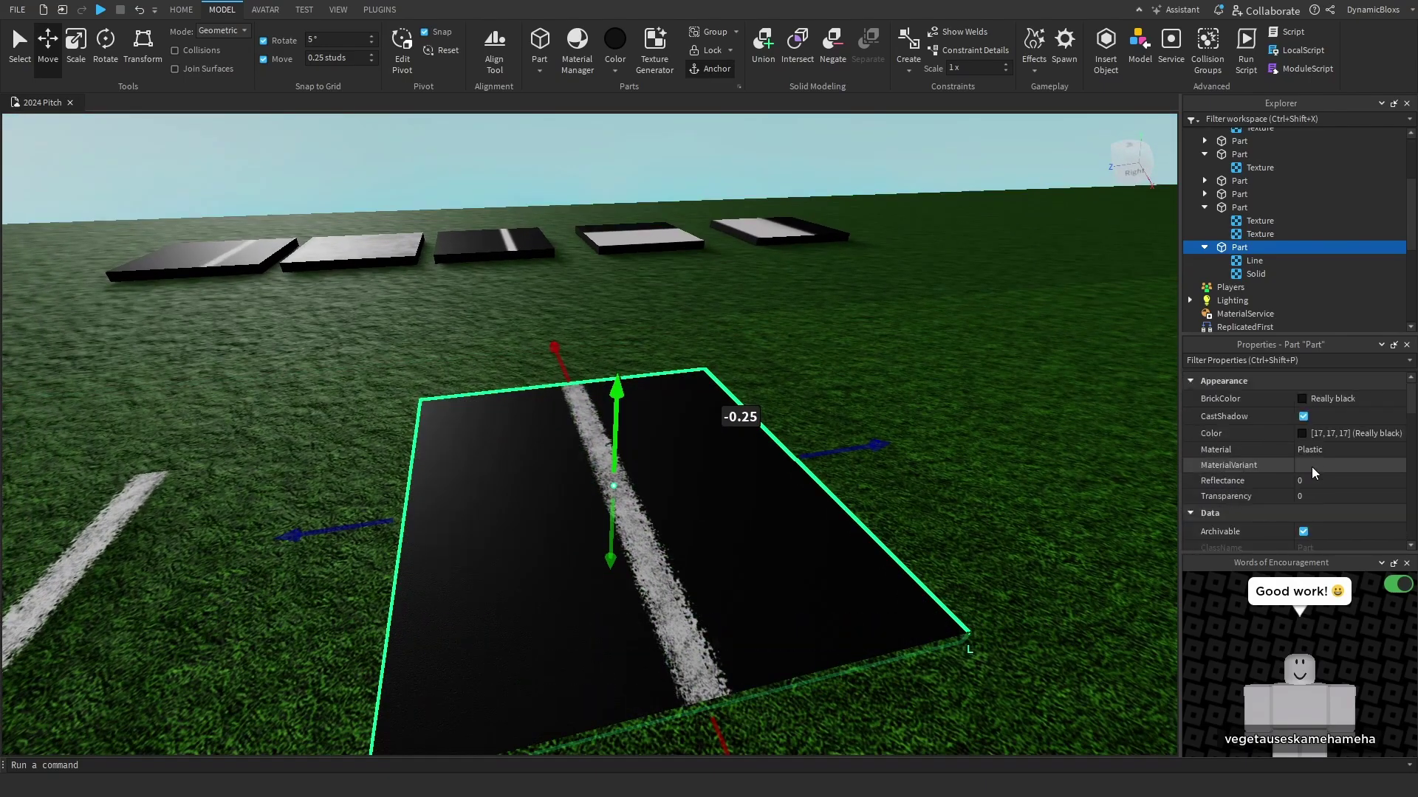
click(1327, 498)
text(1)
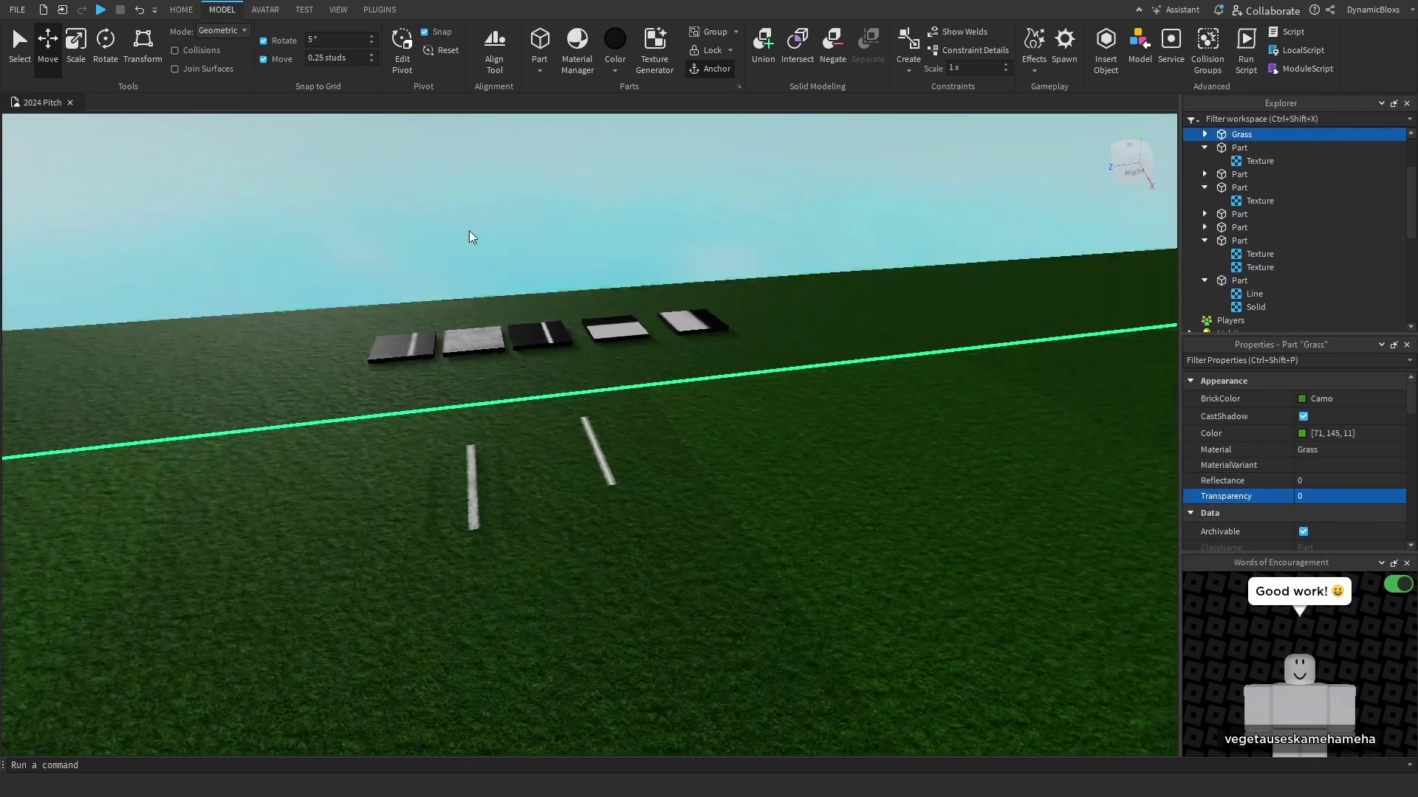
click(468, 231)
scroll(550, 224, down, 5)
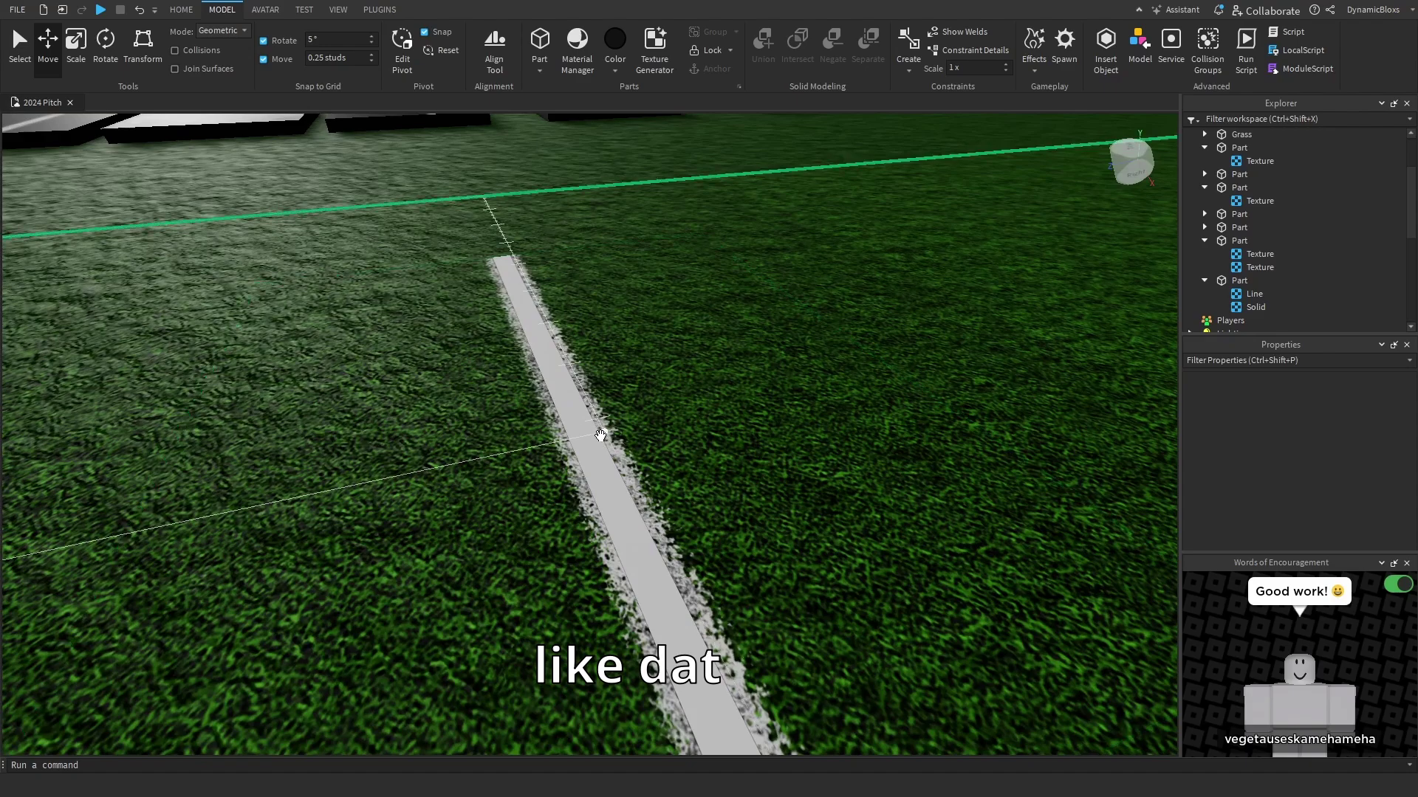
- Set the ZIndex of the layered part's Line texture to 2 so it sits above the Solid texture
click(1236, 282)
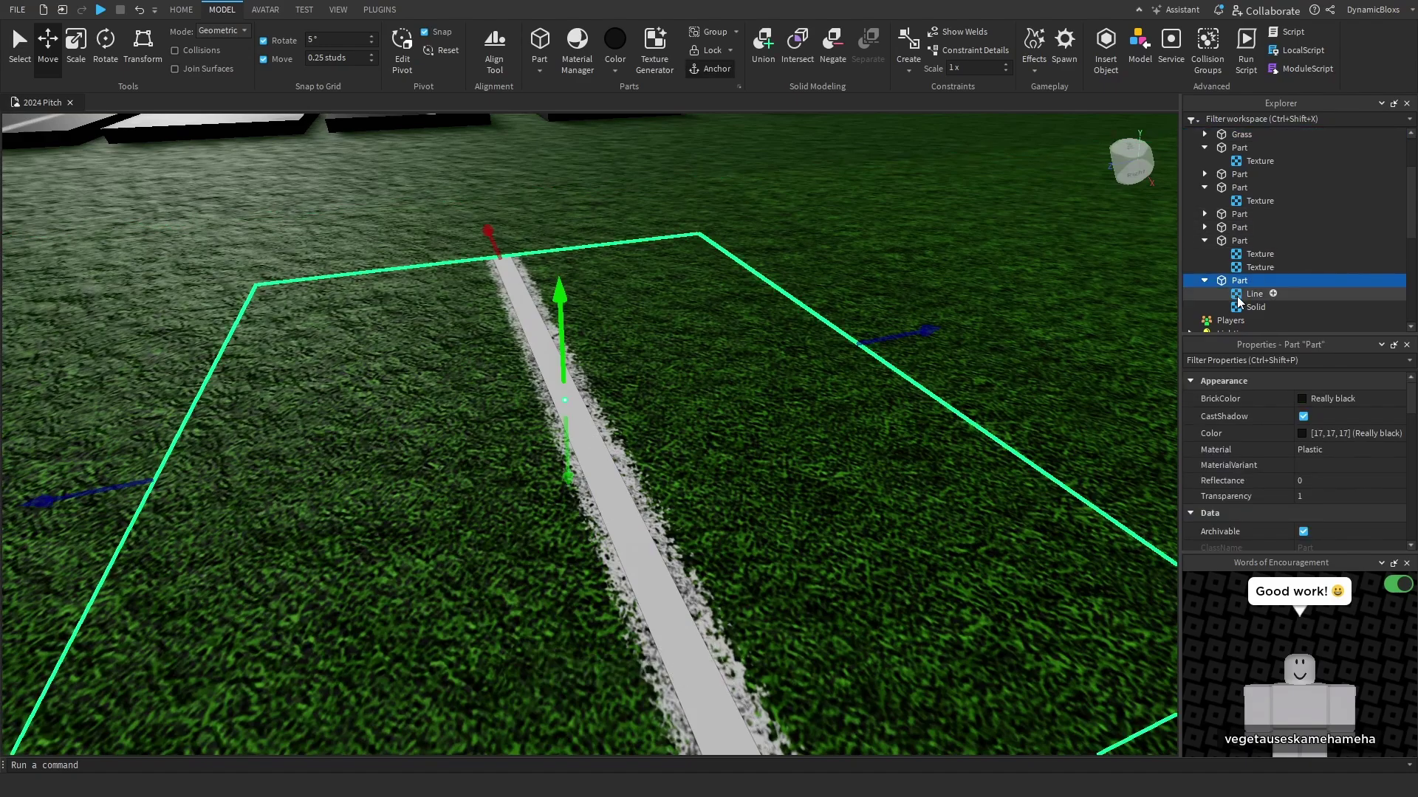
click(1238, 296)
click(1204, 509)
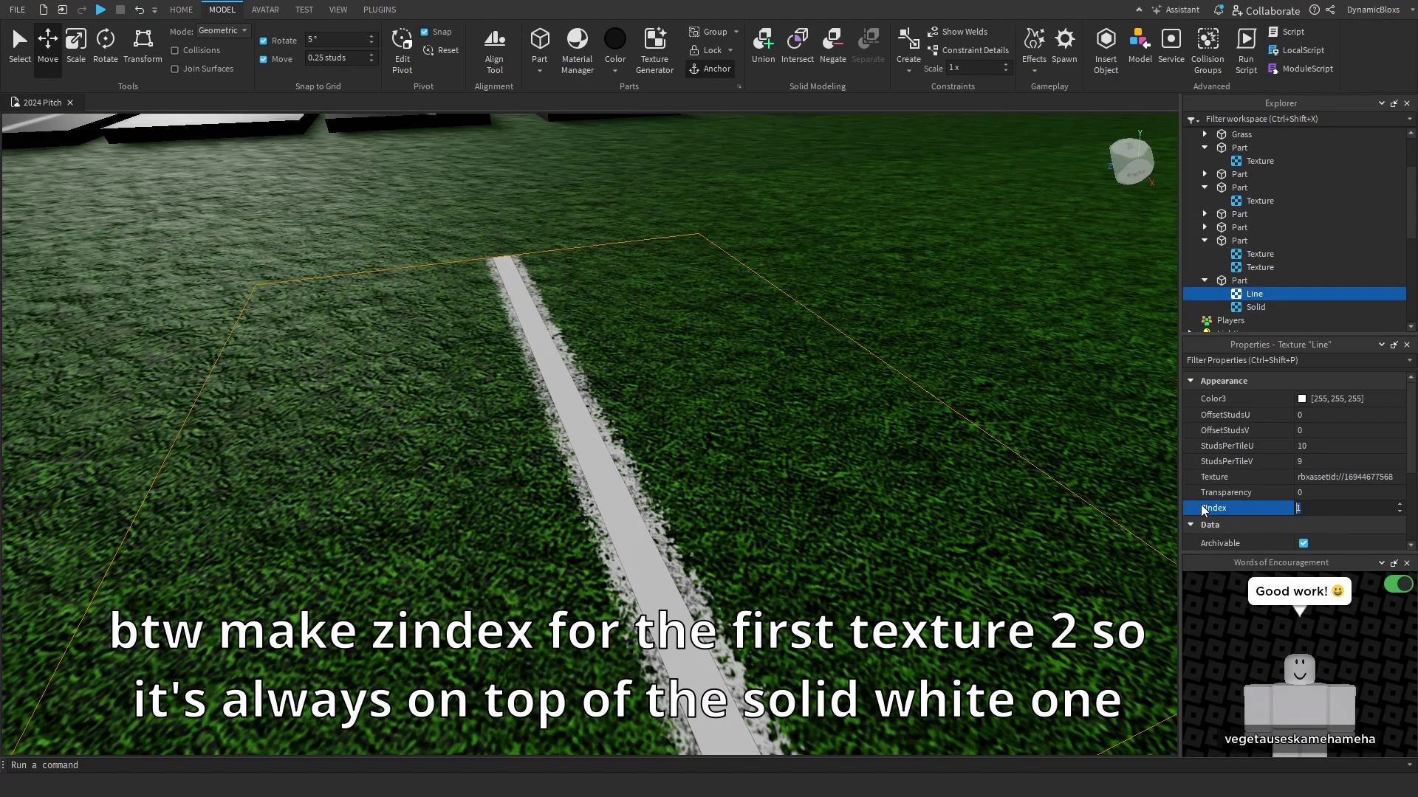
text(2)
key(Return)
scroll(911, 362, down, 5)
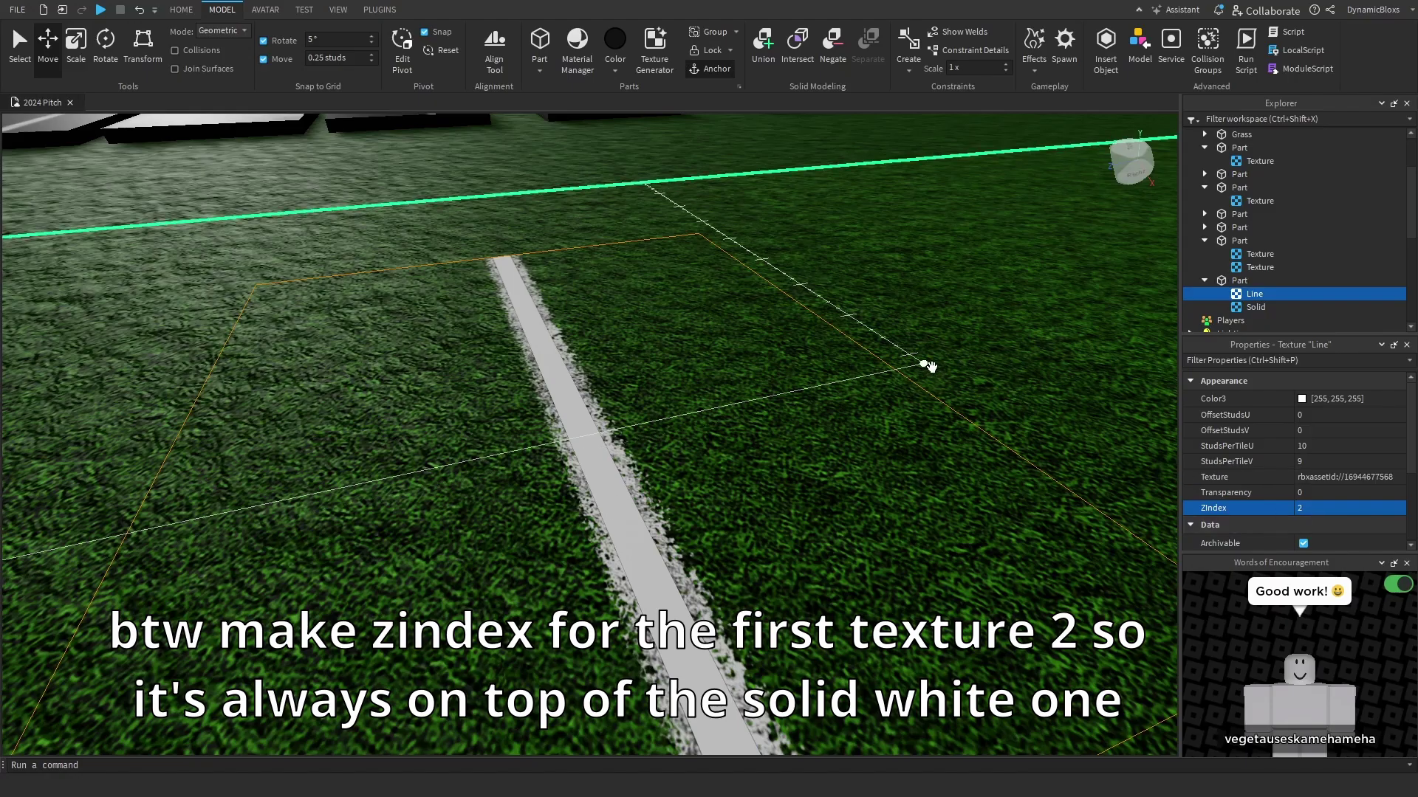
- Inspect the layered line up close and compare it with the earlier line part beside it
click(660, 149)
scroll(768, 294, up, 5)
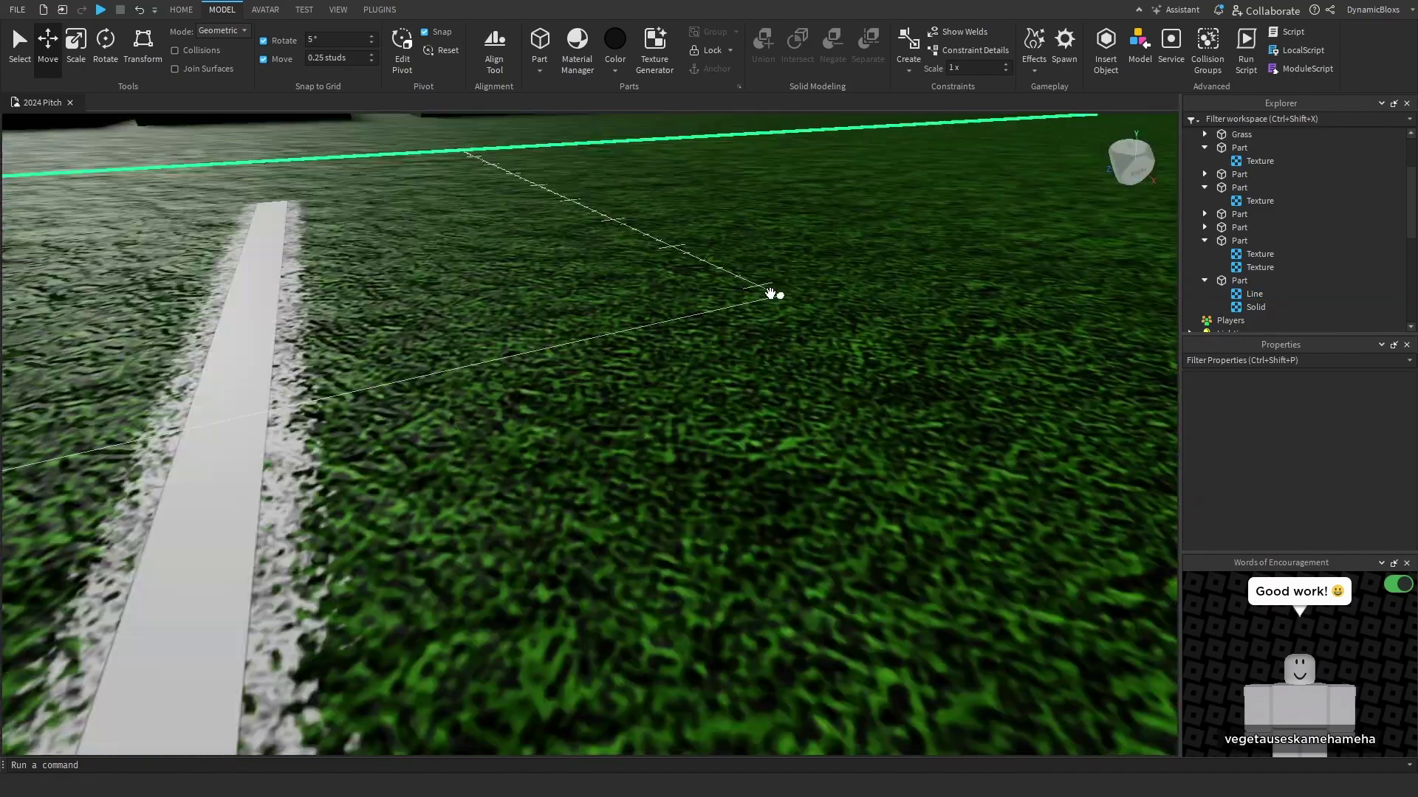
right_drag(769, 294, 770, 294)
drag(770, 294, 310, 443)
scroll(317, 482, down, 5)
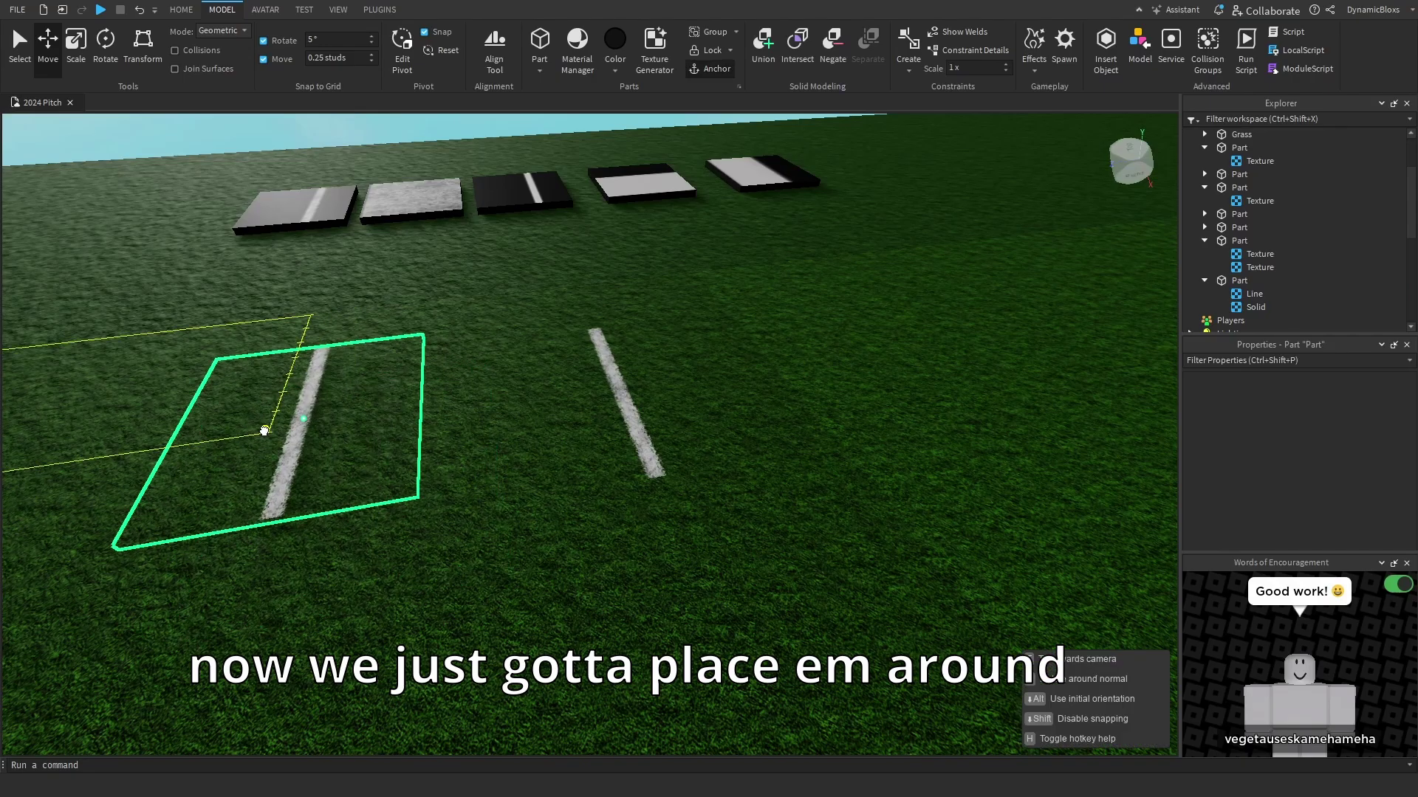
click(621, 380)
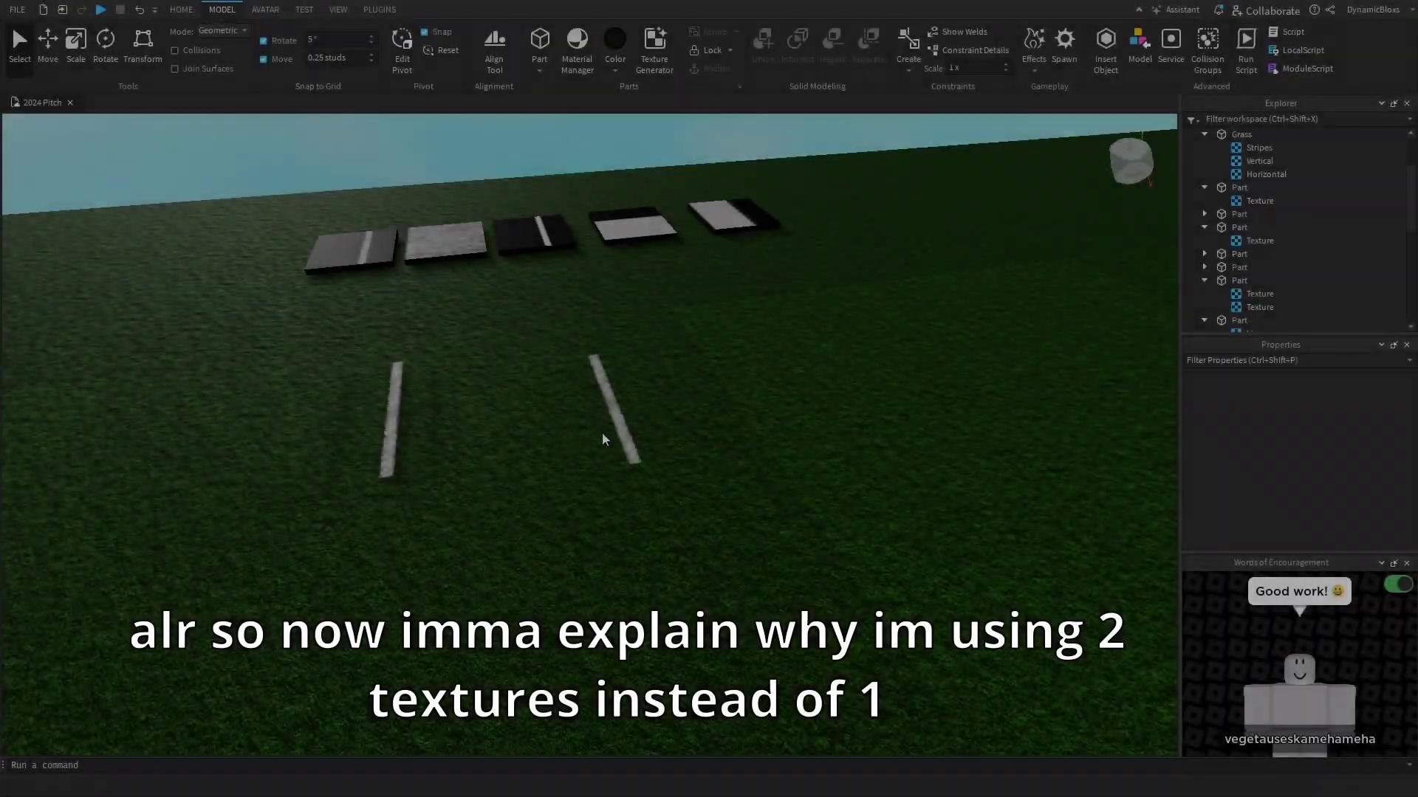
- Set the move snap to 1 stud and scale the layered line part about 69 studs longer along its length
click(603, 439)
key(f)
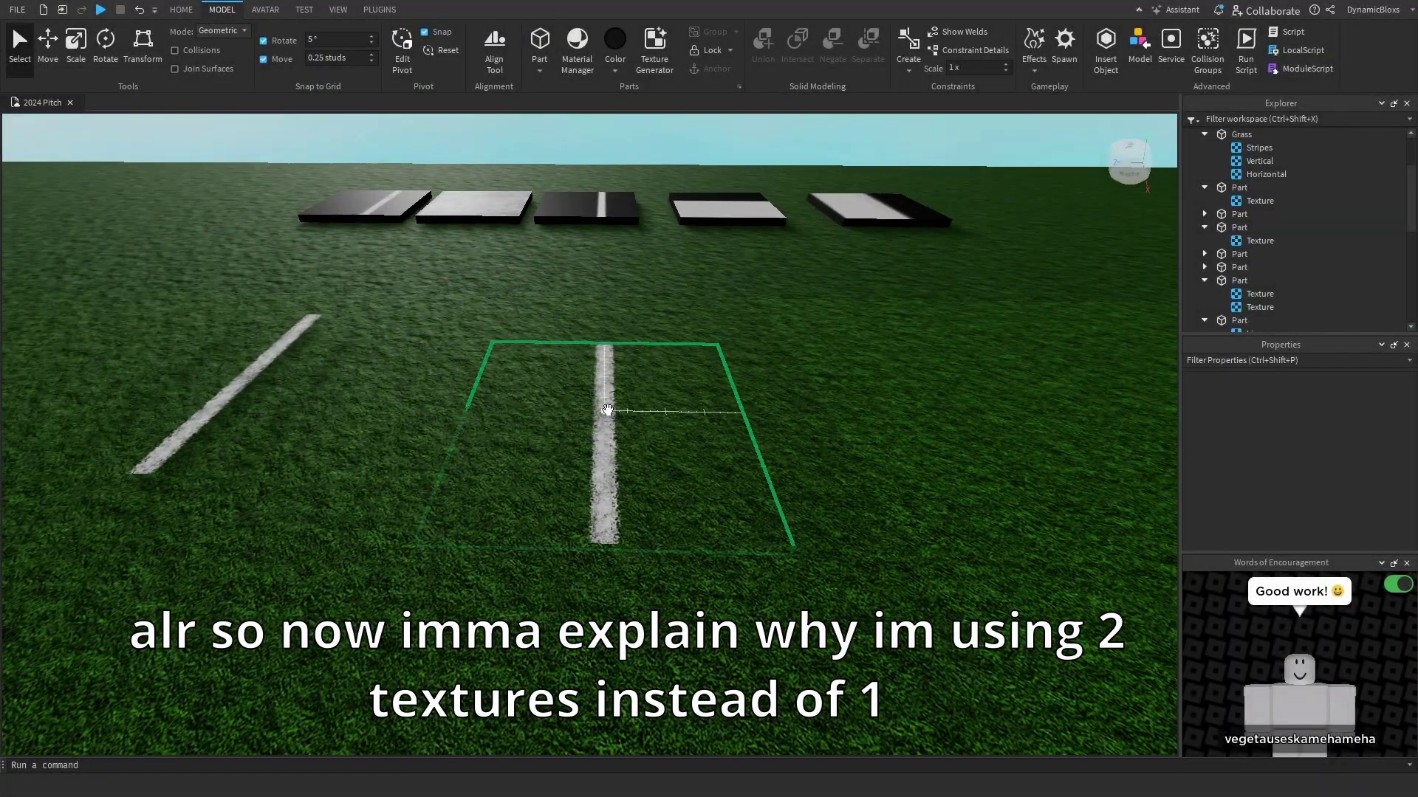
click(611, 417)
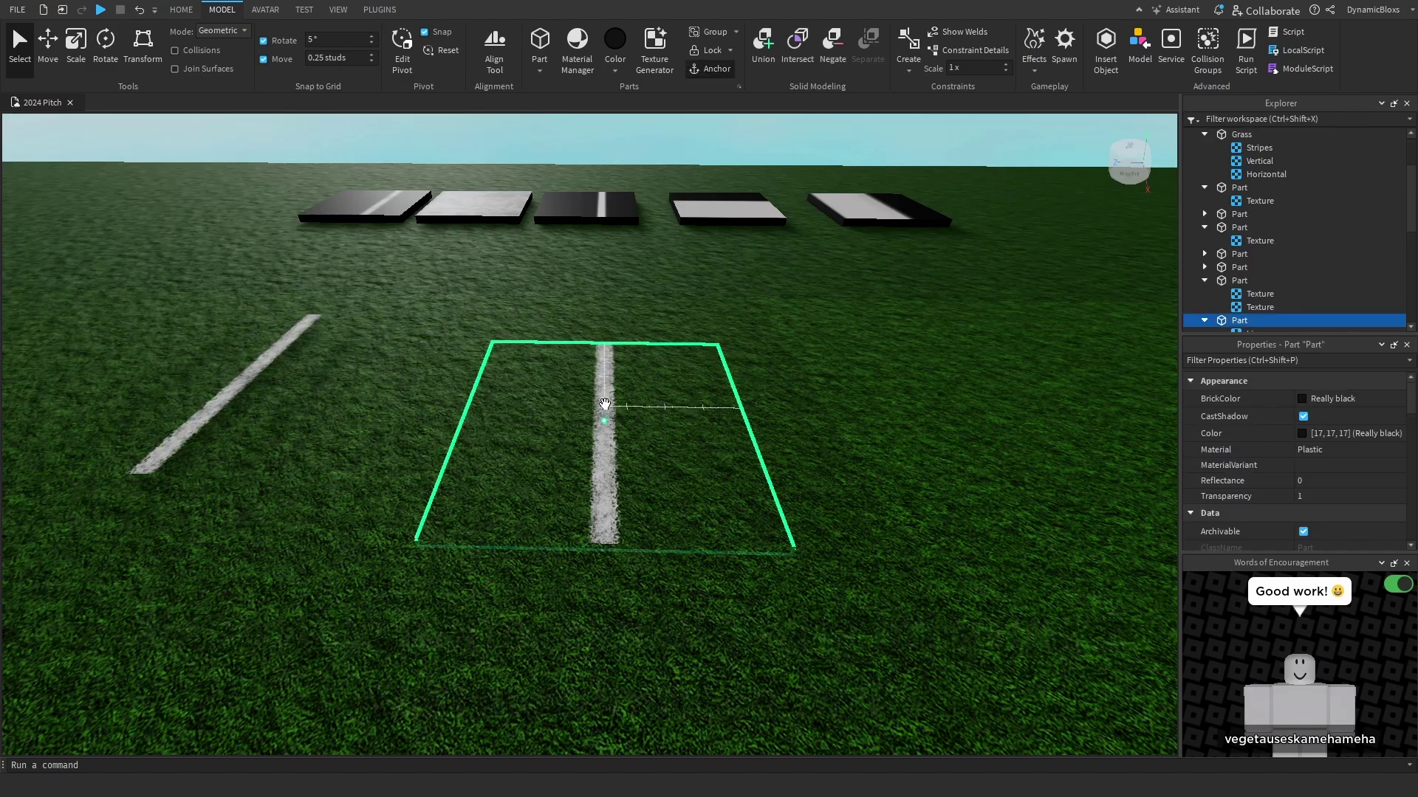
scroll(620, 428, down, 5)
key(ctrl+3)
right_drag(624, 437, 268, 90)
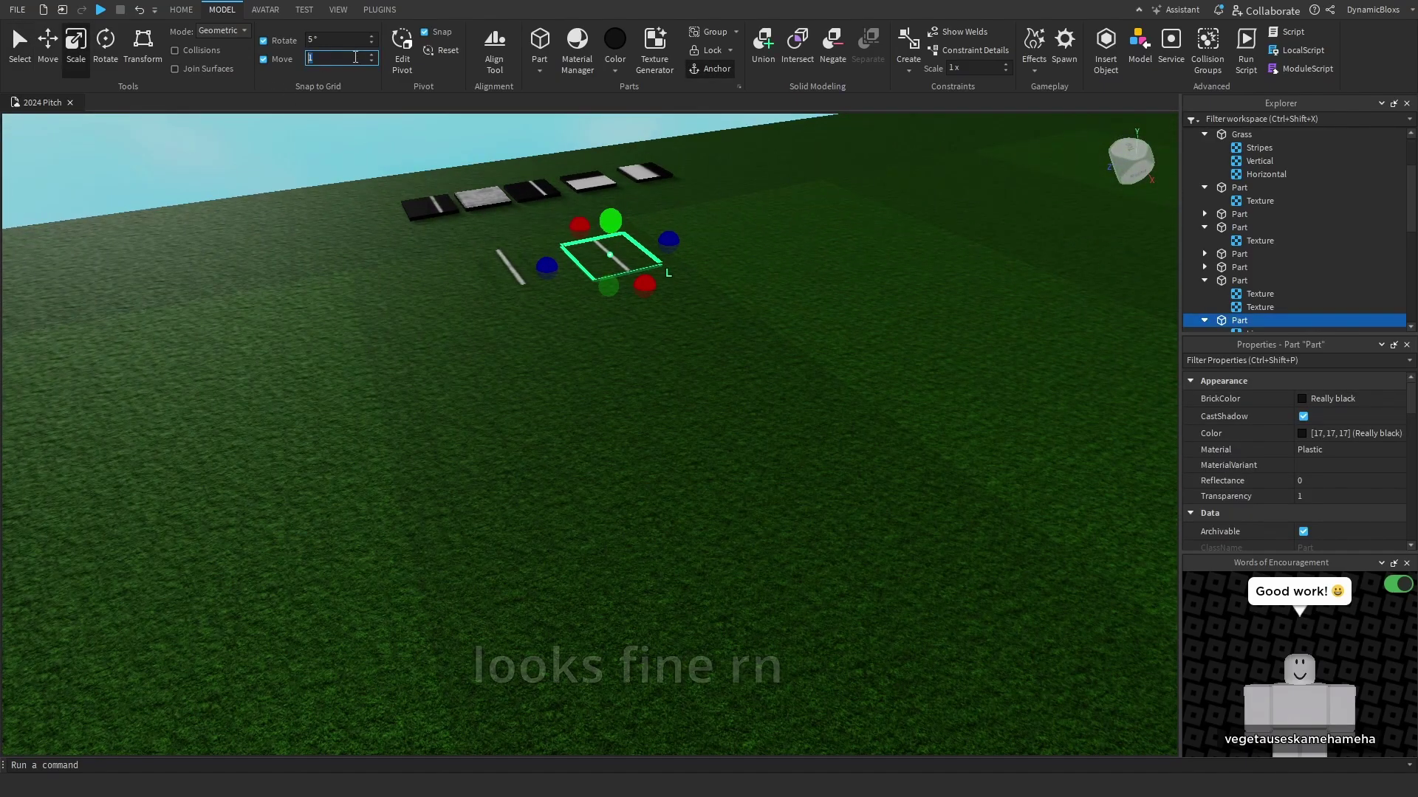
drag(589, 358, 754, 535)
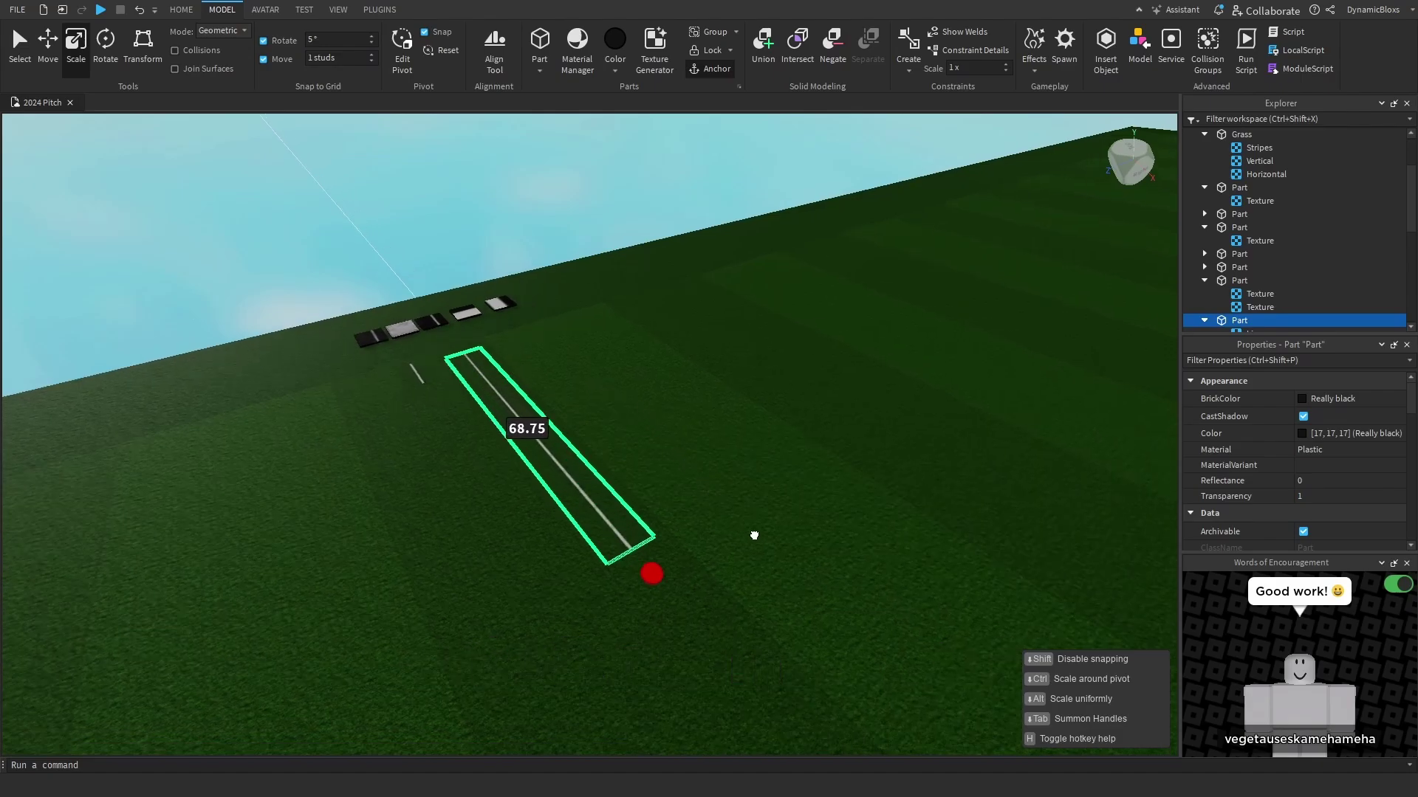
- Stretch the layered line part further along the pitch and check how sharp its far end looks
click(800, 483)
right_drag(800, 483, 700, 384)
drag(699, 383, 469, 479)
click(520, 366)
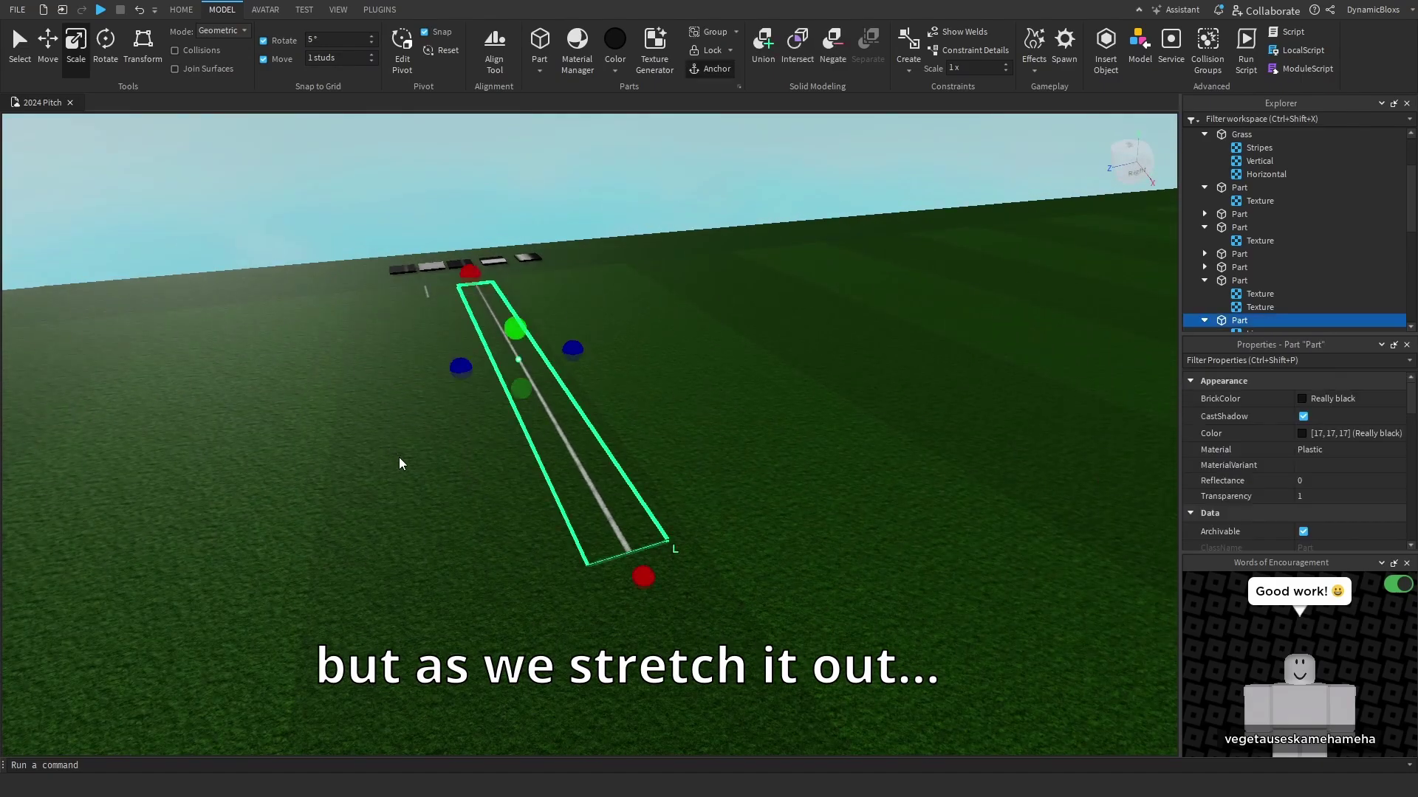
right_drag(398, 465, 637, 521)
drag(636, 520, 696, 570)
click(777, 503)
right_drag(776, 504, 757, 494)
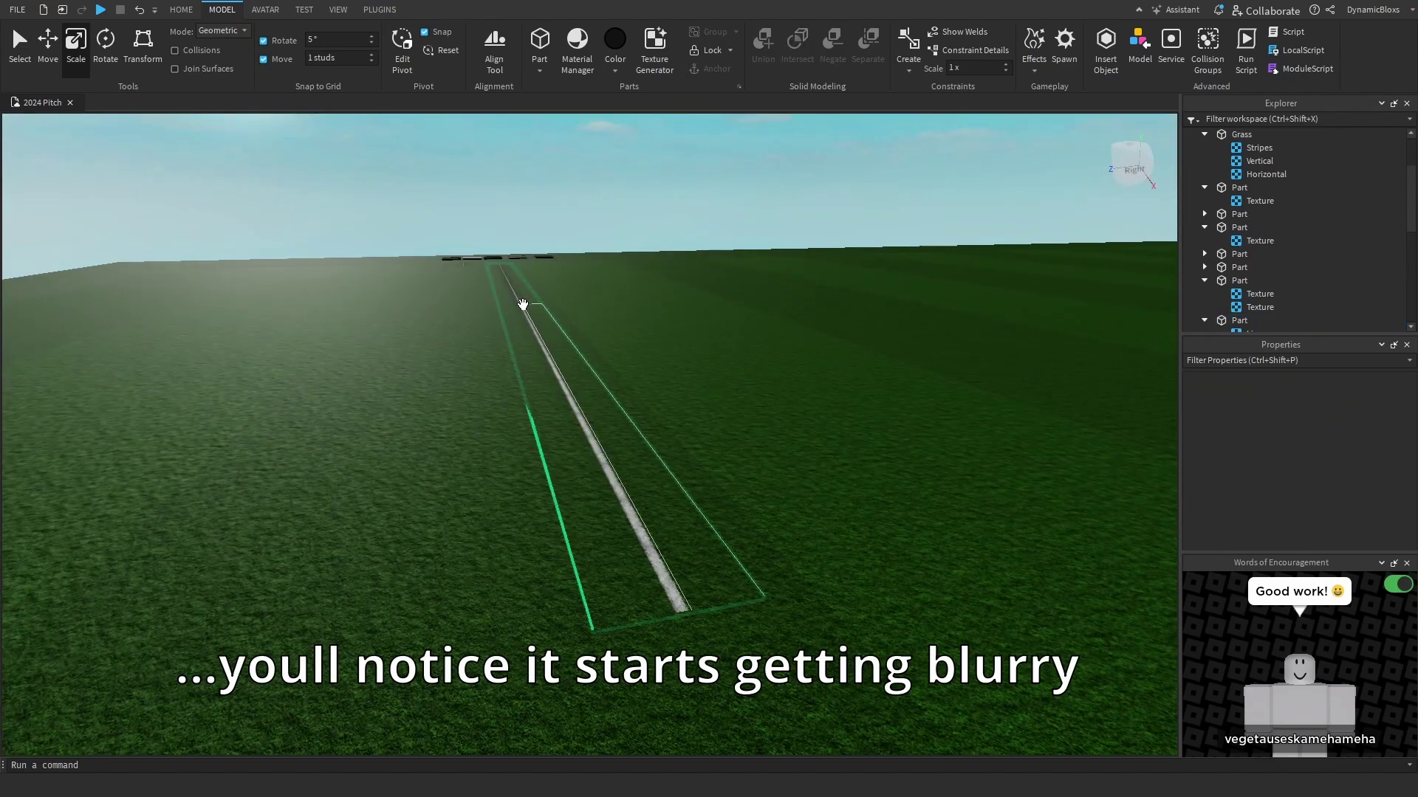
key(ctrl+1)
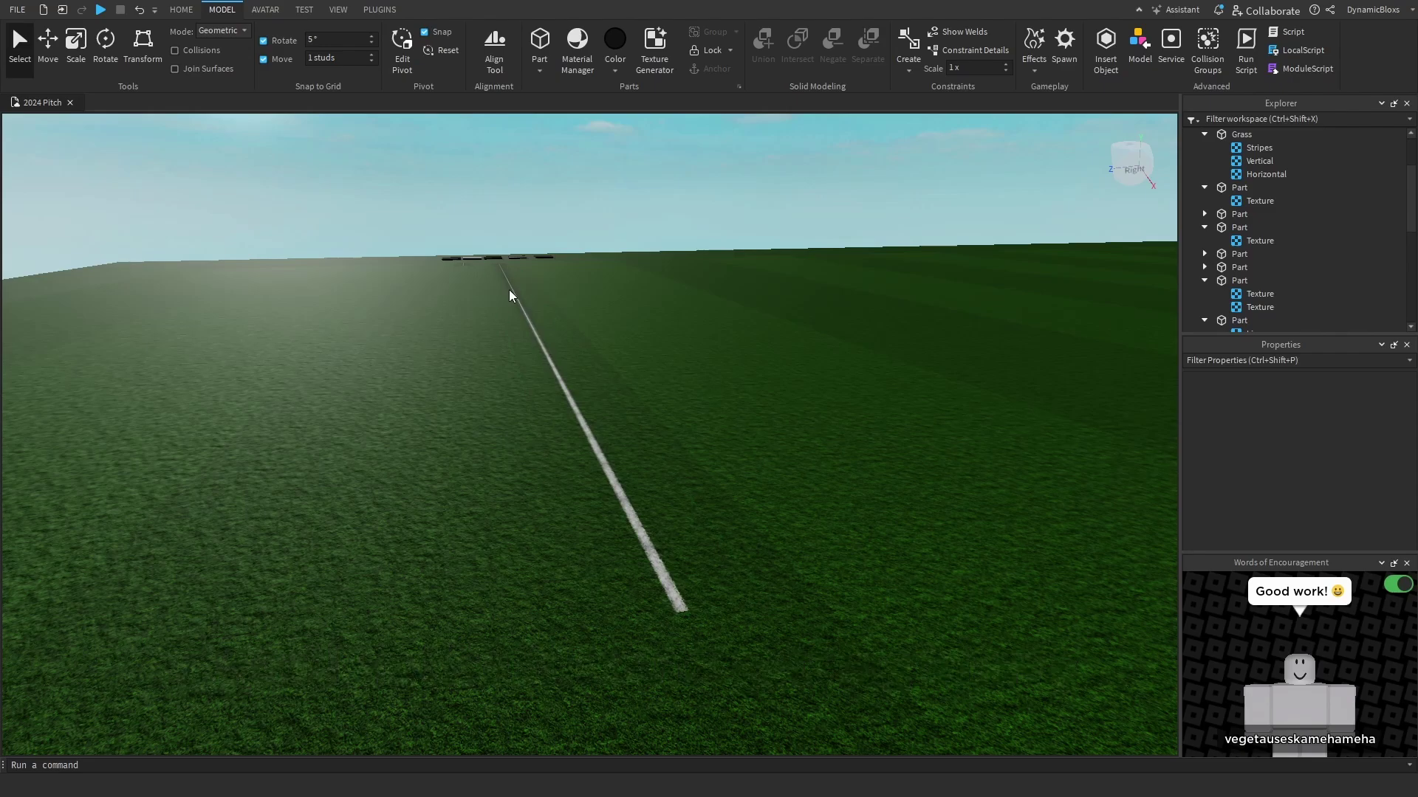
right_drag(547, 295, 477, 353)
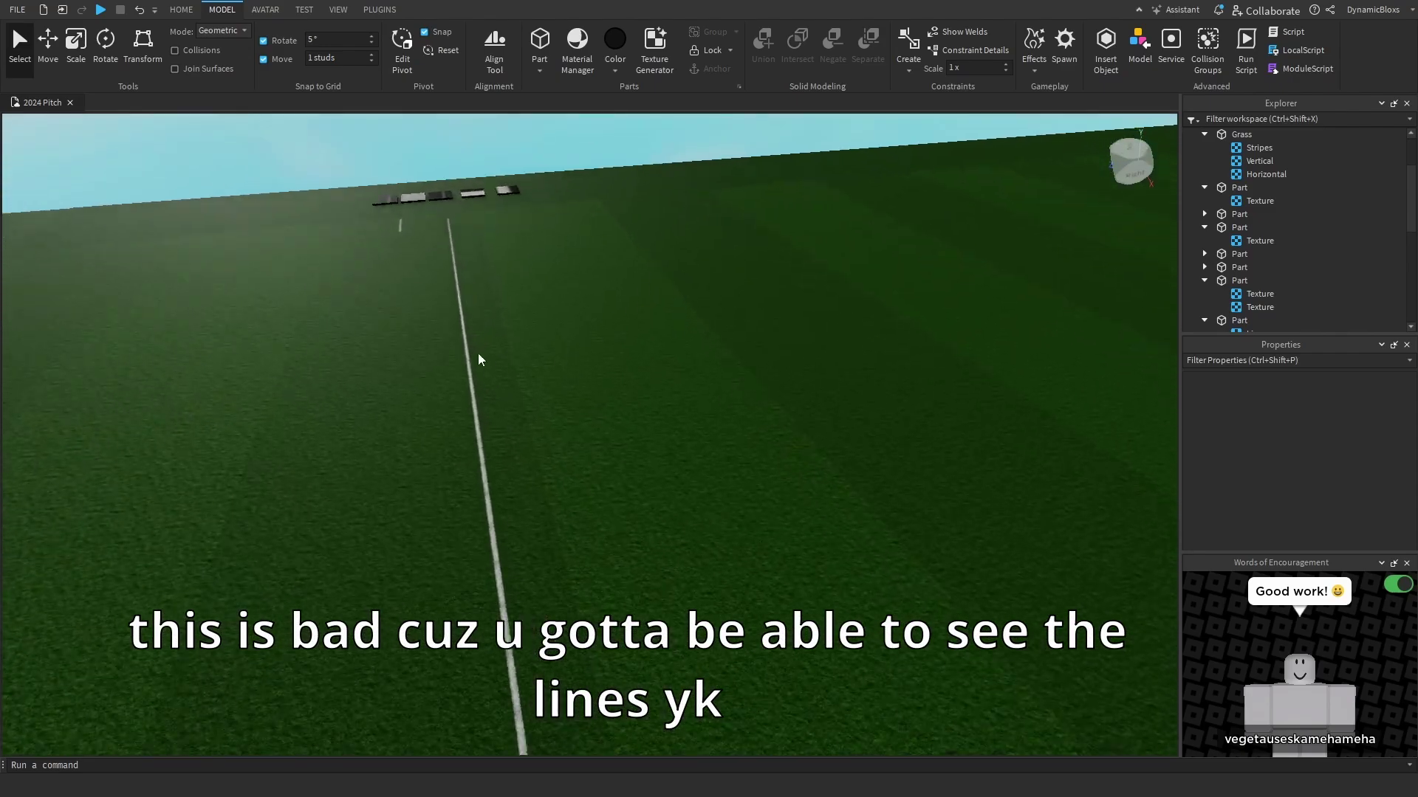
- Duplicate the stretched line part and move the copy 12 studs to the side
click(477, 353)
scroll(588, 481, up, 3)
key(ctrl+2)
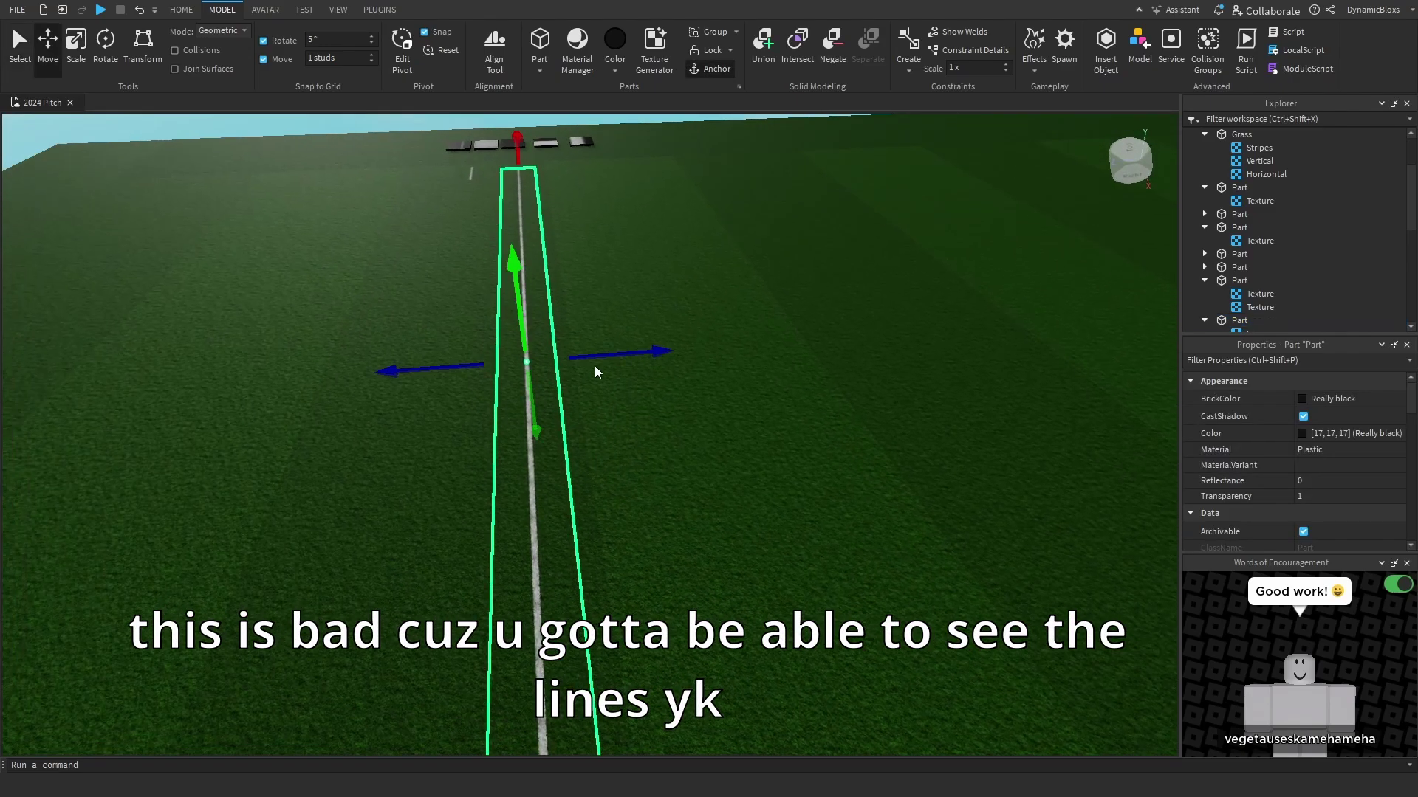
drag(595, 355, 1117, 352)
- Delete the Solid texture from the duplicated line part, keeping only its Line texture
scroll(1313, 250, down, 3)
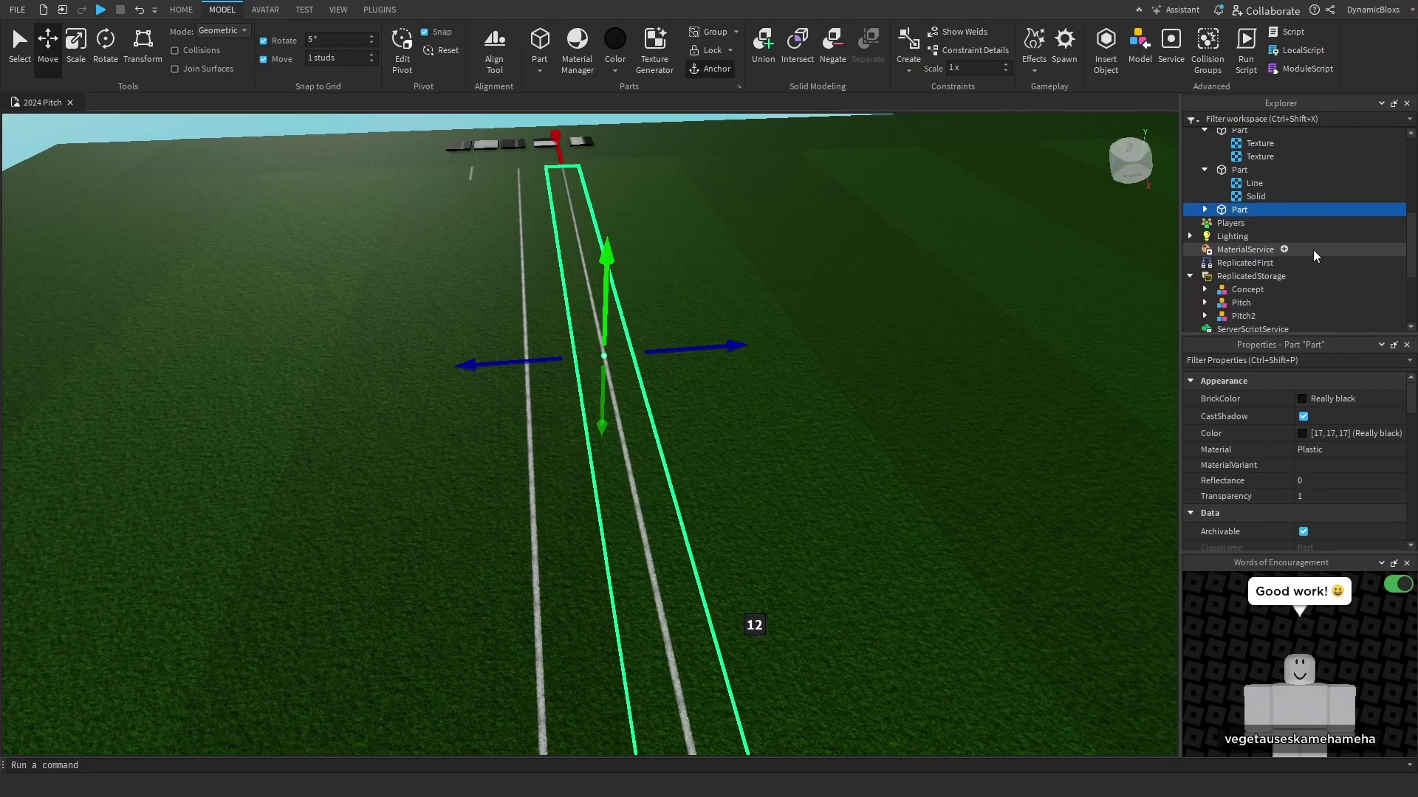
click(1256, 235)
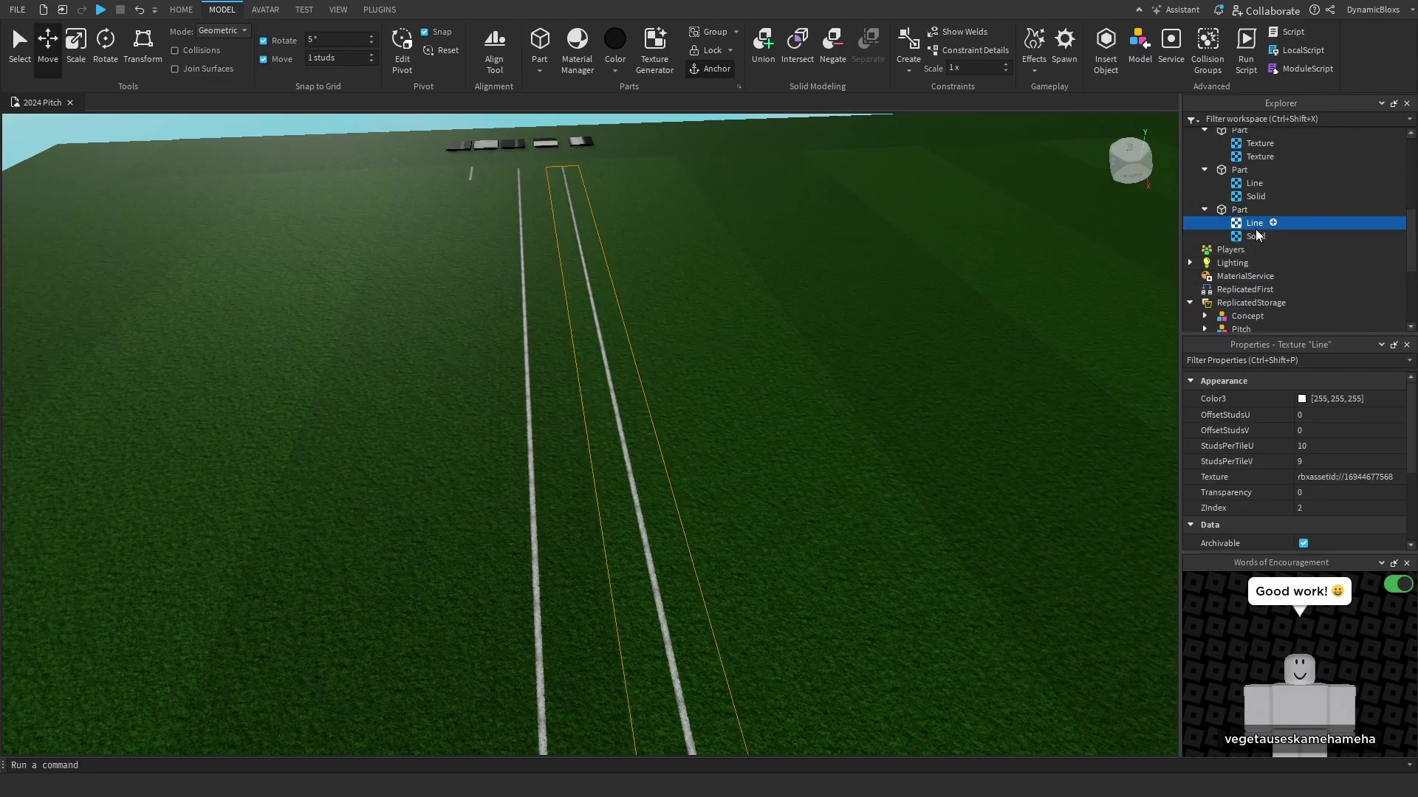
key(Delete)
- Compare the visibility of the two-texture line and the single-texture line from close up and far away
right_drag(985, 292, 908, 291)
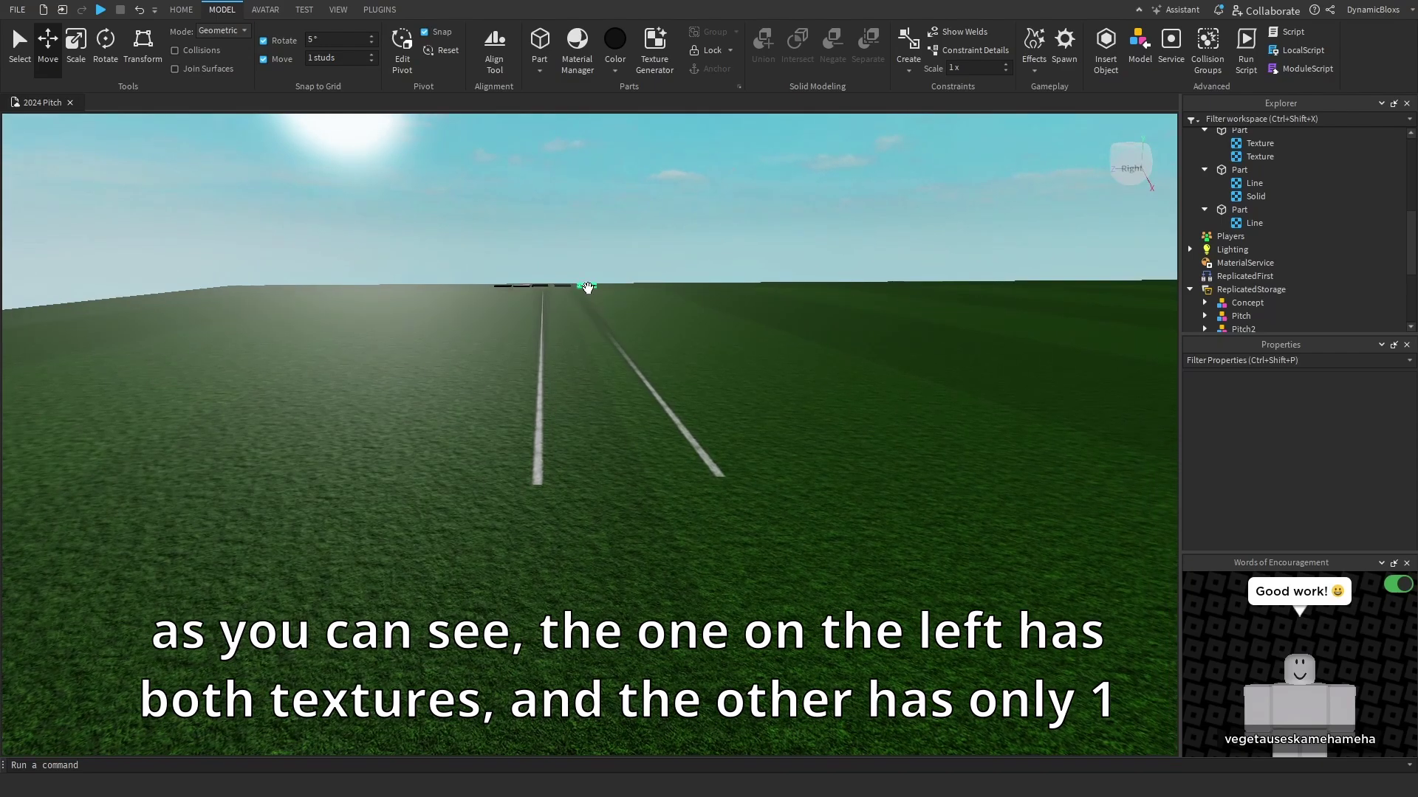
scroll(823, 428, down, 3)
right_drag(817, 428, 826, 432)
scroll(824, 431, down, 3)
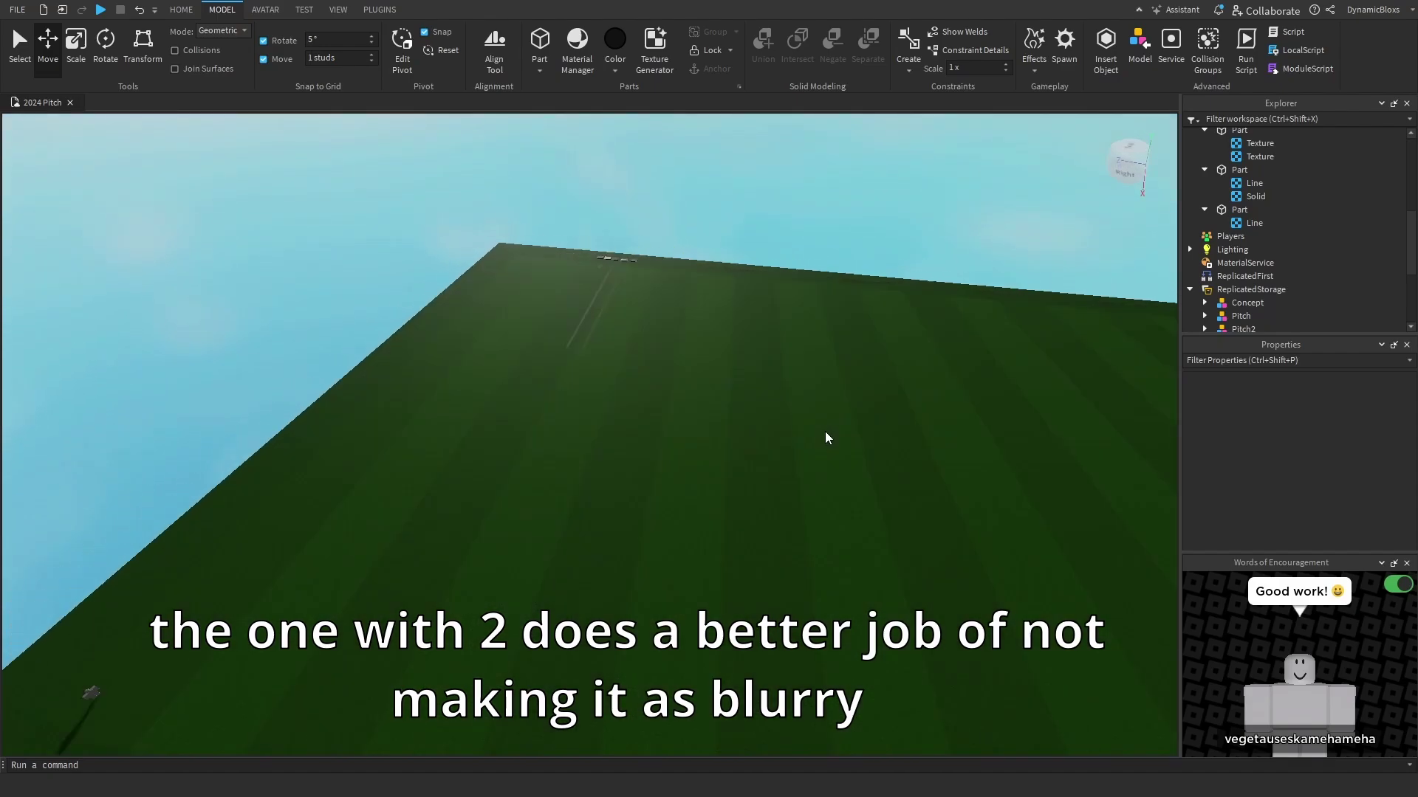
scroll(825, 433, down, 1)
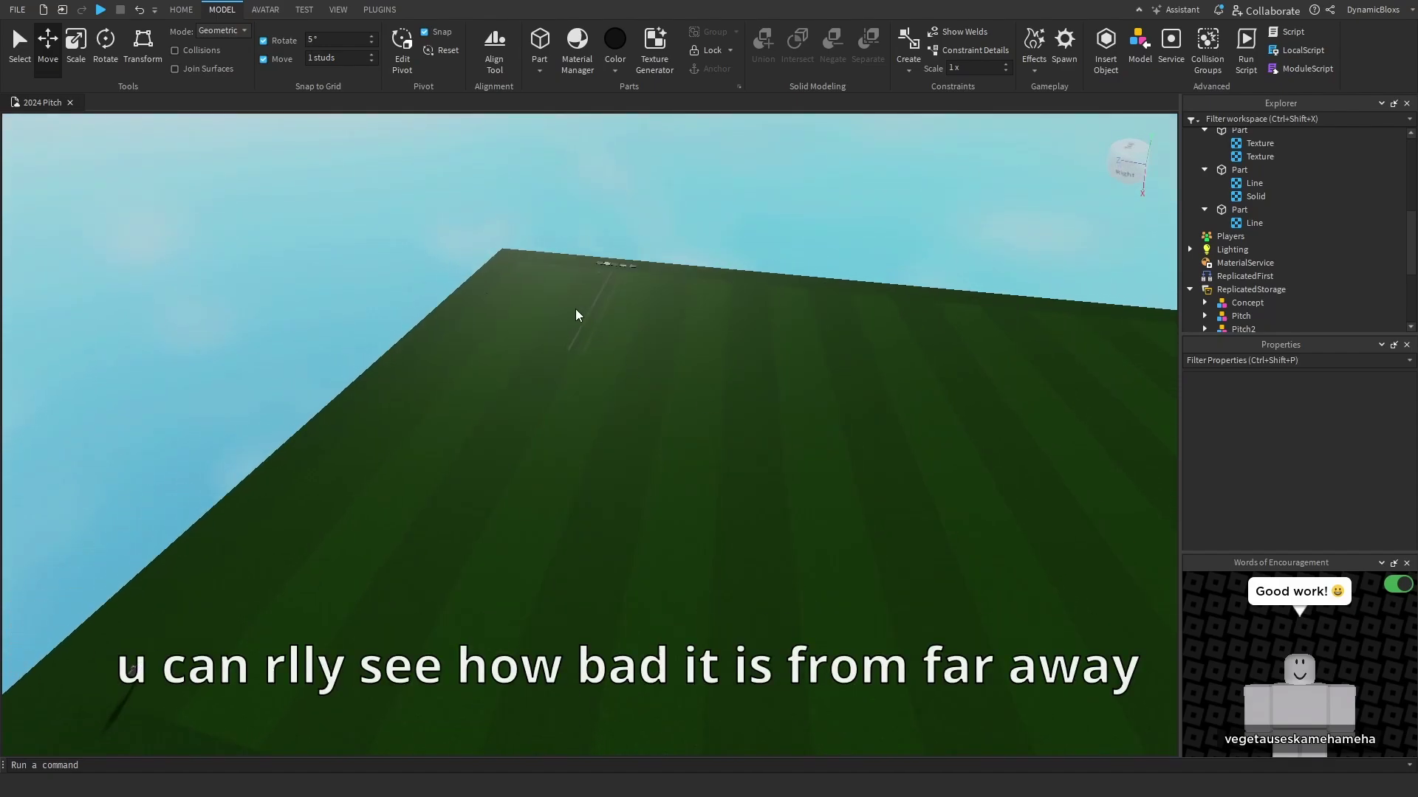
scroll(721, 398, up, 3)
right_drag(716, 390, 778, 485)
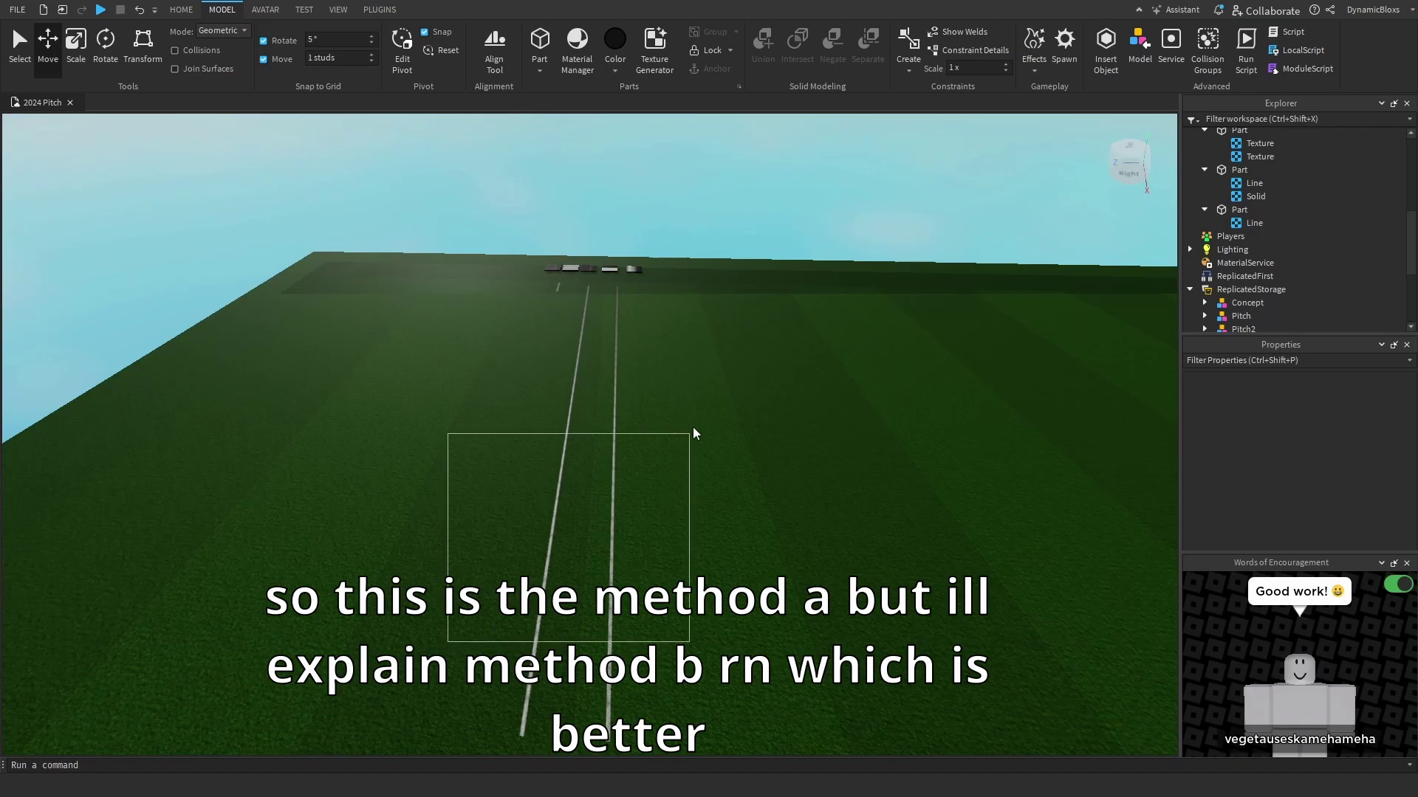
- Delete both stretched line parts from the pitch
drag(693, 433, 699, 365)
key(Delete)
right_drag(698, 365, 692, 406)
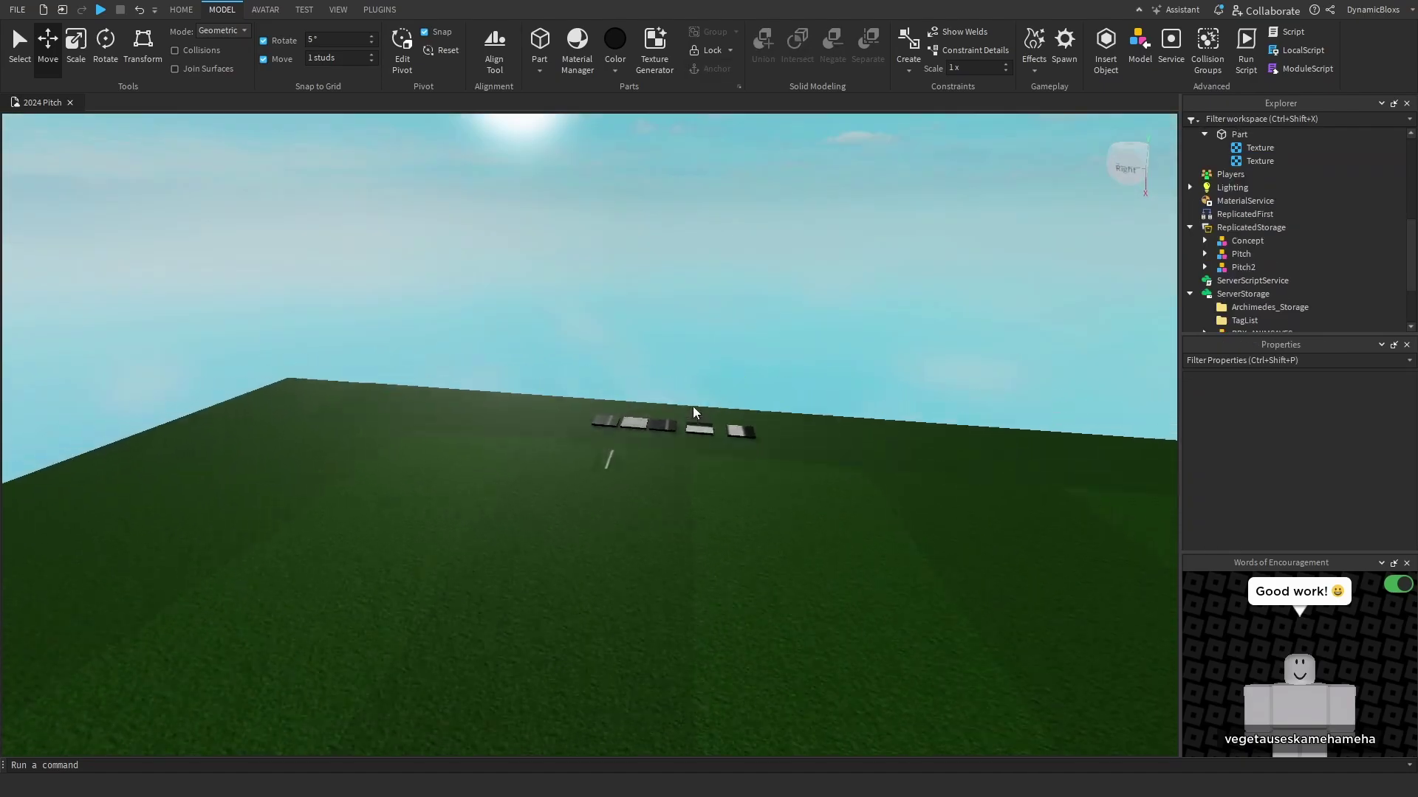
- Move the remaining short line part 35 studs back, behind the row of texture samples
scroll(698, 438, down, 5)
right_drag(712, 529, 597, 420)
scroll(707, 480, down, 2)
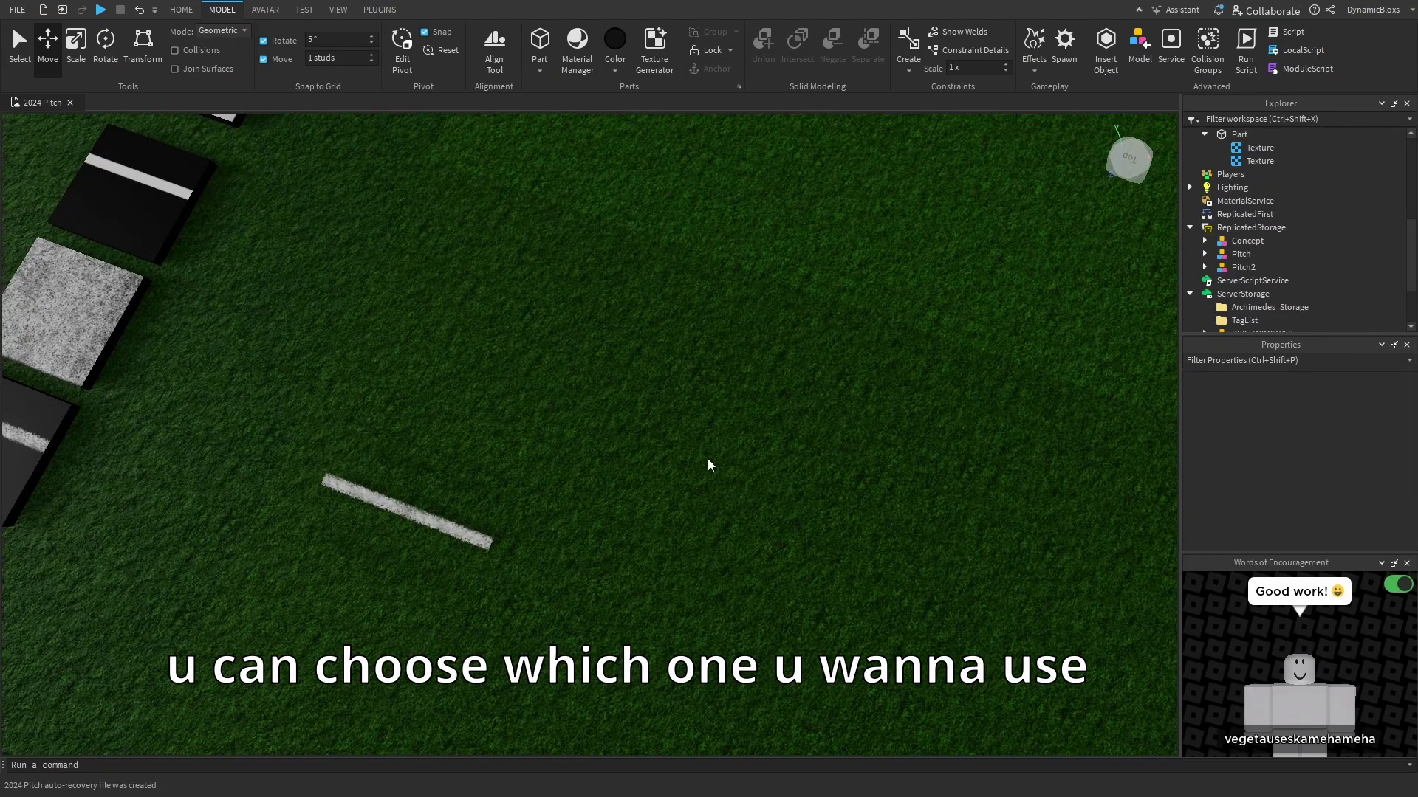
click(711, 530)
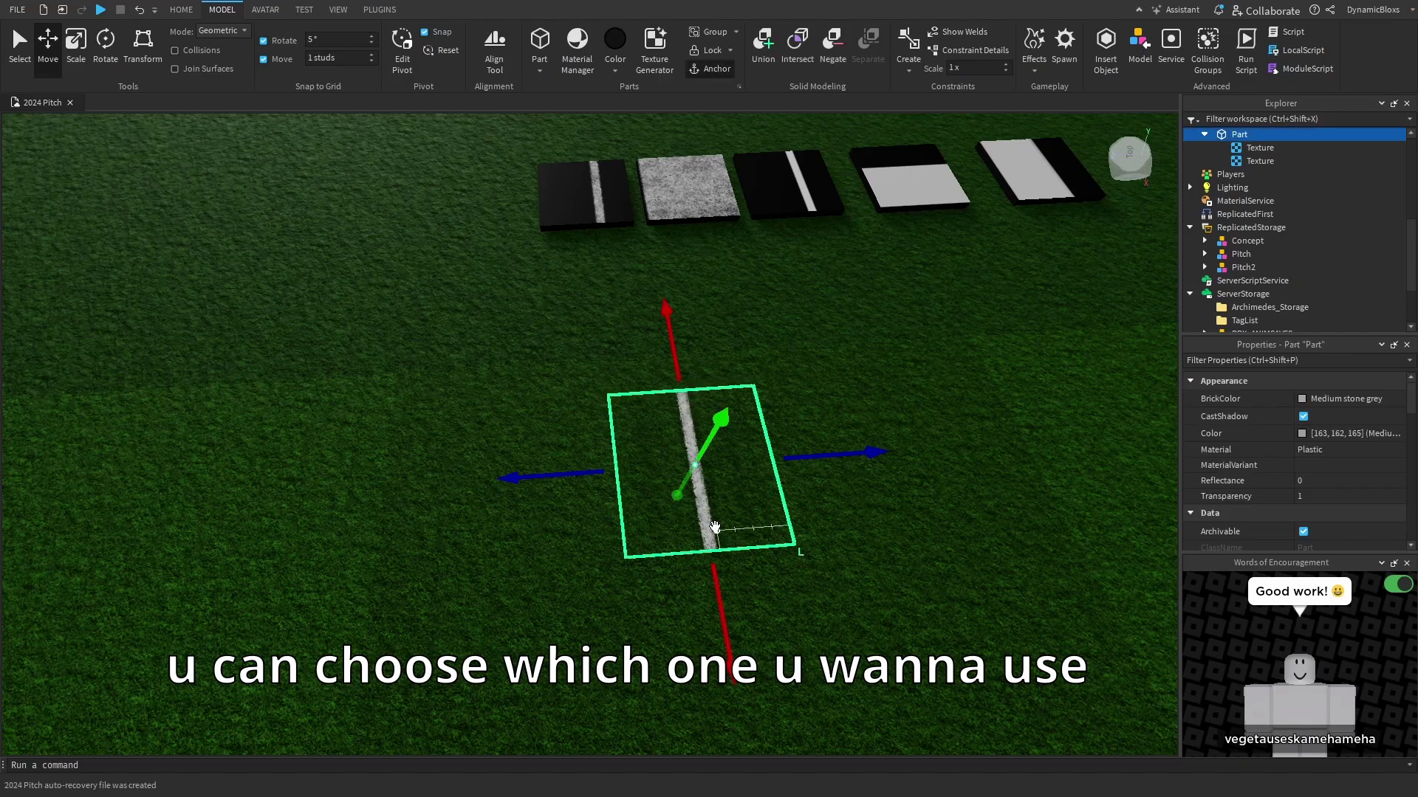
right_drag(711, 530, 650, 502)
drag(808, 506, 599, 483)
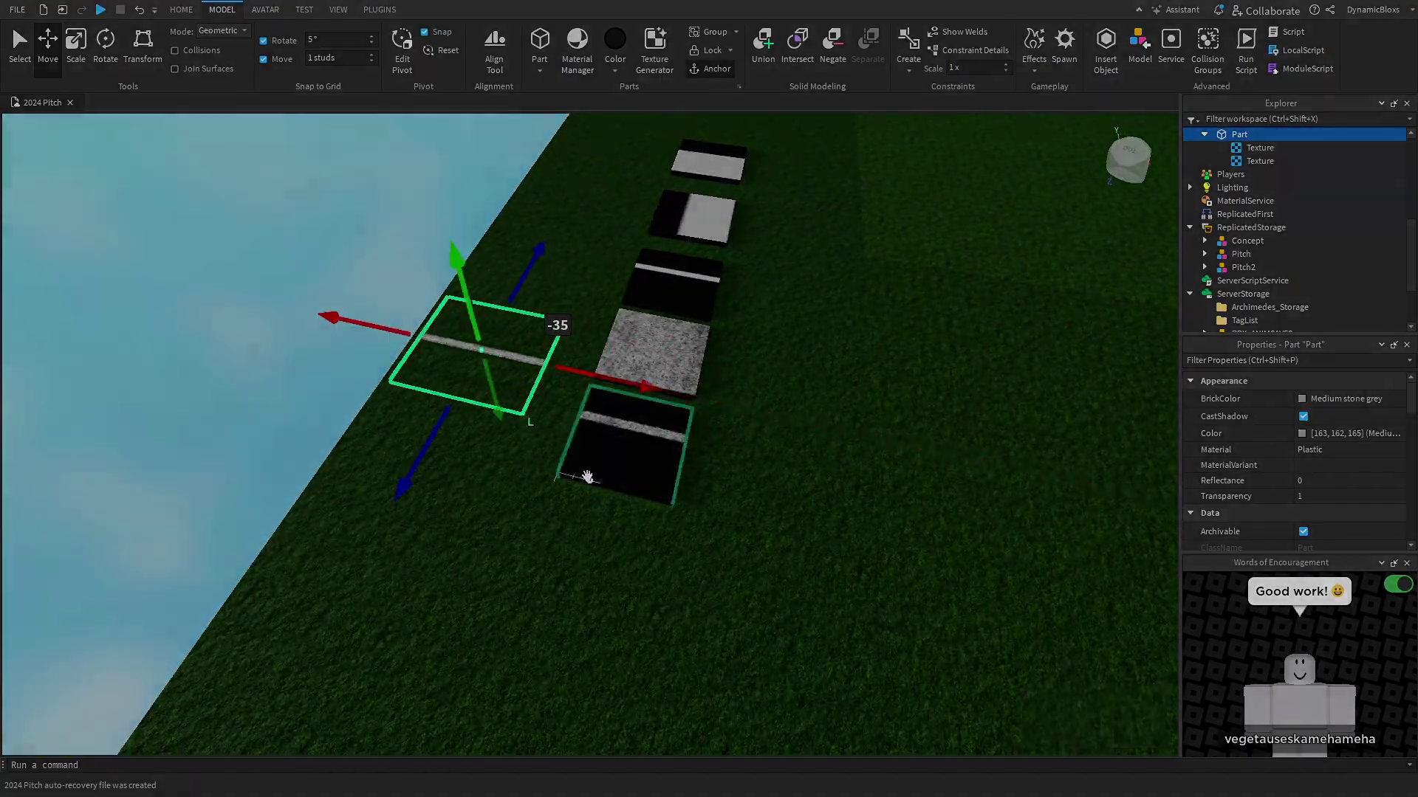
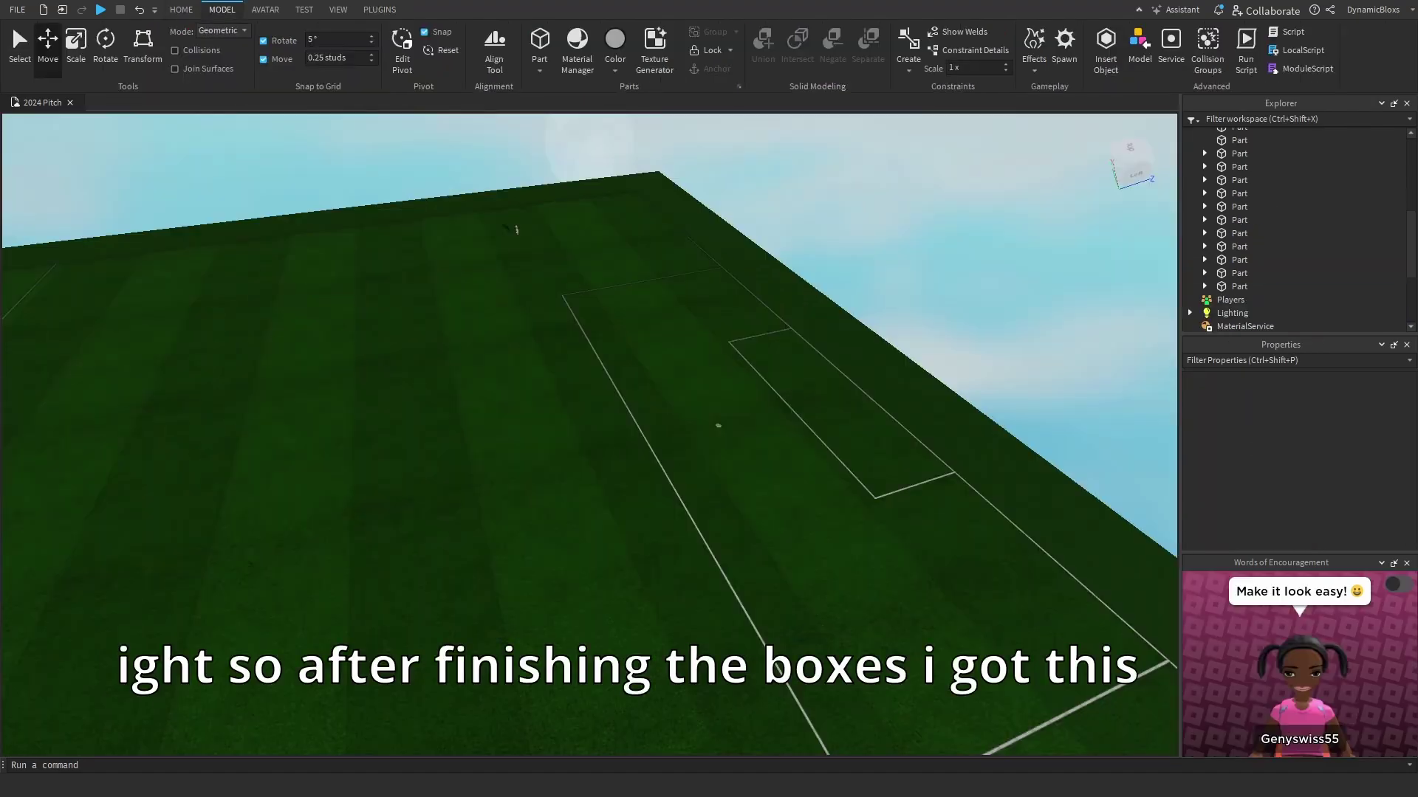
- Inspect the finished penalty and goal box lines and the weathered pattern on the striped grass
right_drag(812, 459, 542, 586)
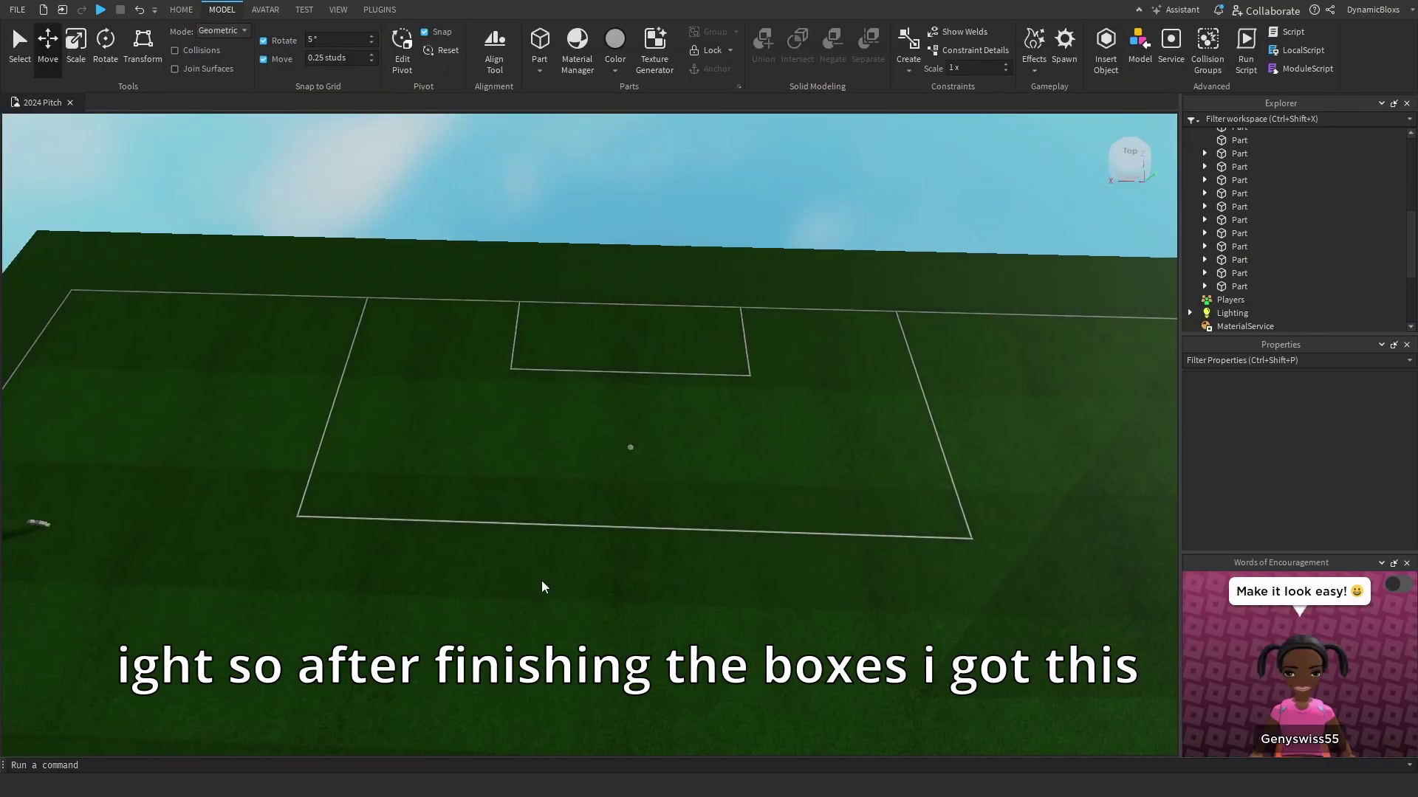
scroll(810, 501, up, 3)
right_drag(810, 501, 810, 501)
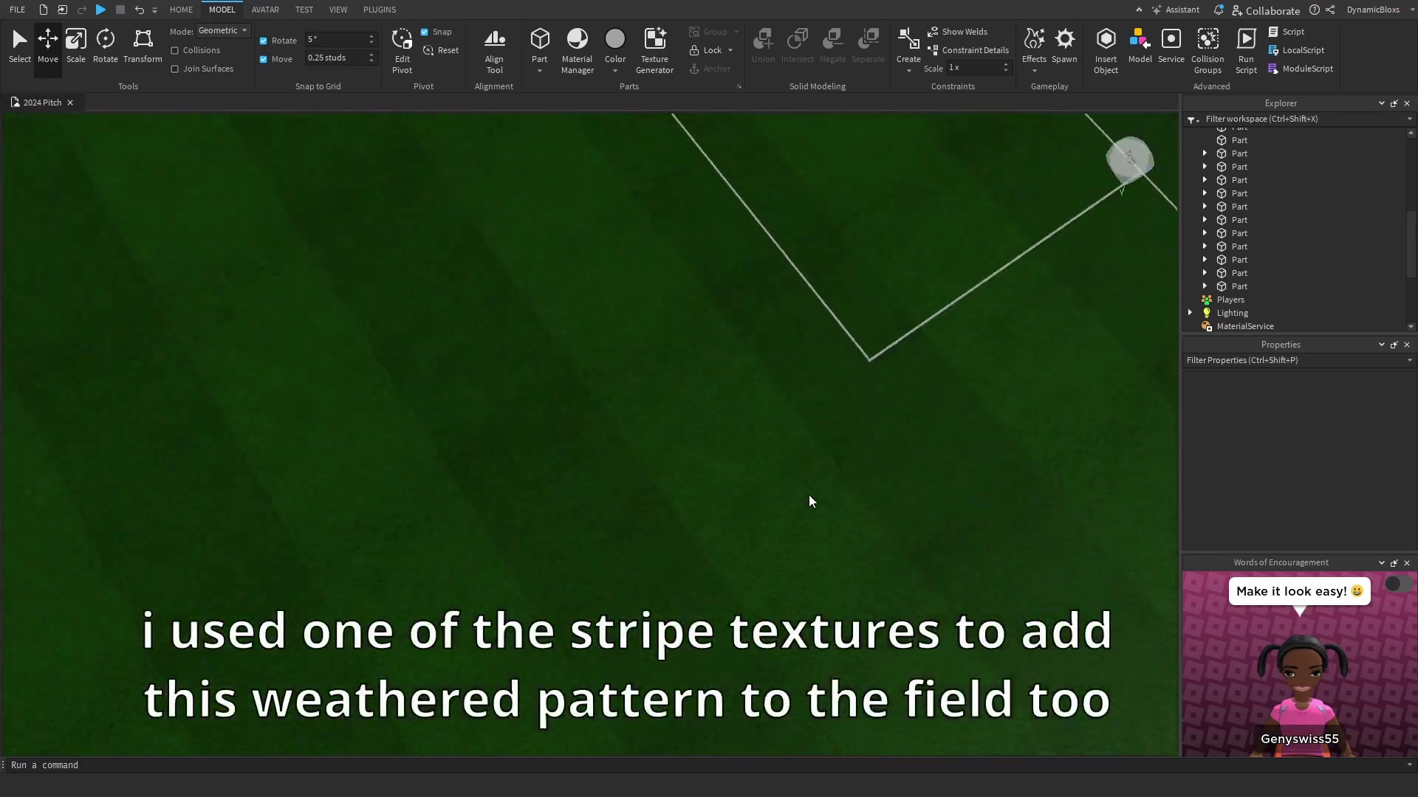
right_drag(813, 497, 640, 488)
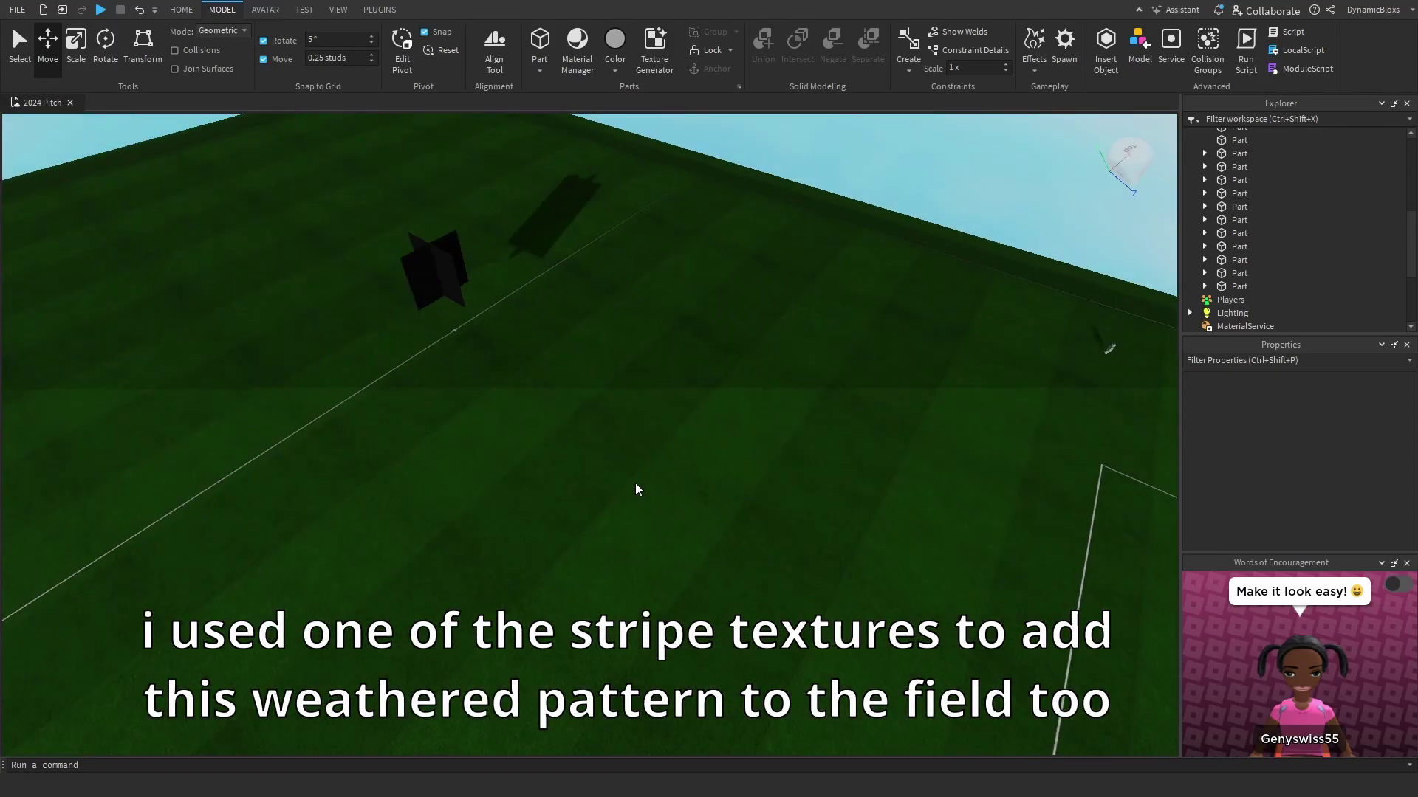
- Examine the properties of the Stripes2 texture on the Grass part, and view the texture samples beside the pitch
scroll(1388, 285, up, 3)
scroll(1366, 277, up, 2)
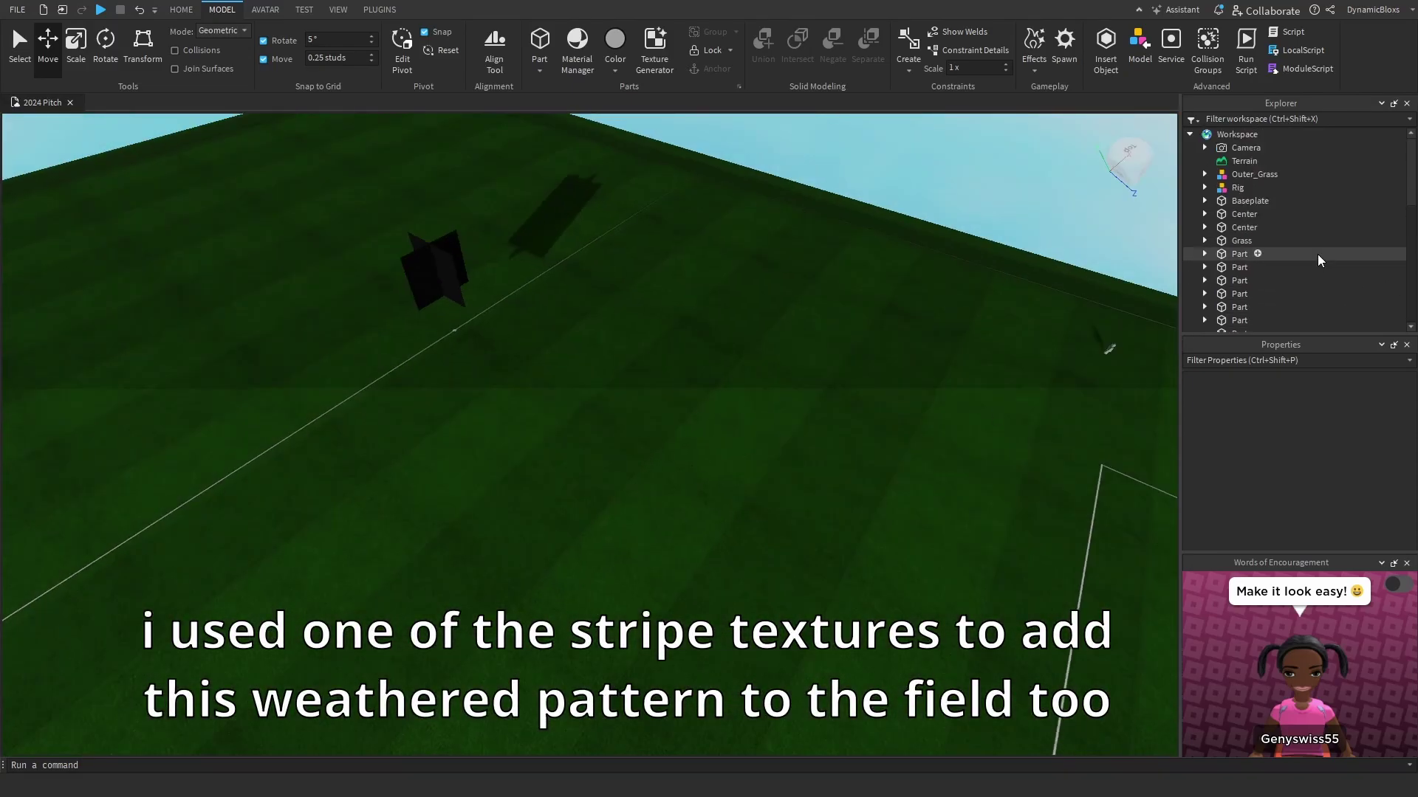
scroll(1261, 240, down, 3)
click(1257, 232)
scroll(1016, 395, down, 5)
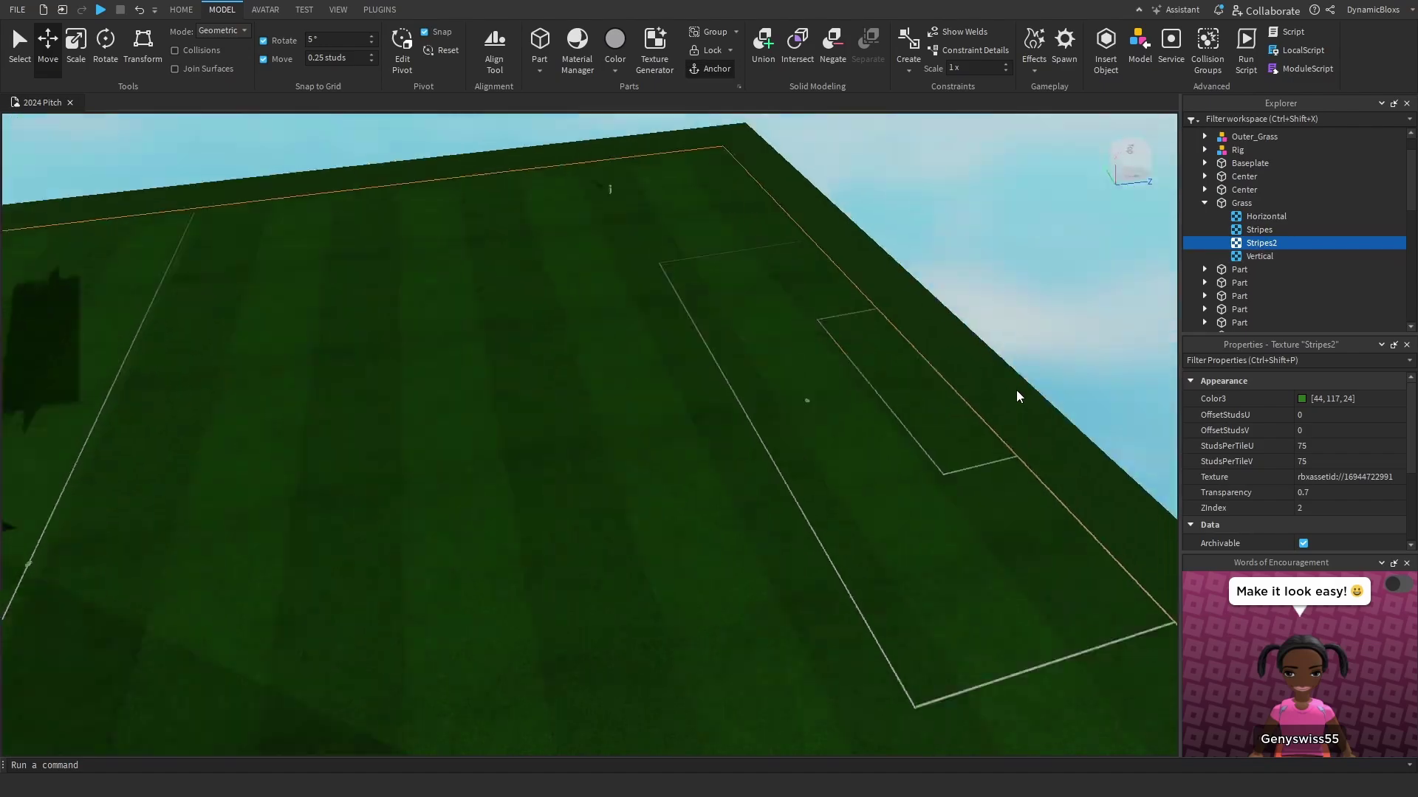
right_drag(1016, 395, 1016, 395)
scroll(817, 436, up, 4)
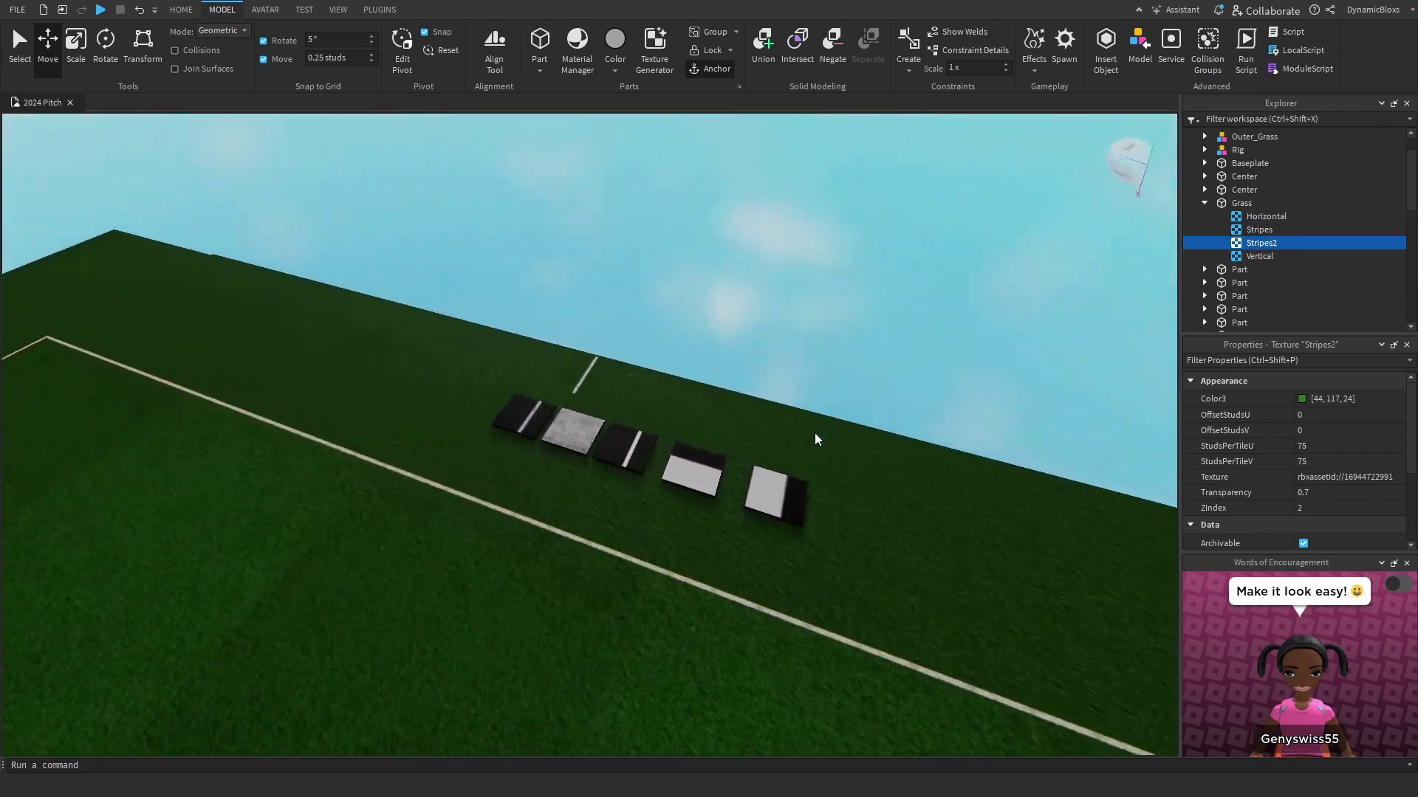
- Inspect the texture samples beside the pitch, the striped grass and lines, and the texture on the Half mesh
scroll(559, 401, up, 3)
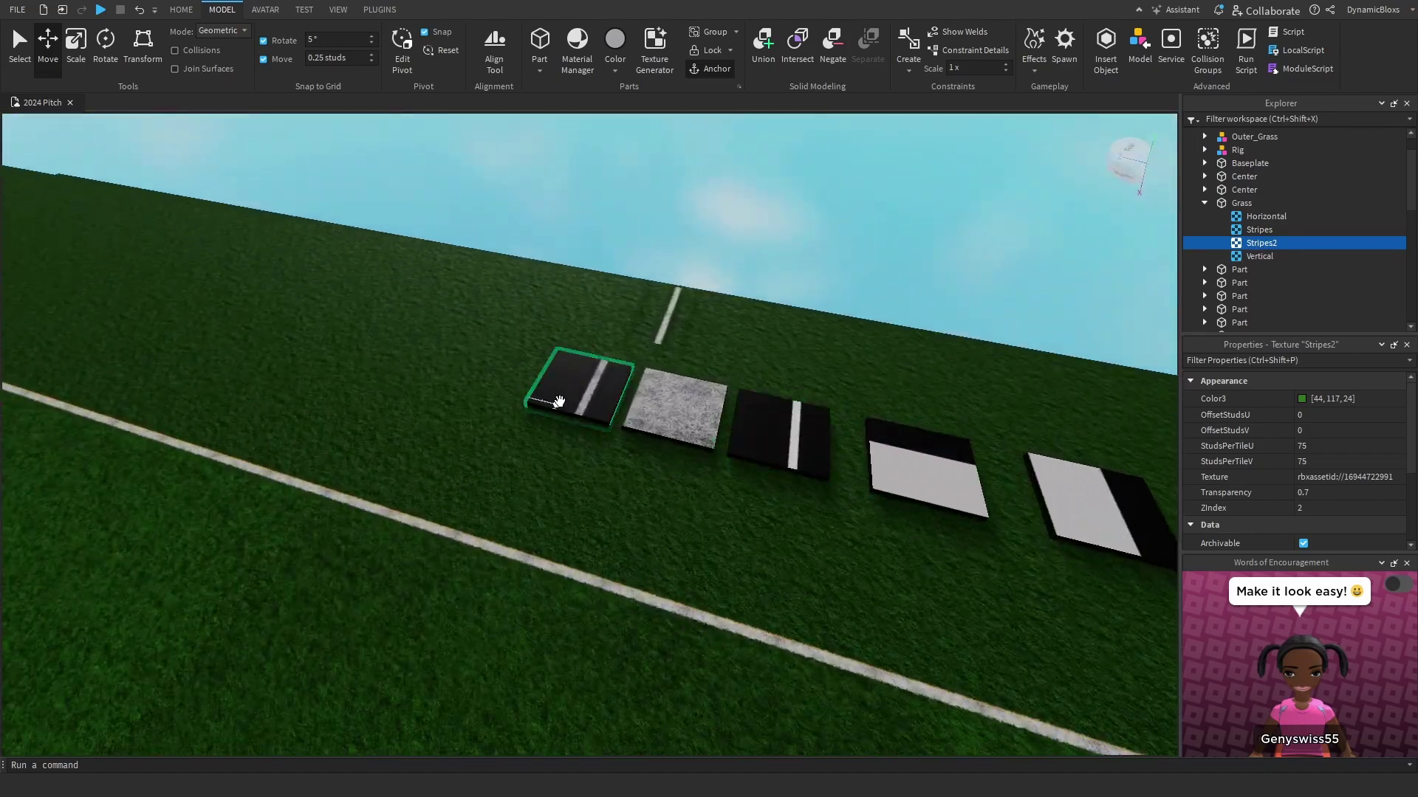
scroll(686, 397, down, 3)
right_drag(719, 465, 791, 453)
scroll(864, 418, up, 4)
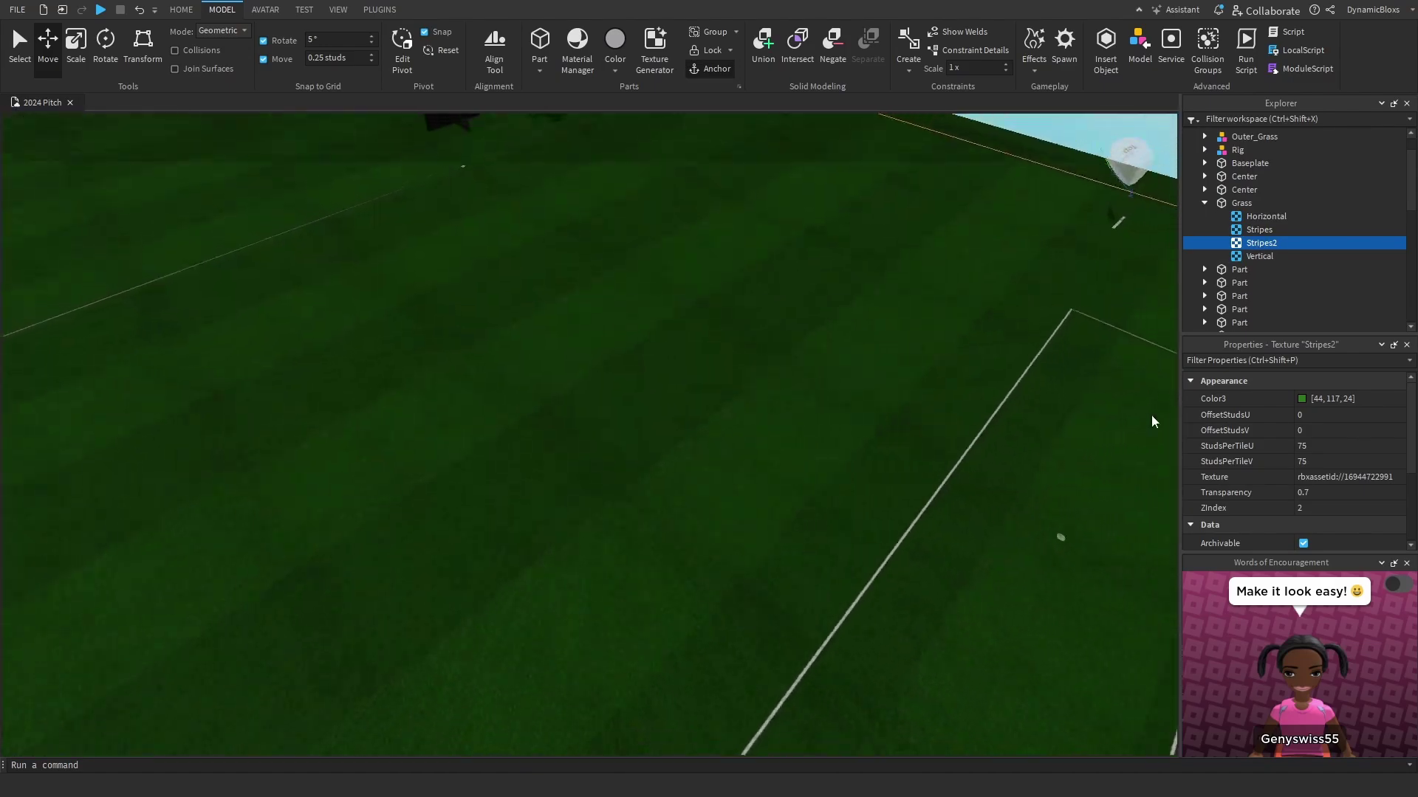
scroll(1152, 422, down, 5)
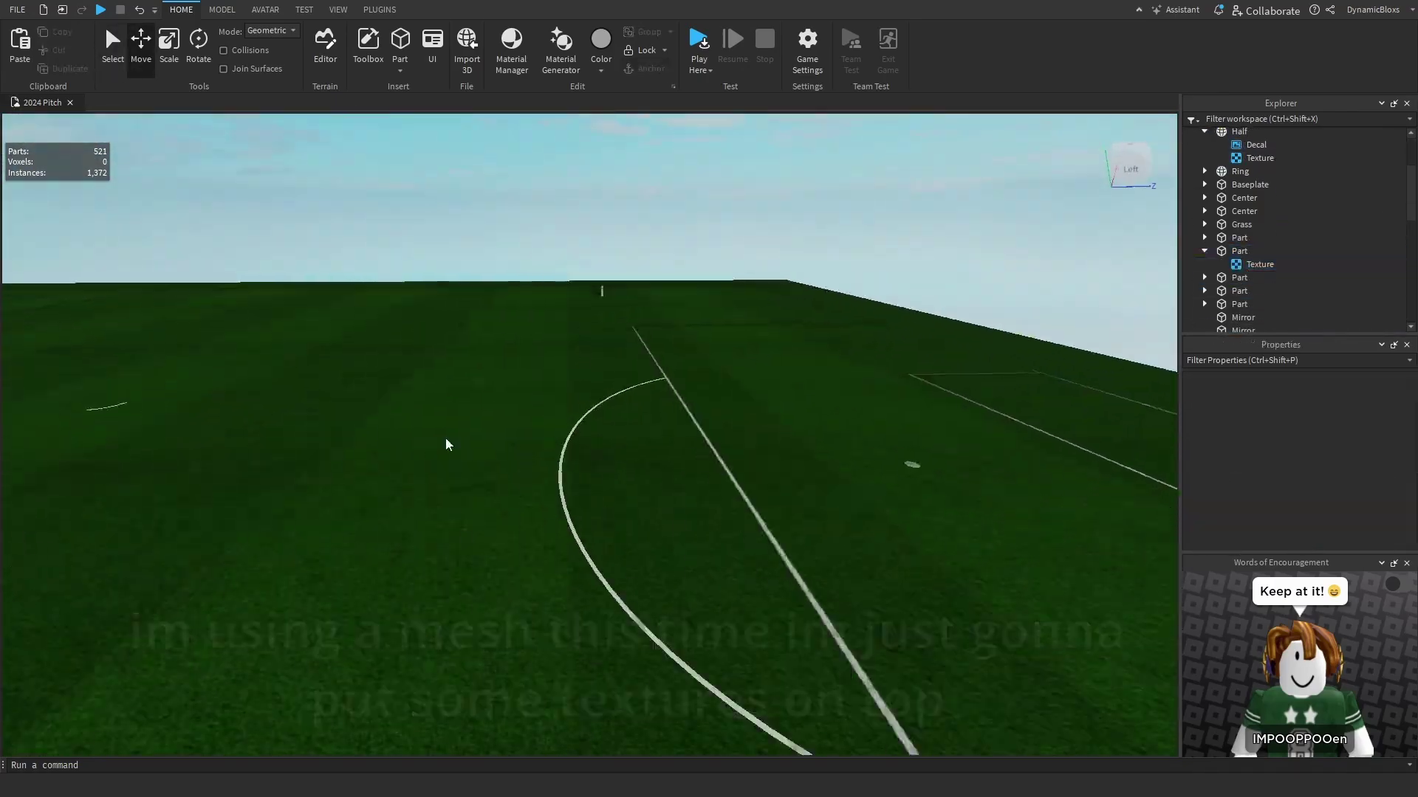
click(1259, 161)
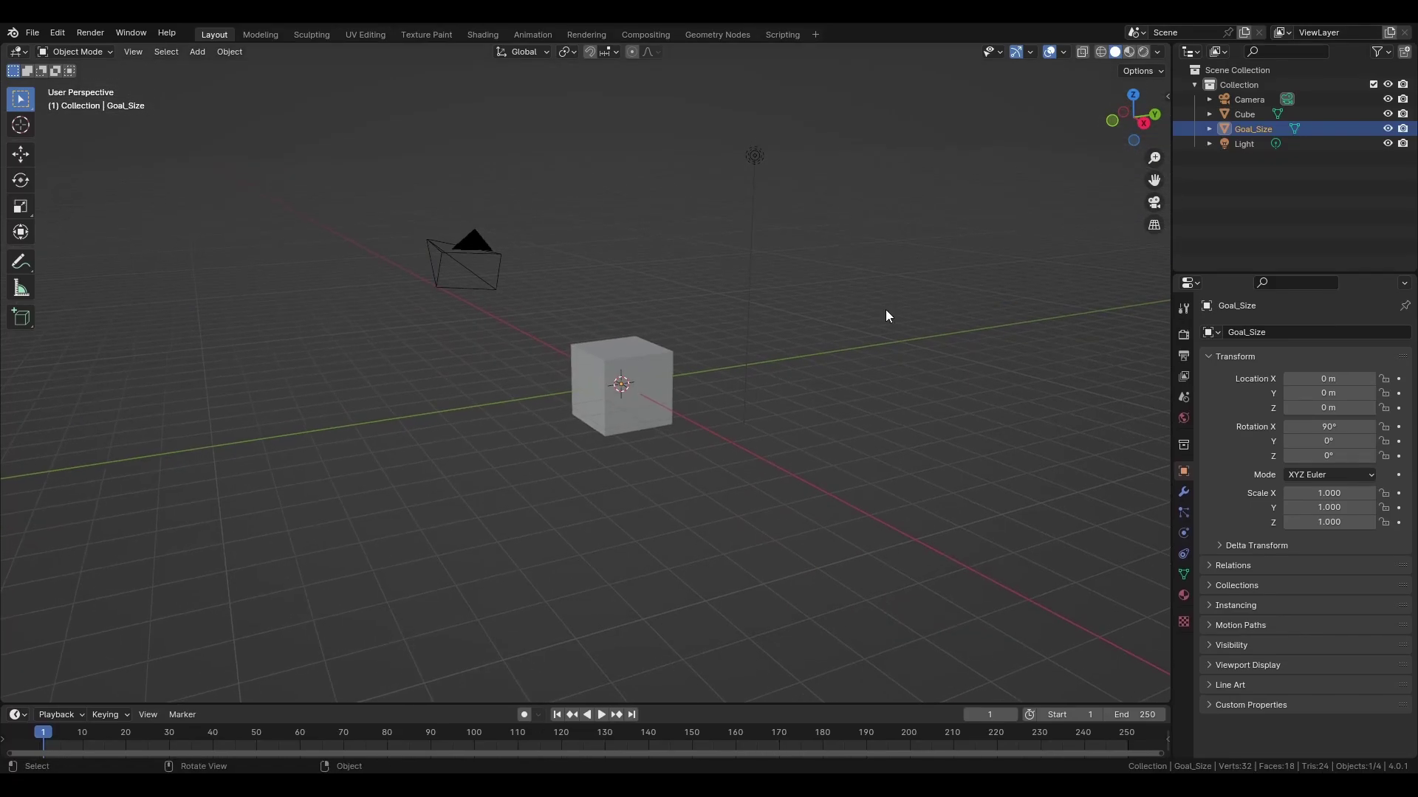
- Switch to Blender and turn the Goal_Size block into a net shell by removing its front and bottom faces and subdividing the rest
right_click(665, 384)
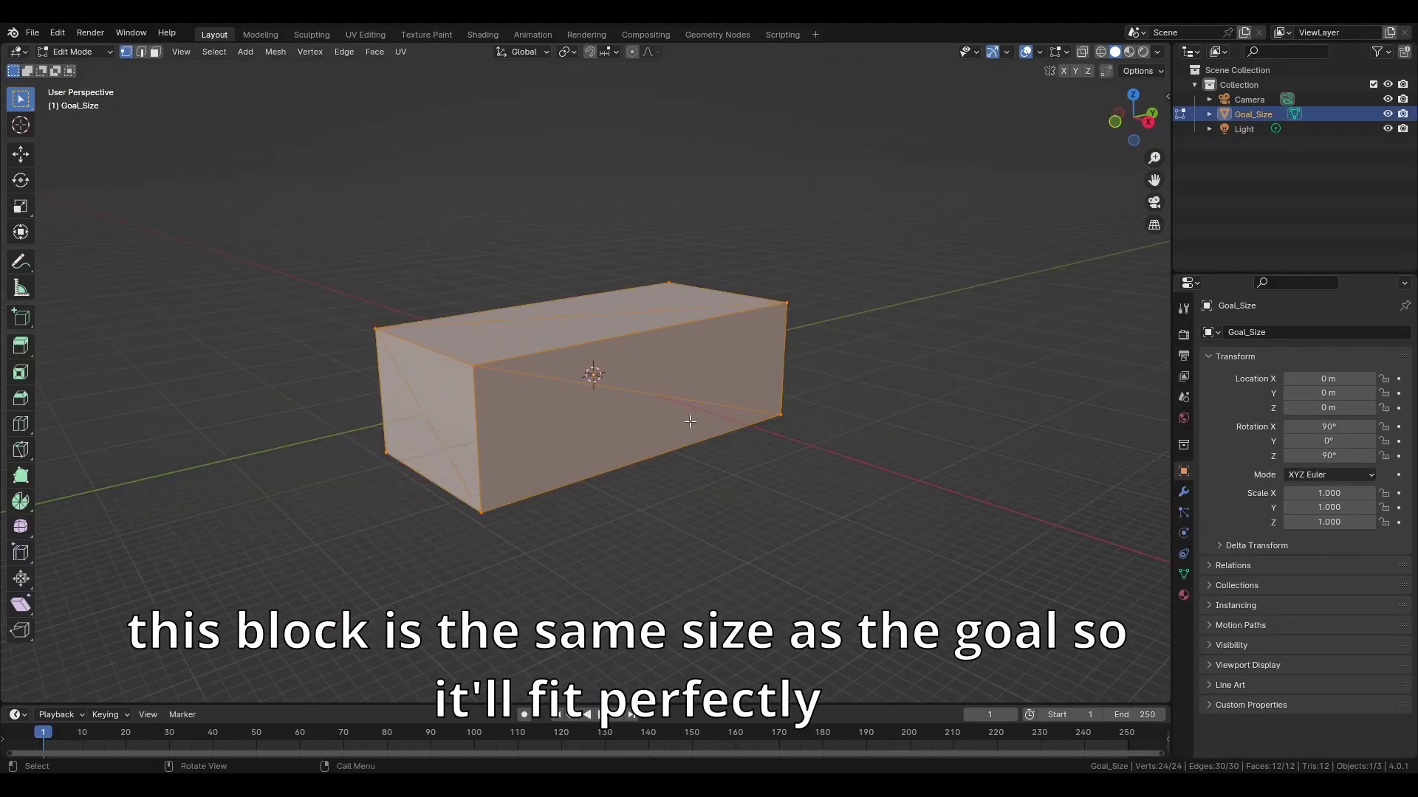
right_click(605, 417)
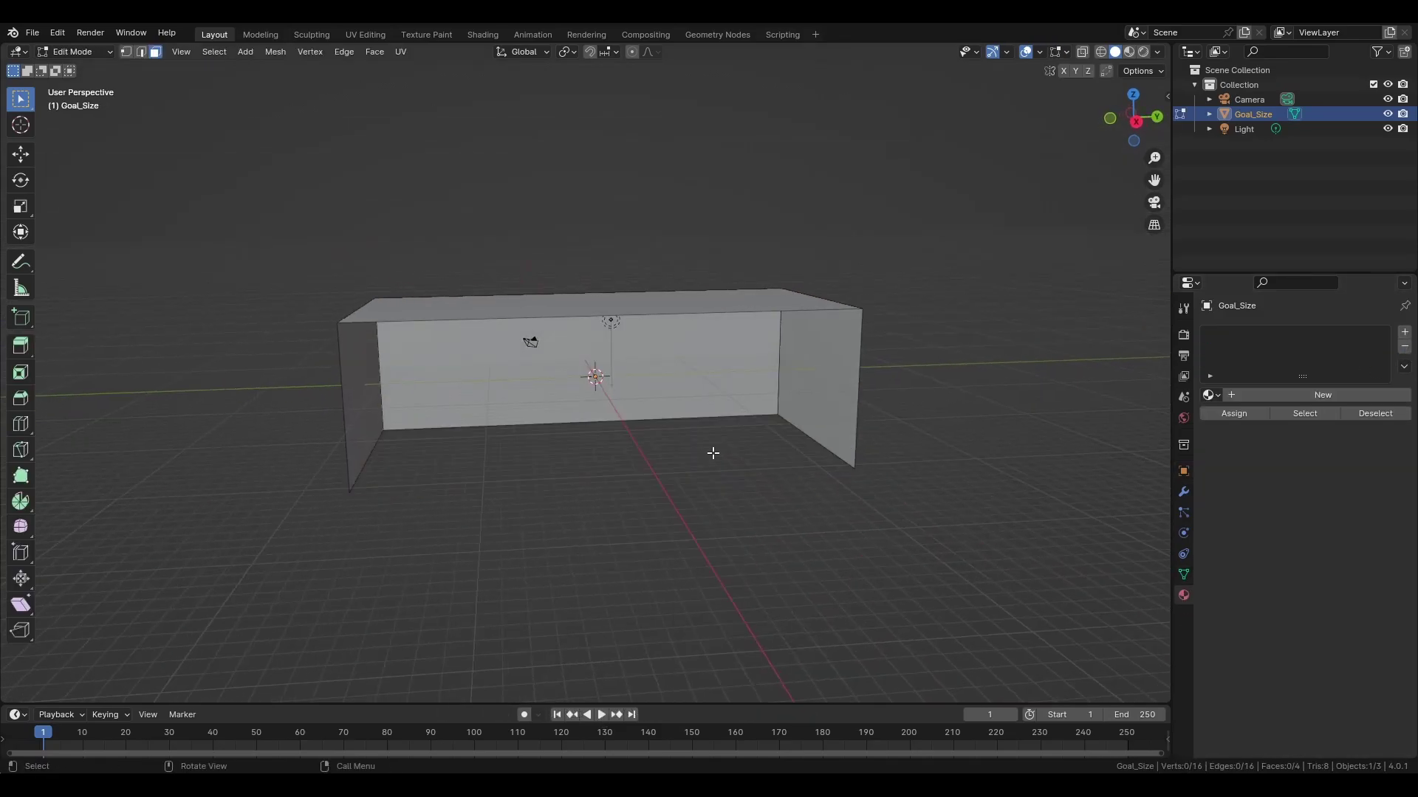
key(a)
right_click(738, 664)
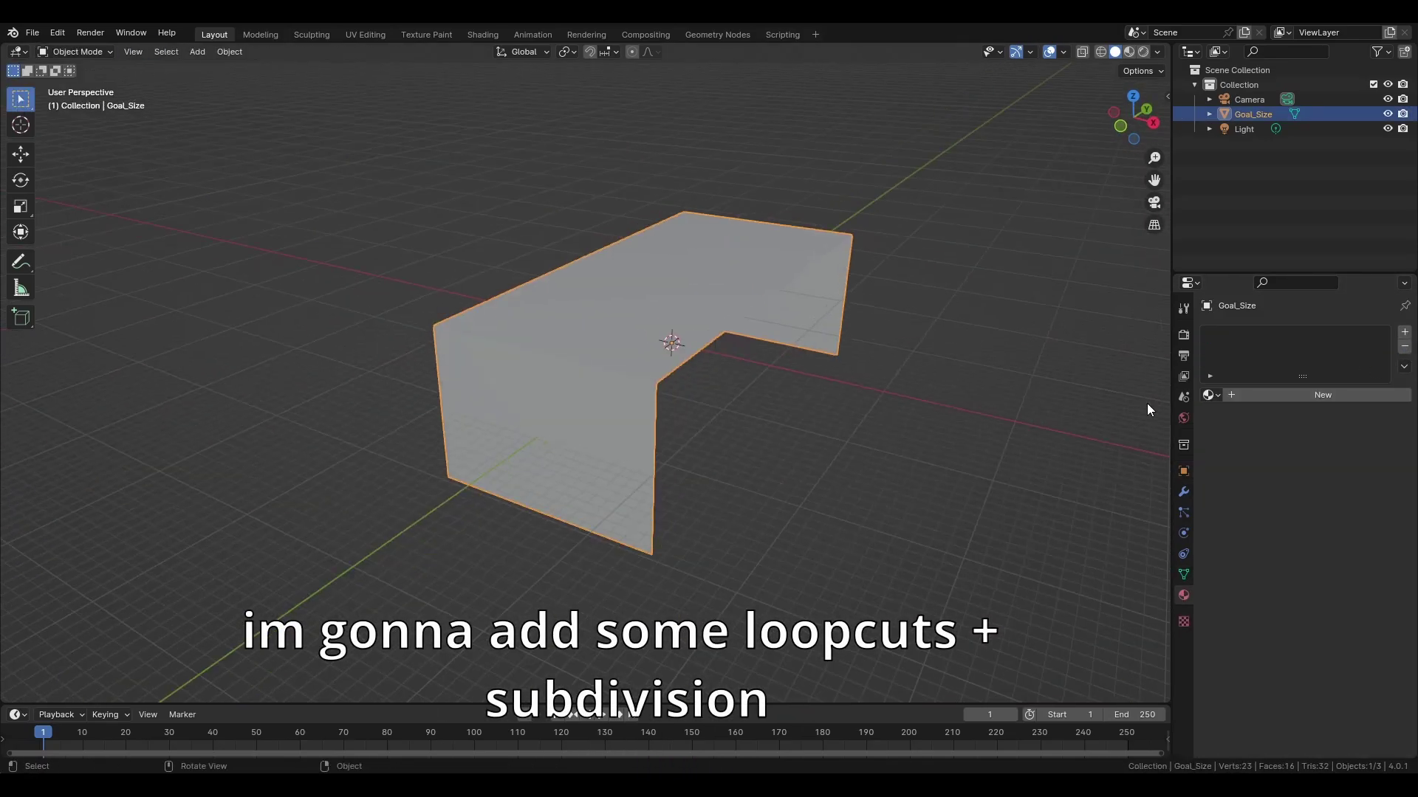
- Build the net from one half with an X-axis Mirror modifier and a Subdivision modifier set to Catmull-Clark
click(1183, 491)
click(1251, 332)
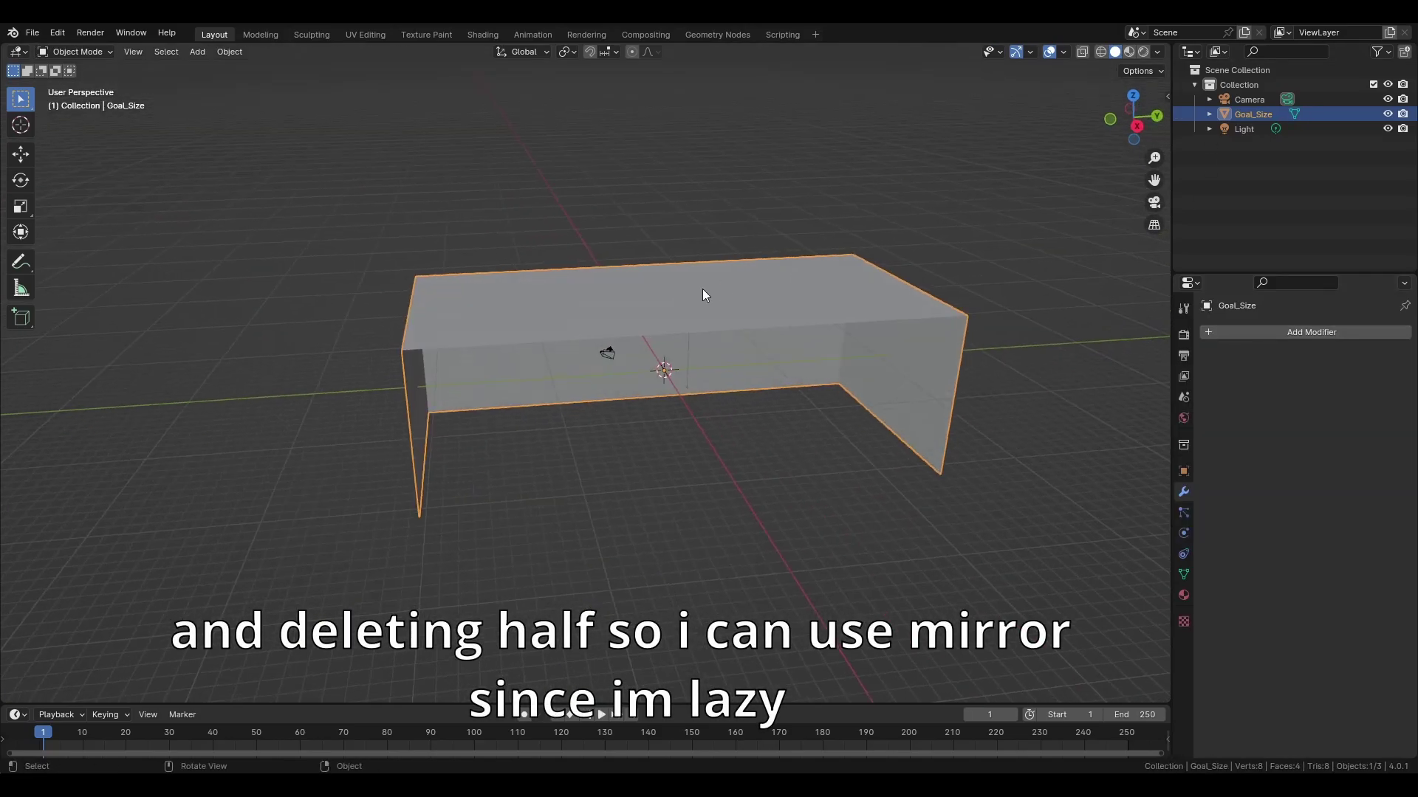
key(z)
click(788, 379)
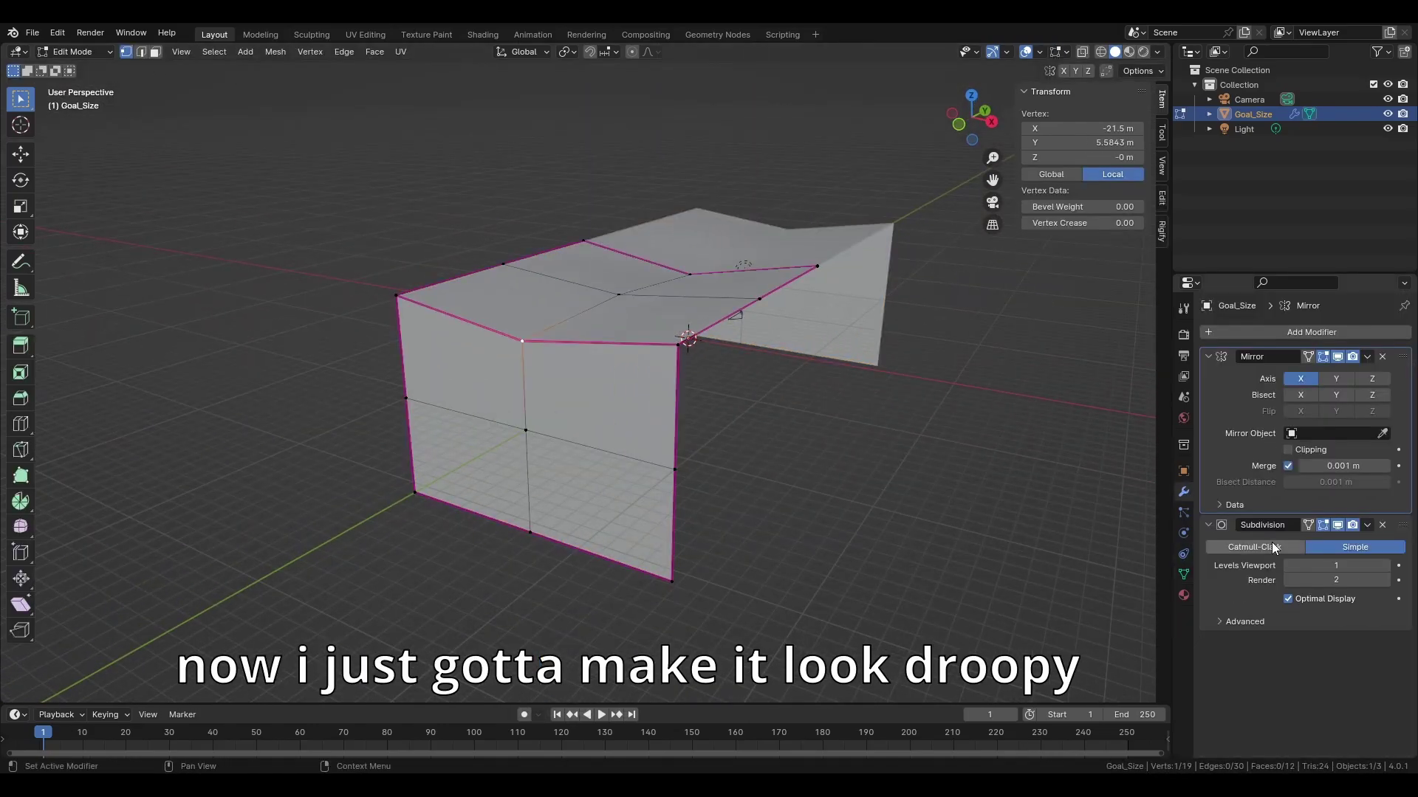
click(1271, 547)
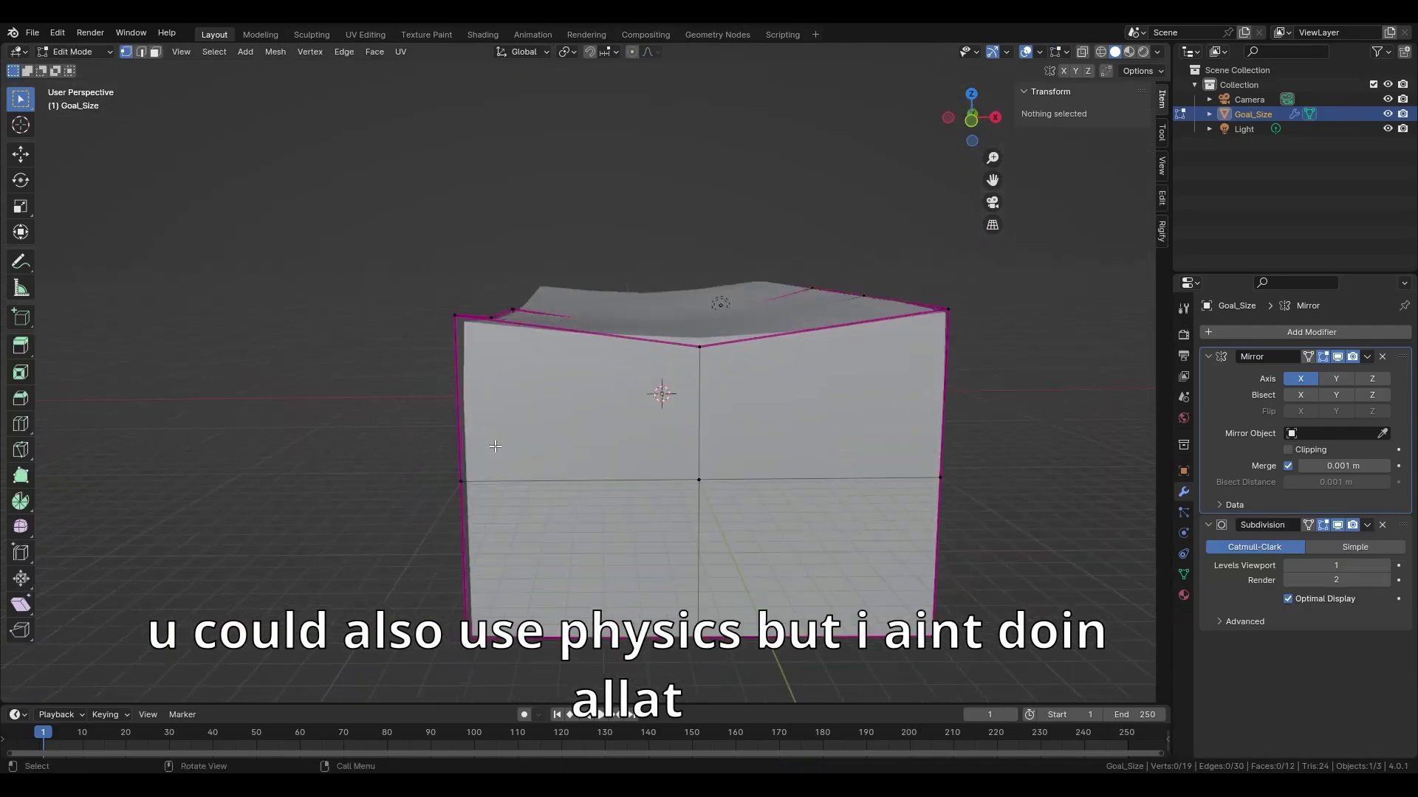
- Move the net's side vertices along Y so the panels sag inward, and check the droopy shape
key(g)
key(y)
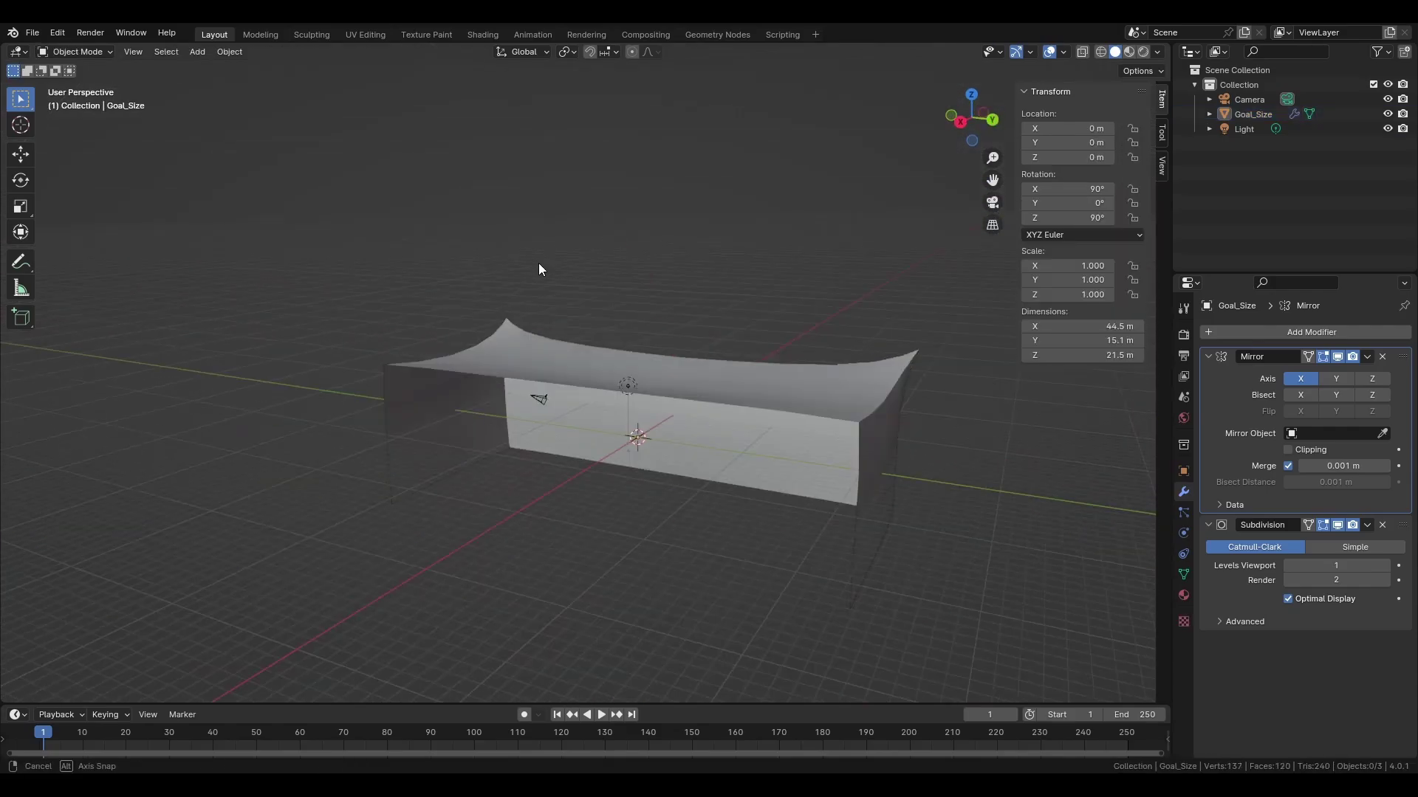
middle_drag(538, 263, 667, 376)
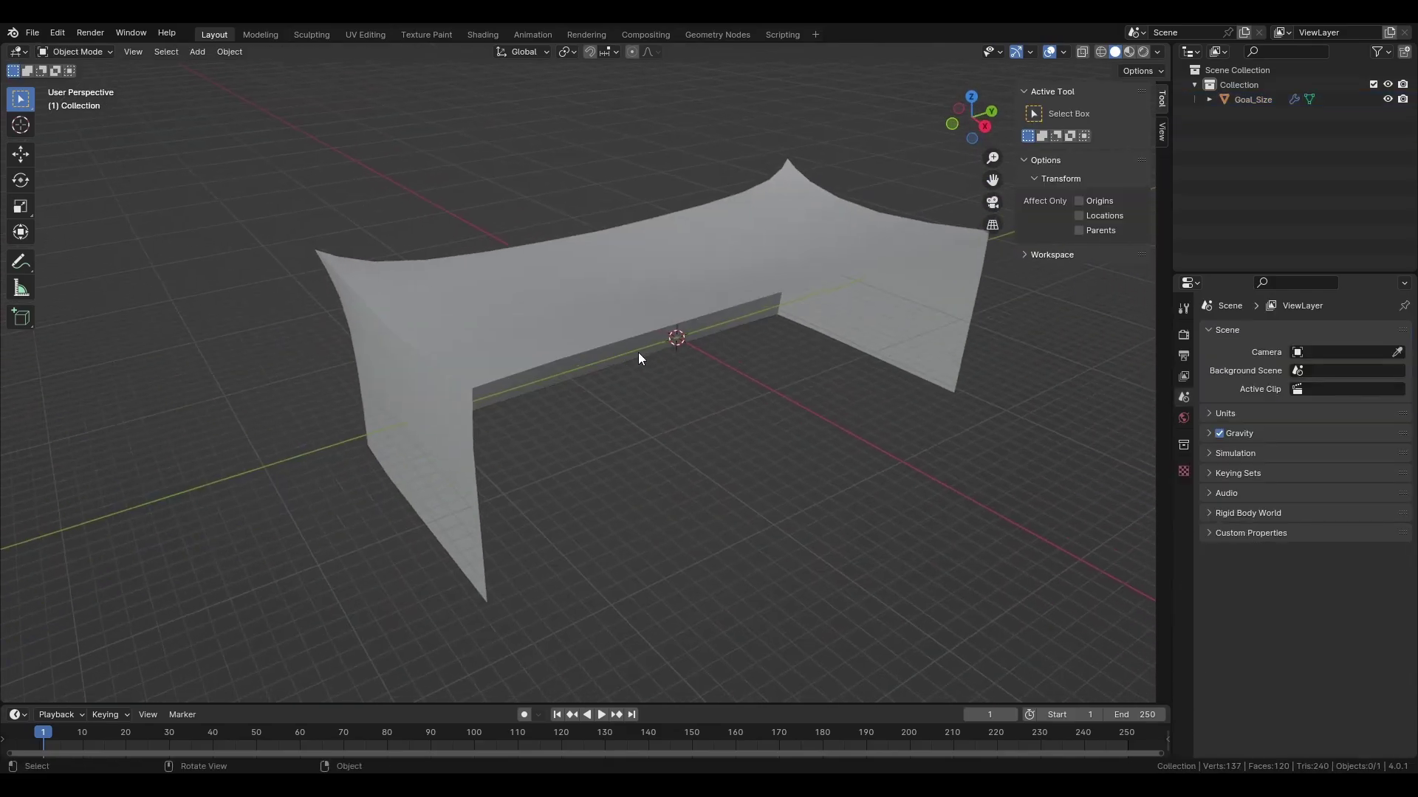
middle_drag(638, 352, 665, 347)
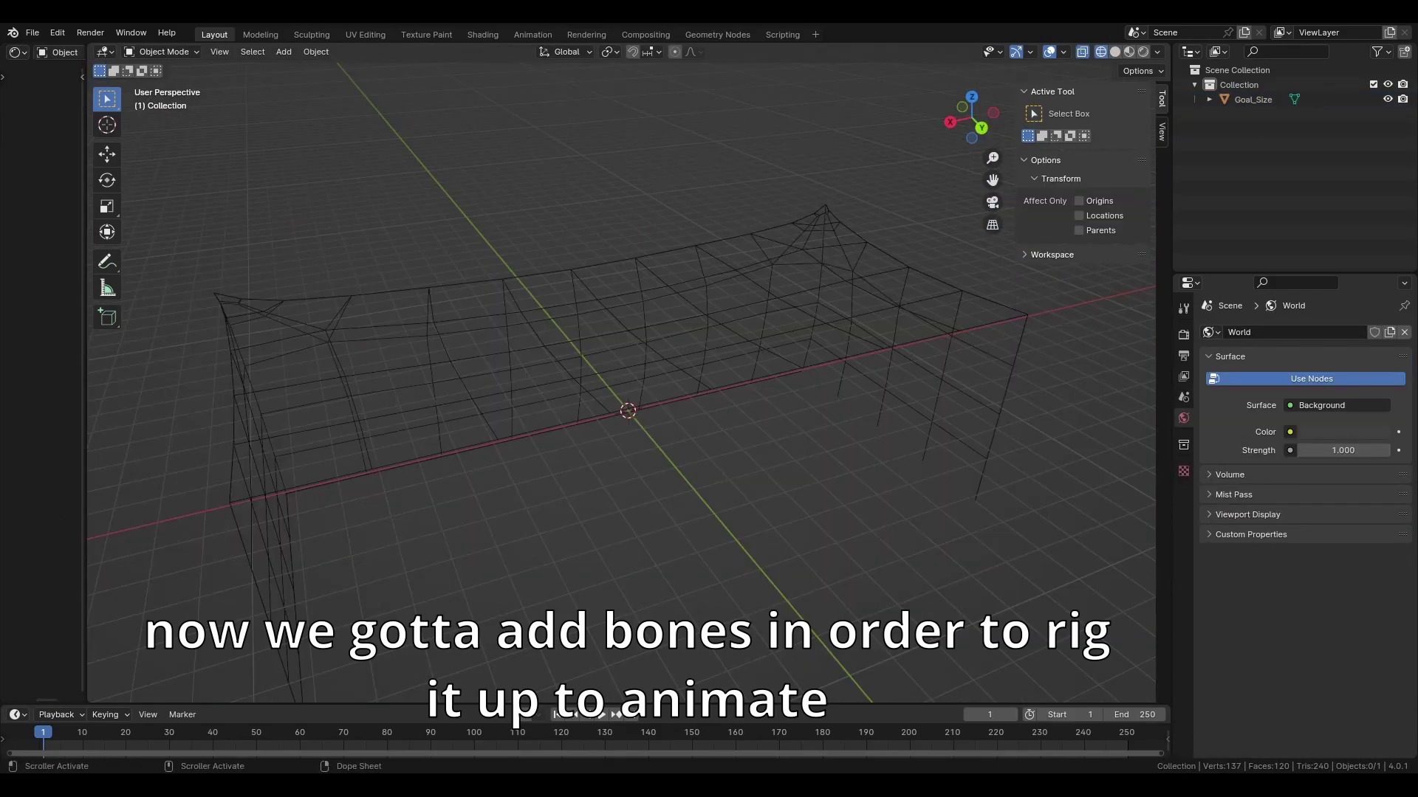
- Add a single-bone armature at the origin and rotate it 90° about the X axis
middle_drag(681, 412, 614, 295)
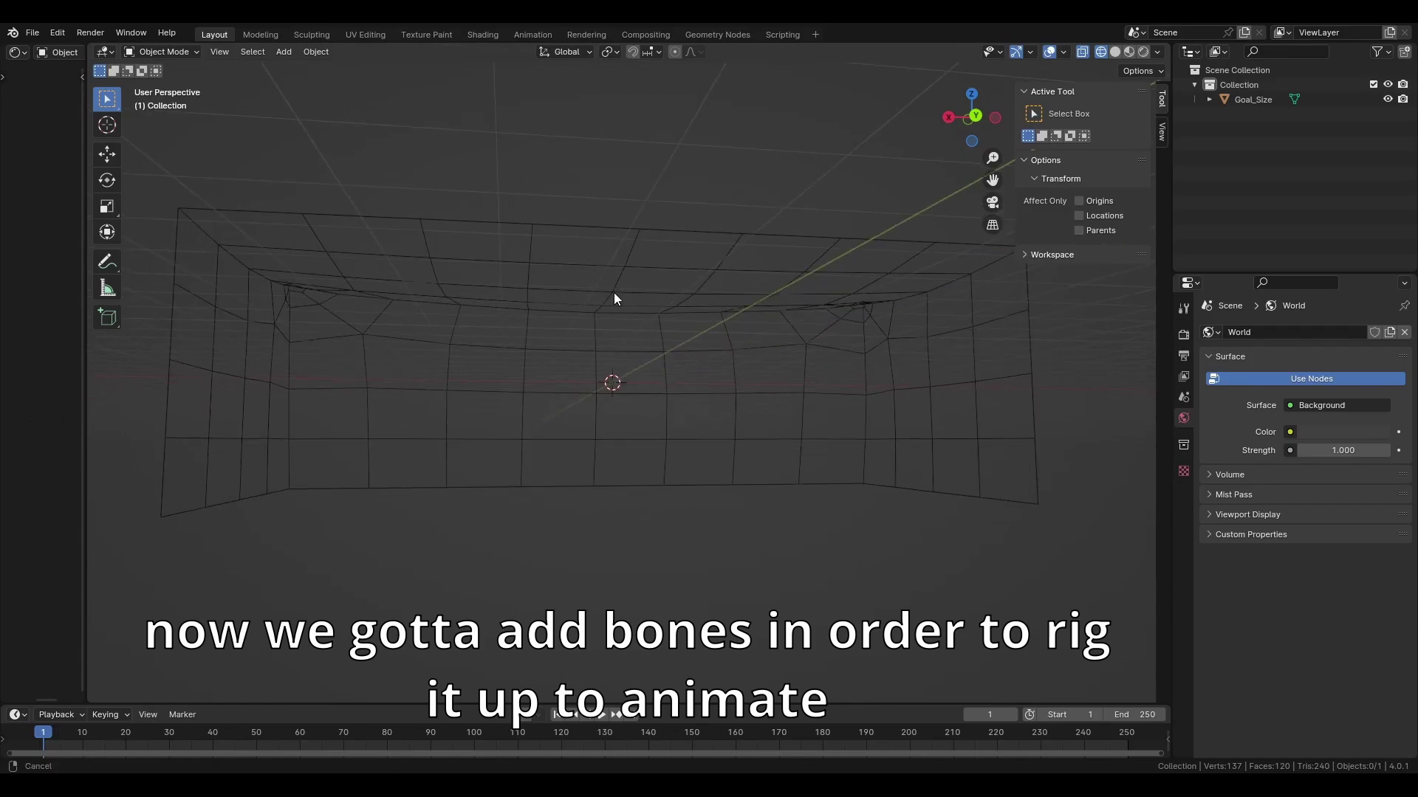
key(shift+a)
key(space)
text(bone)
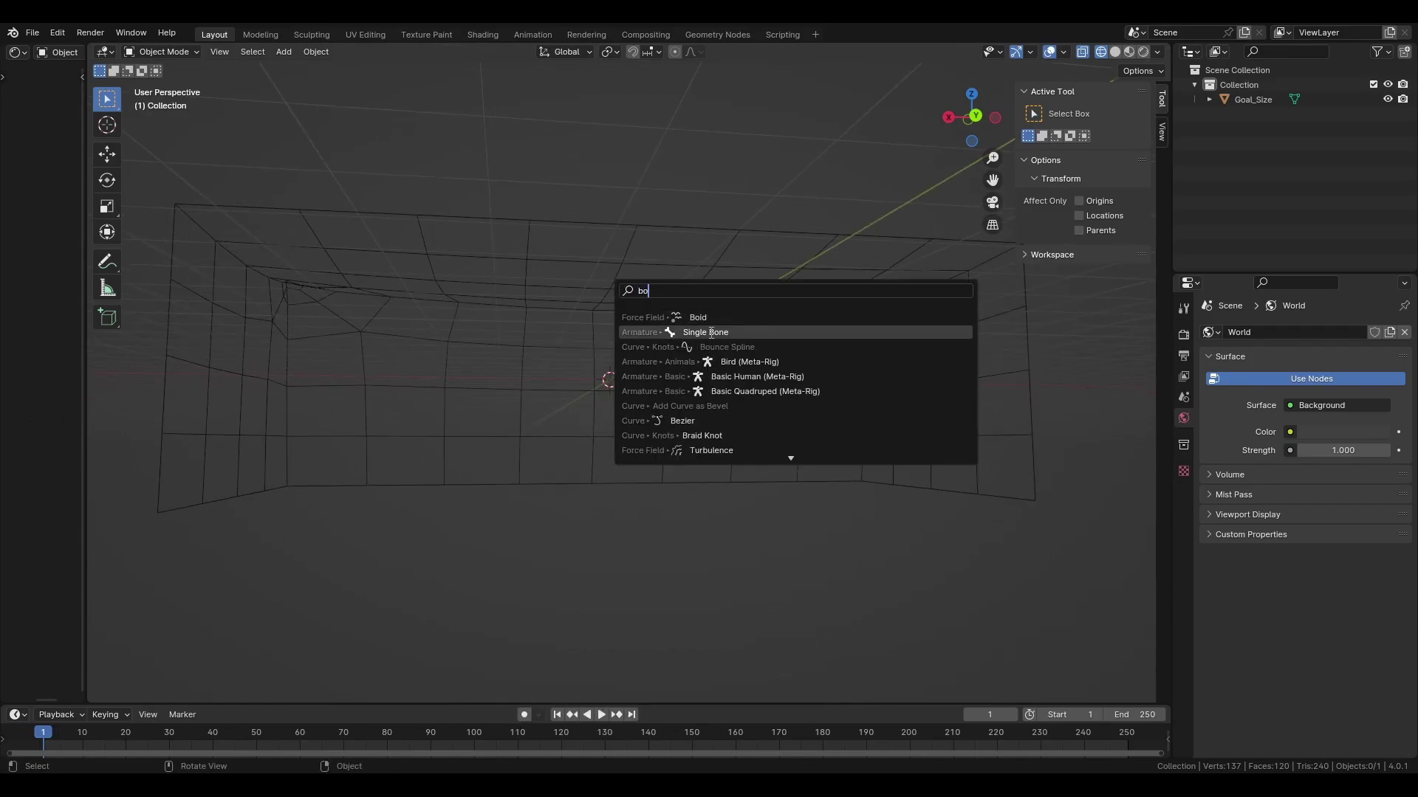
key(Return)
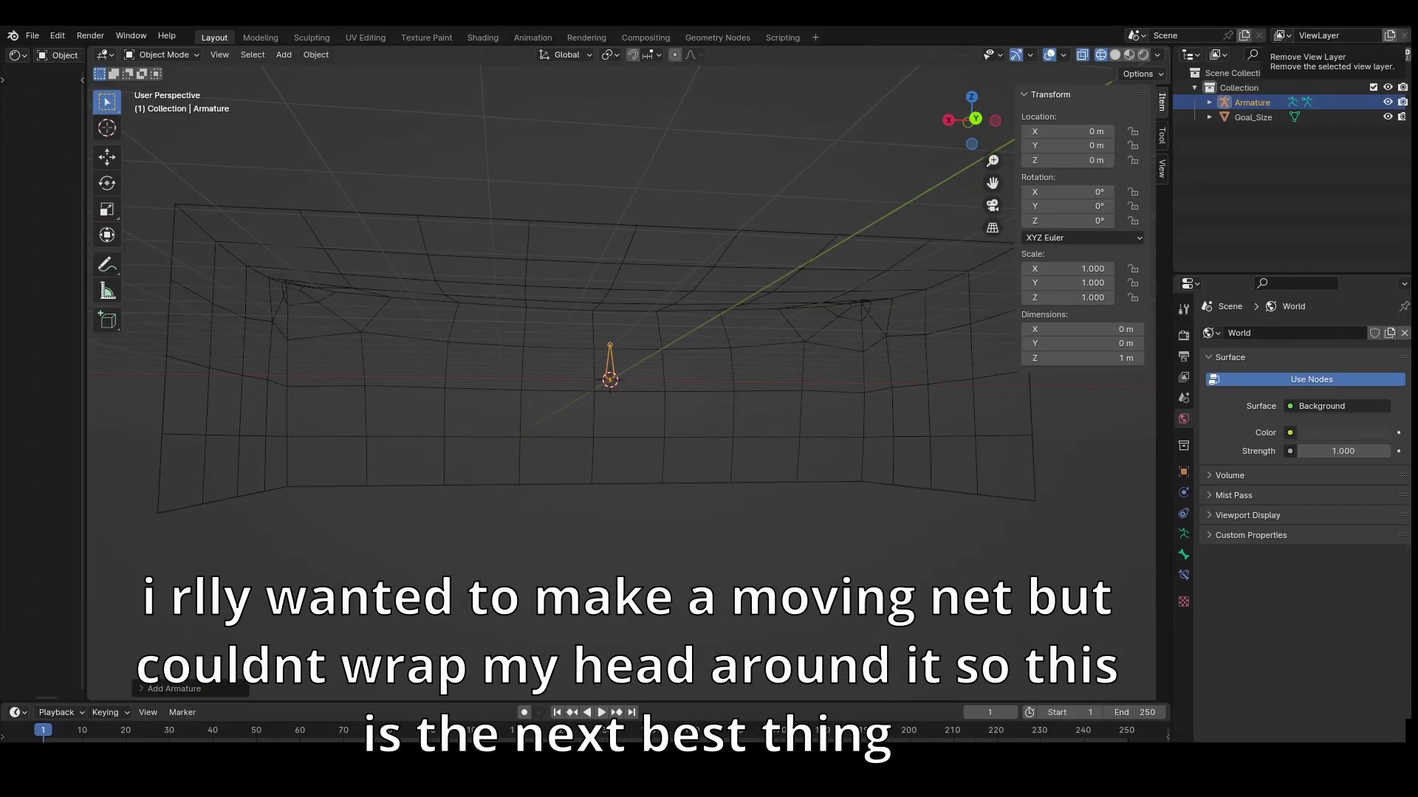
mouse_move(805, 435)
middle_down()
mouse_move(829, 462)
mouse_move(793, 449)
middle_up()
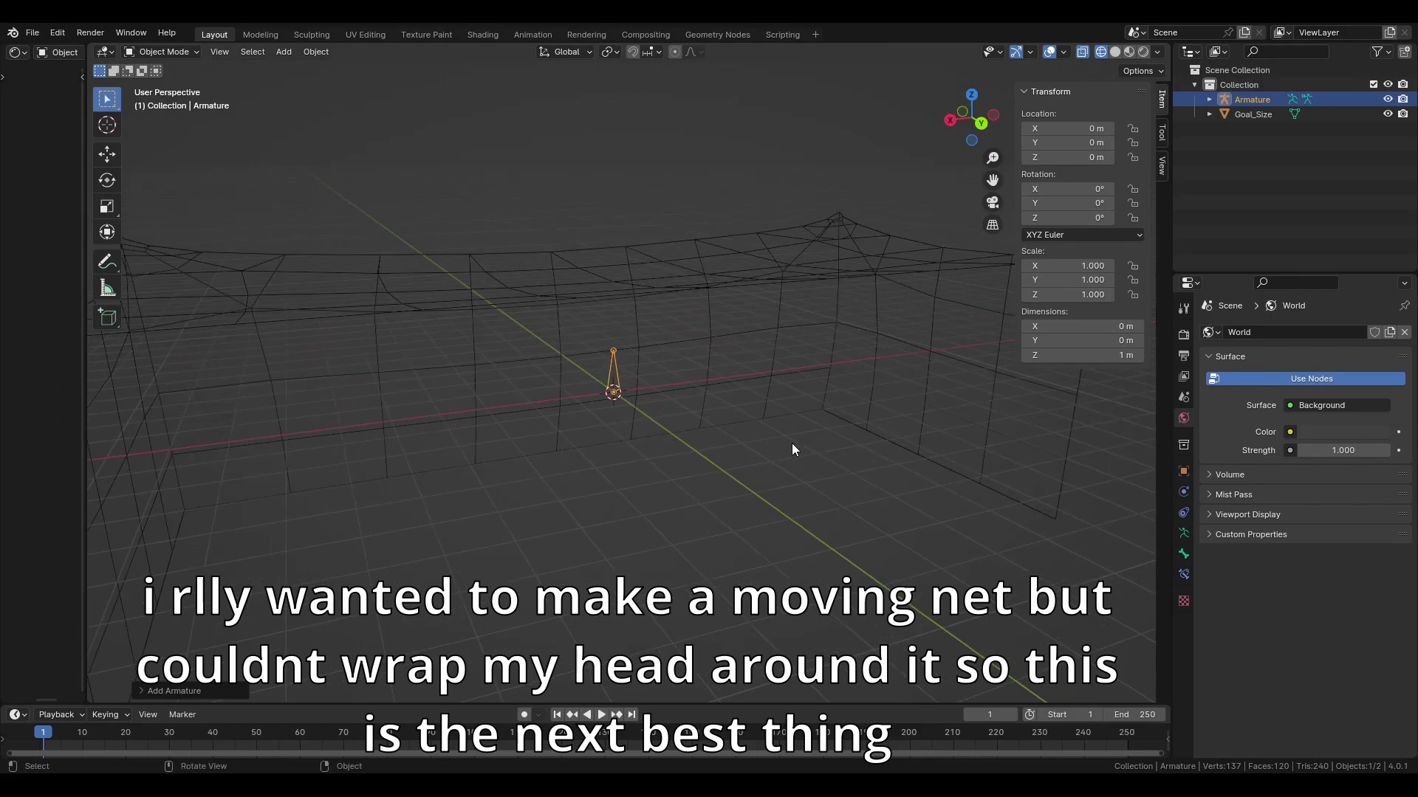
text(90)
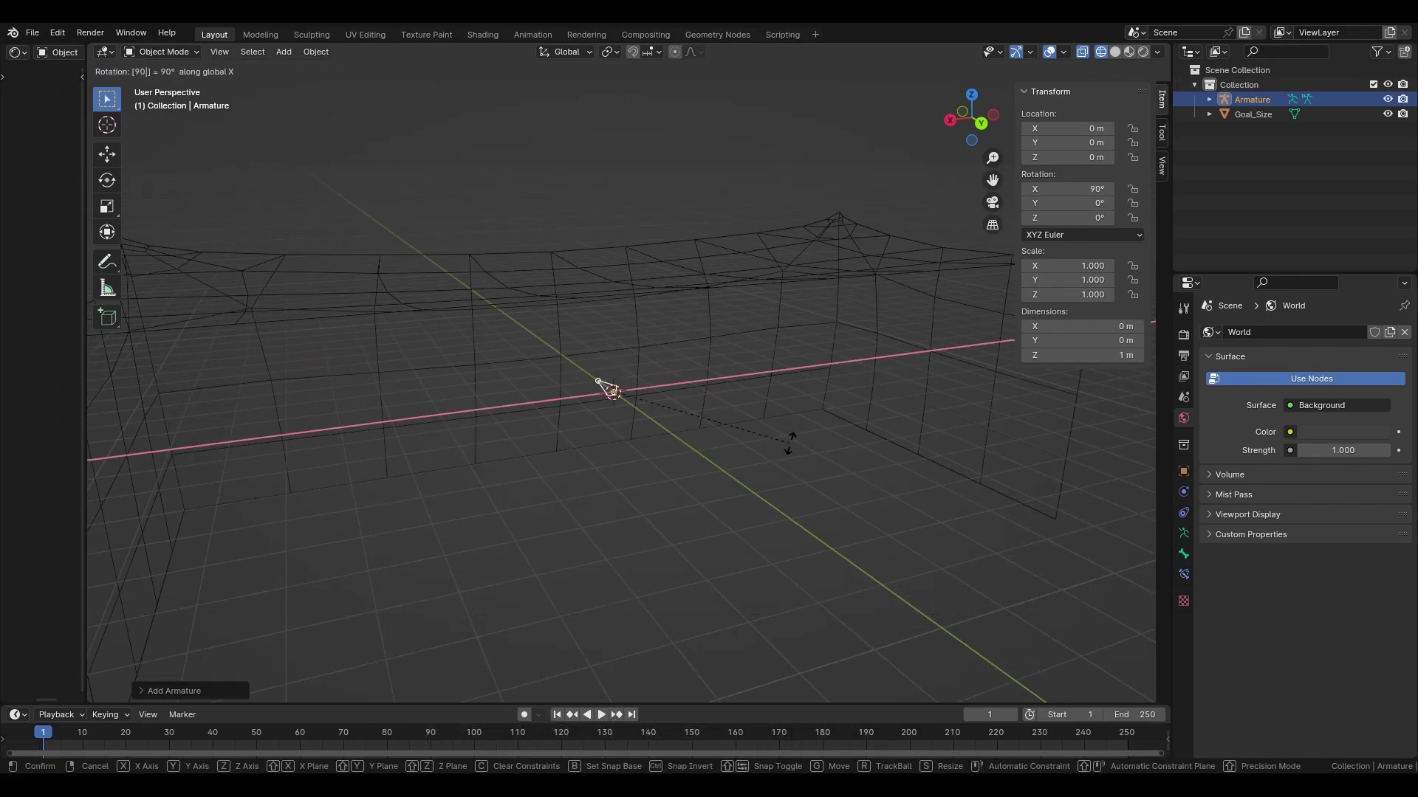
- Move the armature to the net's top front edge, at about 4.5 m in Y and 3.1 m in Z
click(951, 123)
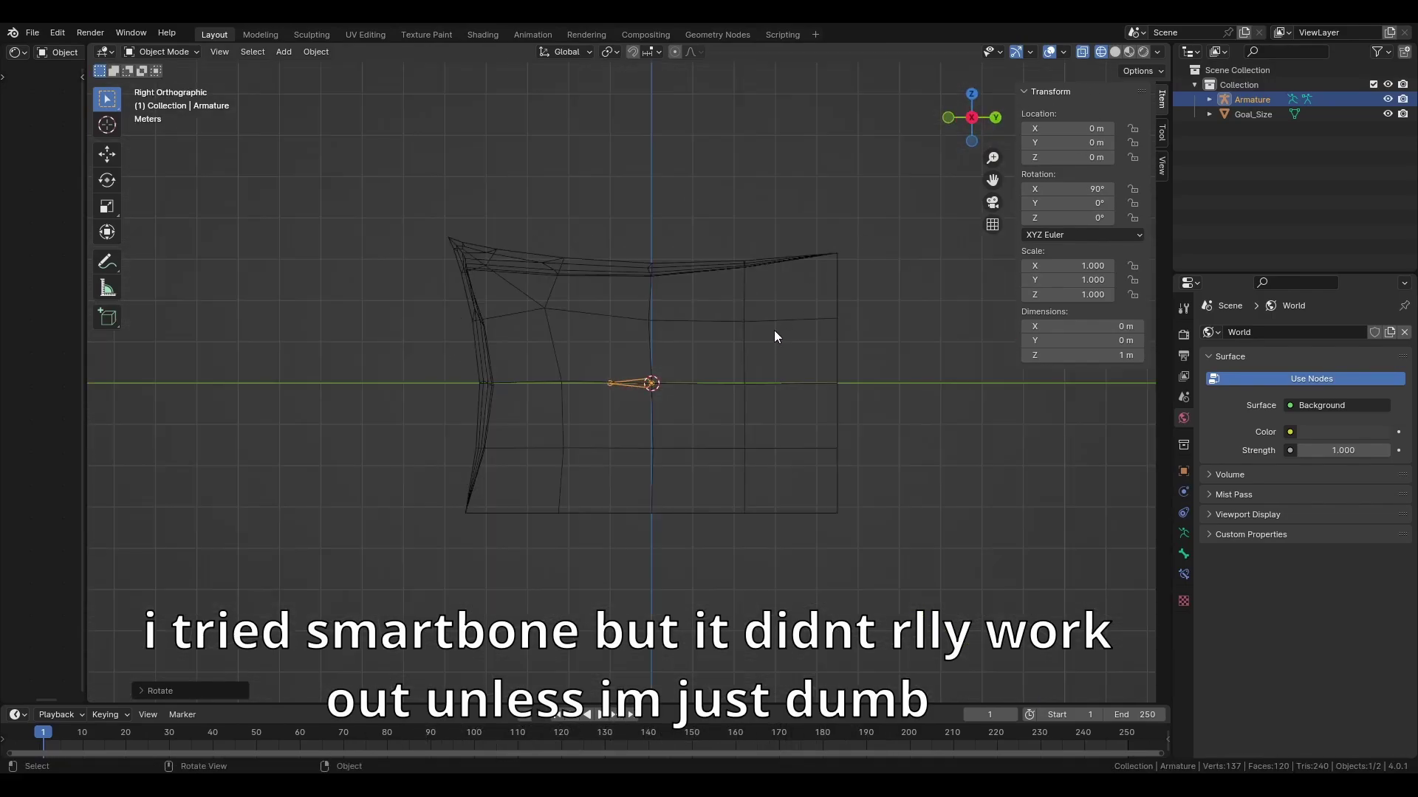
scroll(671, 298, up, 3)
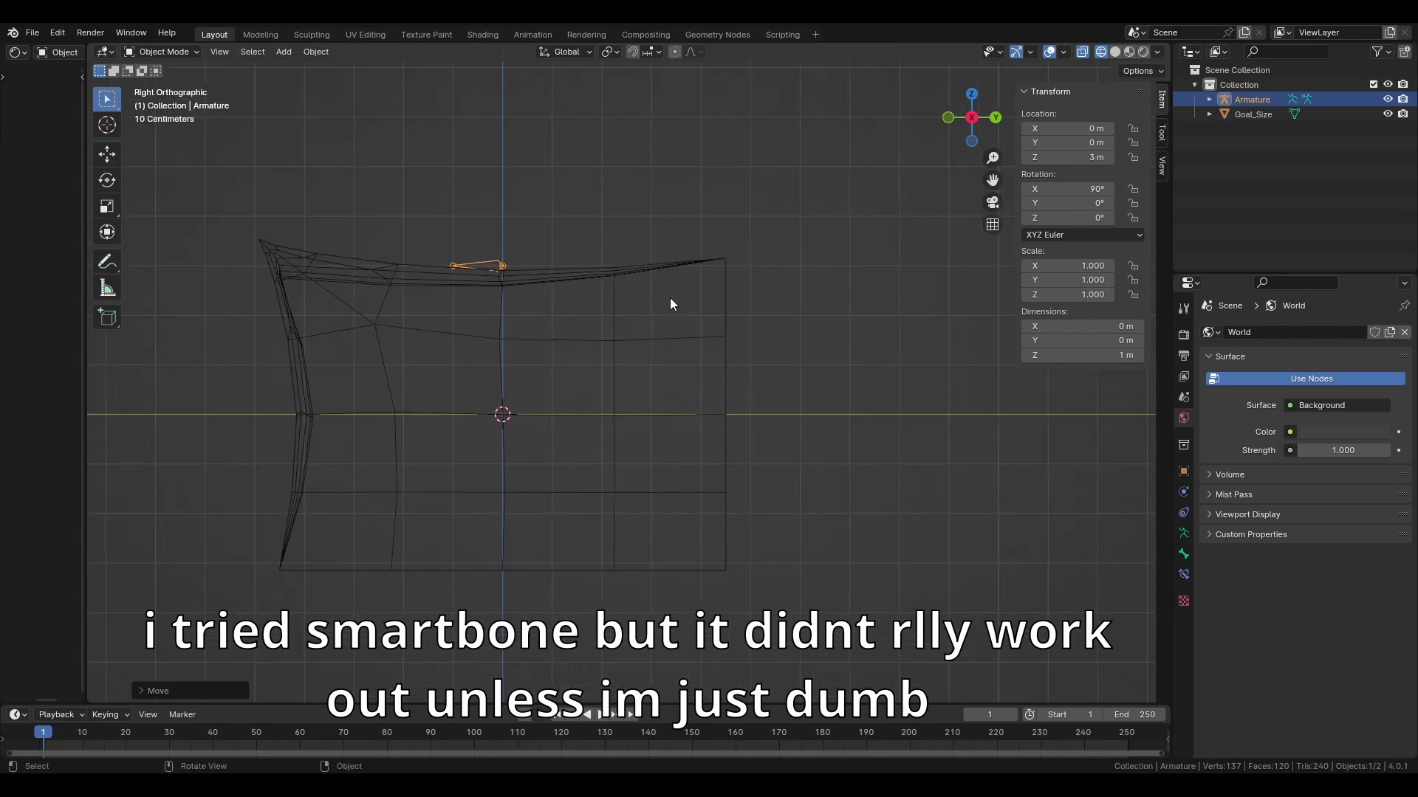
key(g)
key(y)
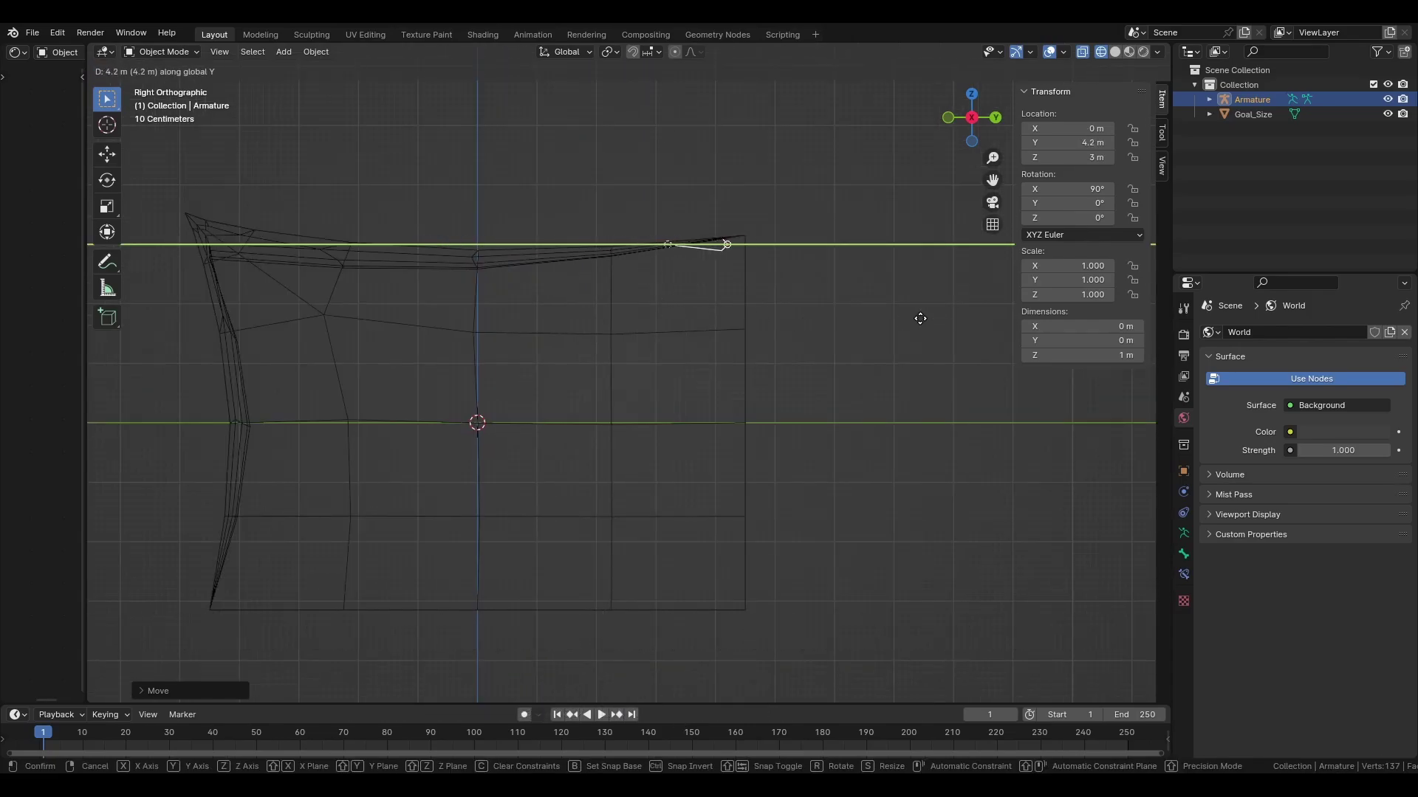
middle_drag(939, 317, 774, 291)
key(g)
- Stretch the bone from the net's front edge along its roof to about 4.5 m long, adjusting its tail to the roof
key(Tab)
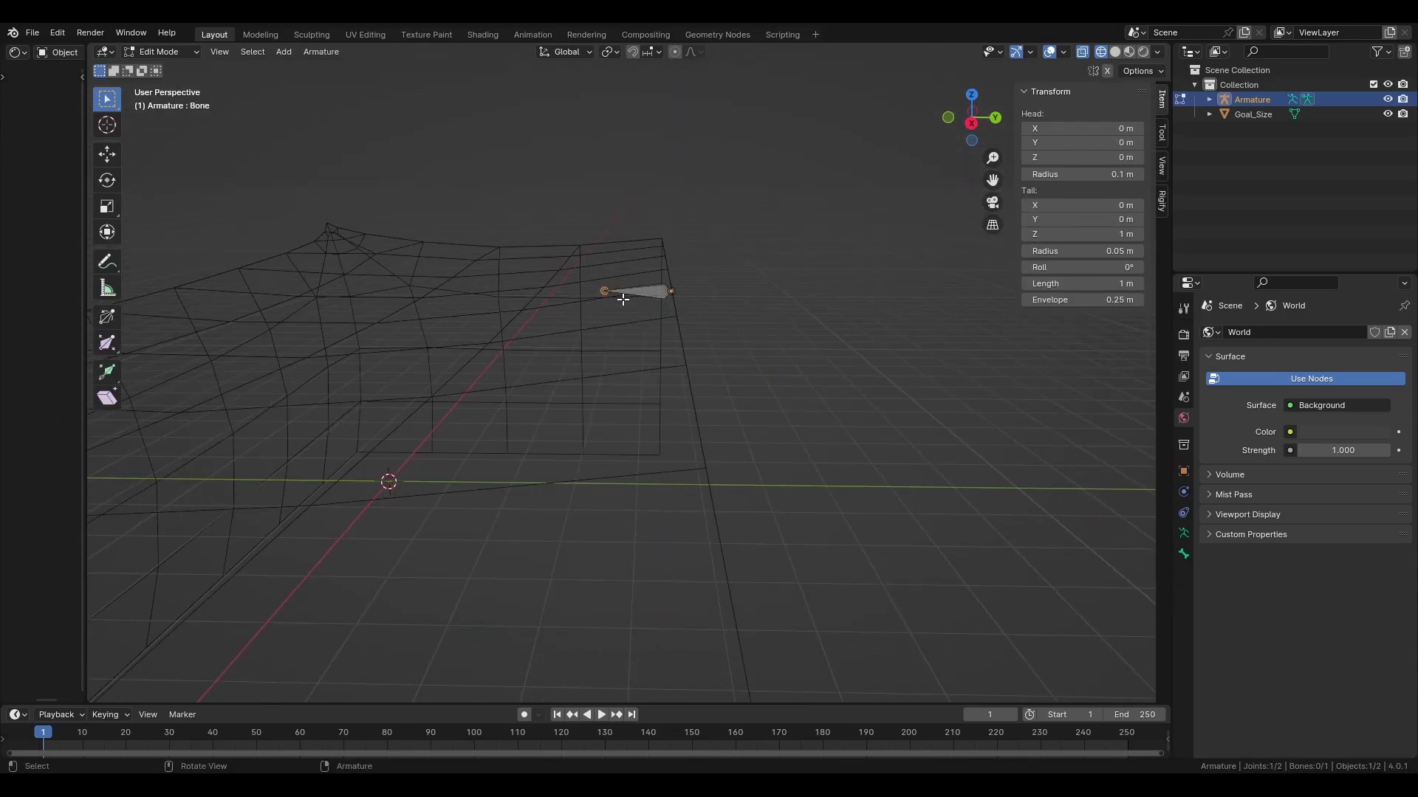
shift+middle_drag(638, 333, 766, 376)
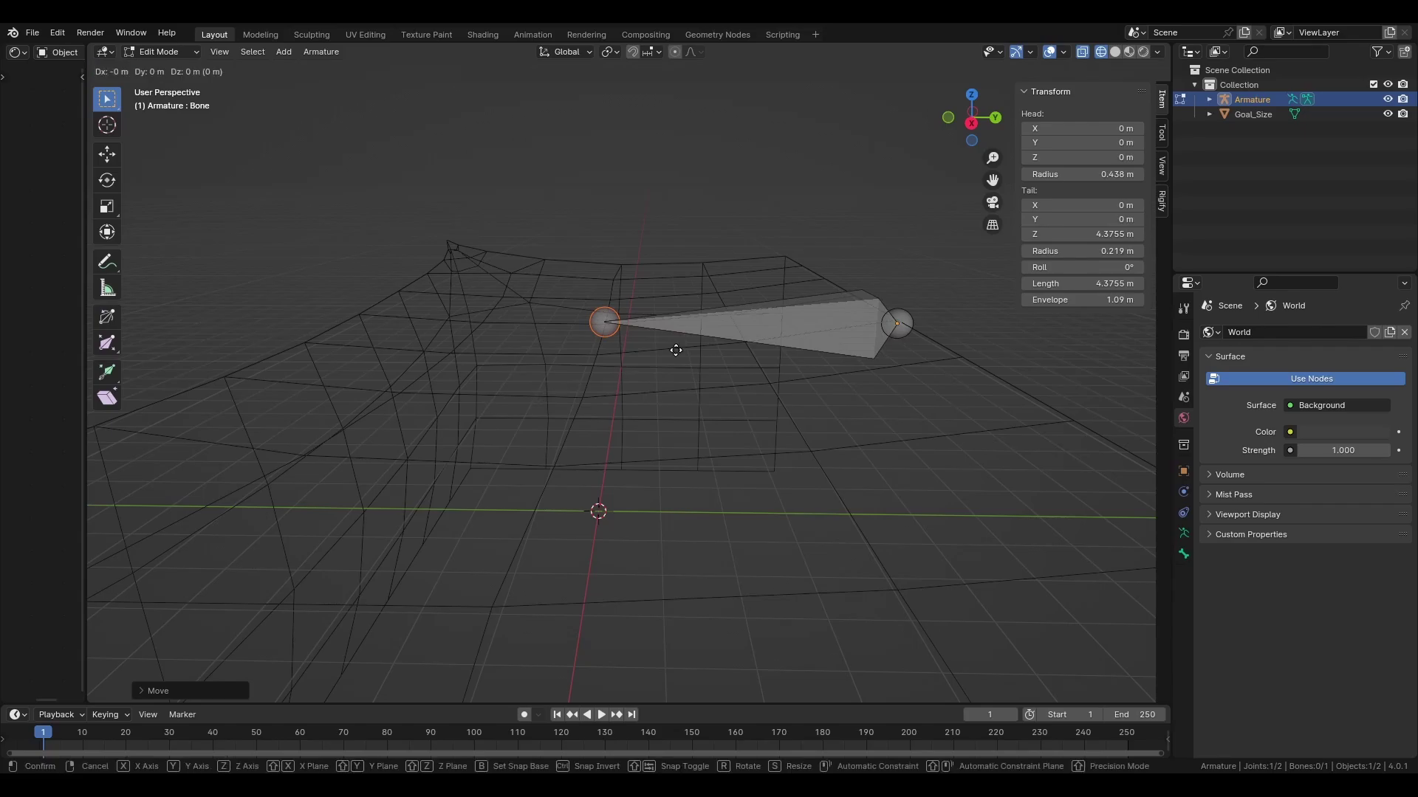
key(z)
mouse_move(722, 321)
middle_down()
mouse_move(734, 300)
mouse_move(718, 333)
middle_up()
key(g)
click(716, 318)
- Extrude a second roof bone to the net's back edge and two more bones down the back panel
key(e)
click(718, 328)
drag(976, 131, 877, 286)
key(e)
key(z)
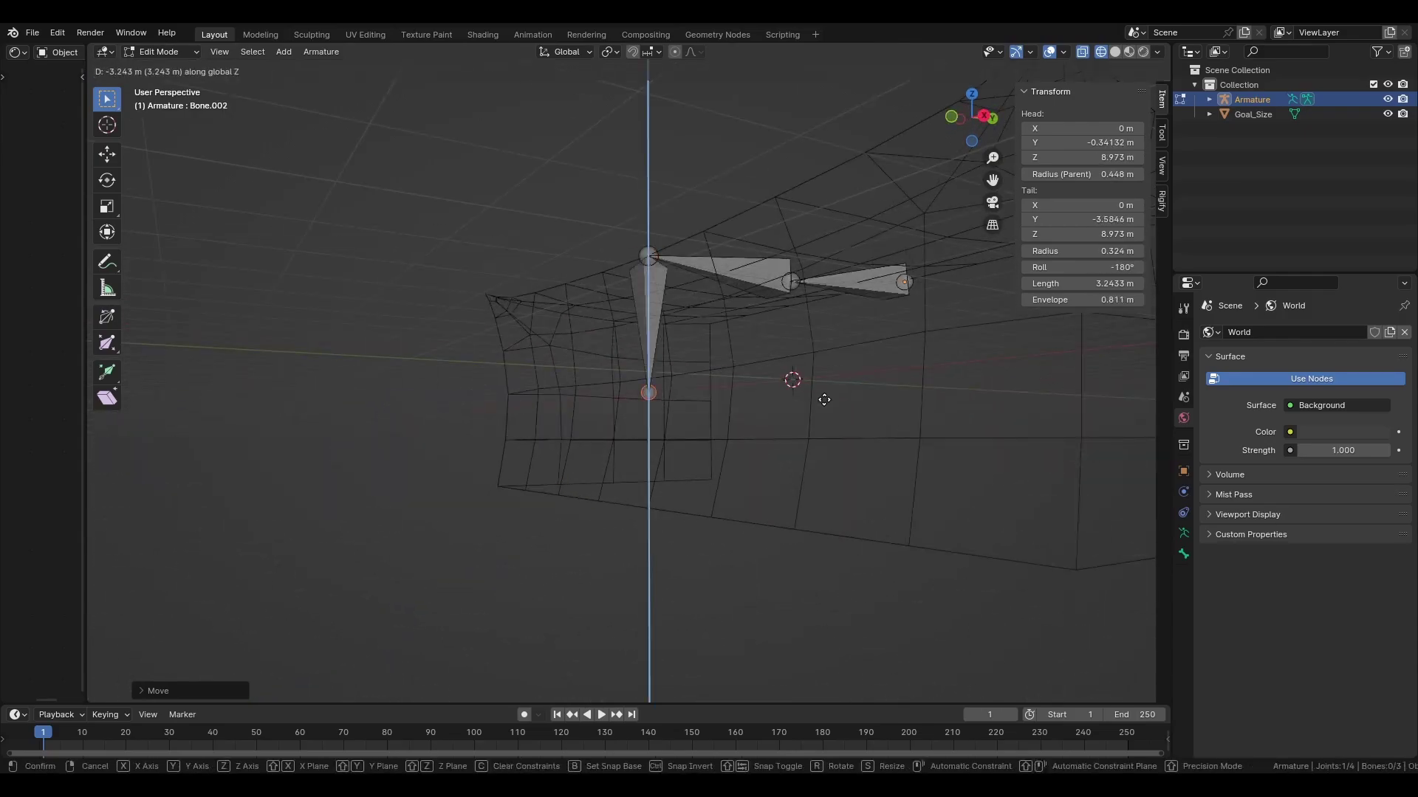
key(y)
click(715, 390)
key(e)
middle_drag(715, 390, 738, 305)
click(830, 516)
key(Tab)
key(Tab)
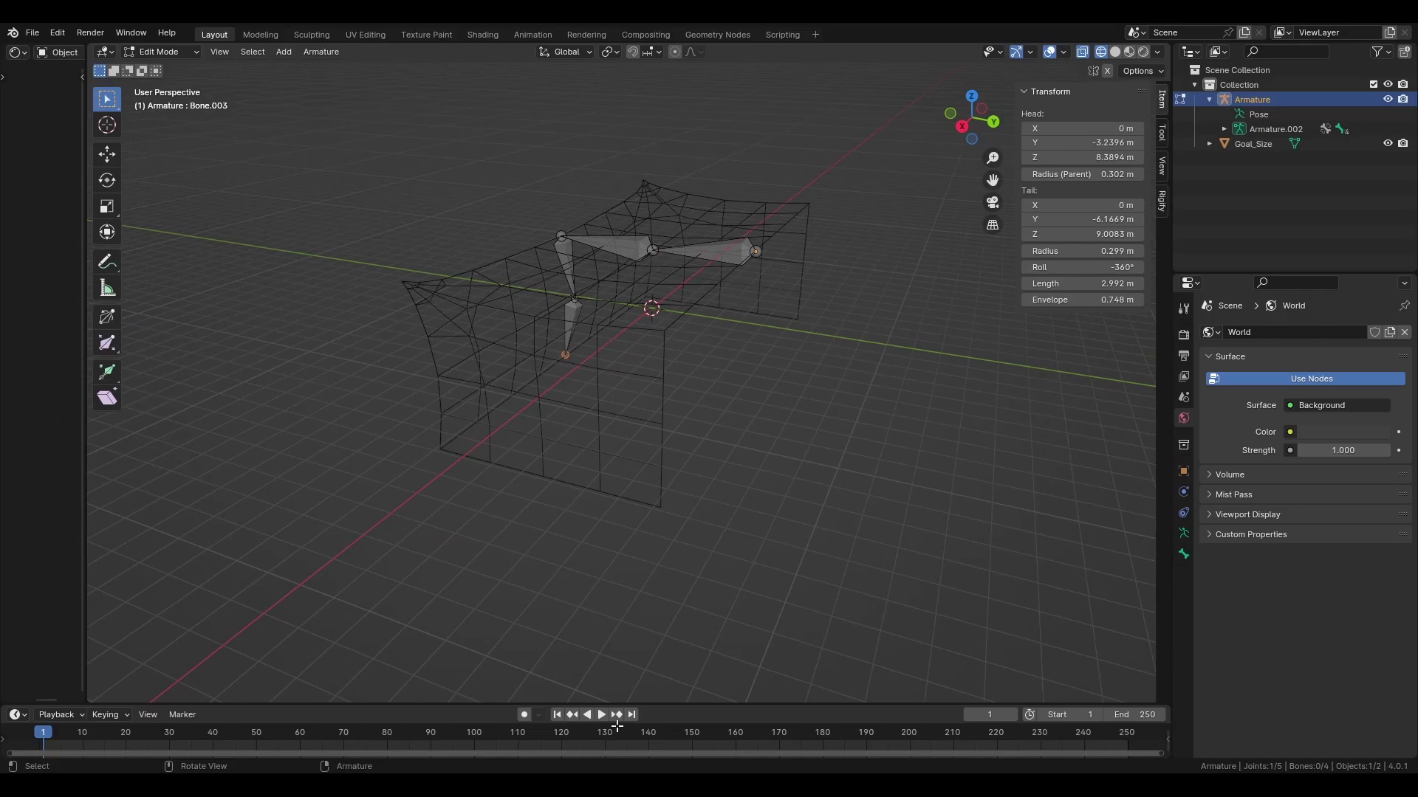
- Duplicate the four-bone chain across the net and copy one more chain for the side panel
middle_drag(627, 590, 633, 370)
key(a)
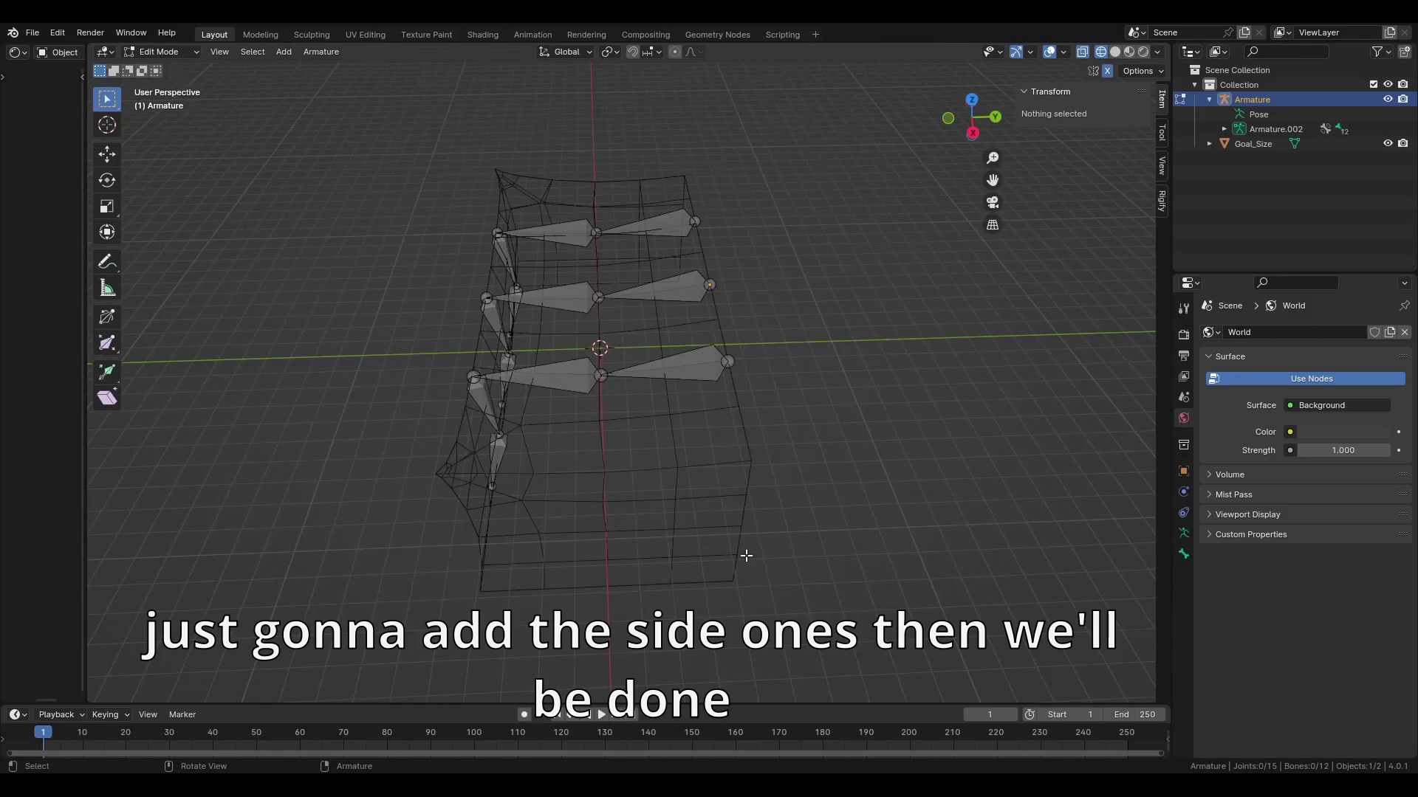
middle_drag(739, 398, 716, 438)
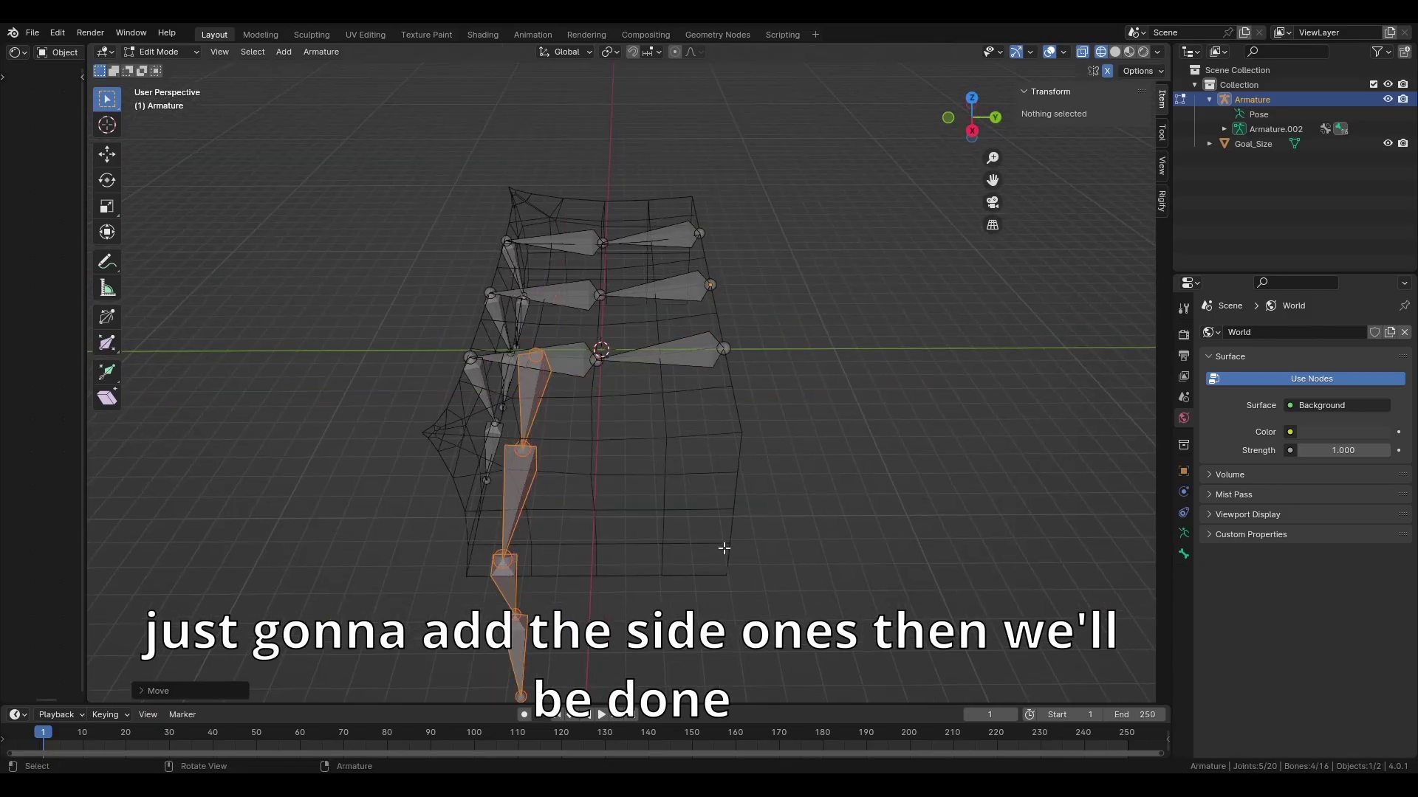
- Delete the two roof bones from the chain copied for the side panel
middle_drag(724, 548, 768, 354)
click(804, 349)
key(x)
click(768, 354)
click(738, 327)
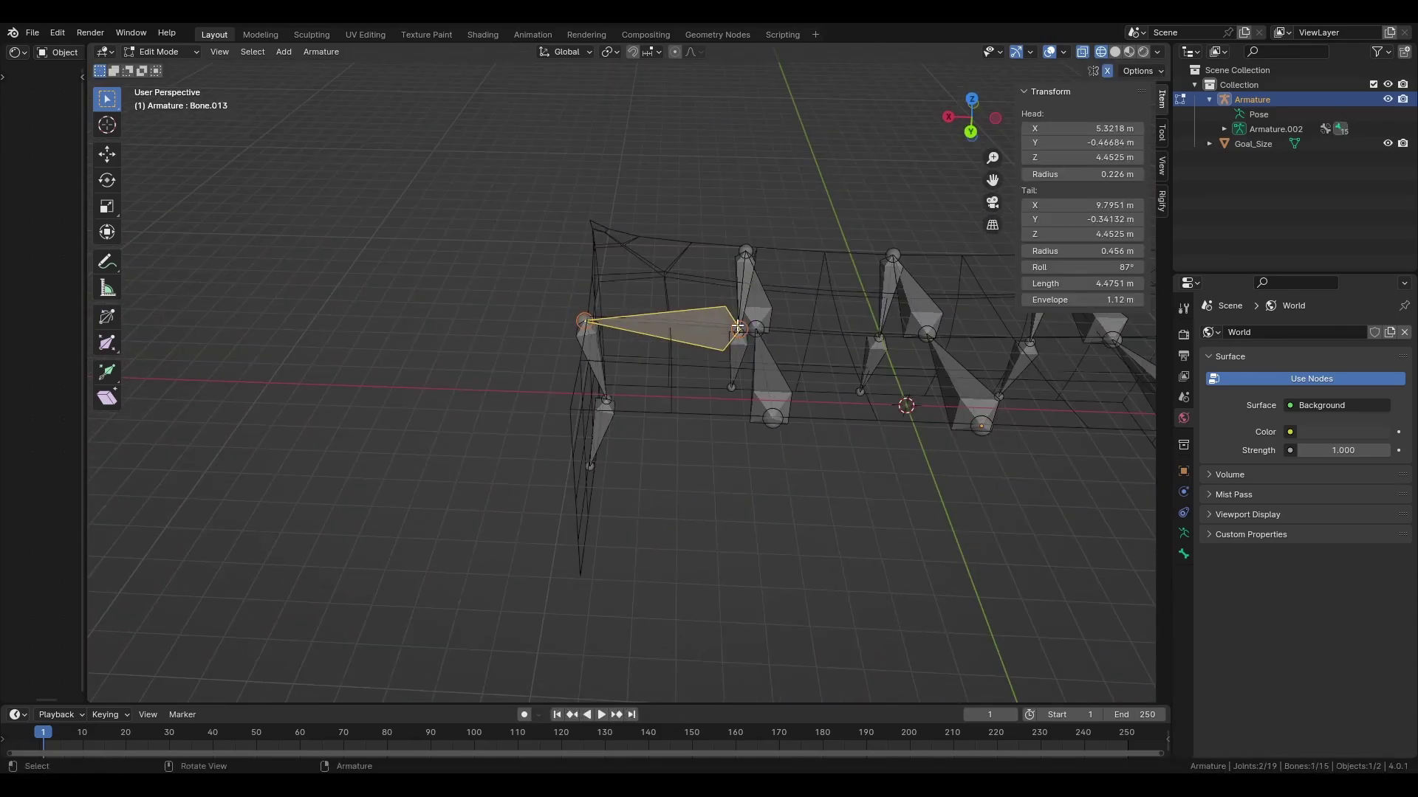
click(669, 338)
- Move the middle joint of the side chain along X to follow the side panel
middle_drag(669, 337, 700, 374)
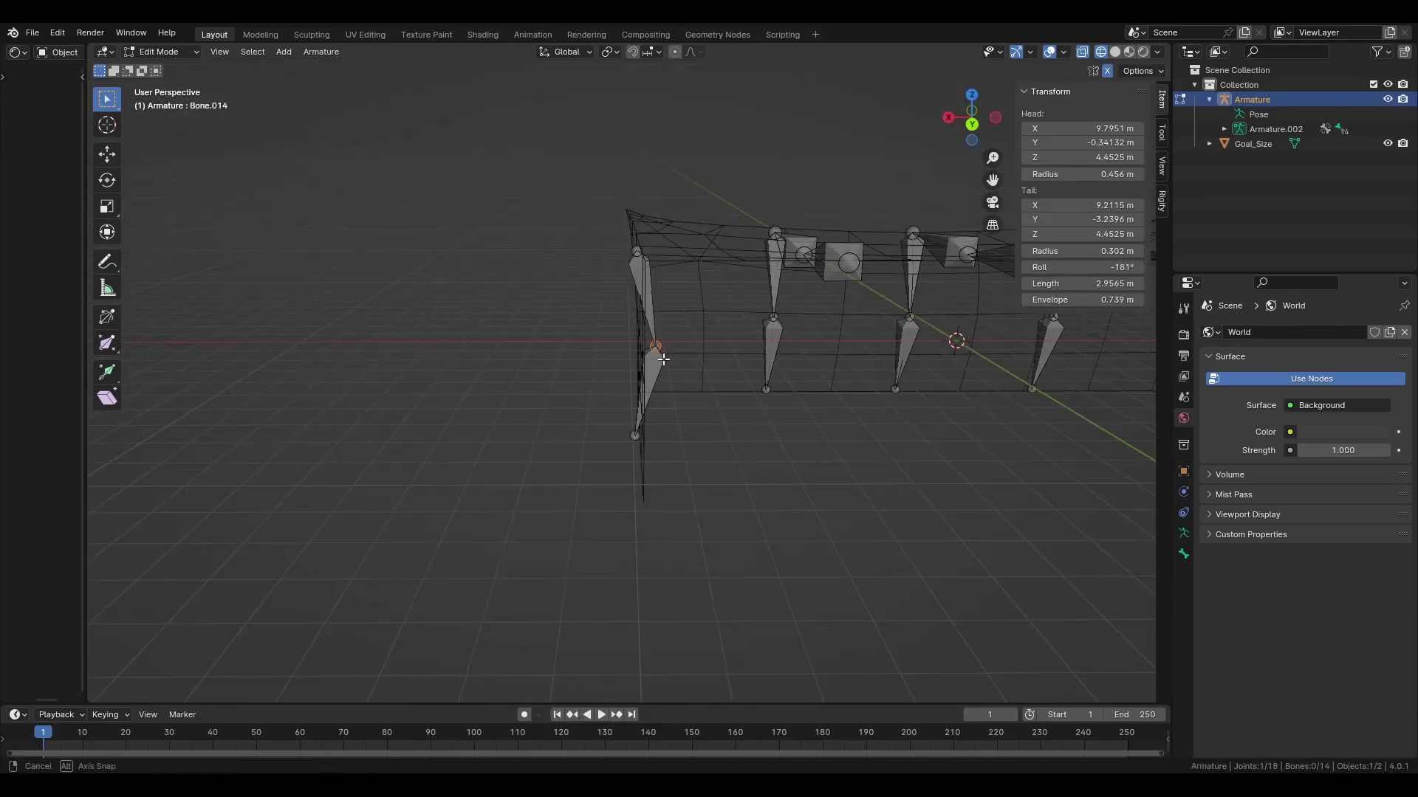
key(g)
key(x)
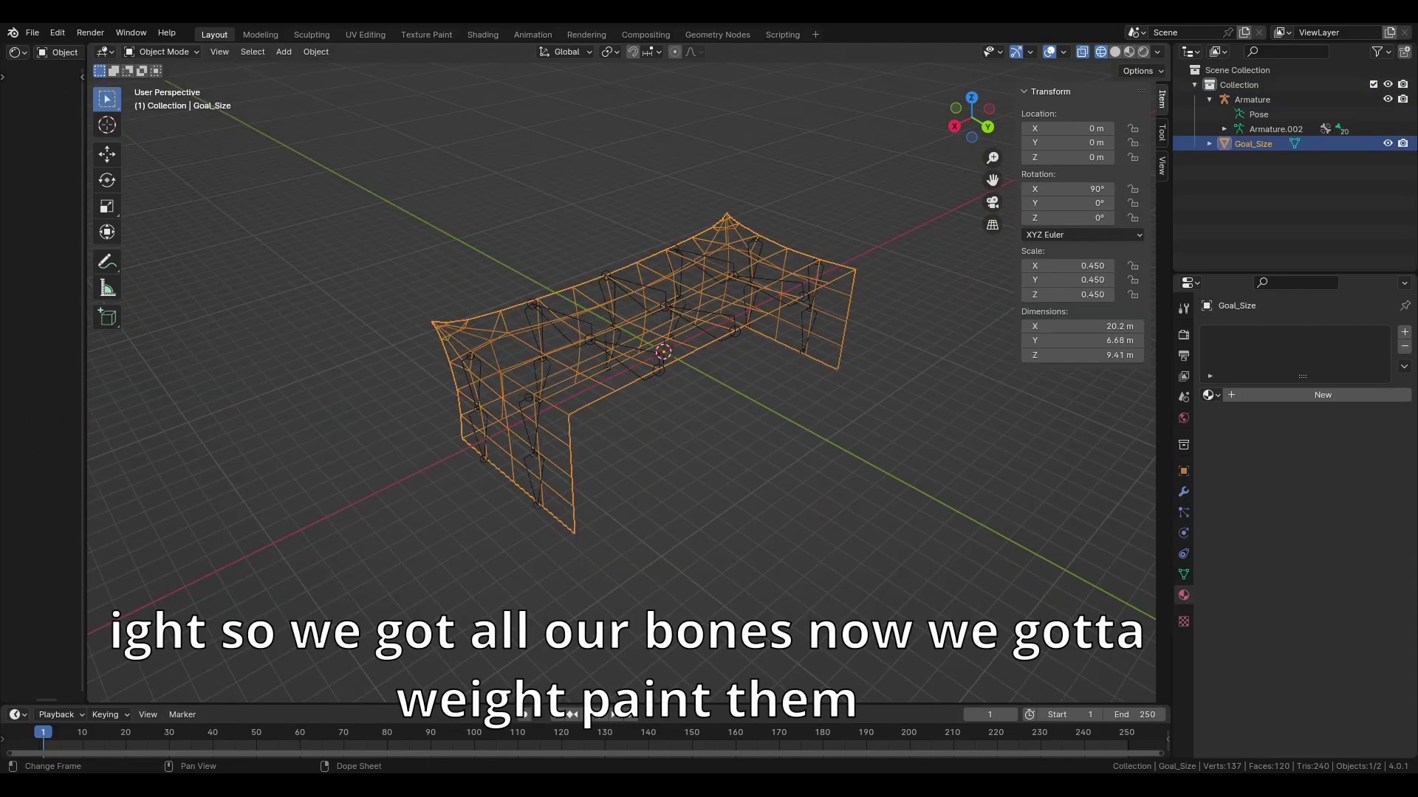
- Parent the Goal_Size net mesh to the armature with automatic weights
scroll(718, 529, up, 3)
click(688, 424)
middle_drag(717, 529, 650, 326)
click(635, 397)
shift+click(666, 245)
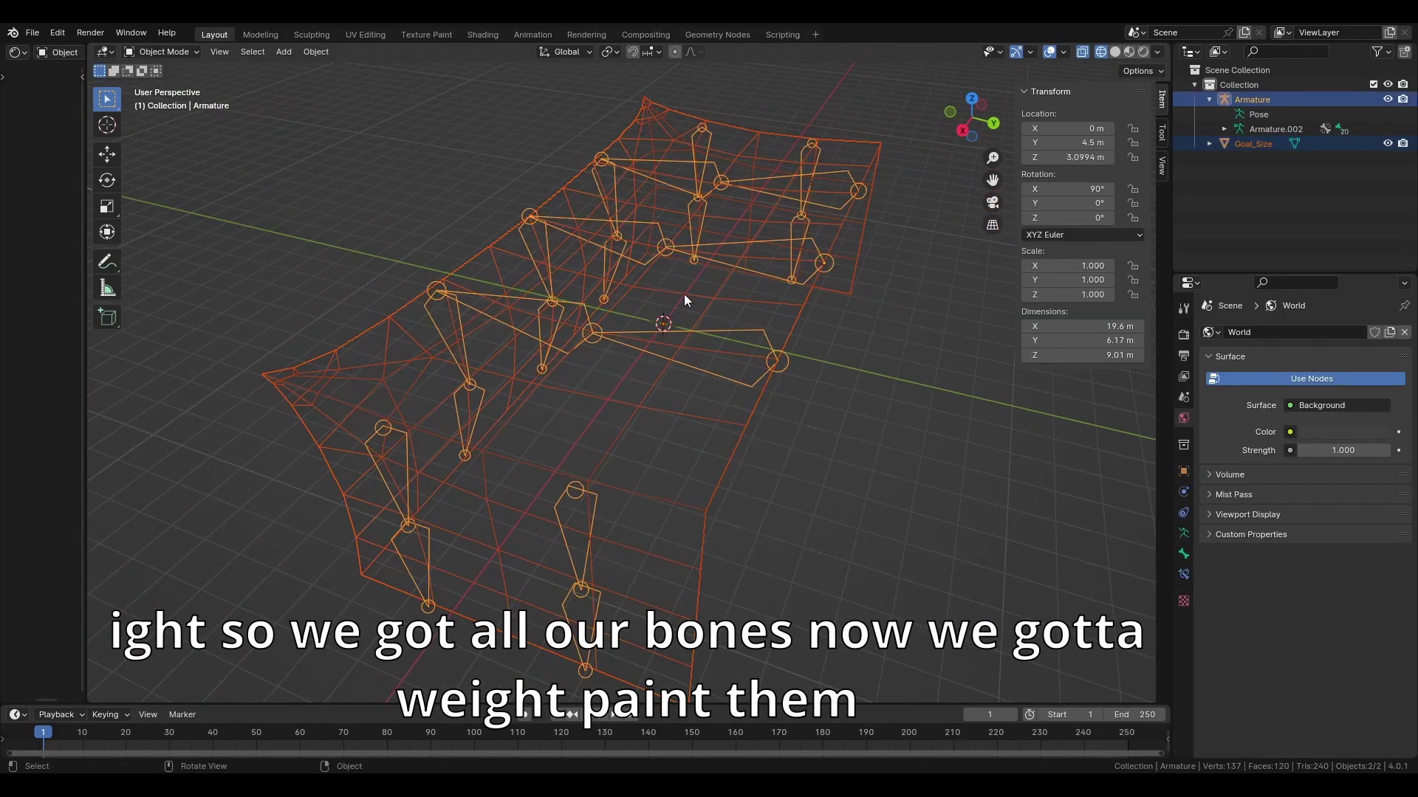
key(ctrl+p)
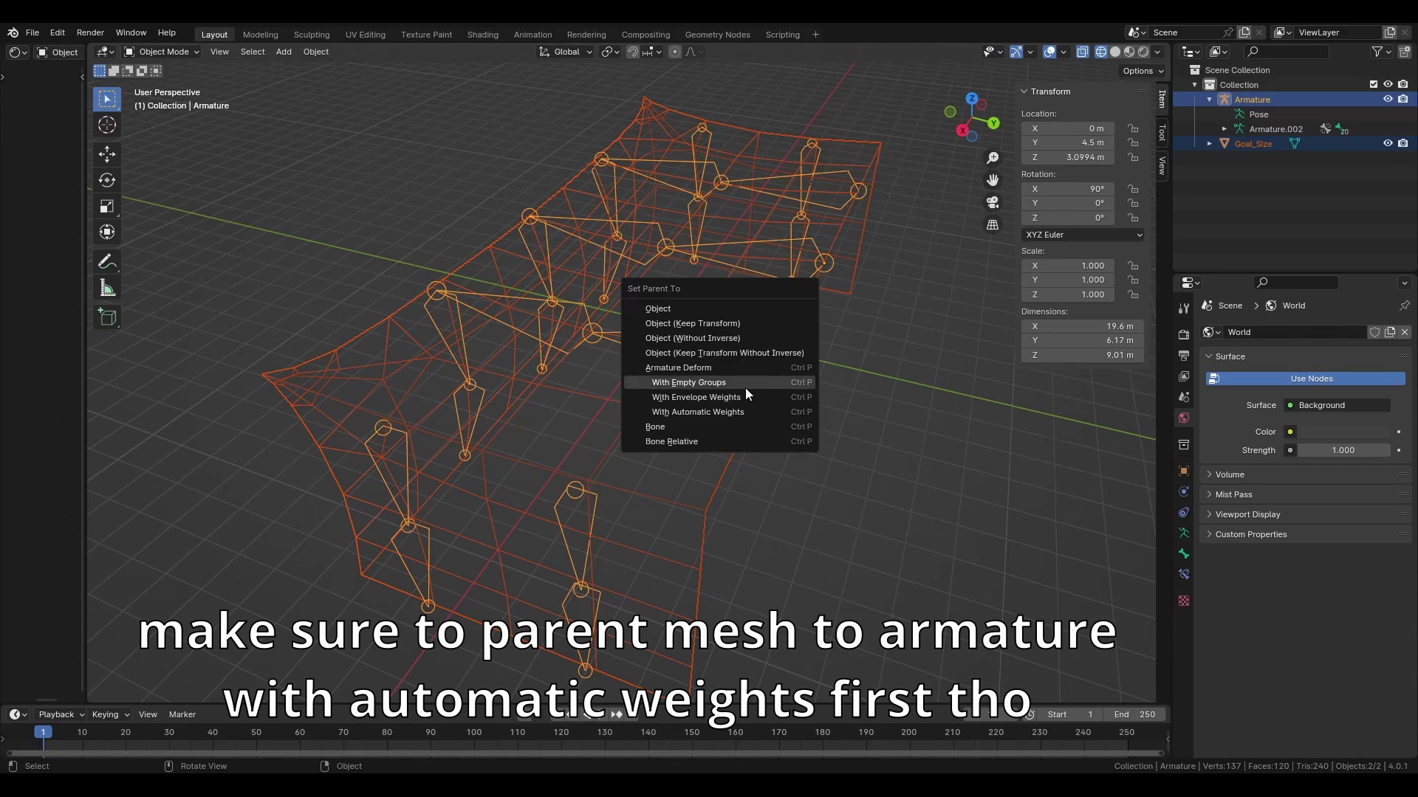
click(710, 414)
middle_drag(864, 491, 818, 471)
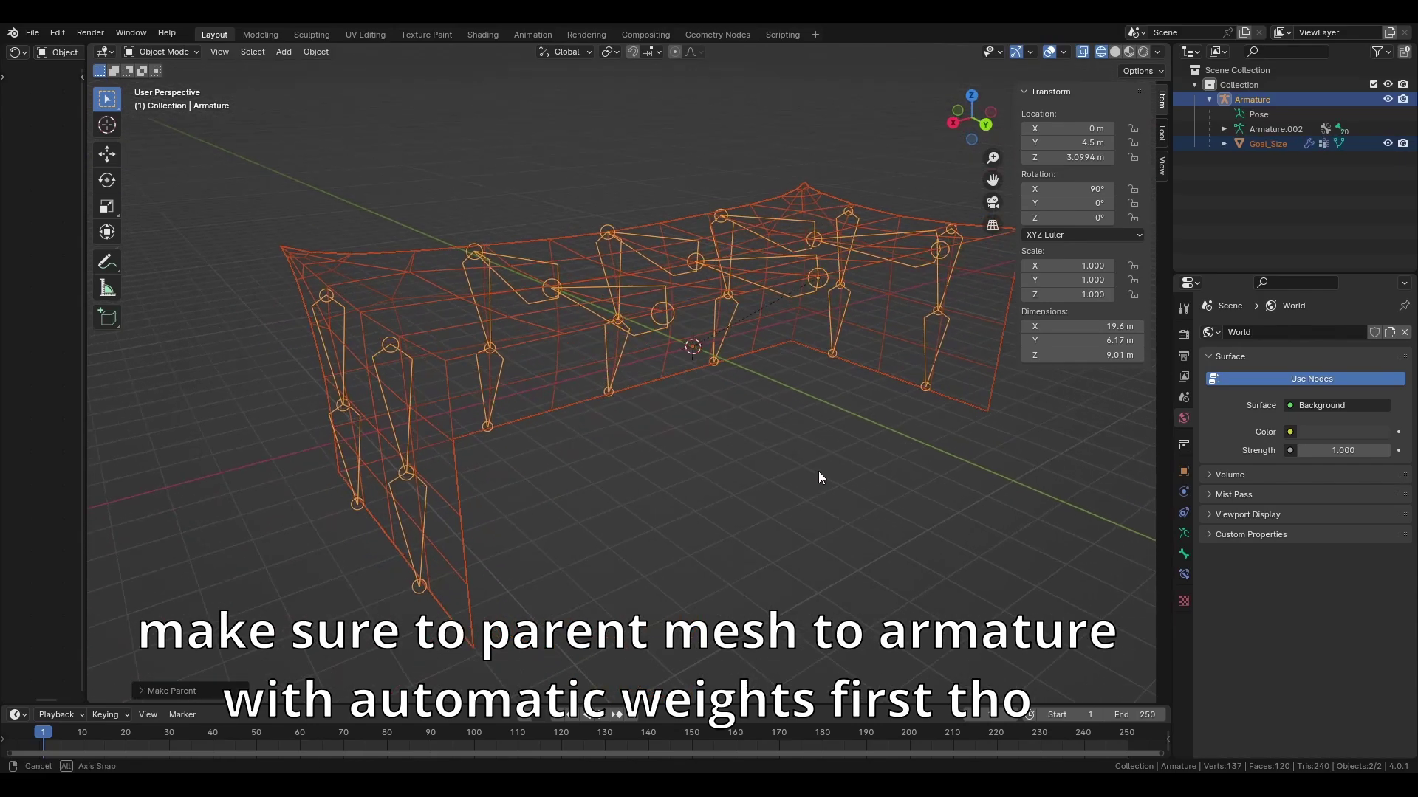
click(825, 477)
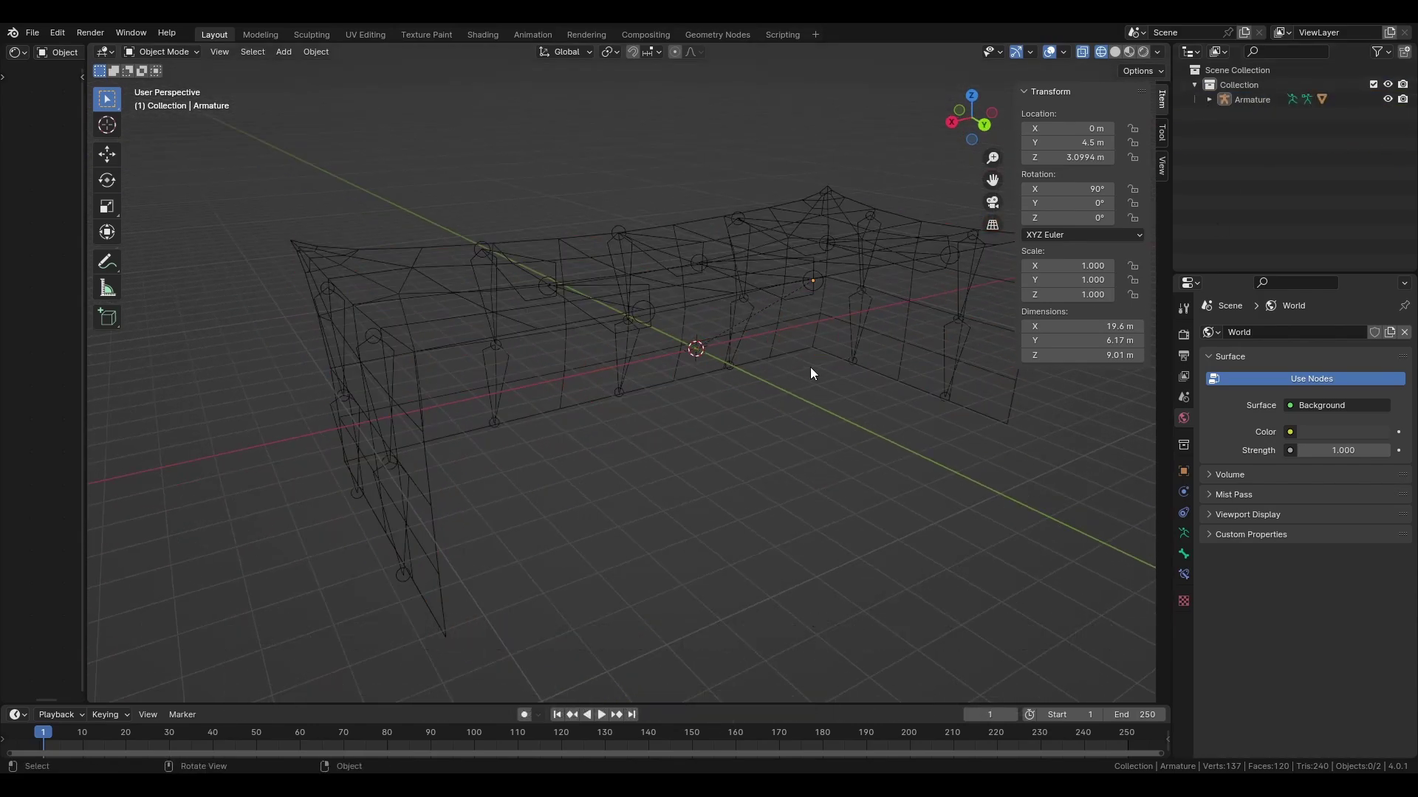
- Display the rigged goal net in solid shading
mouse_move(811, 373)
middle_down()
mouse_move(712, 295)
mouse_move(734, 357)
middle_up()
key(z)
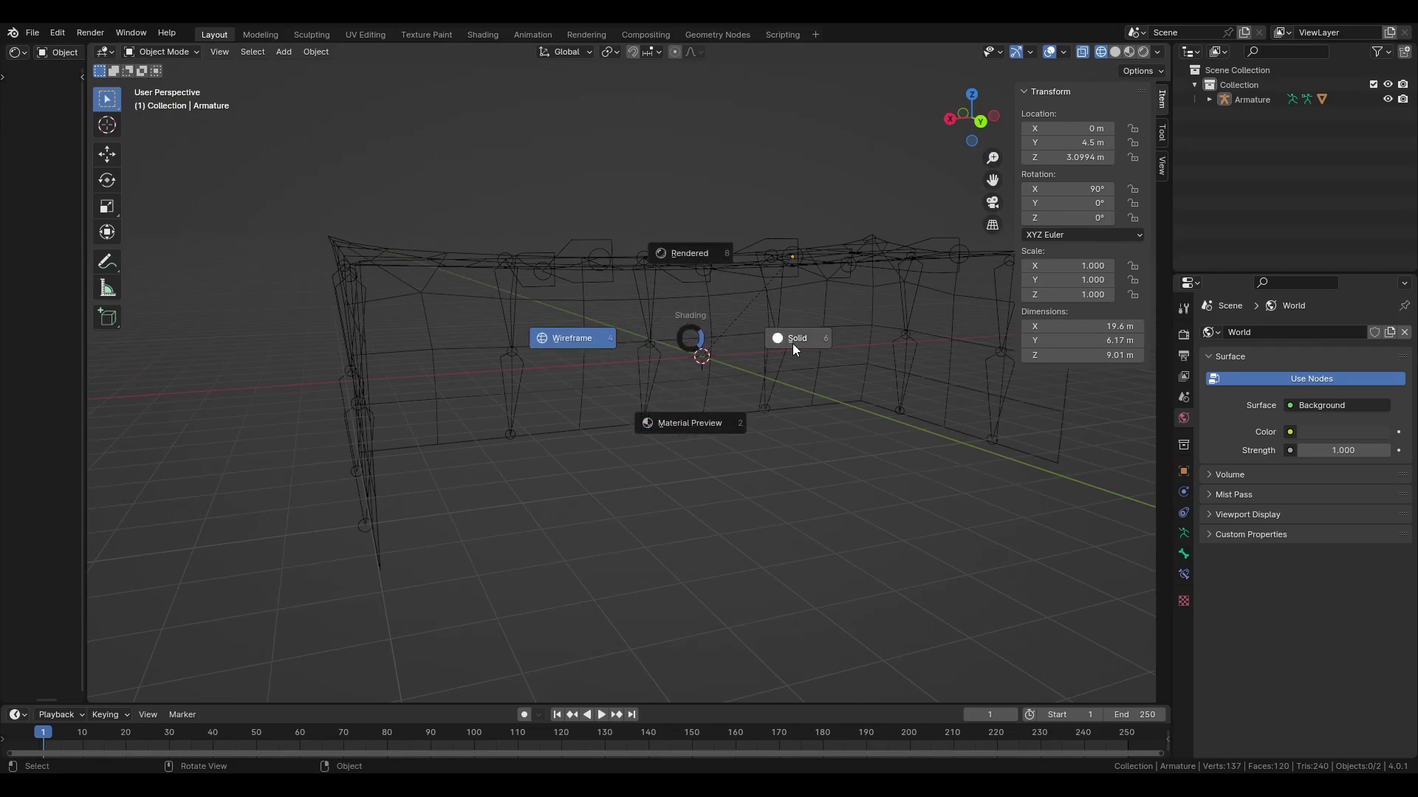
click(793, 344)
mouse_move(411, 279)
middle_down()
mouse_move(539, 311)
mouse_move(108, 55)
middle_up()
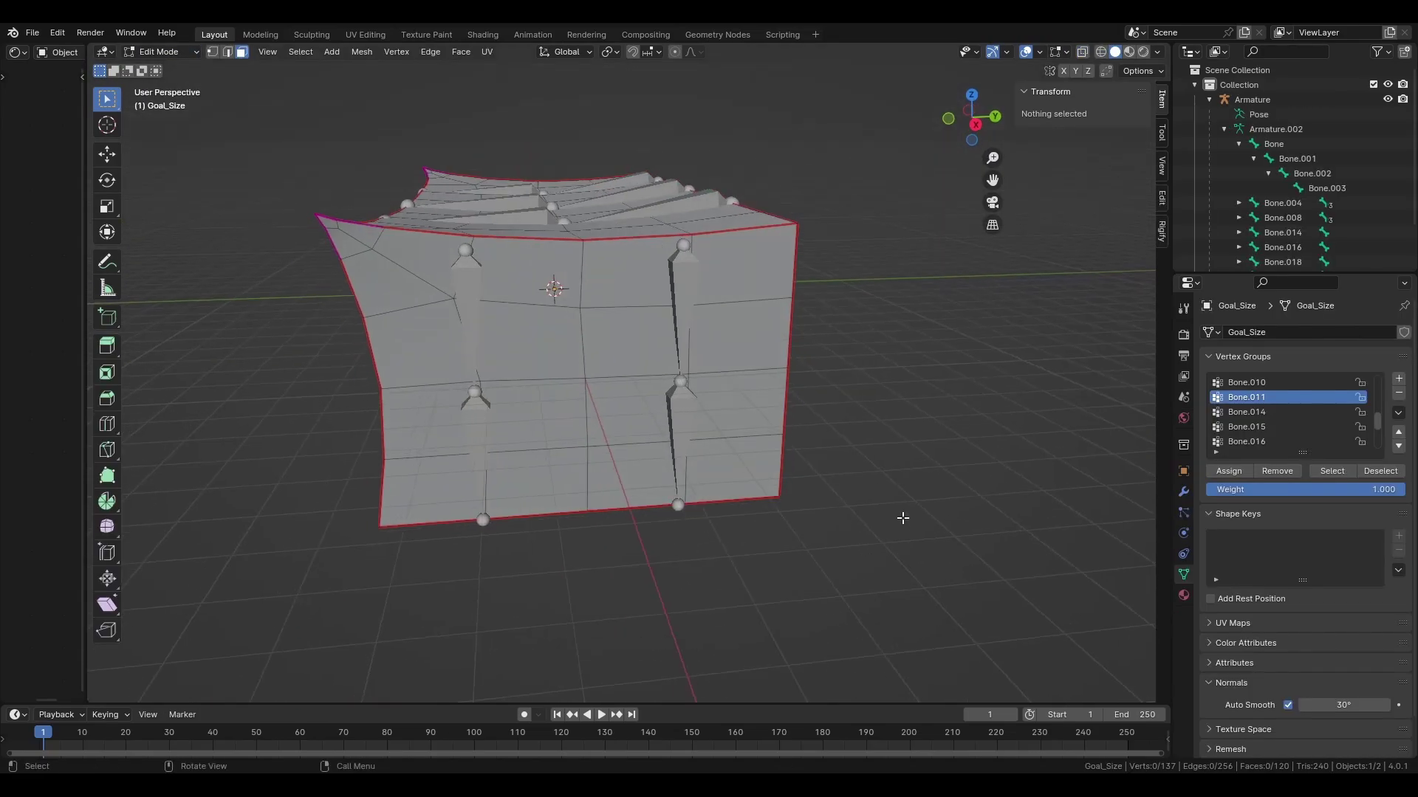
- Assign the upper faces around the rear bone of the side panel to the Bone.014 vertex group
scroll(782, 342, down, 5)
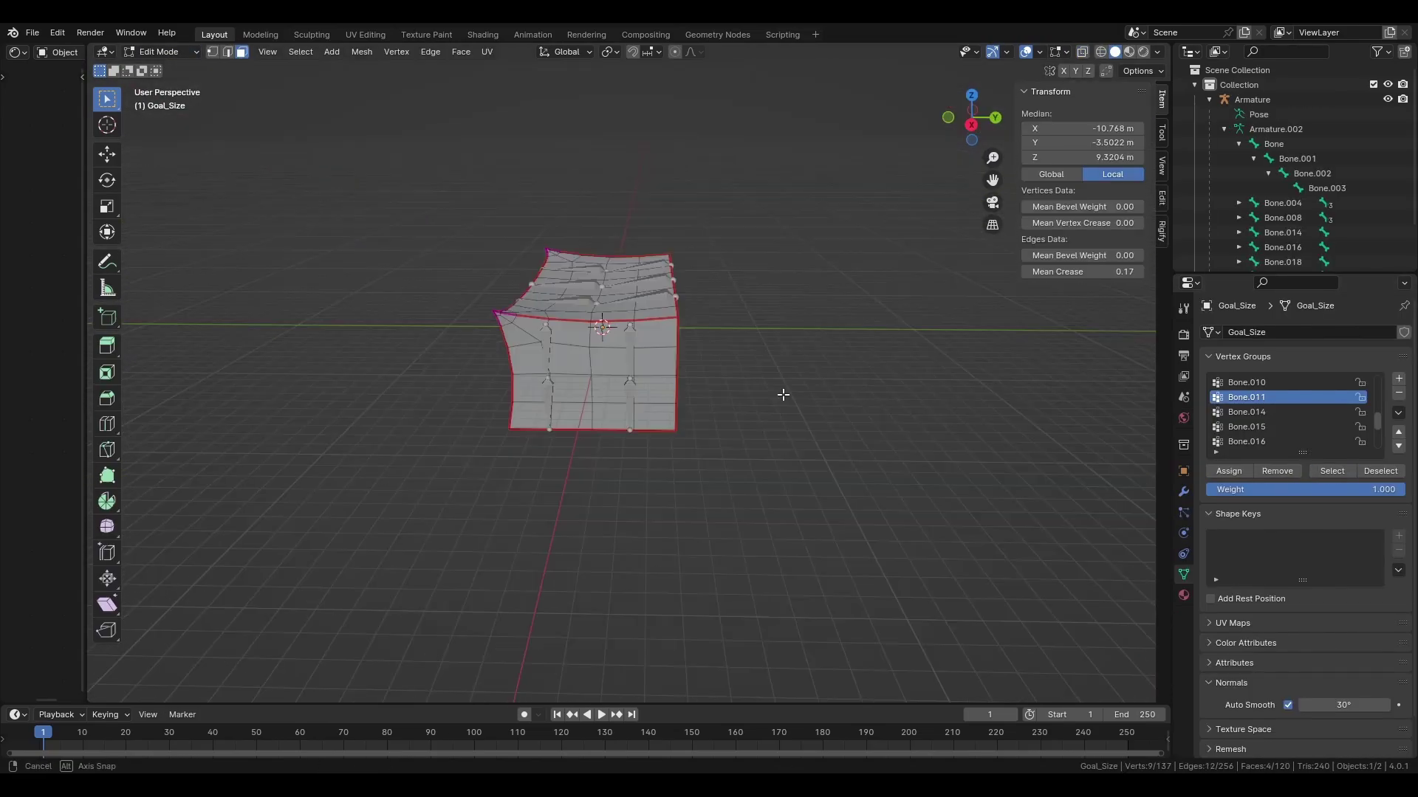
middle_drag(782, 342, 830, 387)
scroll(829, 386, up, 6)
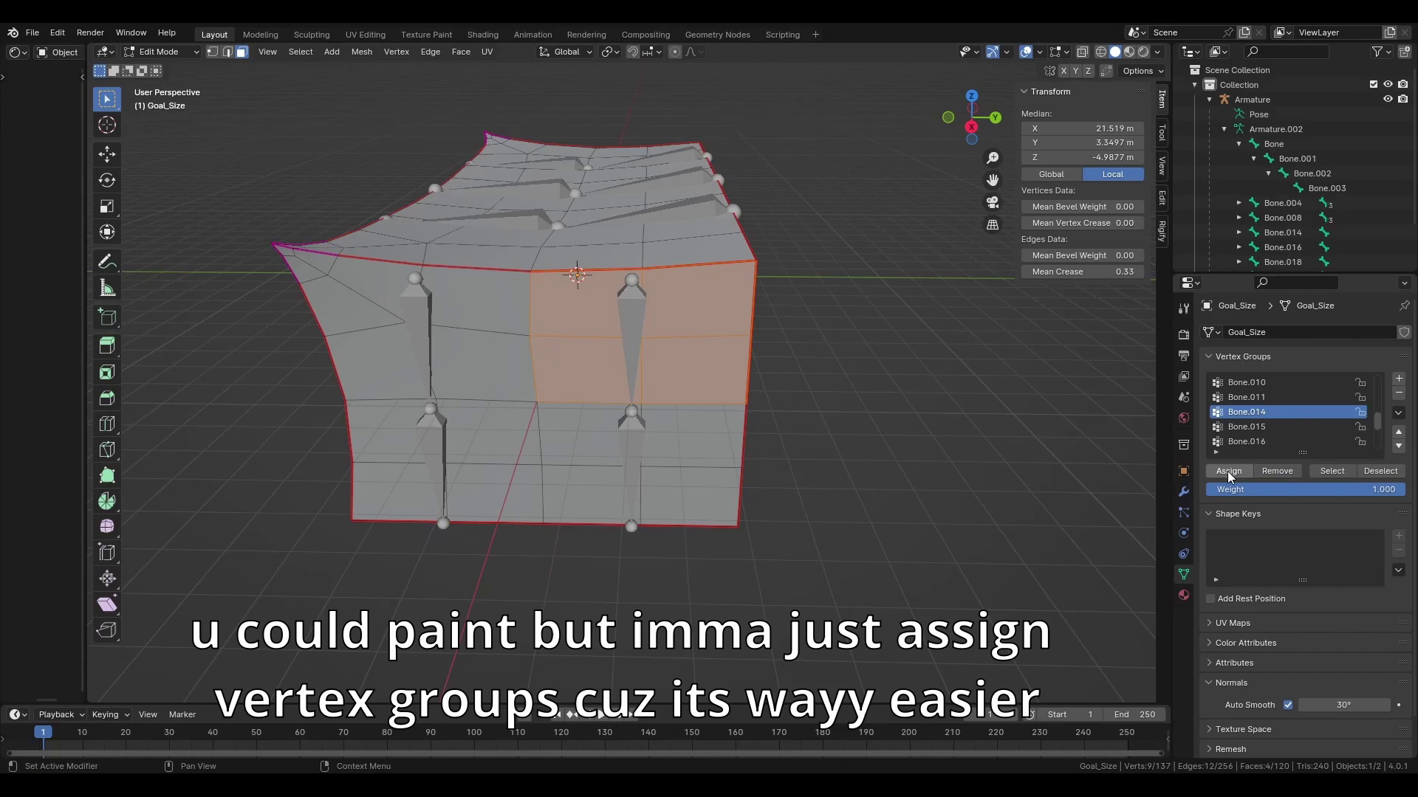
middle_drag(635, 384, 669, 414)
key(c)
key(Tab)
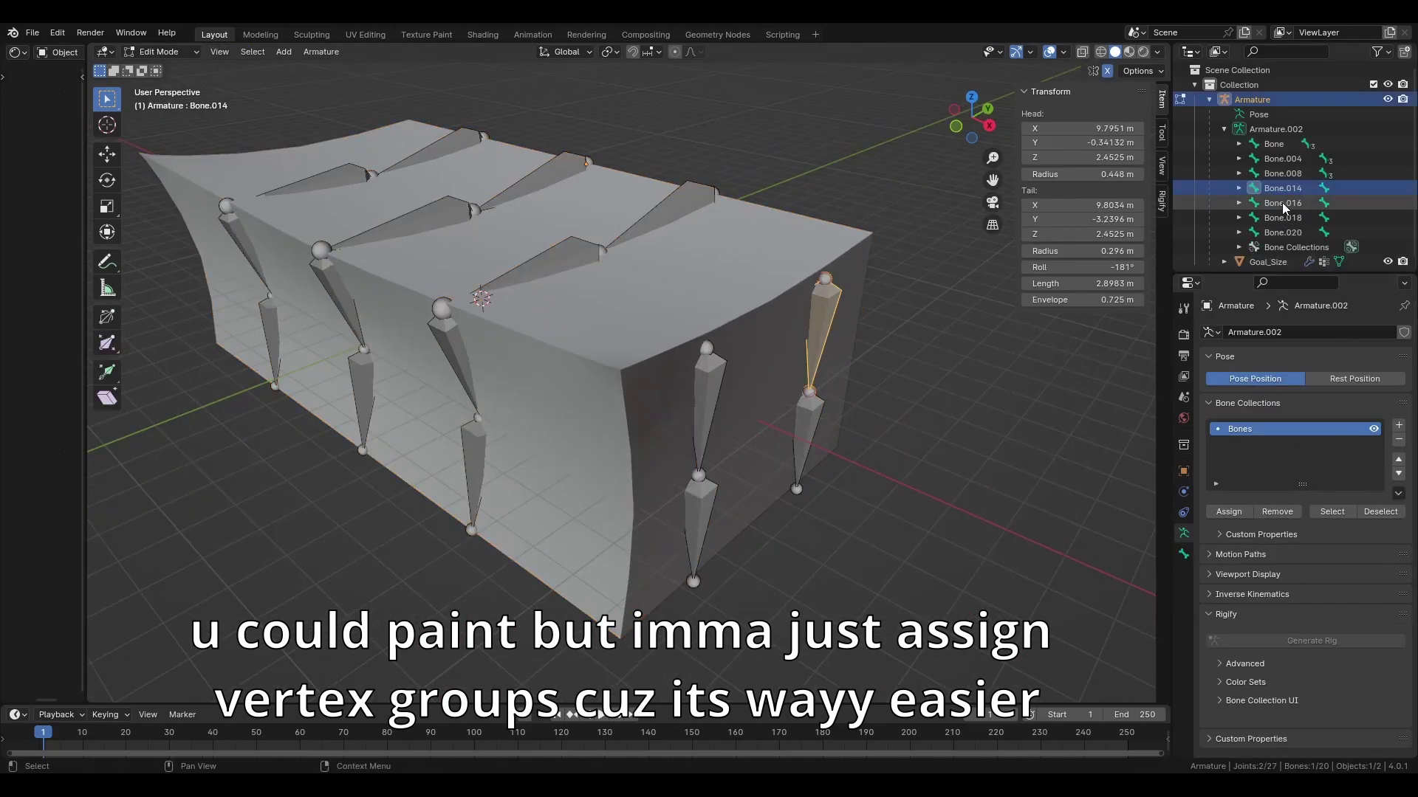
- Select the upper corner faces around the opposite side panel's bone for the Bone.018 vertex group
key(KP_1)
key(KP_4)
key(KP_8)
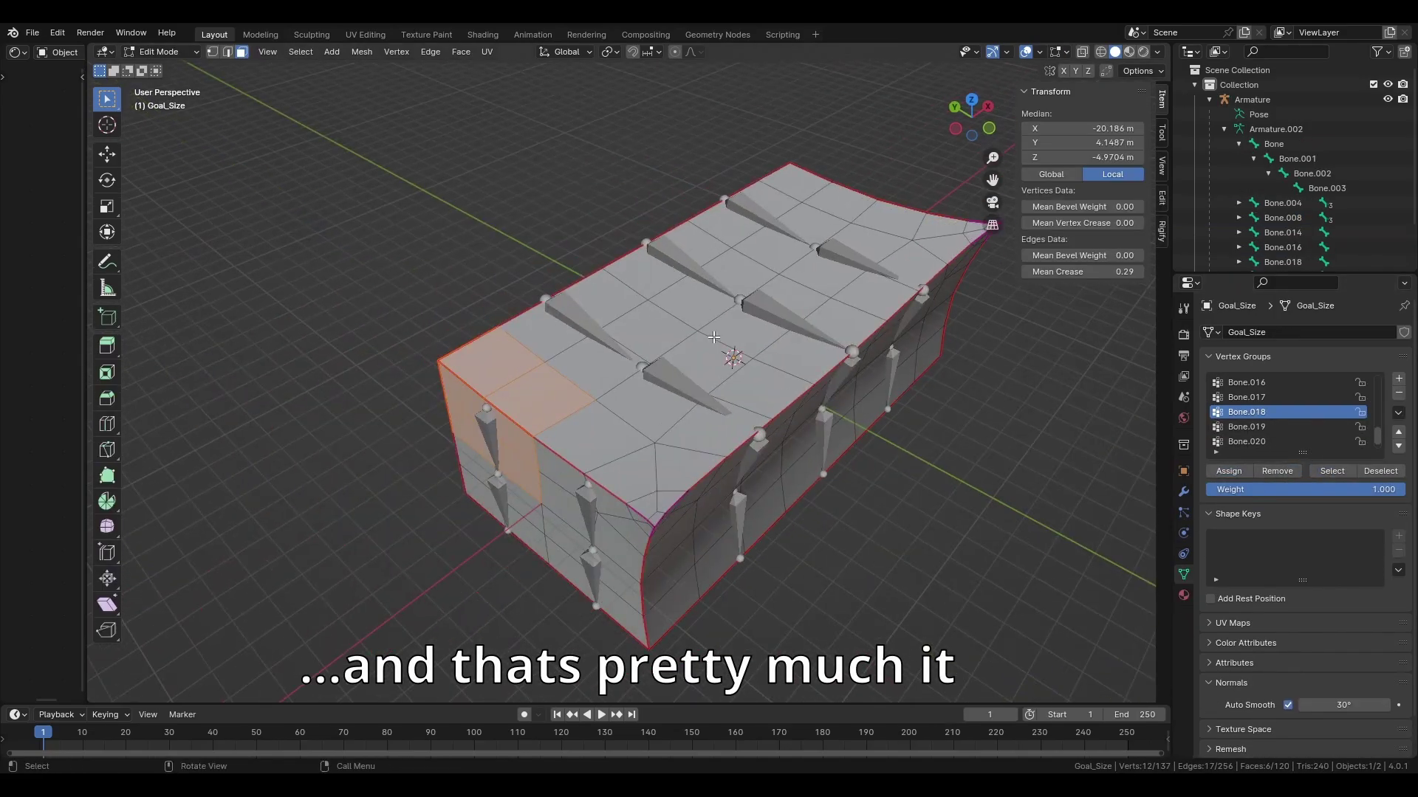
middle_drag(713, 337, 780, 641)
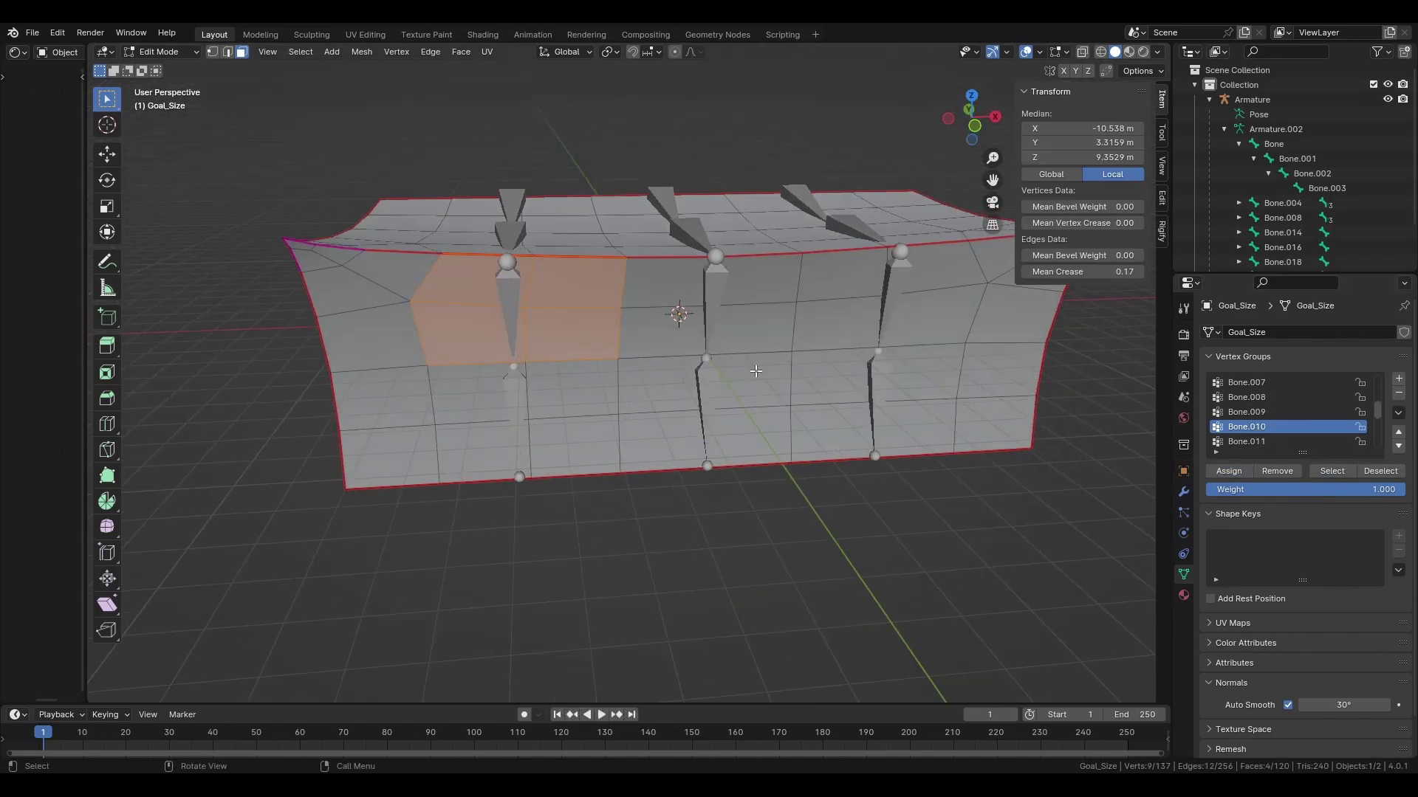
- Work through the Bone.011 and Bone.021 vertex groups, and test the net's deformation by rotating a lower back bone in Pose Mode
click(1270, 441)
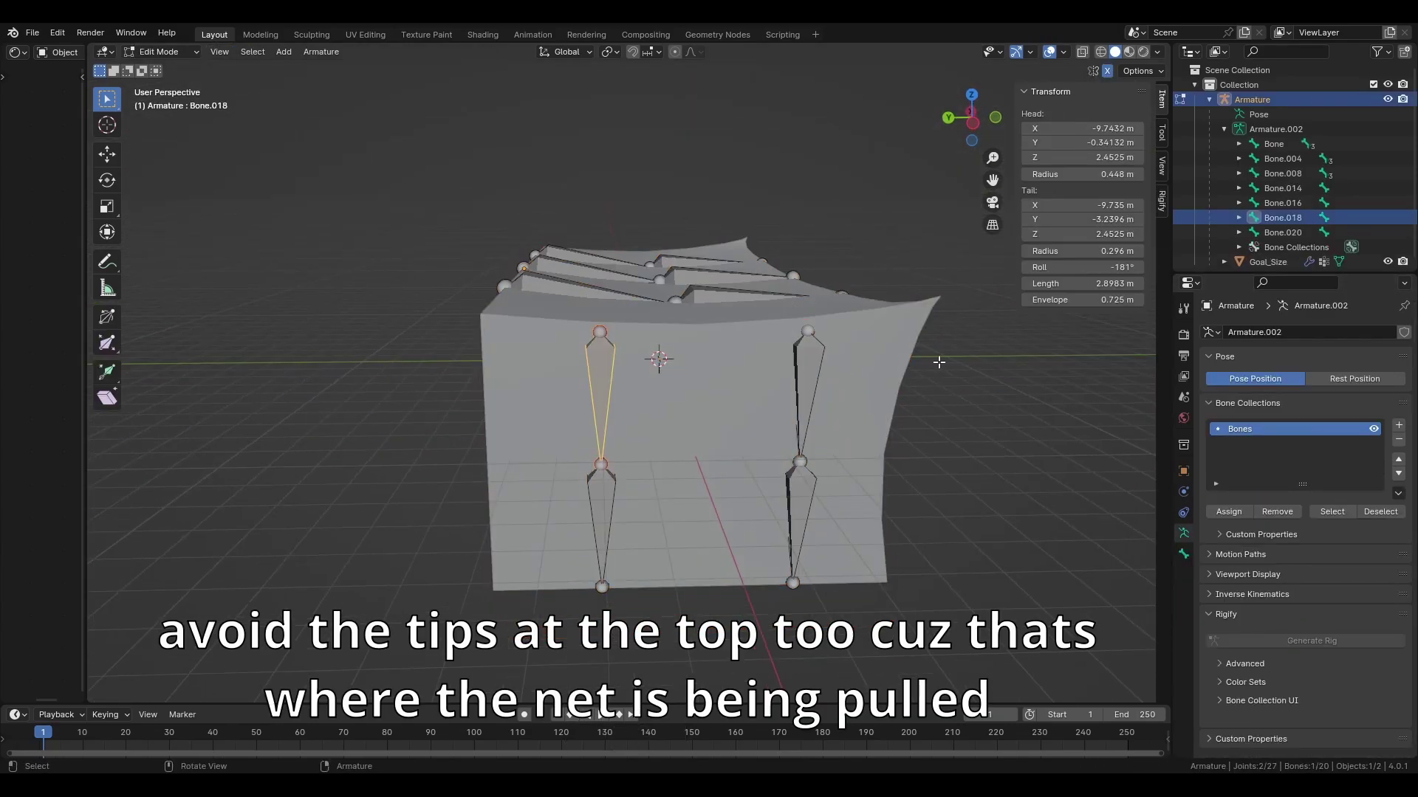
click(1238, 212)
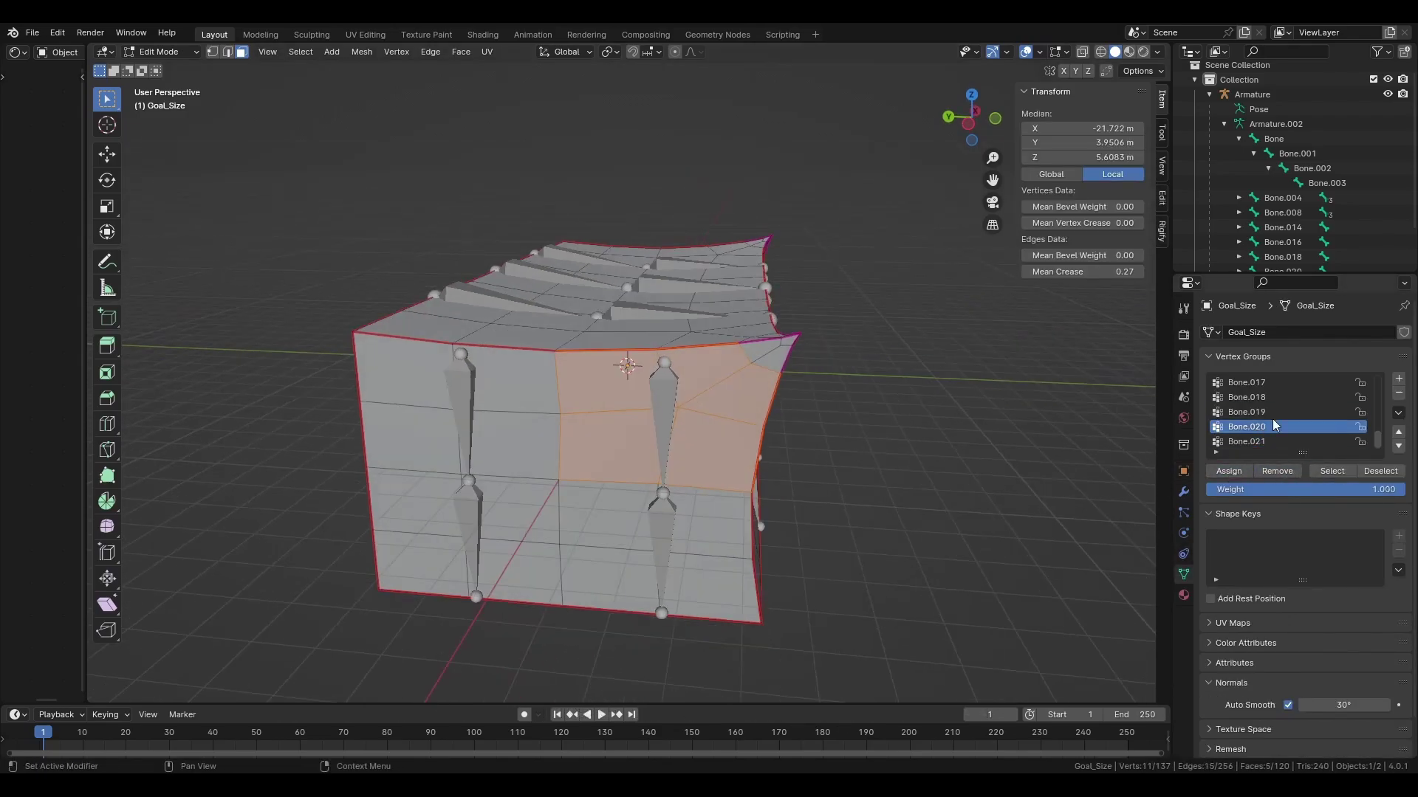
click(1255, 442)
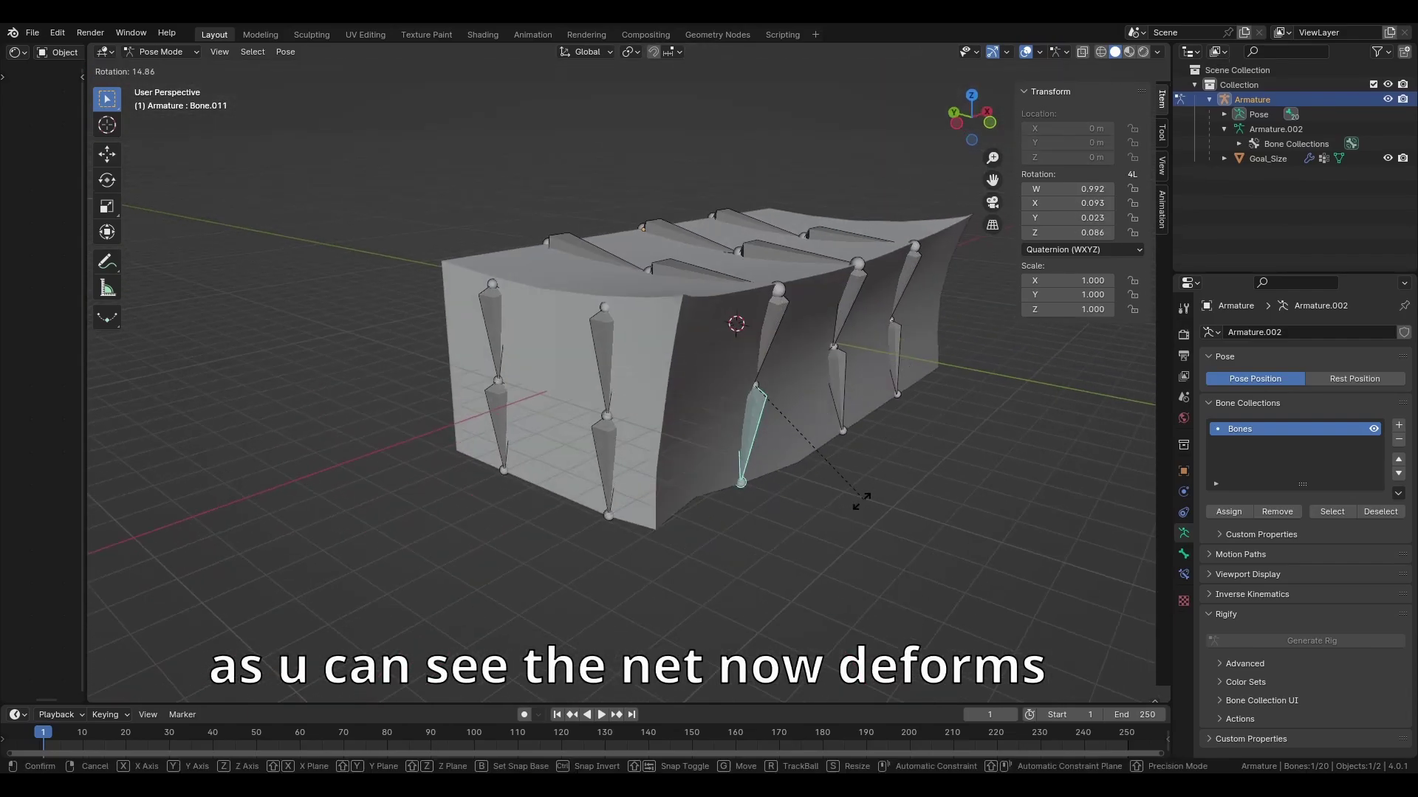
click(855, 299)
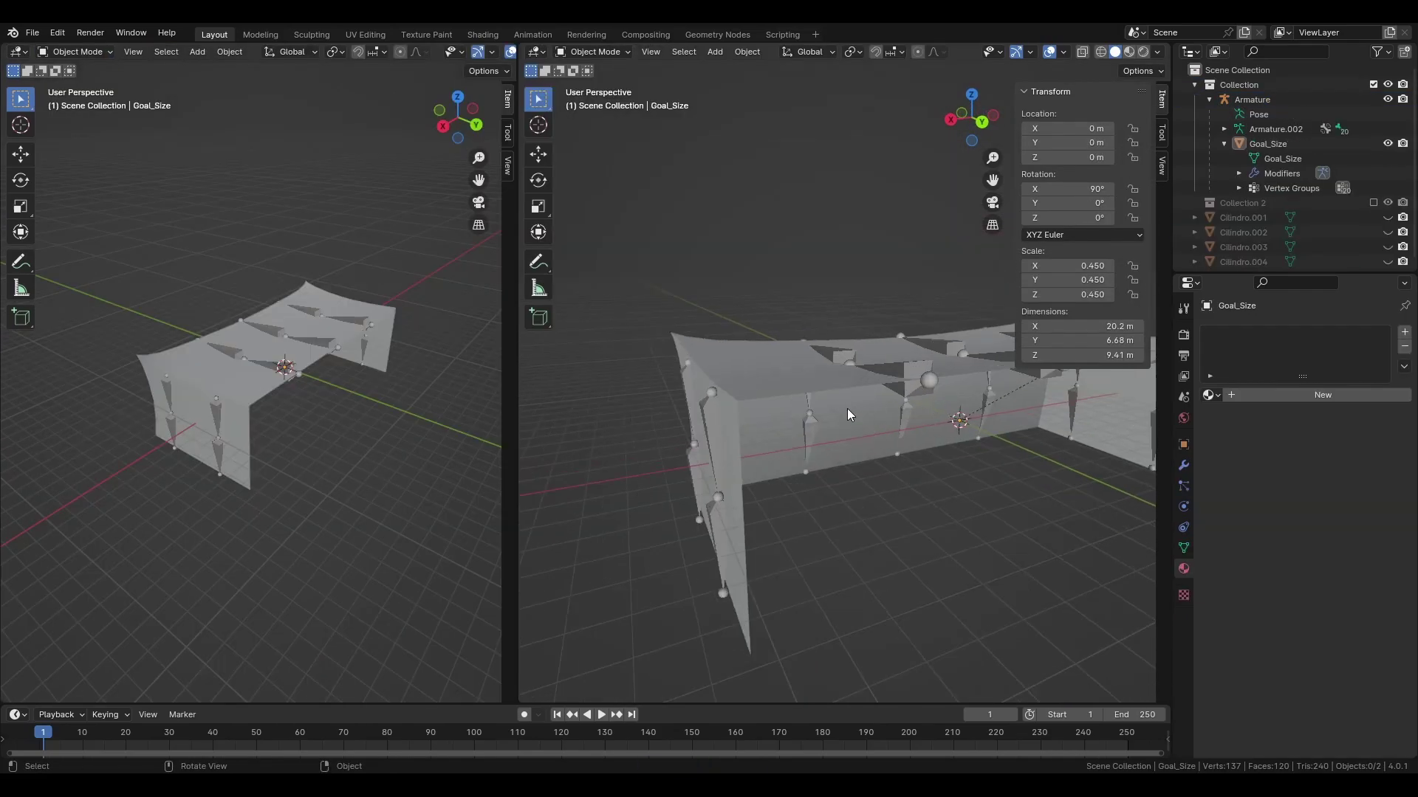
- Show the UV layout of the Goal_Size net in a UV Editor beside the viewport
middle_drag(848, 410, 951, 449)
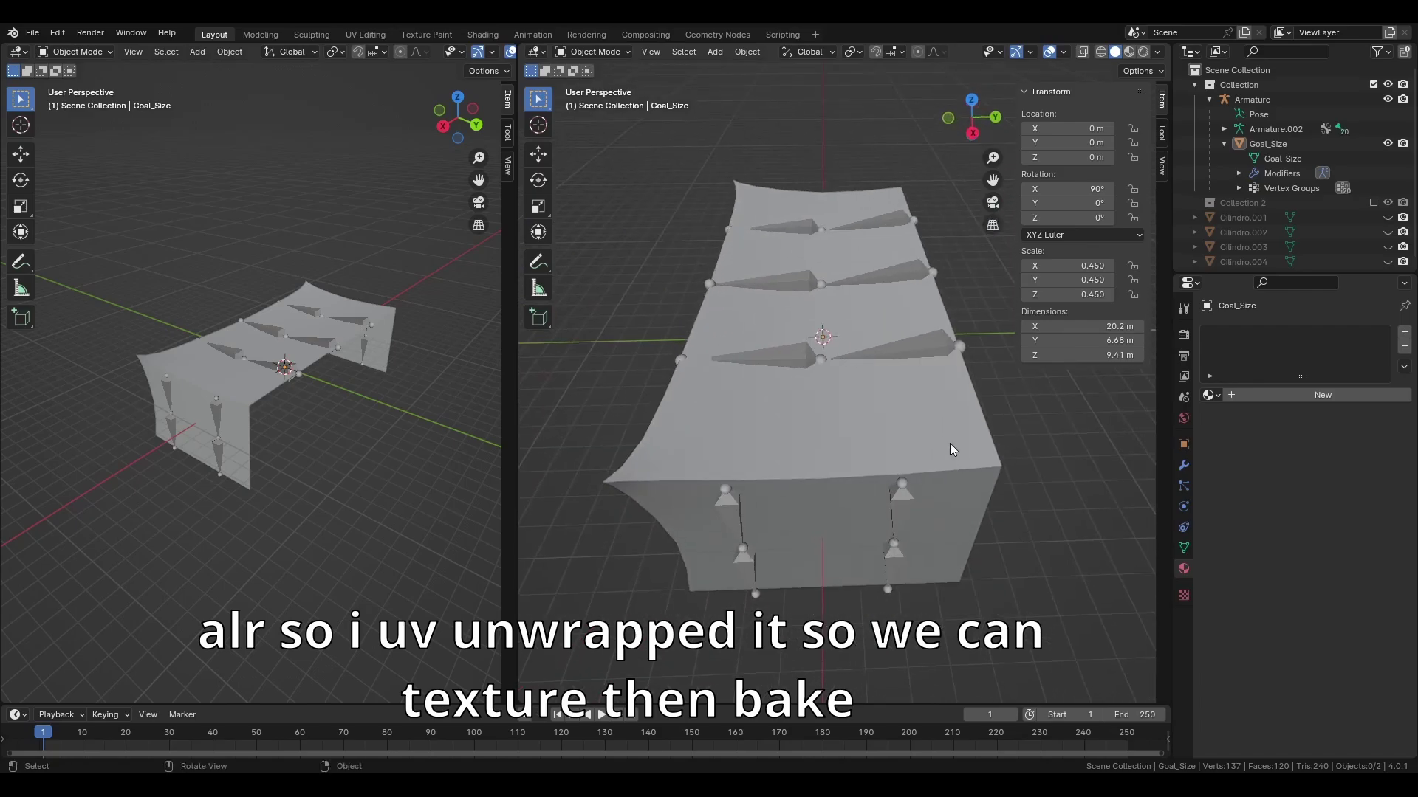
click(18, 52)
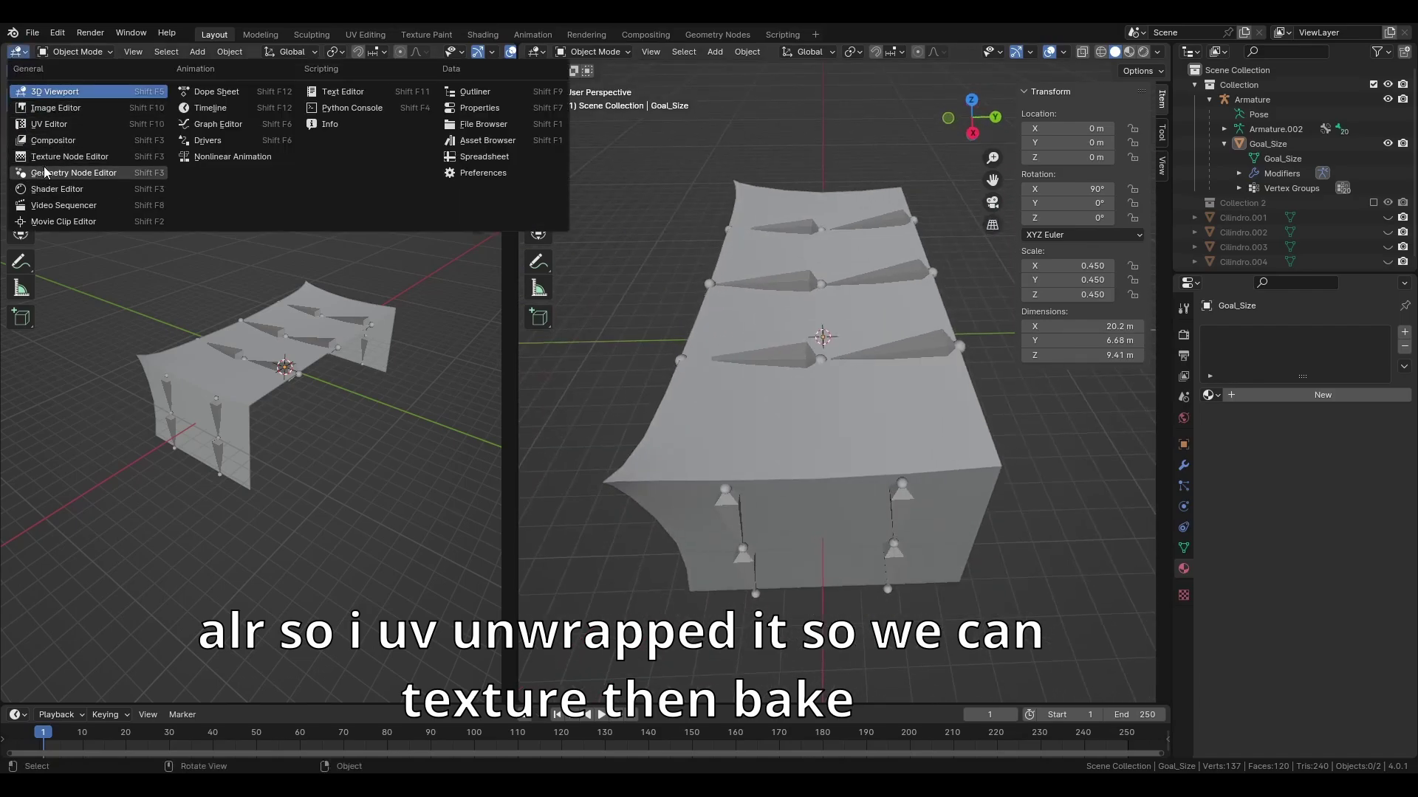
click(46, 124)
key(Tab)
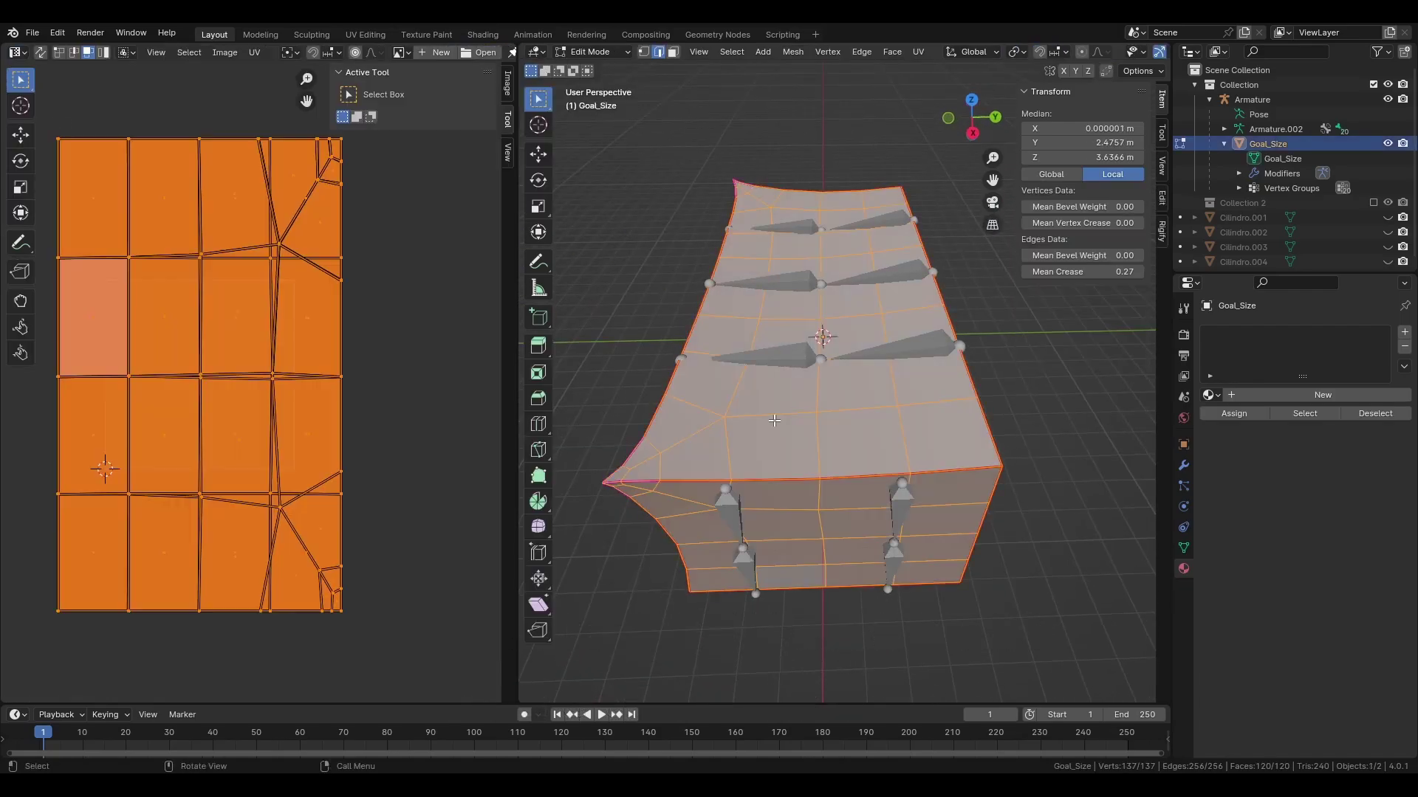
scroll(303, 336, down, 3)
scroll(296, 333, up, 6)
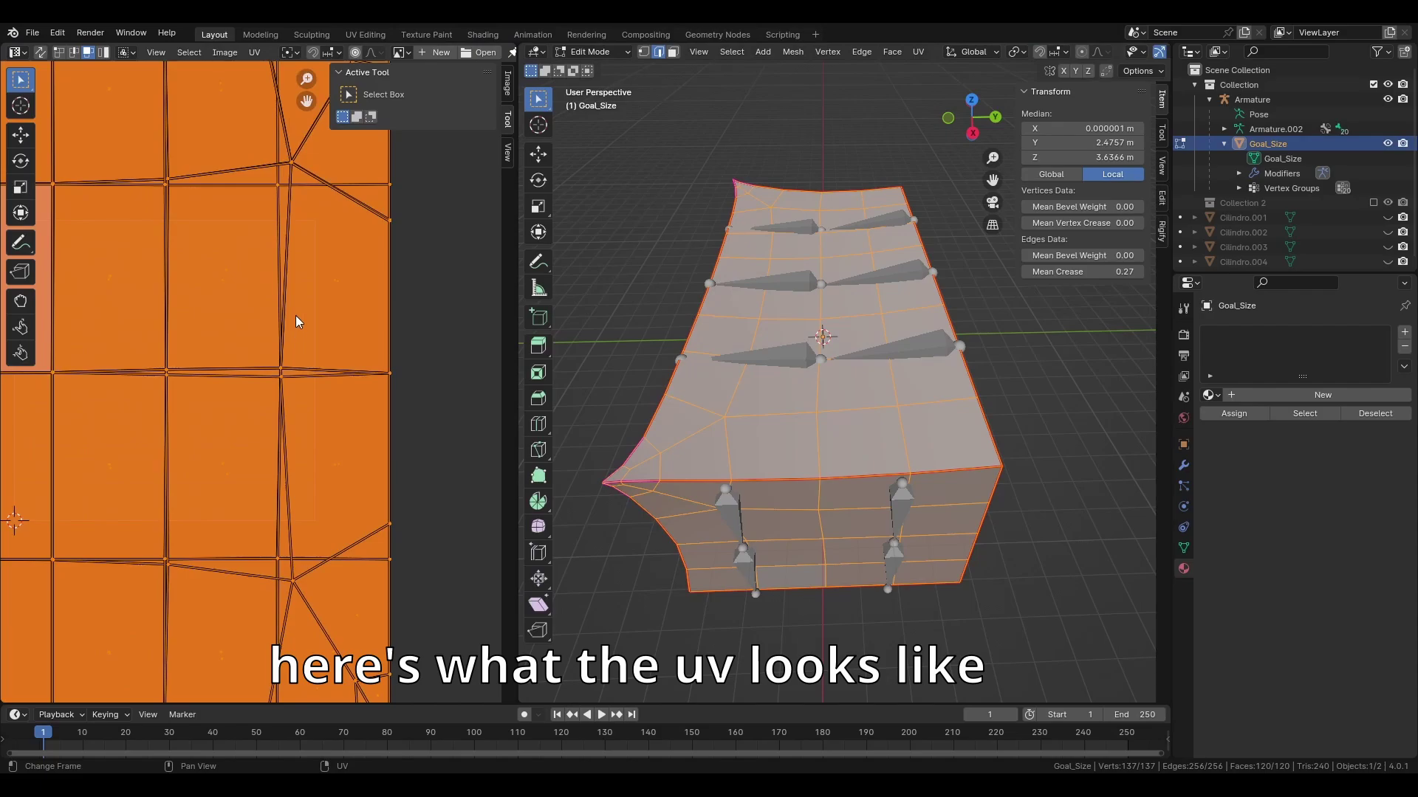
scroll(295, 318, down, 3)
key(g)
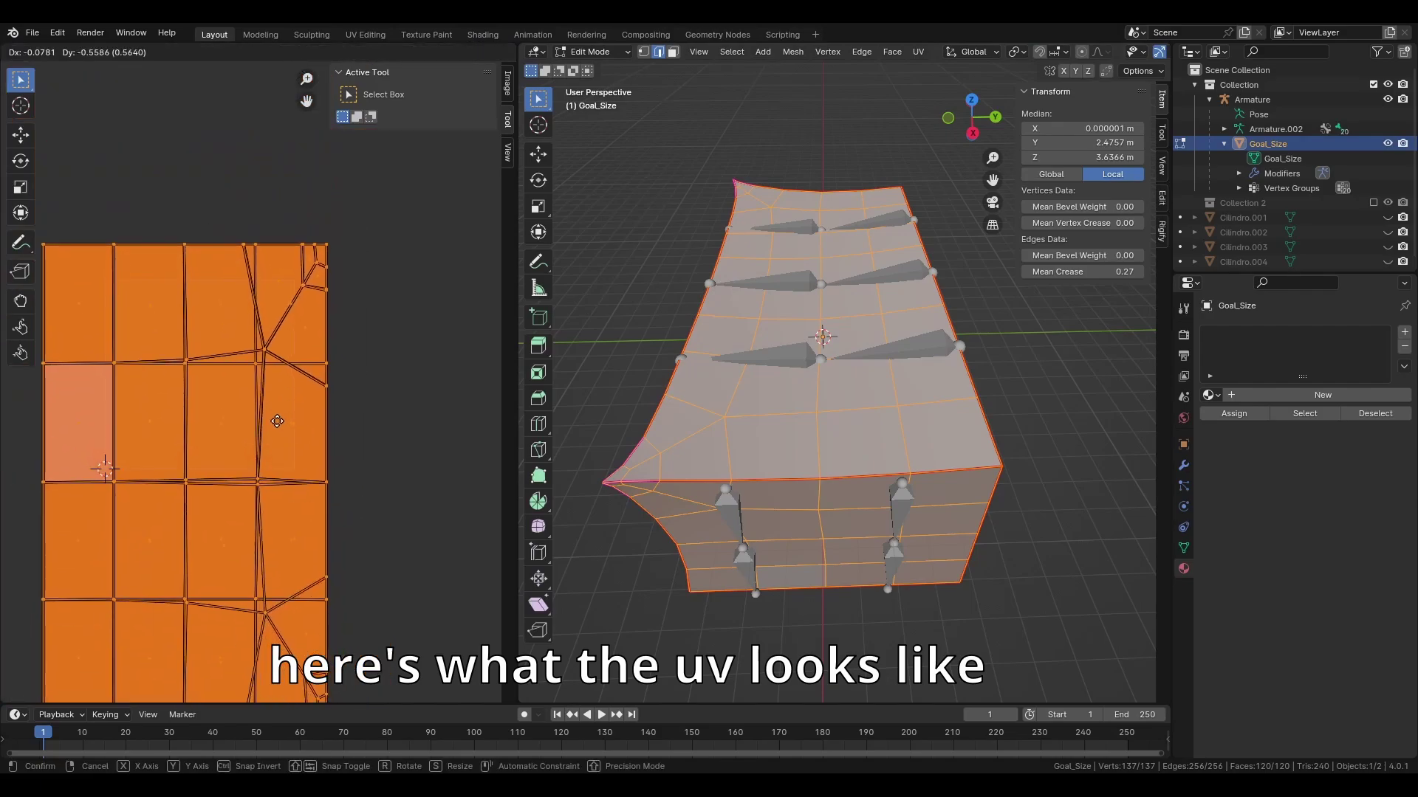
click(338, 350)
key(Tab)
key(Tab)
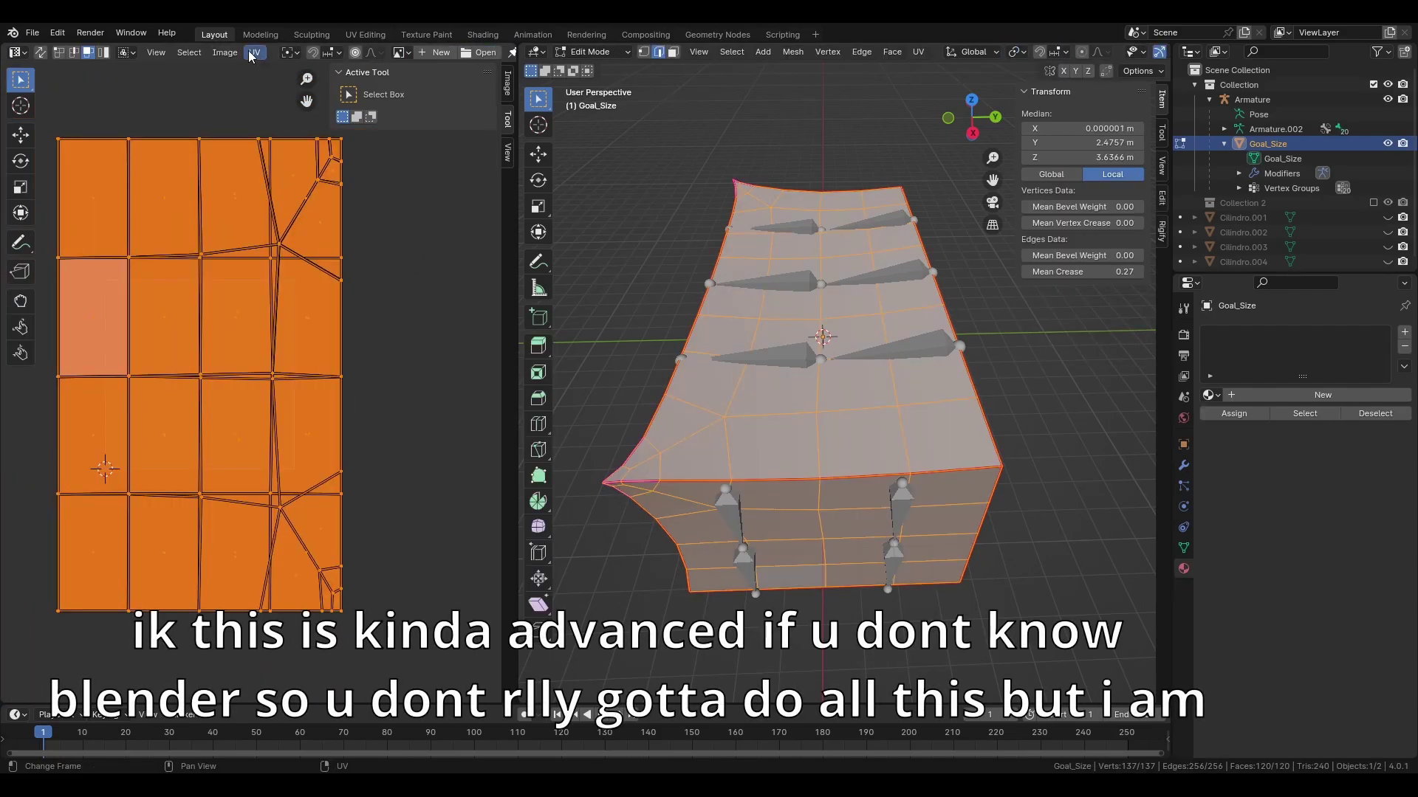
- Load the Goal.png net texture in the UV Editor and compare it with the net's UV layout
key(Tab)
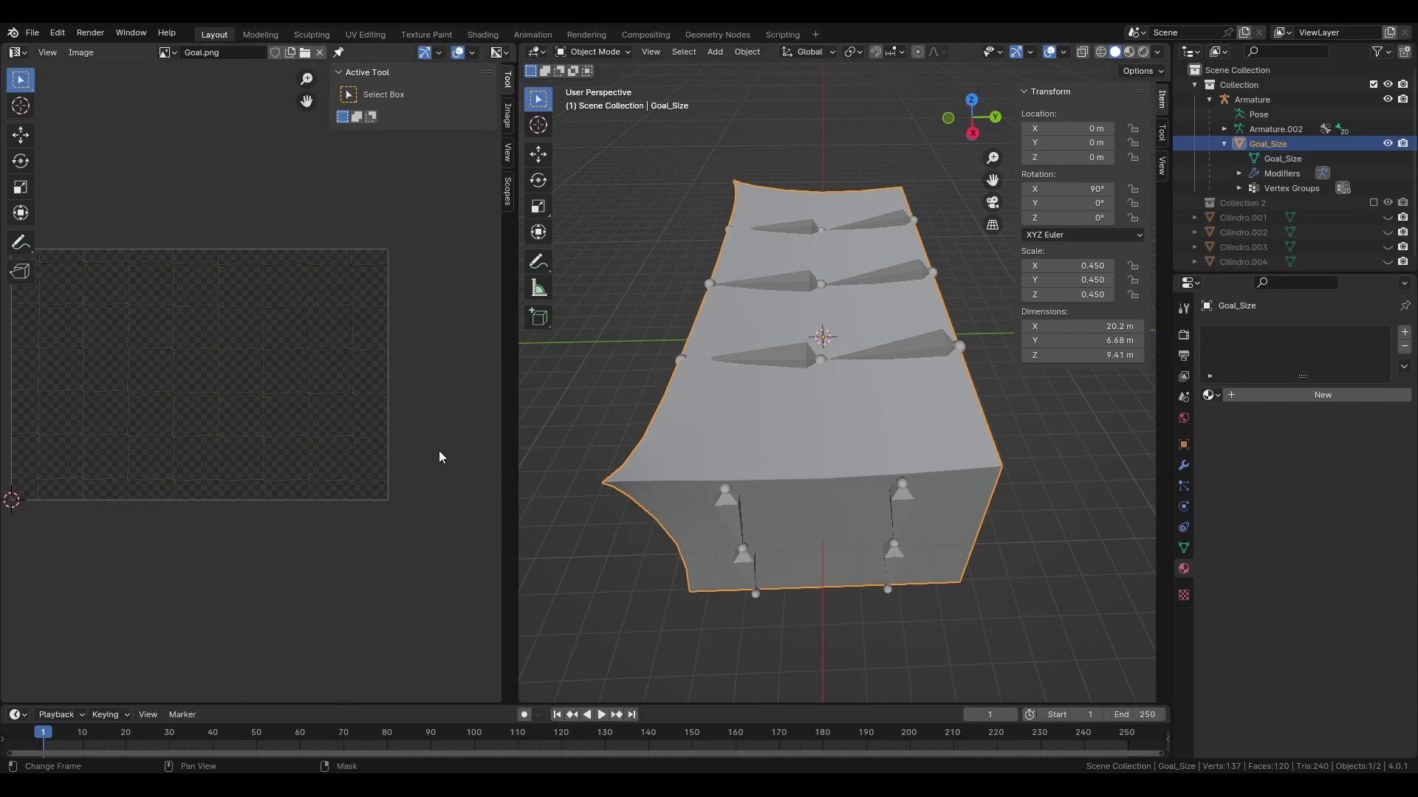
key(Tab)
scroll(913, 351, down, 3)
scroll(335, 339, down, 5)
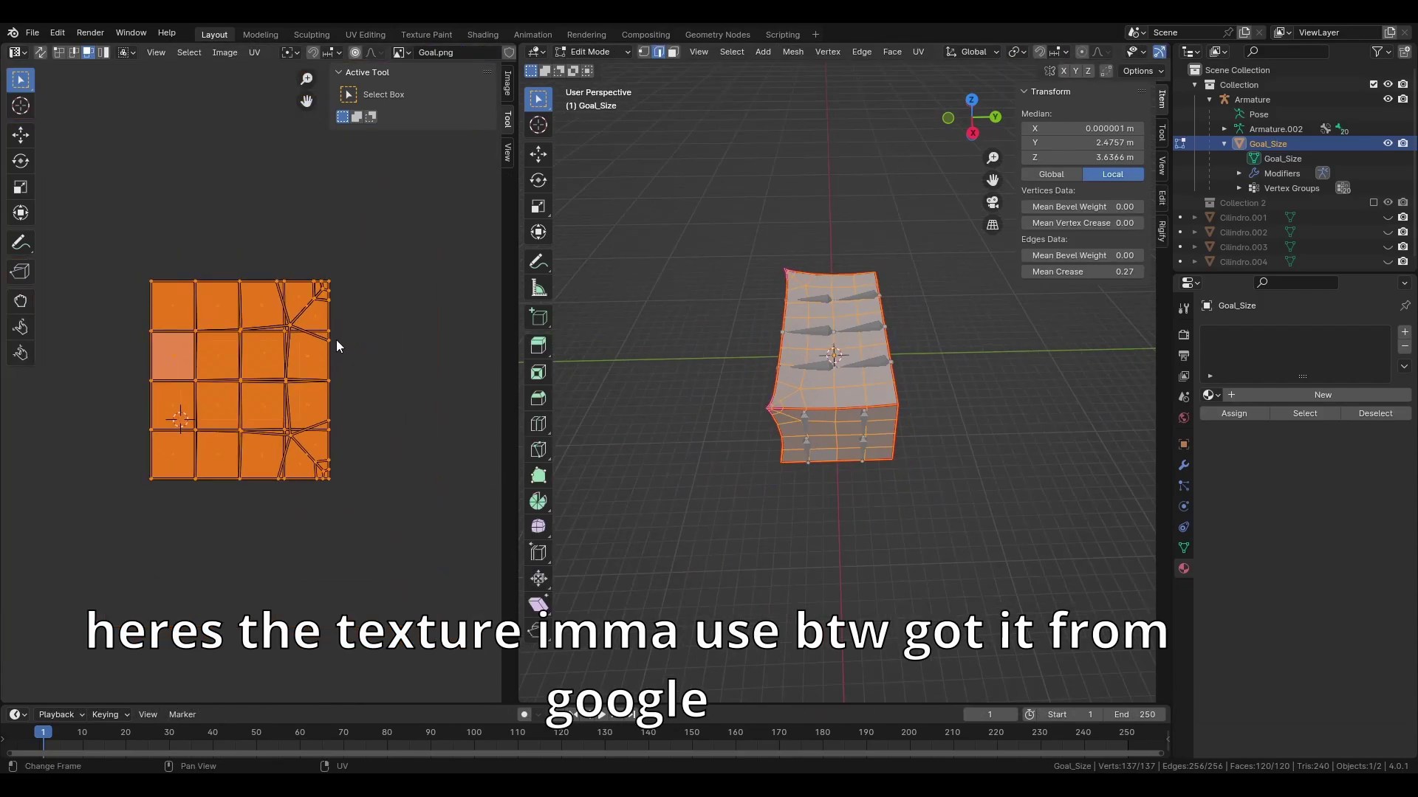
key(Tab)
scroll(994, 353, up, 3)
middle_drag(994, 353, 739, 198)
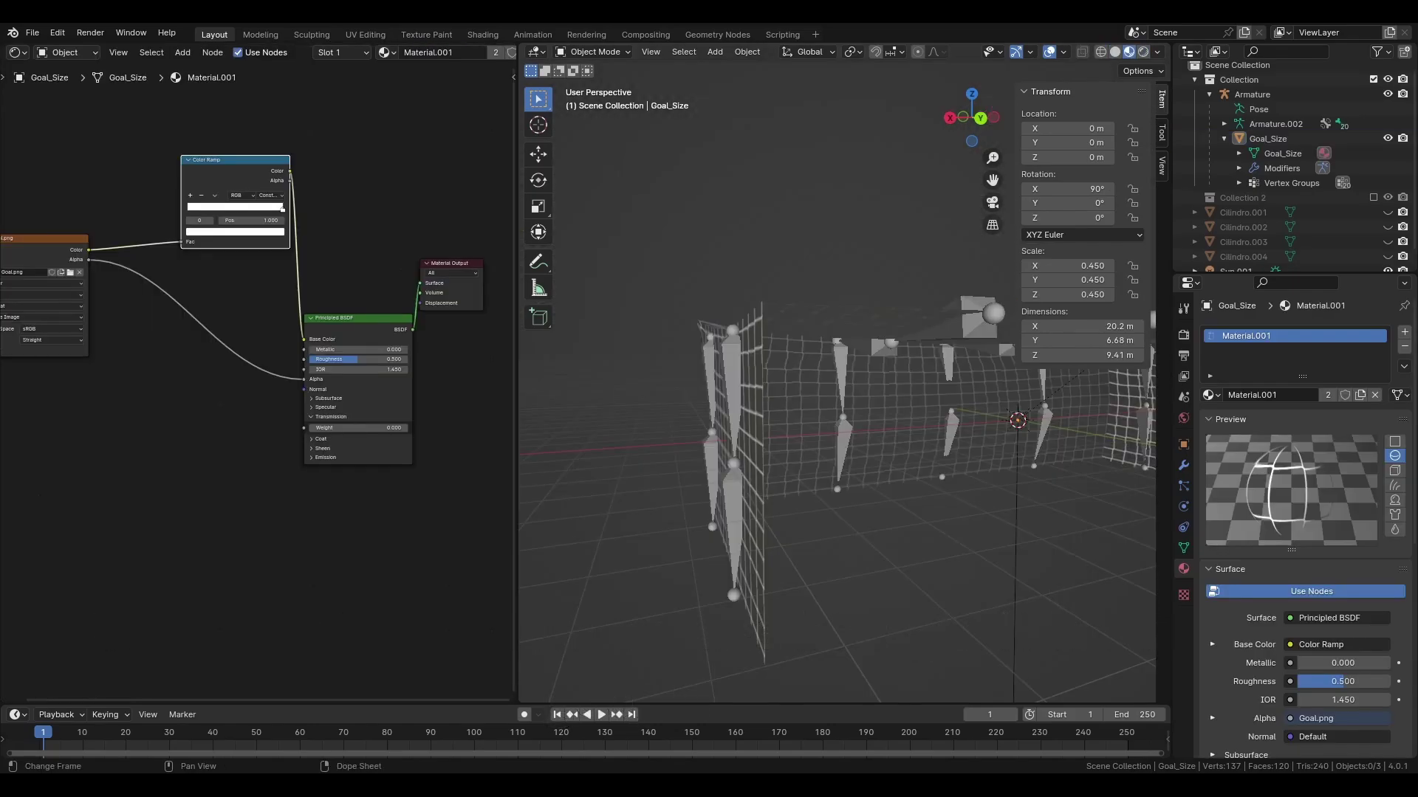
- Examine the textured net from several sides in rendered shading and in material preview
middle_drag(790, 635, 972, 490)
key(grave)
click(972, 494)
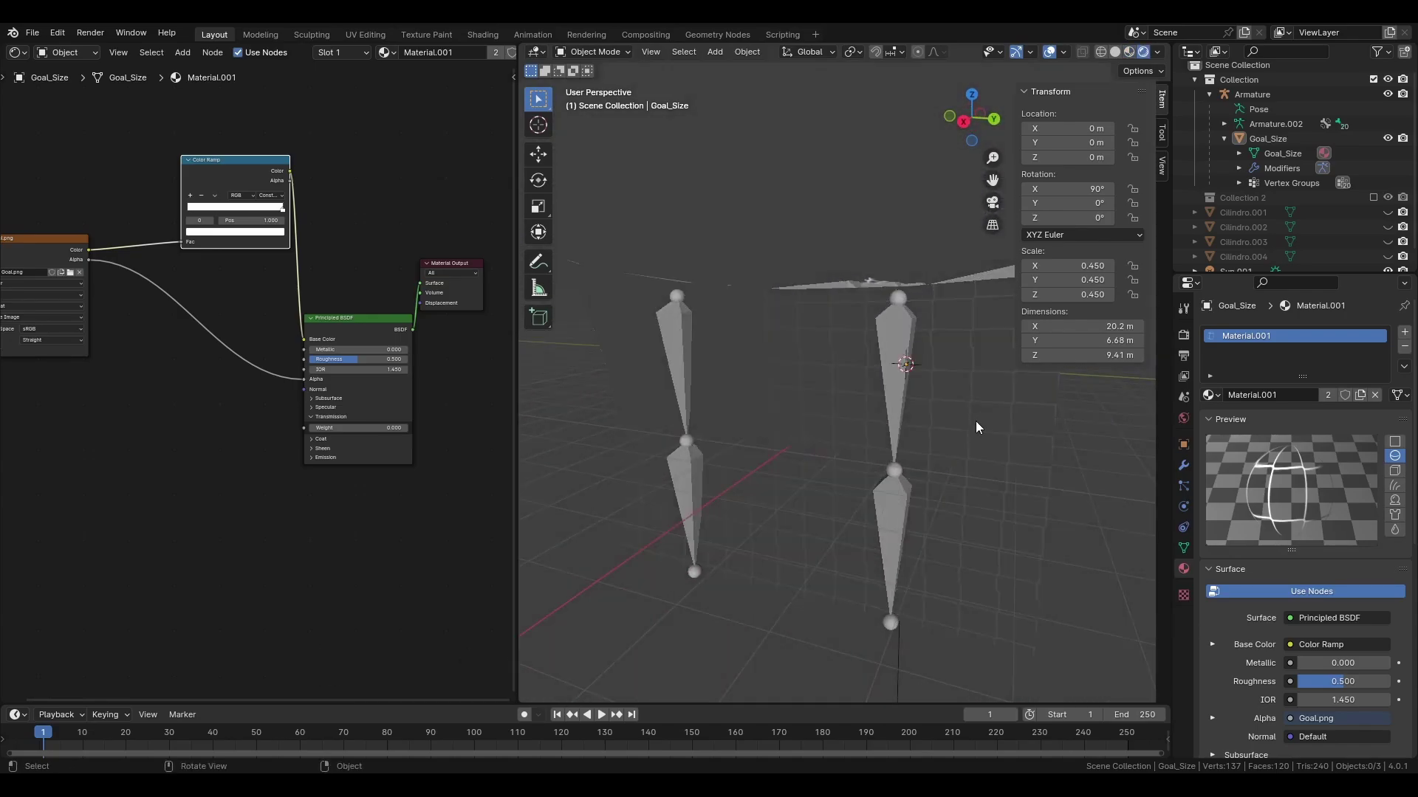
middle_drag(976, 421, 531, 443)
scroll(483, 447, down, 2)
scroll(483, 447, up, 3)
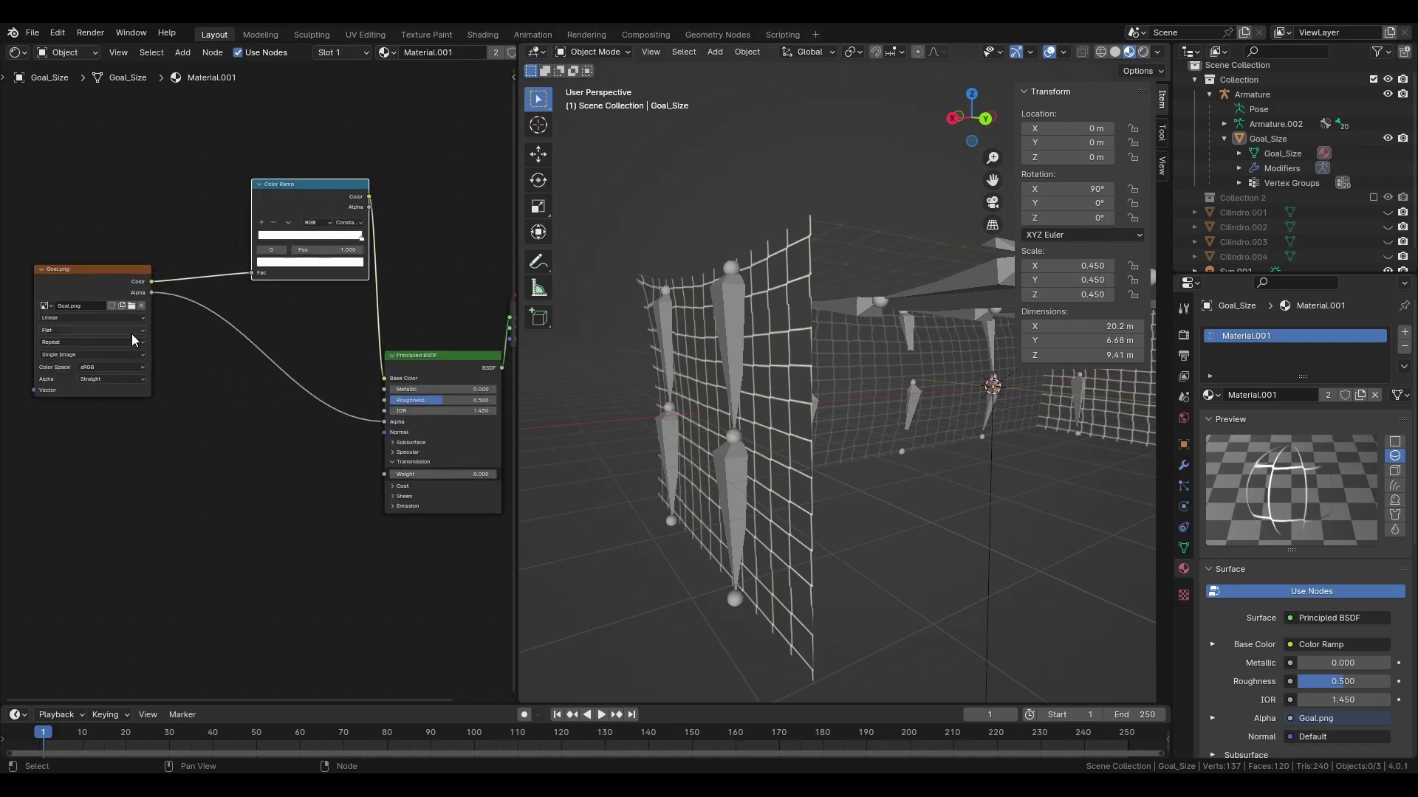
- Tint the net pale green through a colour stop of the material's Color Ramp
drag(225, 194, 215, 206)
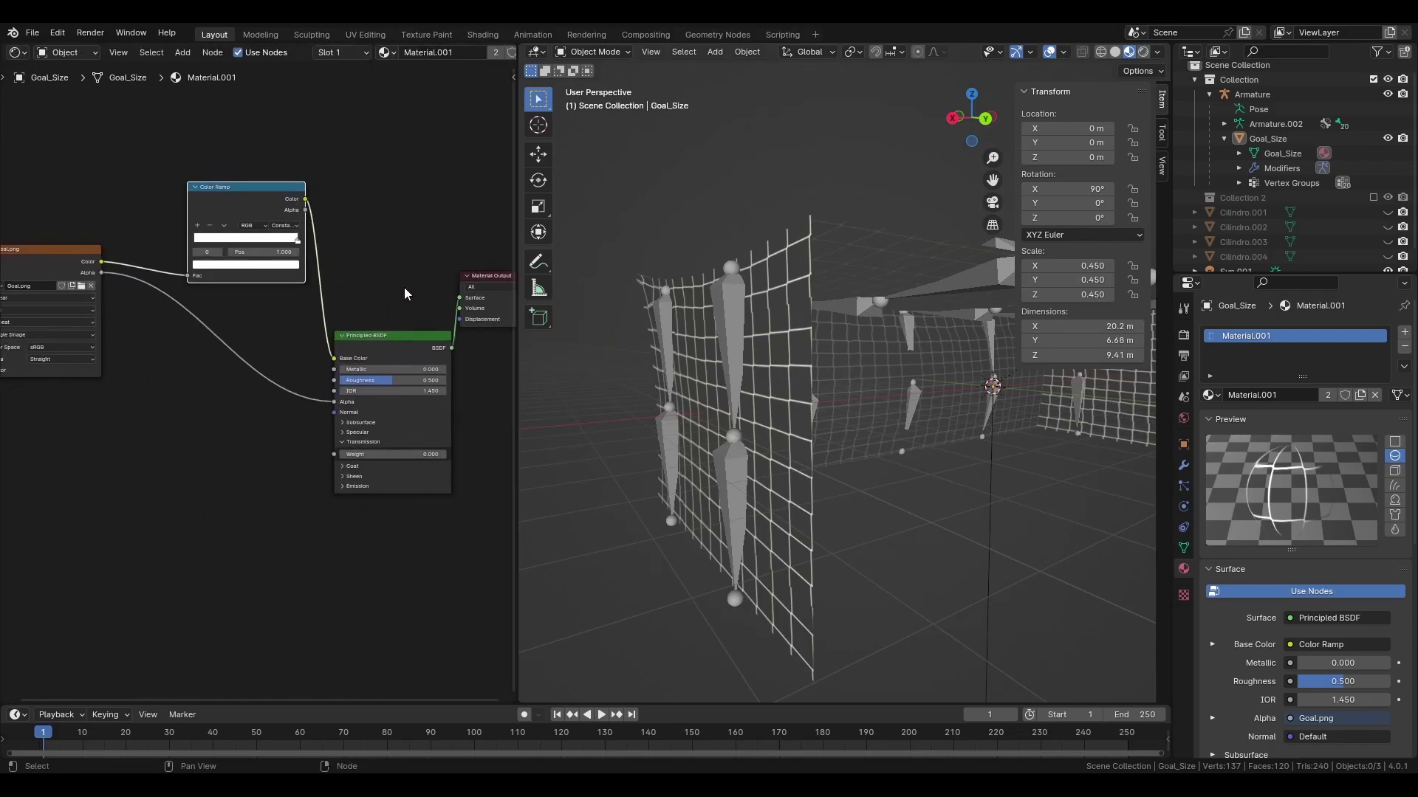
scroll(808, 360, up, 5)
click(281, 264)
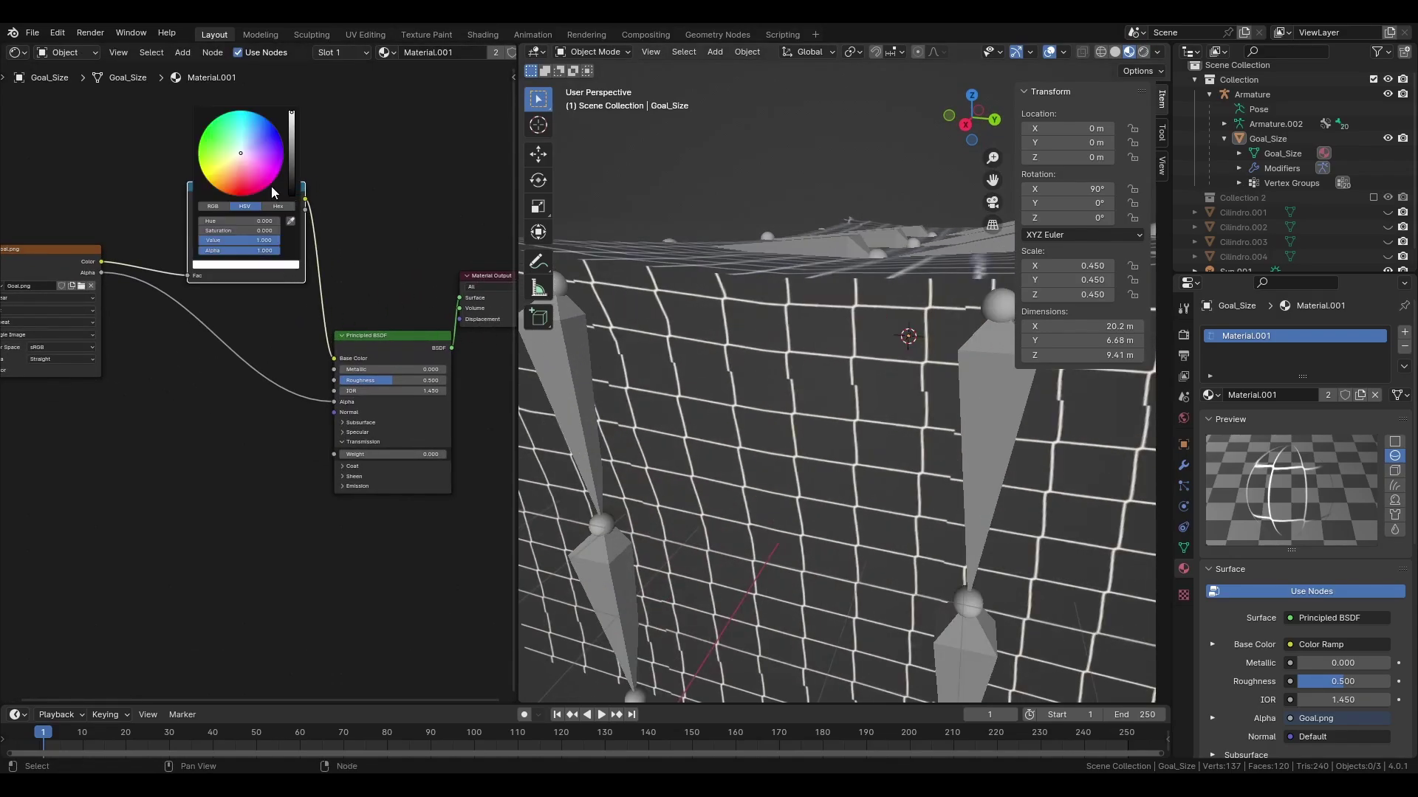
click(251, 162)
key(Escape)
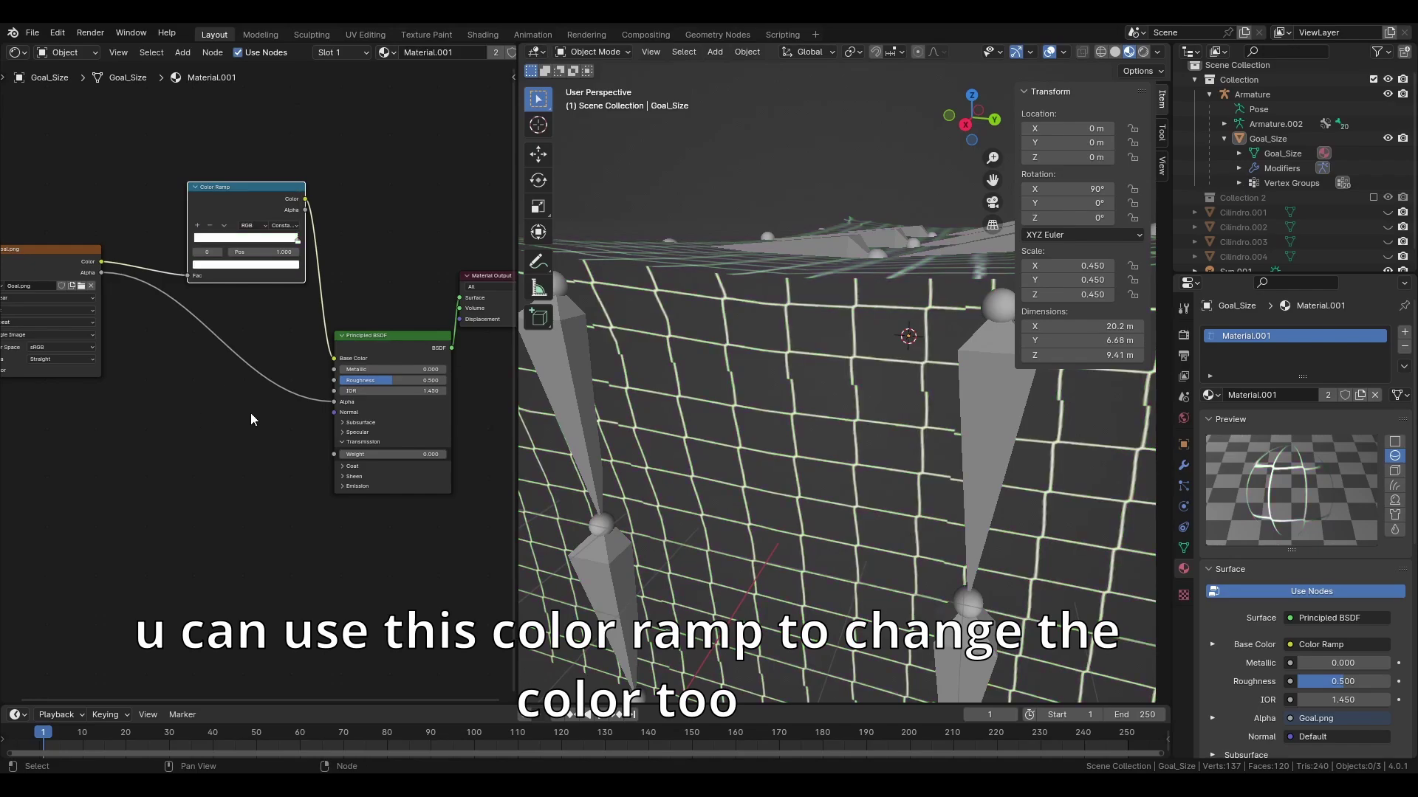
- Move the Principled BSDF node beneath the Color Ramp and bring the material's blend and shadow settings into view
middle_drag(276, 354, 234, 328)
drag(360, 308, 324, 336)
scroll(1316, 692, down, 8)
scroll(1343, 664, down, 3)
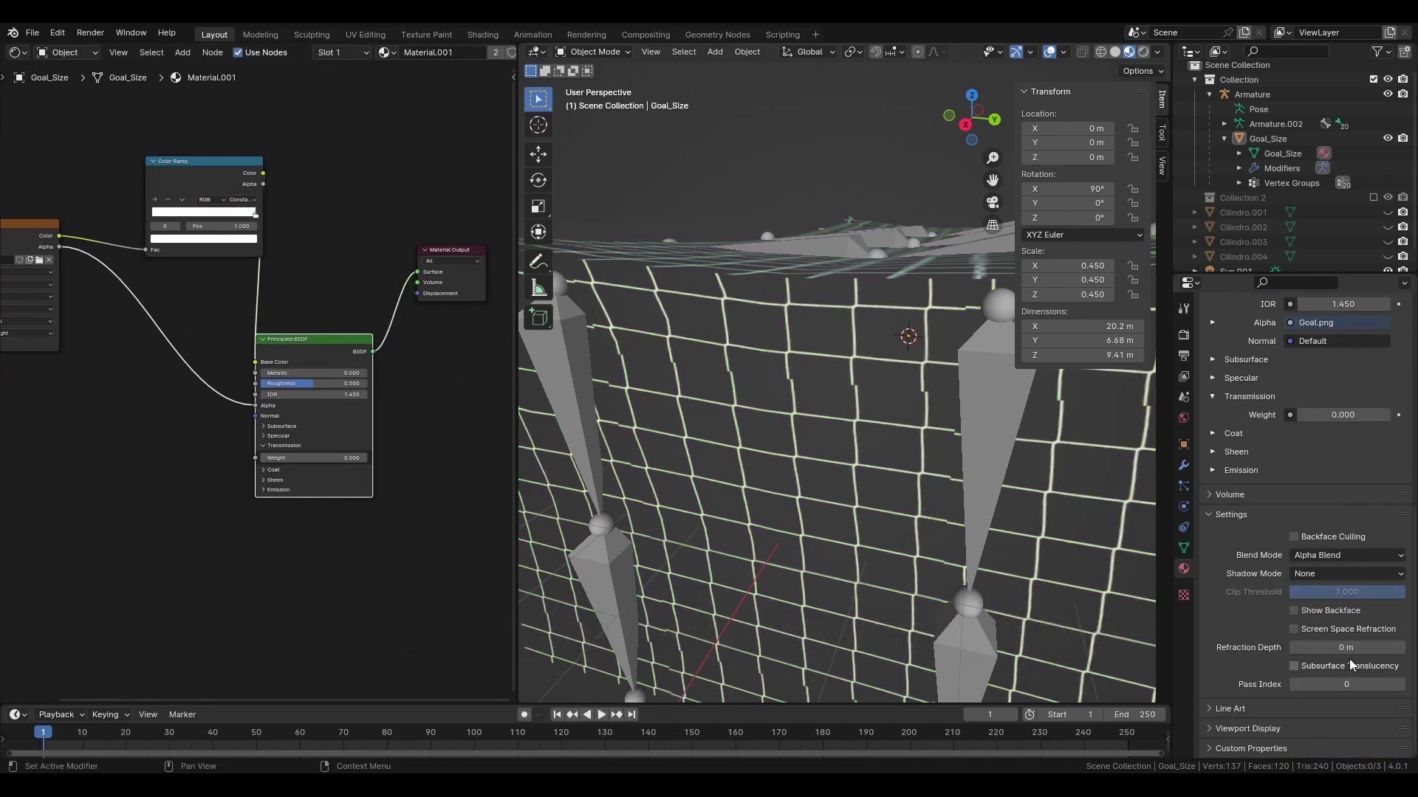
- Try the Opaque shadow mode on the net material and set it back to None
middle_drag(1145, 595, 1071, 517)
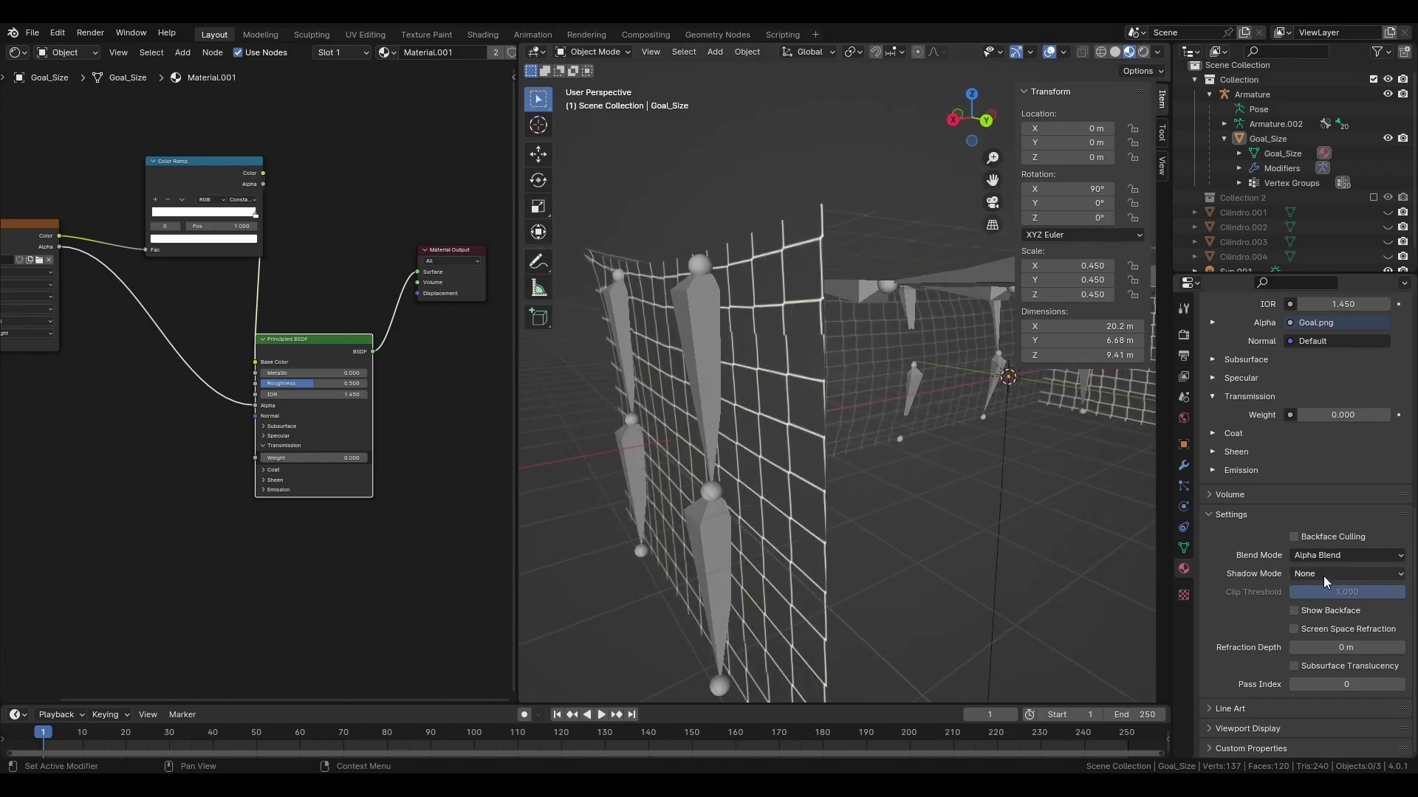
click(1323, 576)
click(1314, 591)
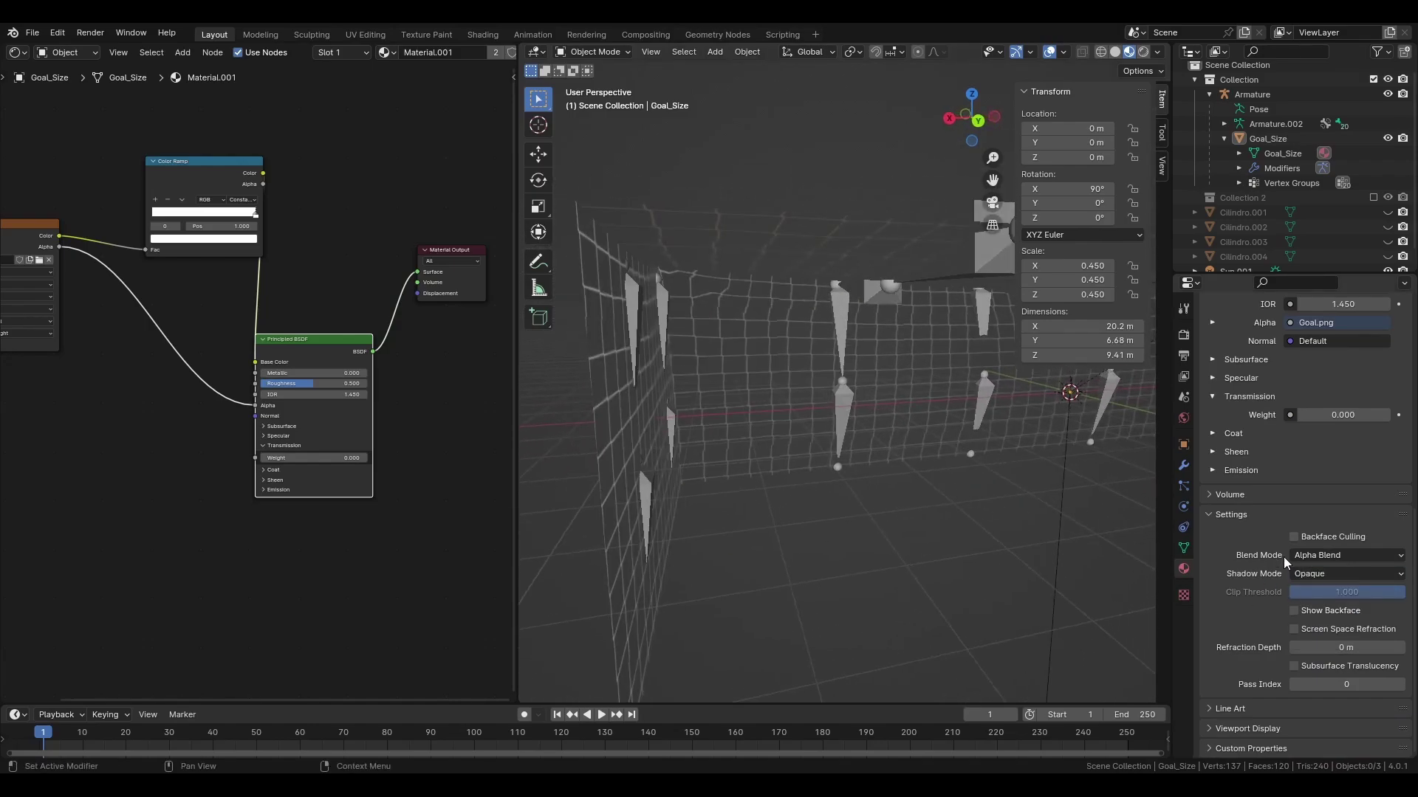
click(1325, 574)
click(1328, 593)
middle_drag(795, 429, 903, 449)
- Scale down the whole net's UV layout in the UV Editor to enlarge the net pattern
click(19, 52)
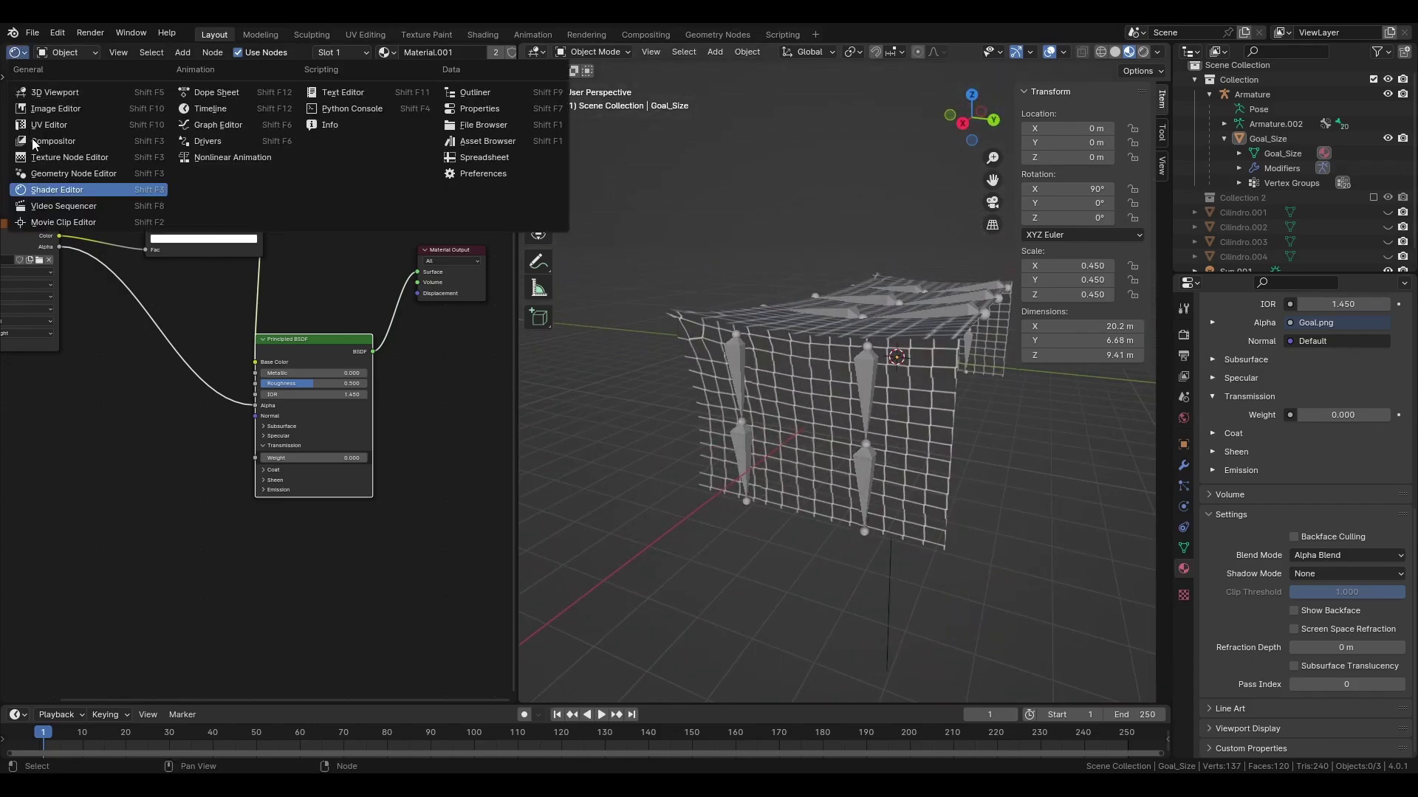
click(37, 126)
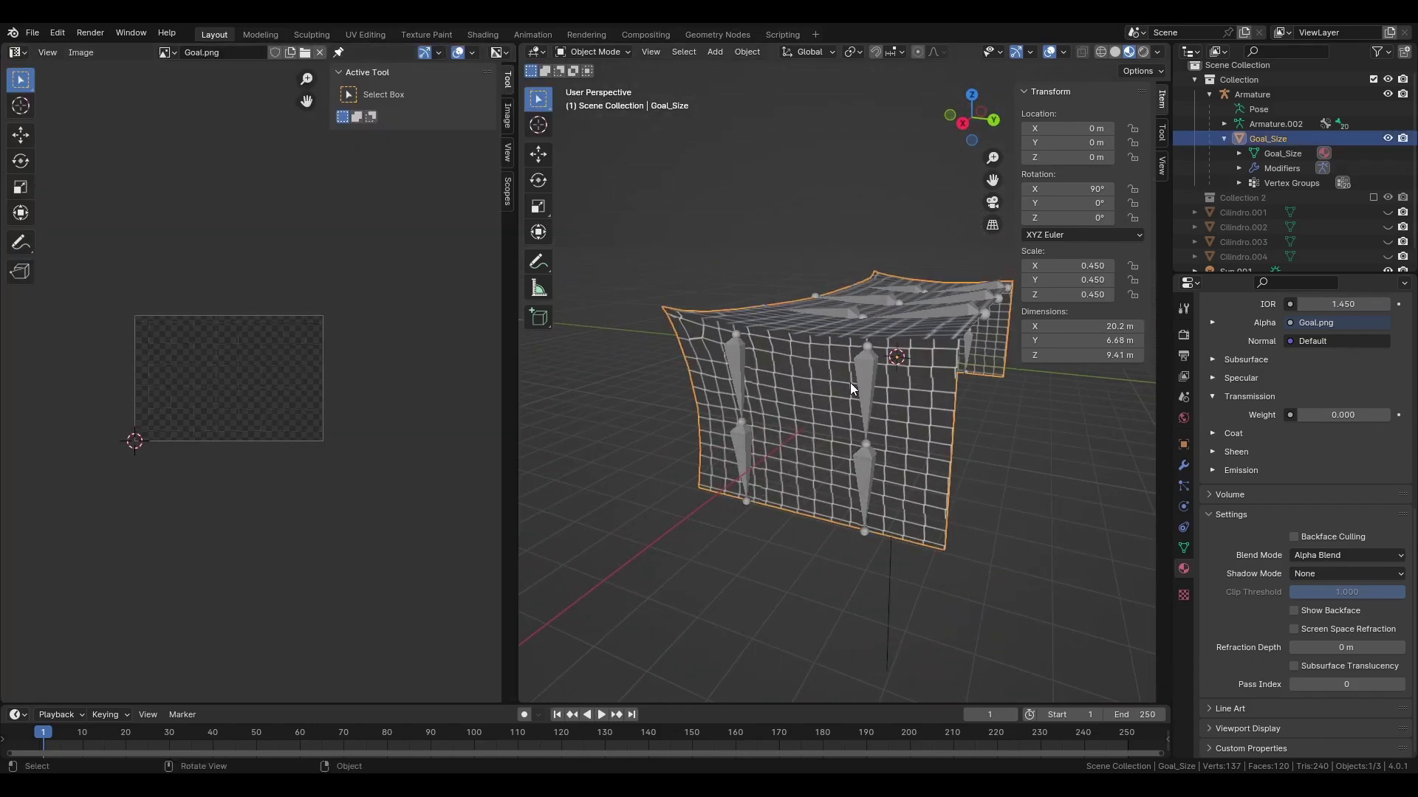
key(Tab)
key(s)
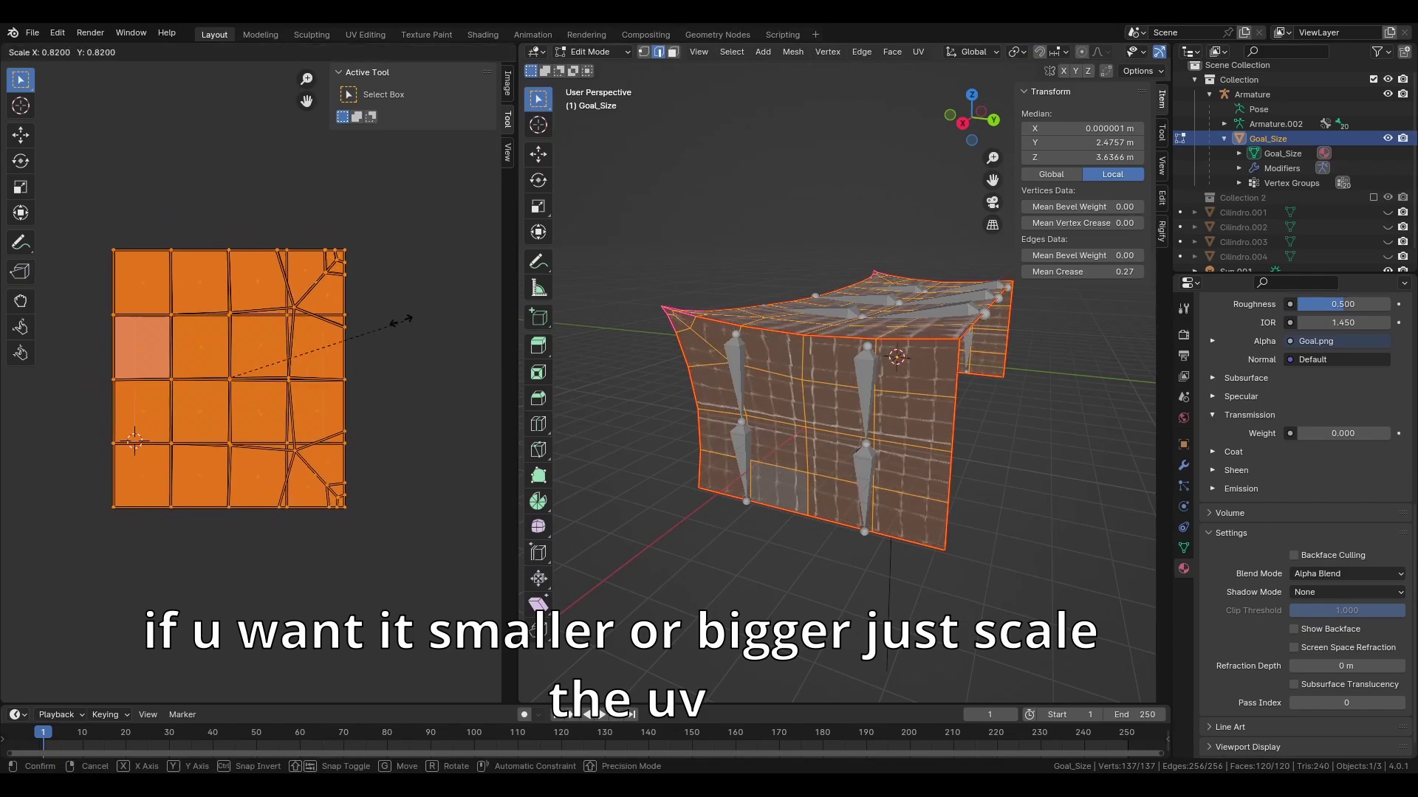
click(326, 359)
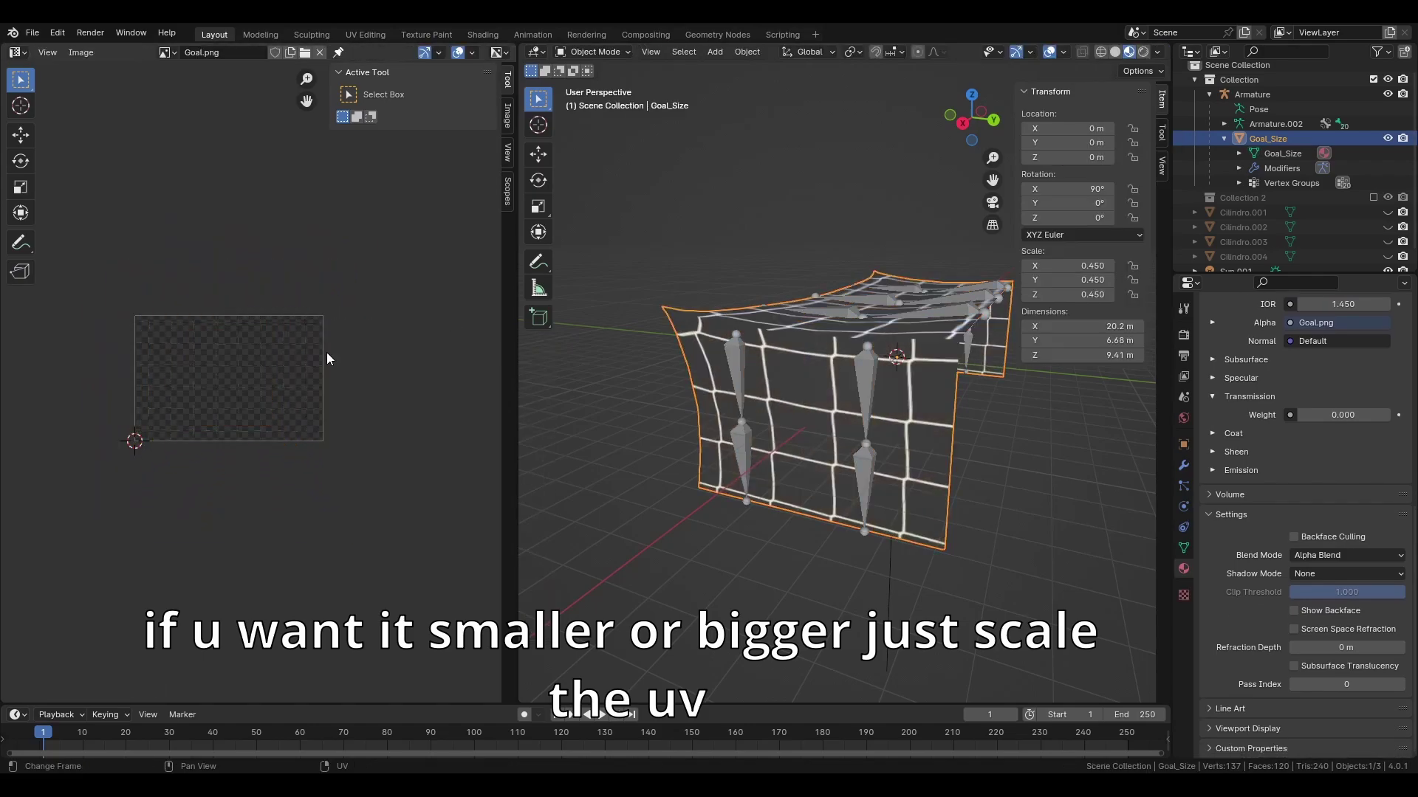
- Try rescaling the UV layout for a finer net pattern and undo that scaling
middle_drag(701, 384, 804, 389)
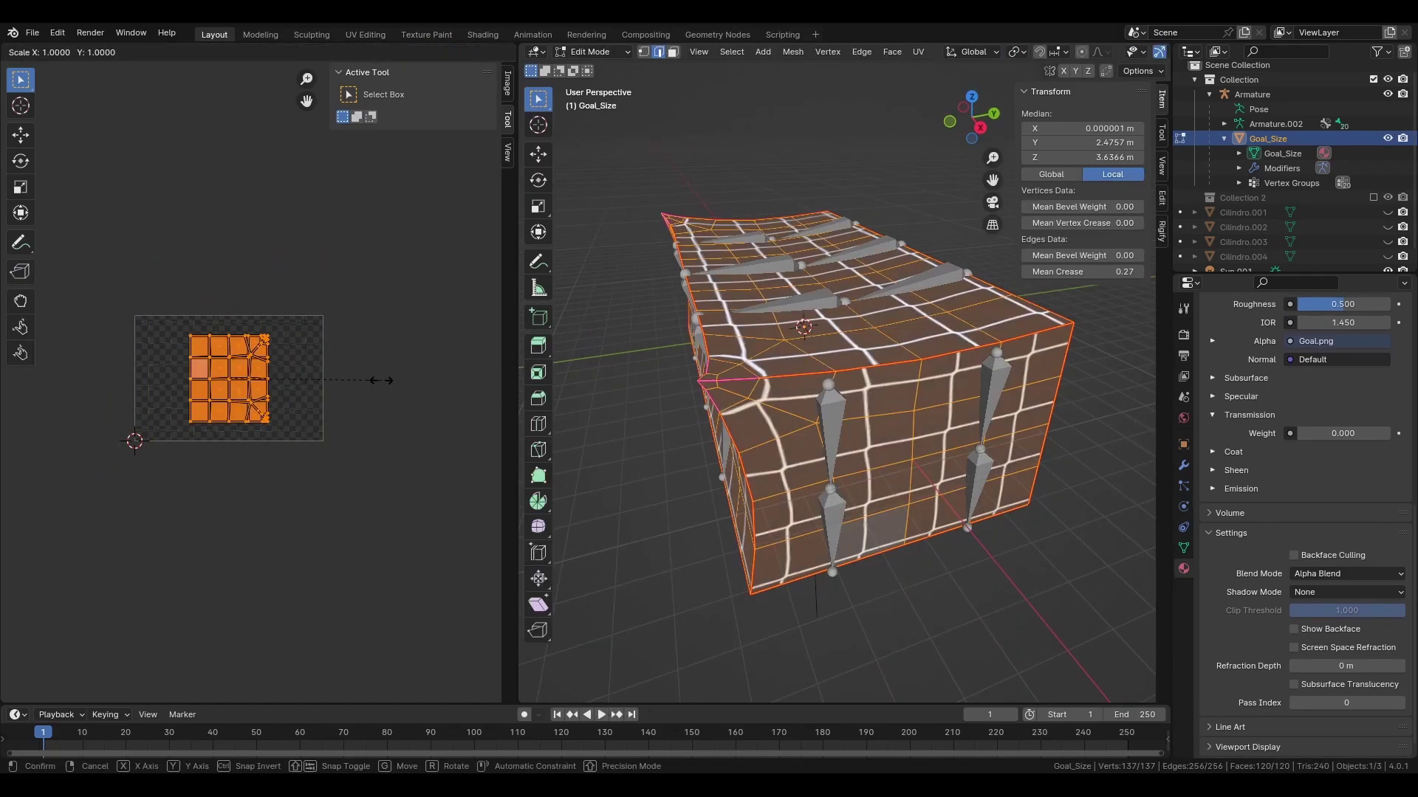
click(114, 370)
key(Tab)
middle_drag(831, 375, 775, 371)
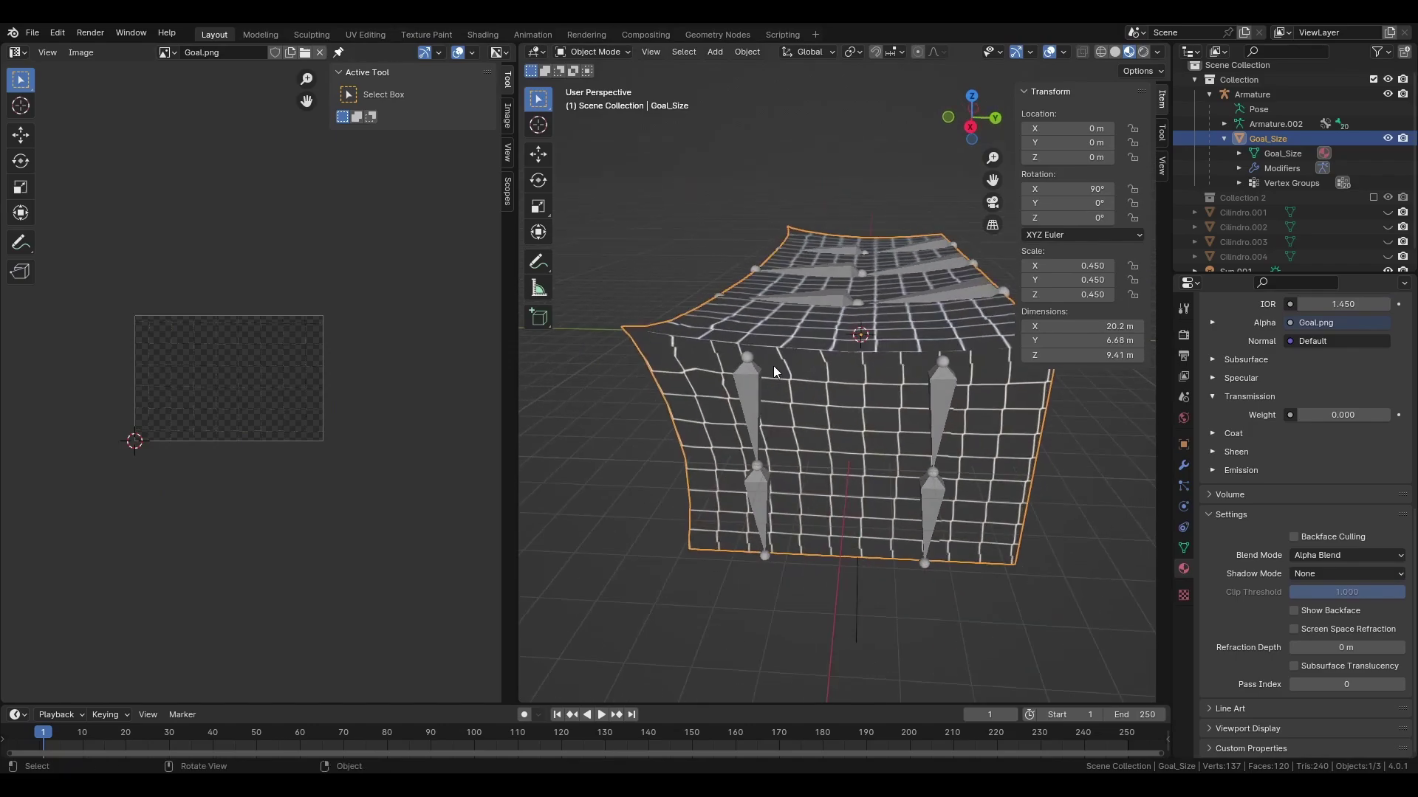
key(Tab)
key(Tab)
key(Tab)
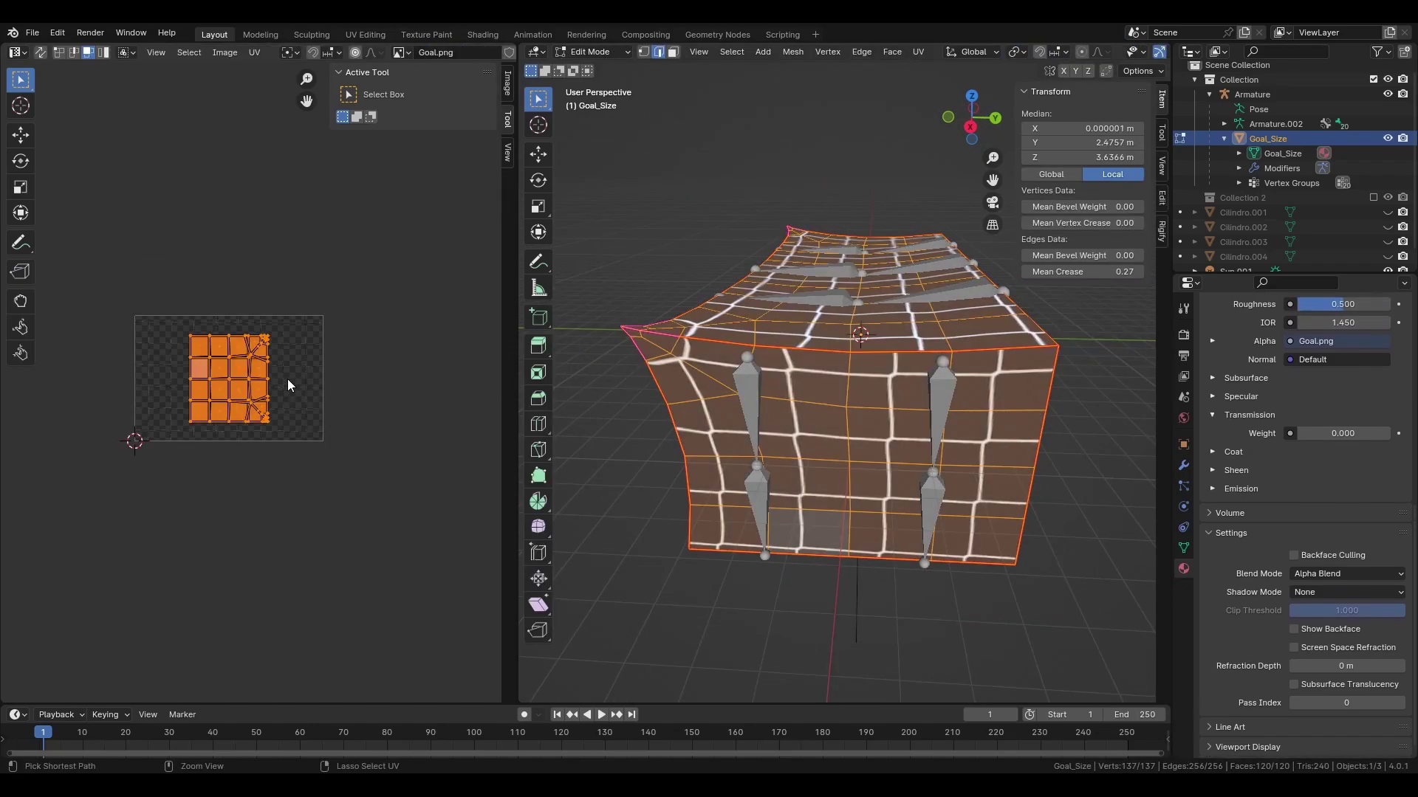
- Scale up the whole net's UV layout for a finer net pattern and examine the net in the viewport
key(s)
click(287, 385)
middle_drag(783, 378, 850, 399)
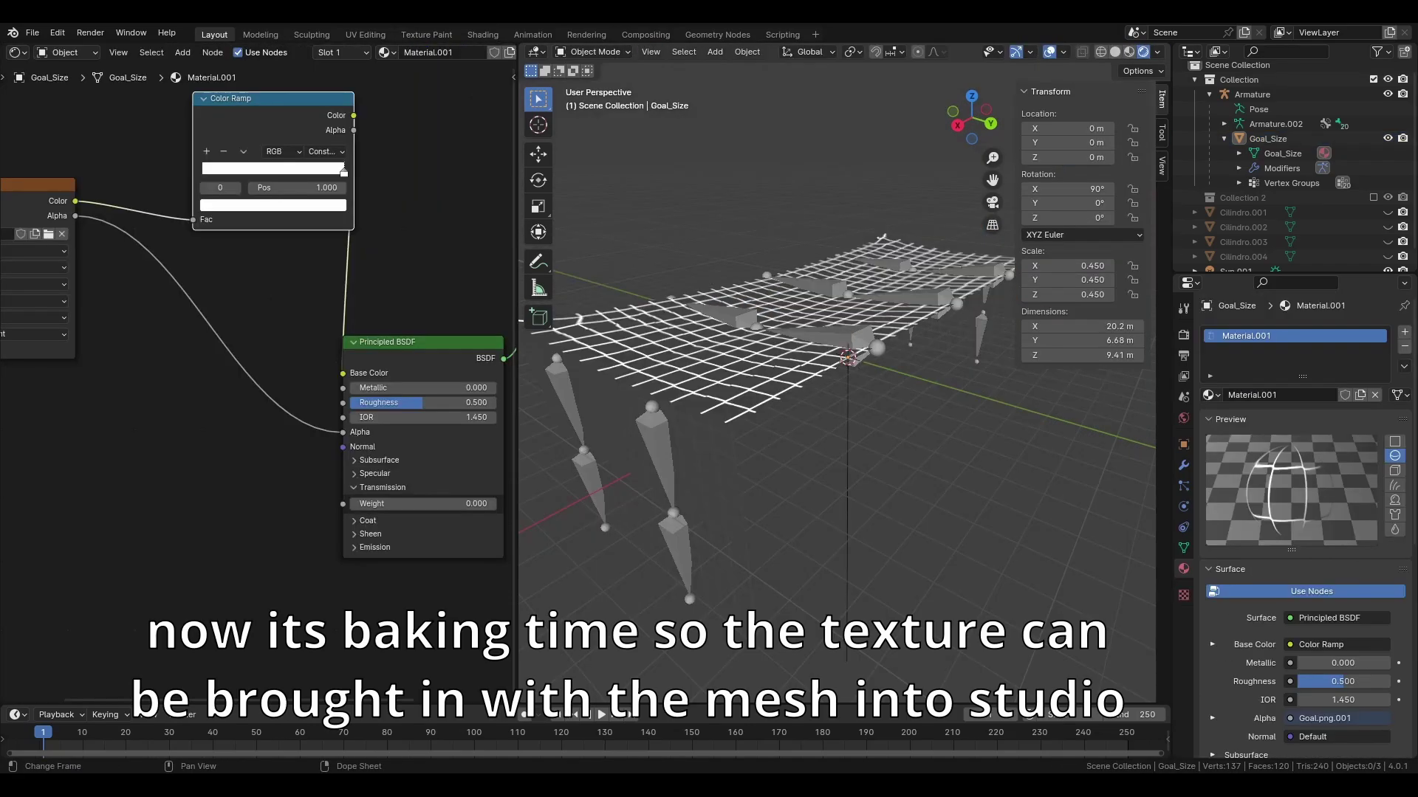
middle_drag(732, 439, 822, 403)
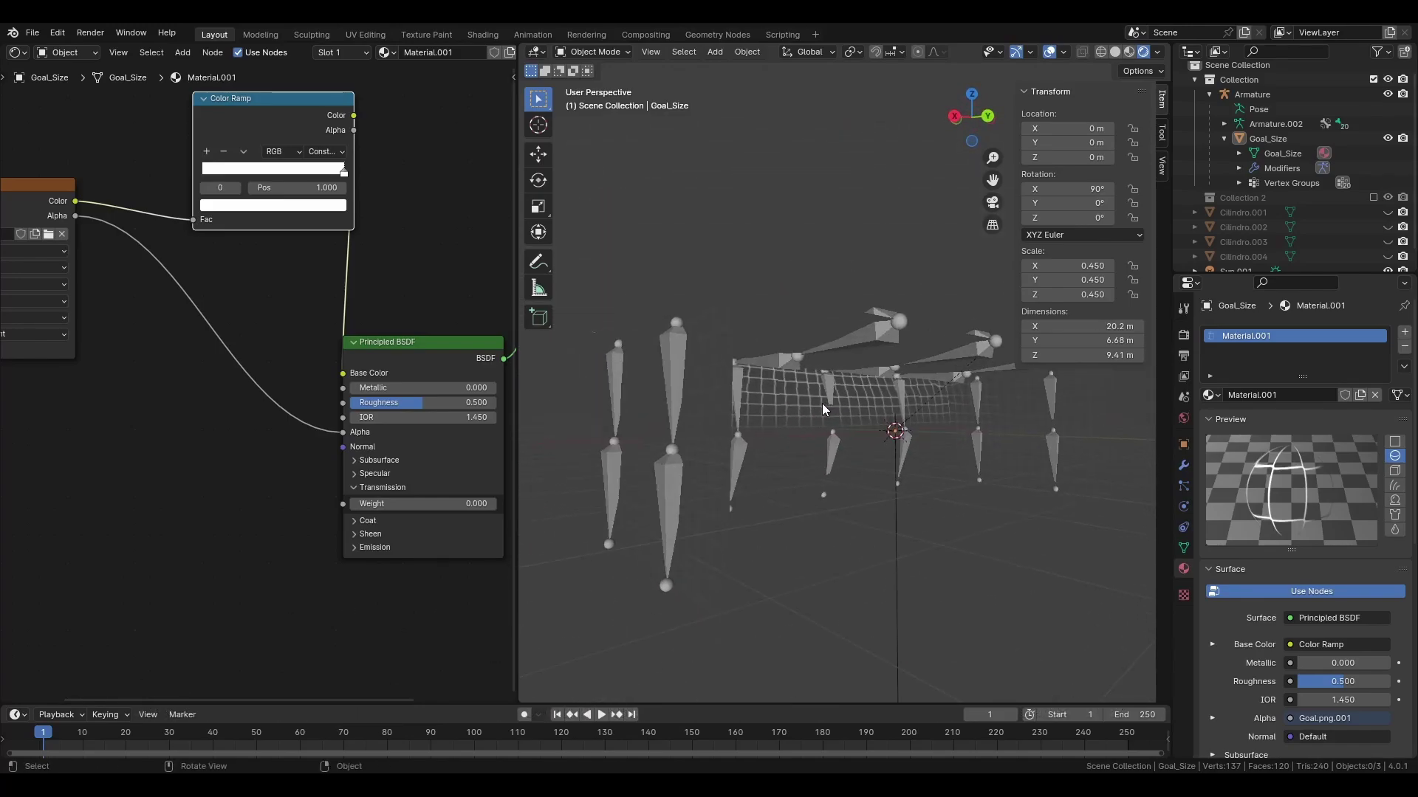
- Duplicate the Goal.png.001 image texture node below the original and create a new blank image with default settings in the copy
scroll(328, 314, down, 2)
middle_drag(238, 369, 315, 344)
middle_drag(225, 360, 219, 342)
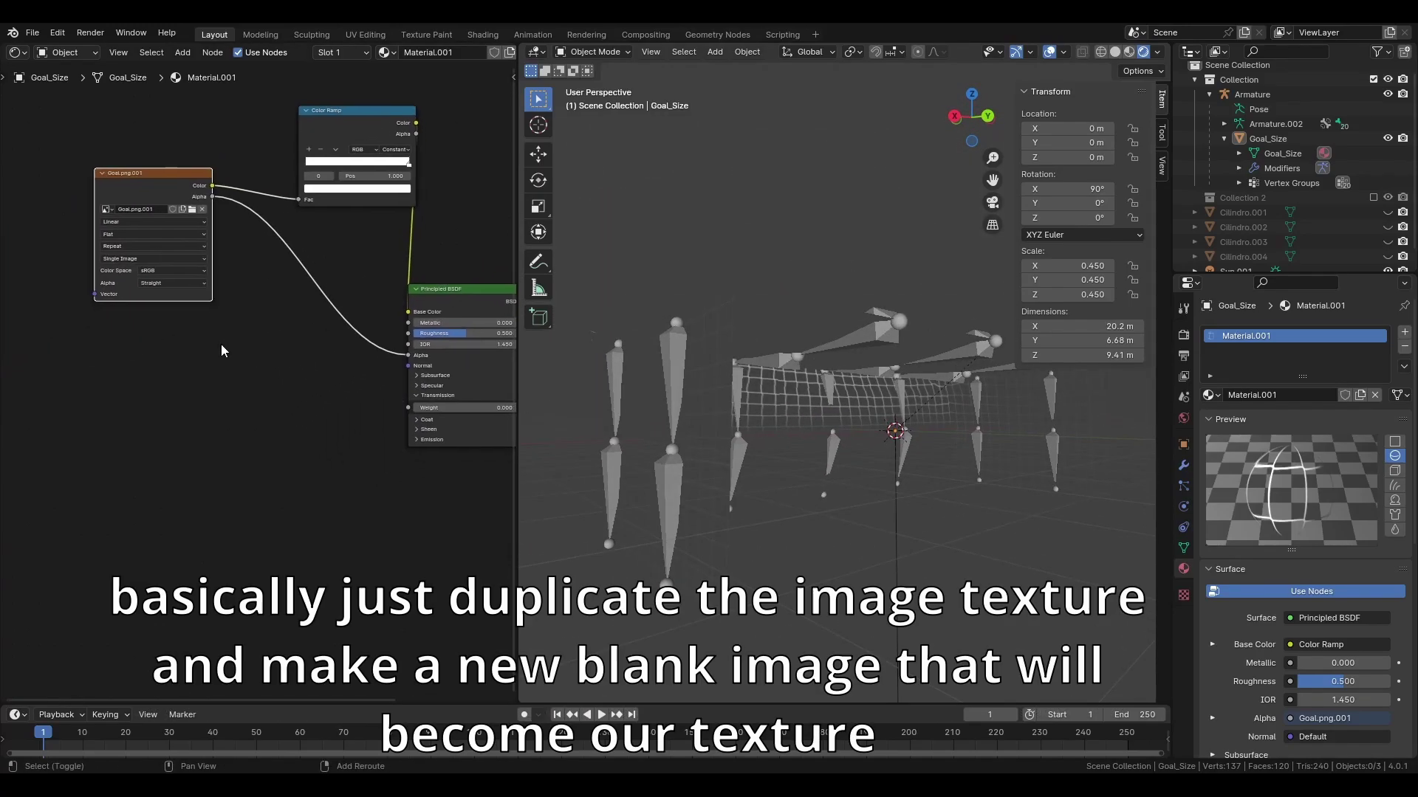
key(shift+d)
click(207, 370)
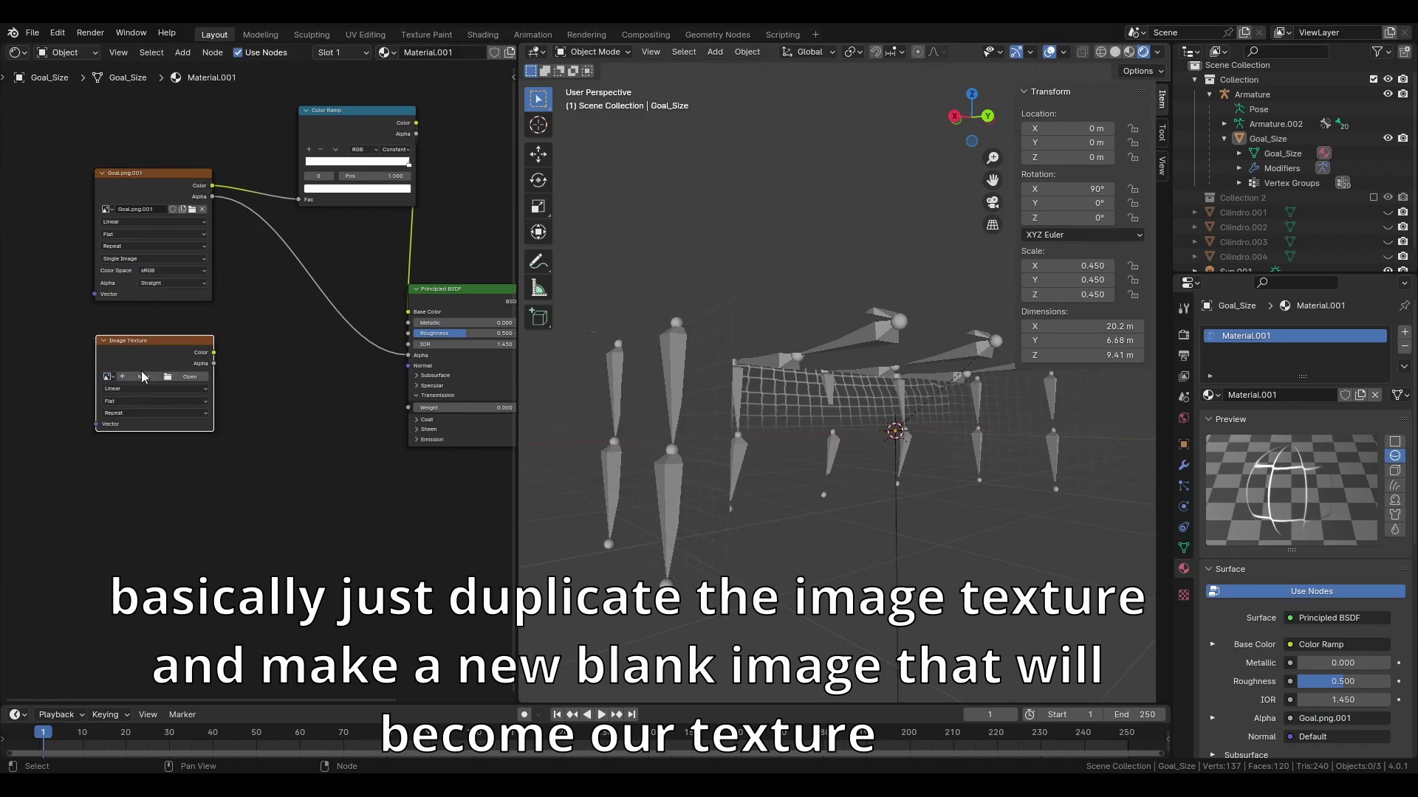
click(142, 377)
click(140, 535)
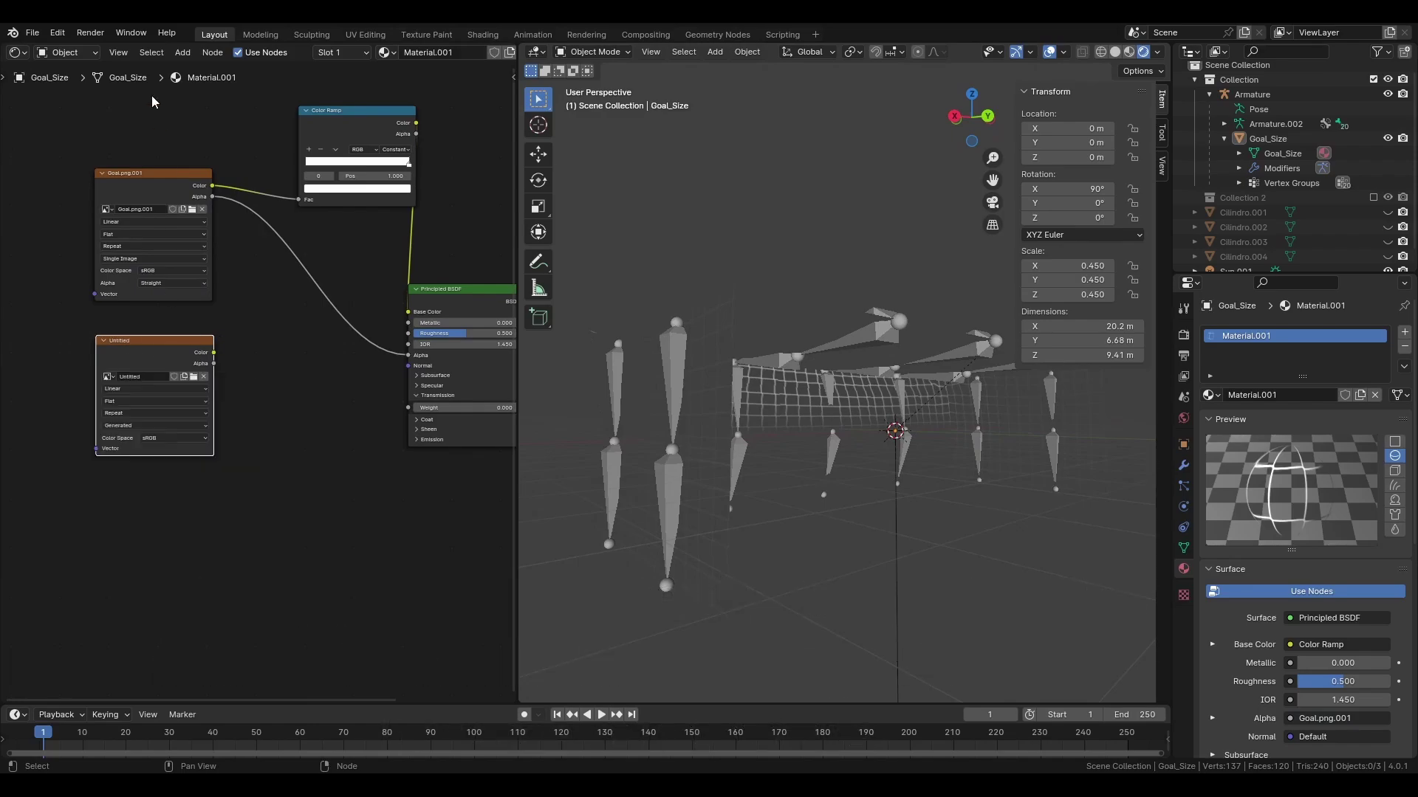
- Switch the node area to the UV Editor and put the net mesh in Edit Mode with all its UVs selected
click(17, 52)
click(37, 125)
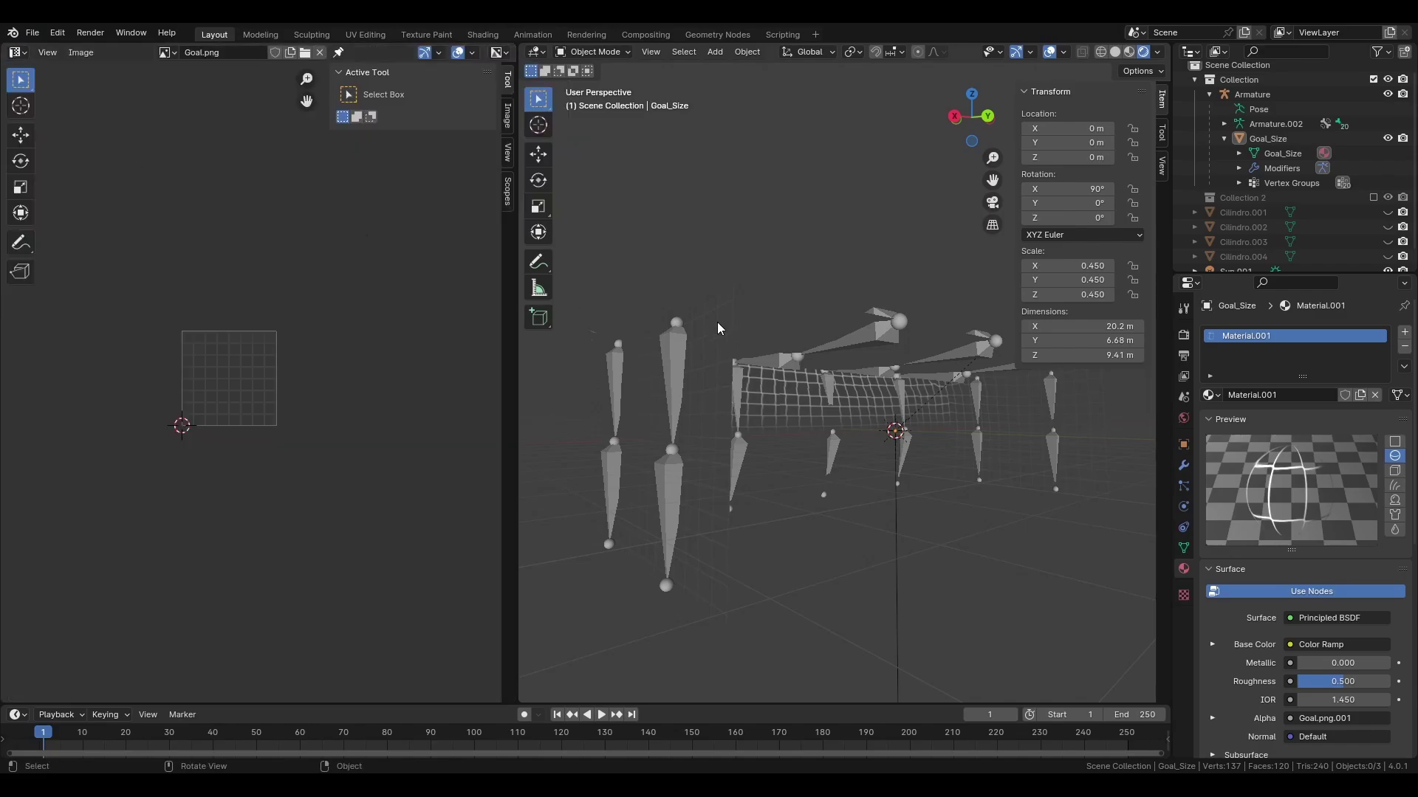
middle_drag(776, 413, 708, 382)
click(707, 382)
key(Tab)
scroll(221, 222, up, 3)
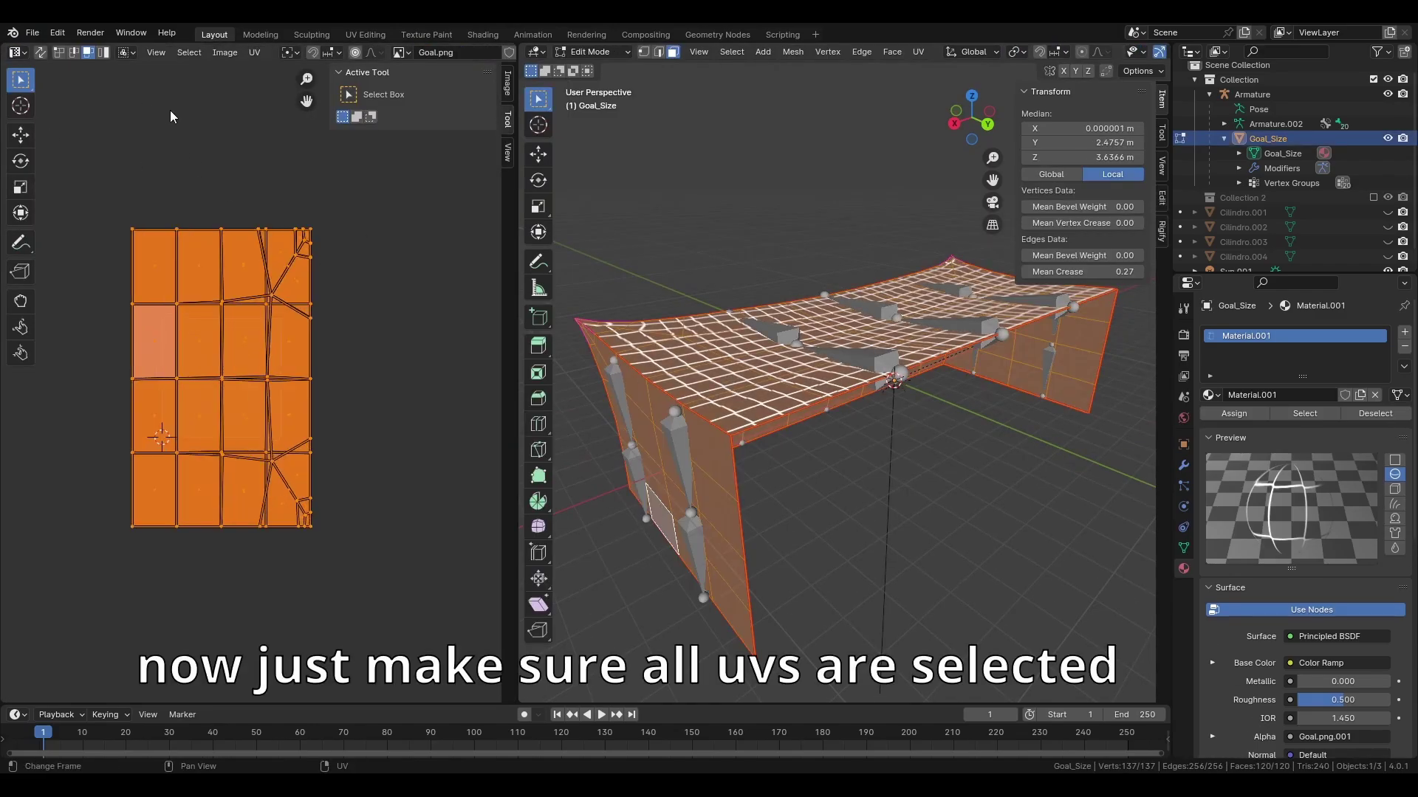
scroll(253, 158, down, 1)
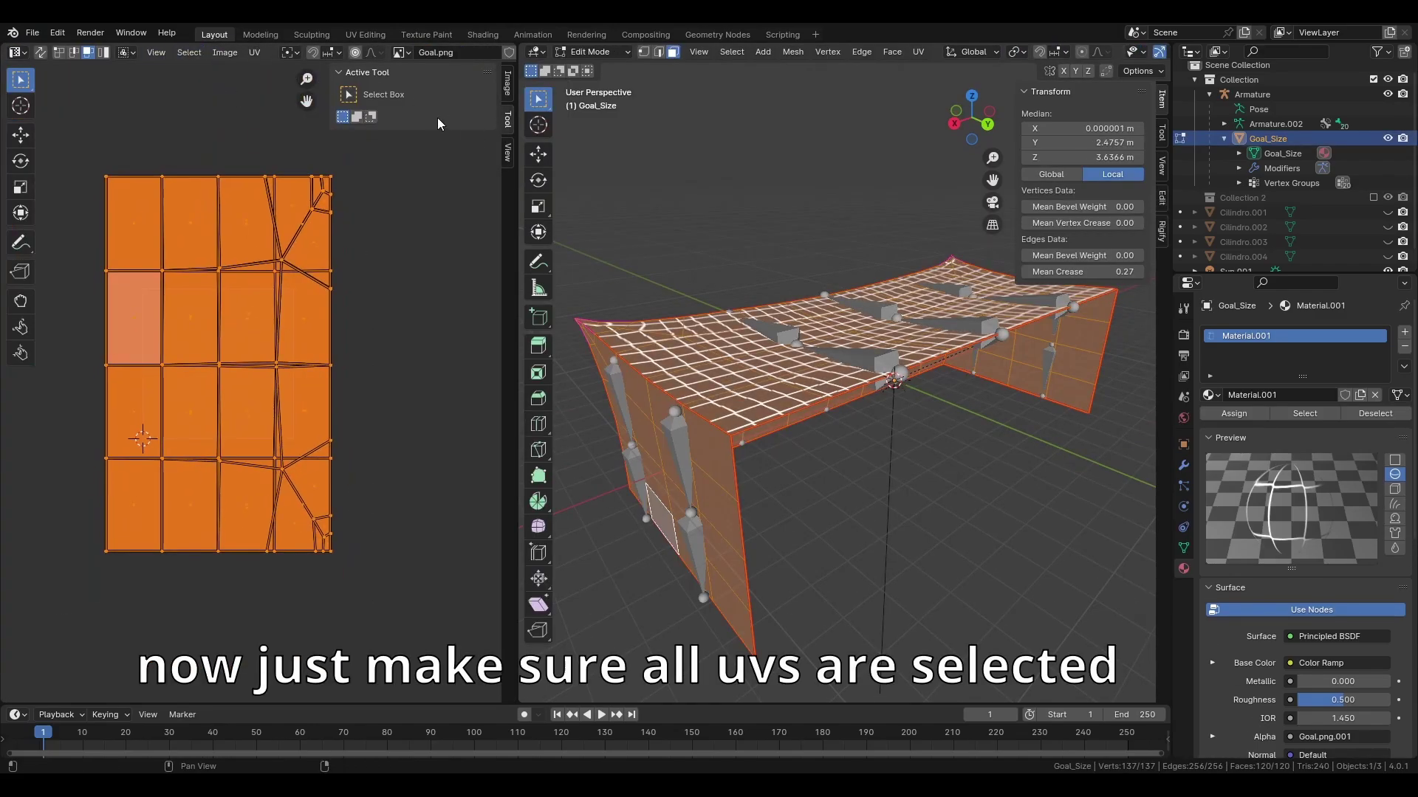
- Show the blank Untitled image behind the net's UV layout in the UV Editor
click(399, 52)
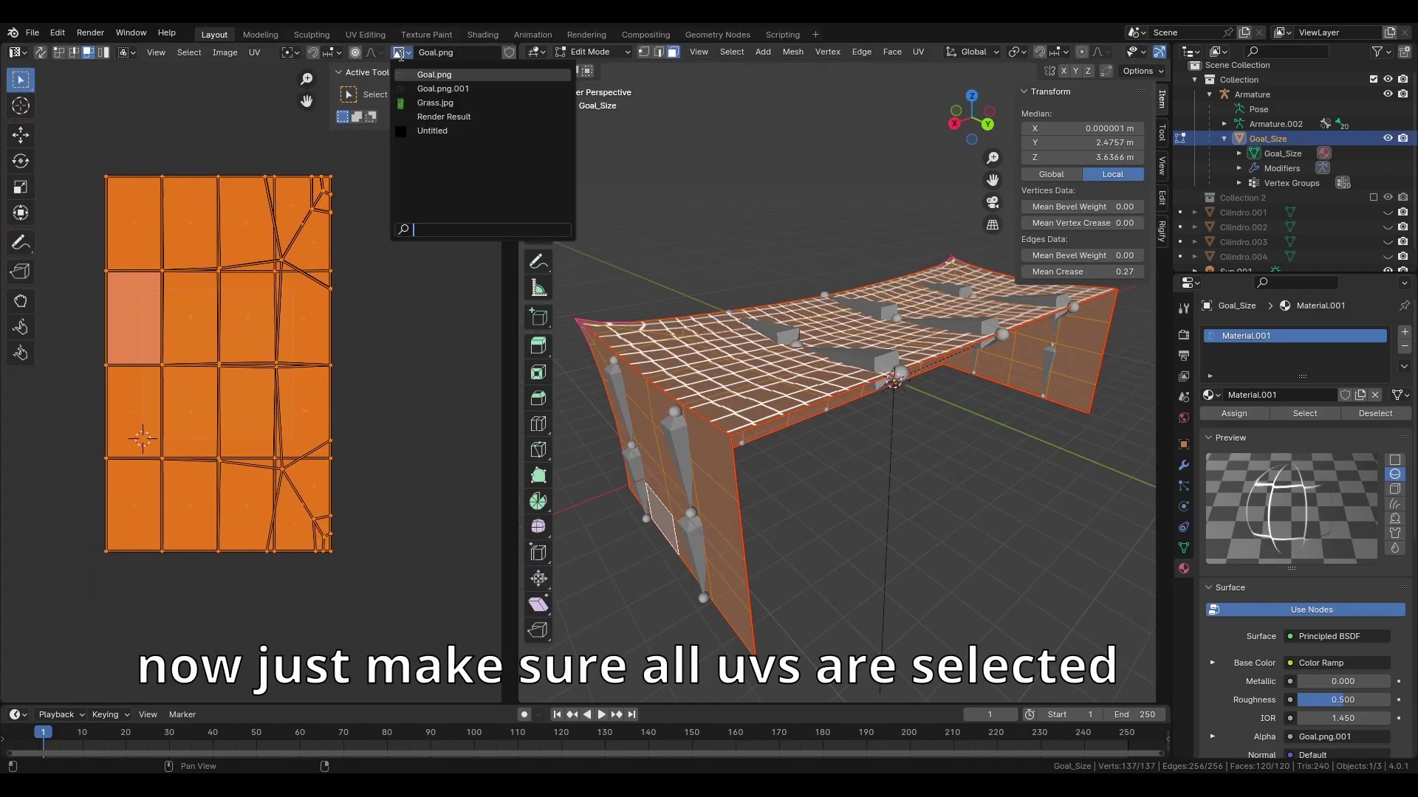
click(440, 130)
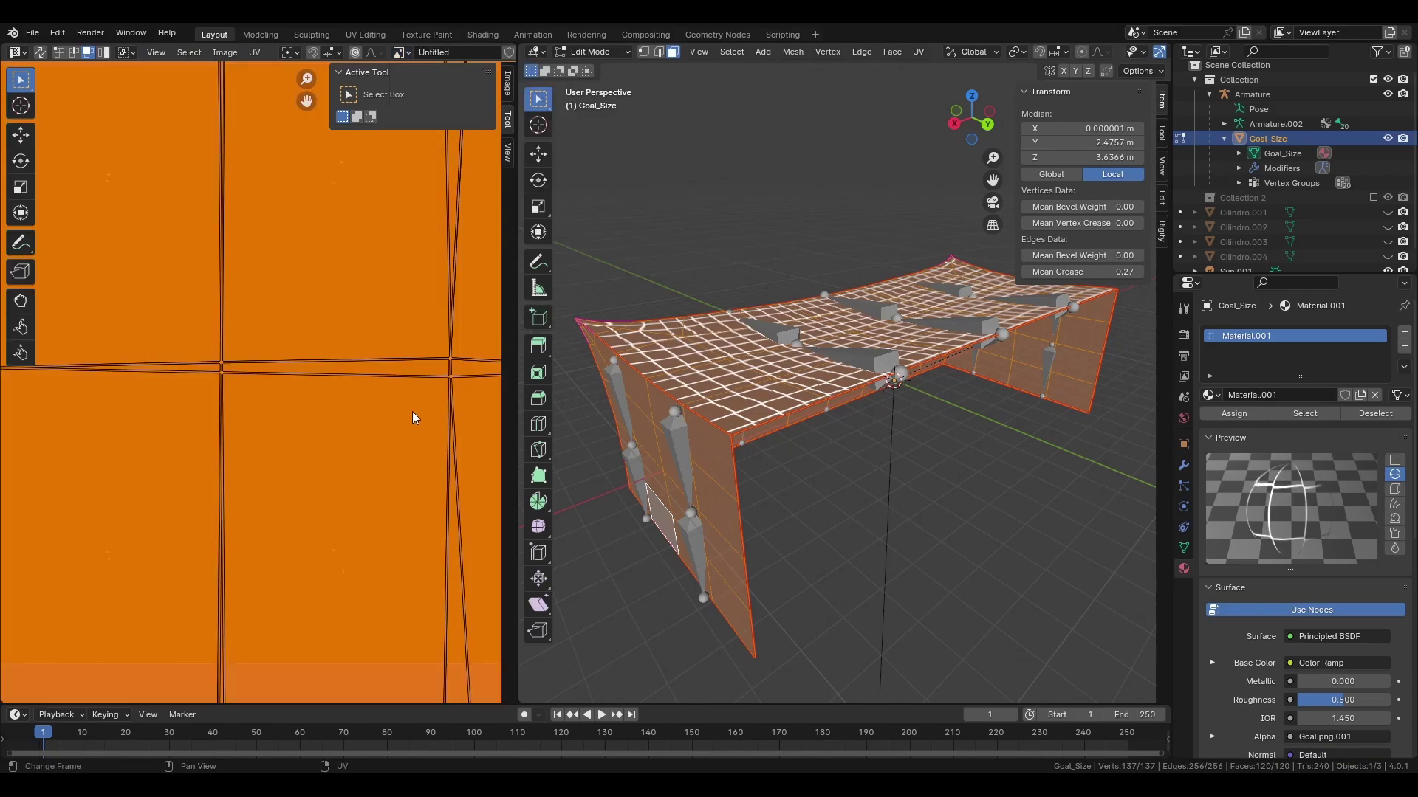
scroll(358, 327, down, 3)
key(Tab)
key(Tab)
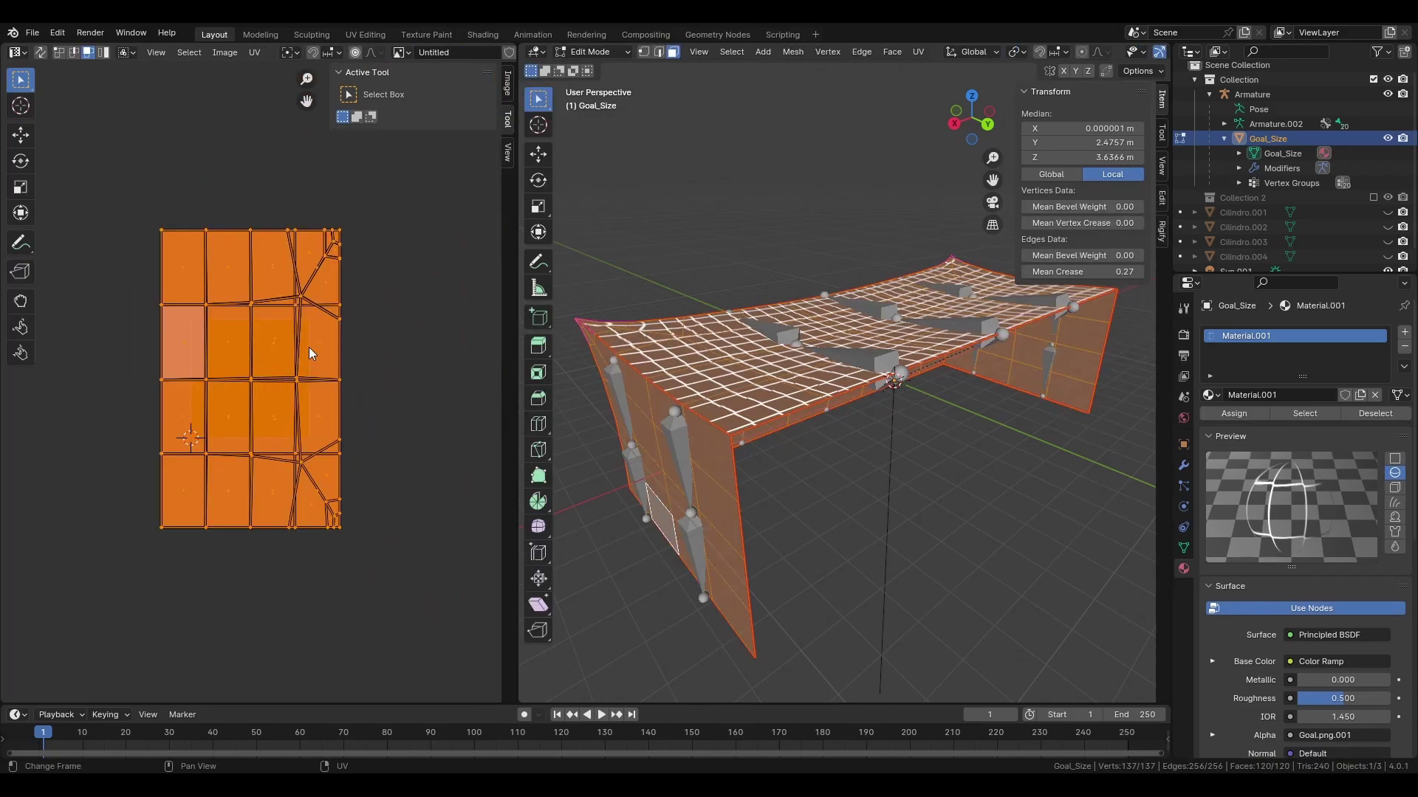
- Return to the Shader Editor in Object Mode and set the render engine to Cycles
click(15, 57)
click(1313, 334)
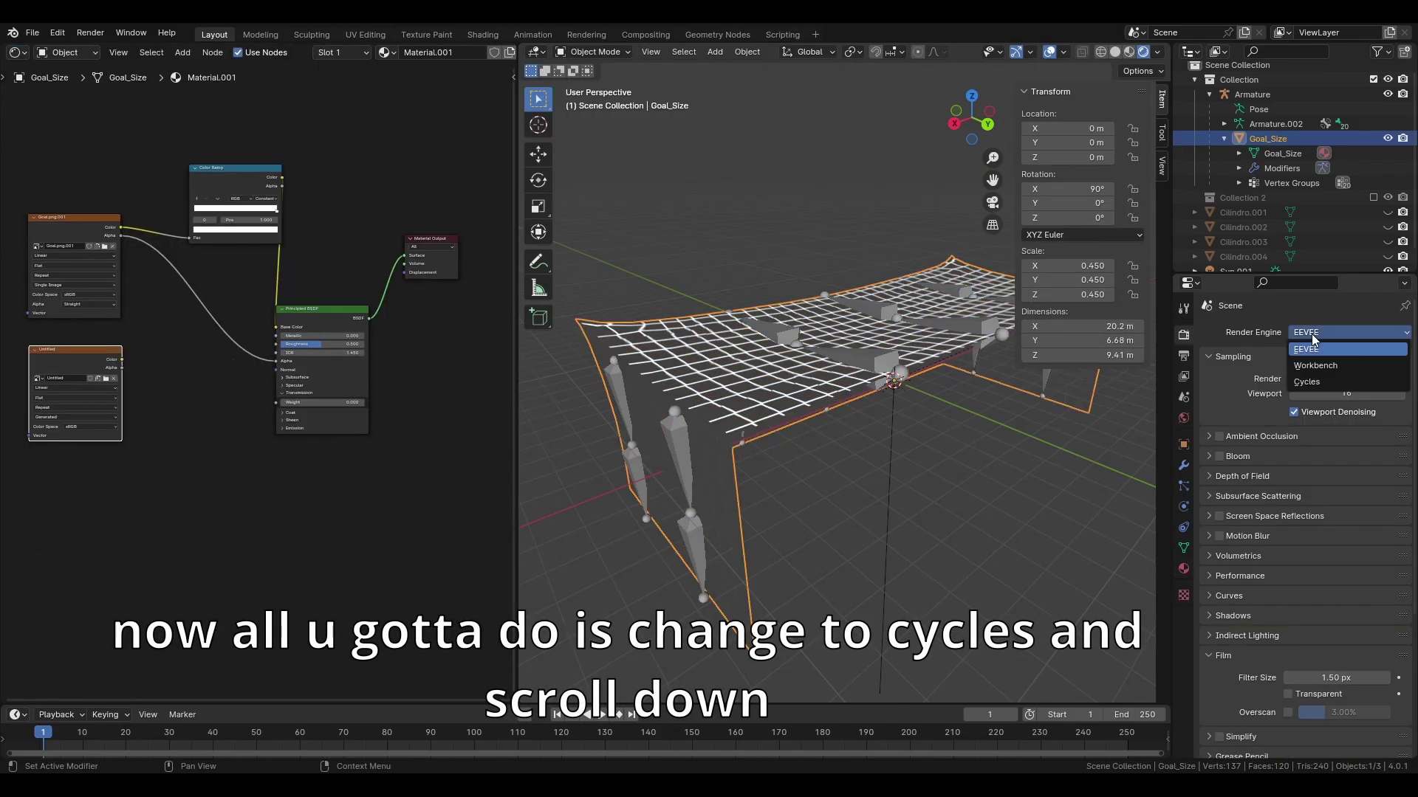
click(1306, 382)
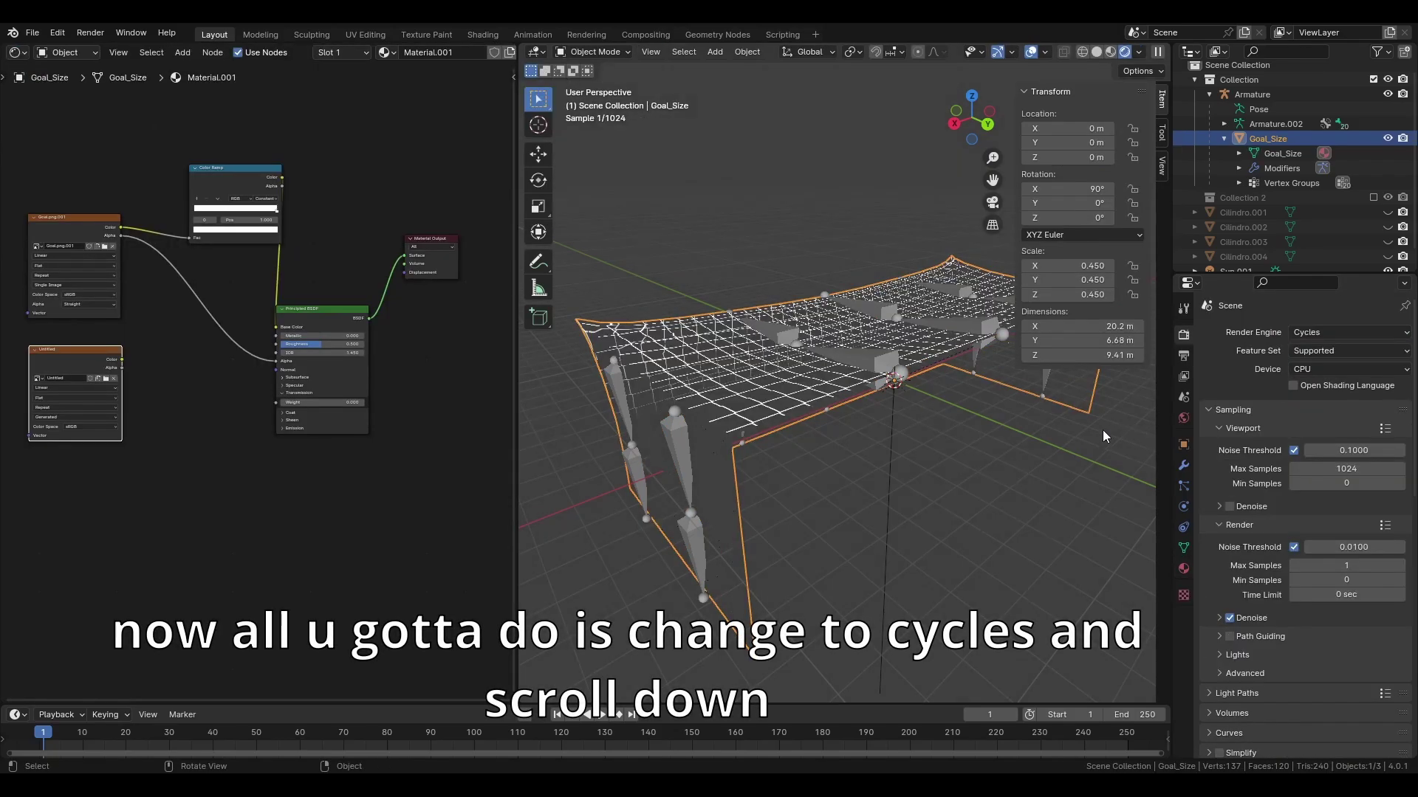
- Choose Diffuse as the bake type in the Cycles bake settings
click(1003, 459)
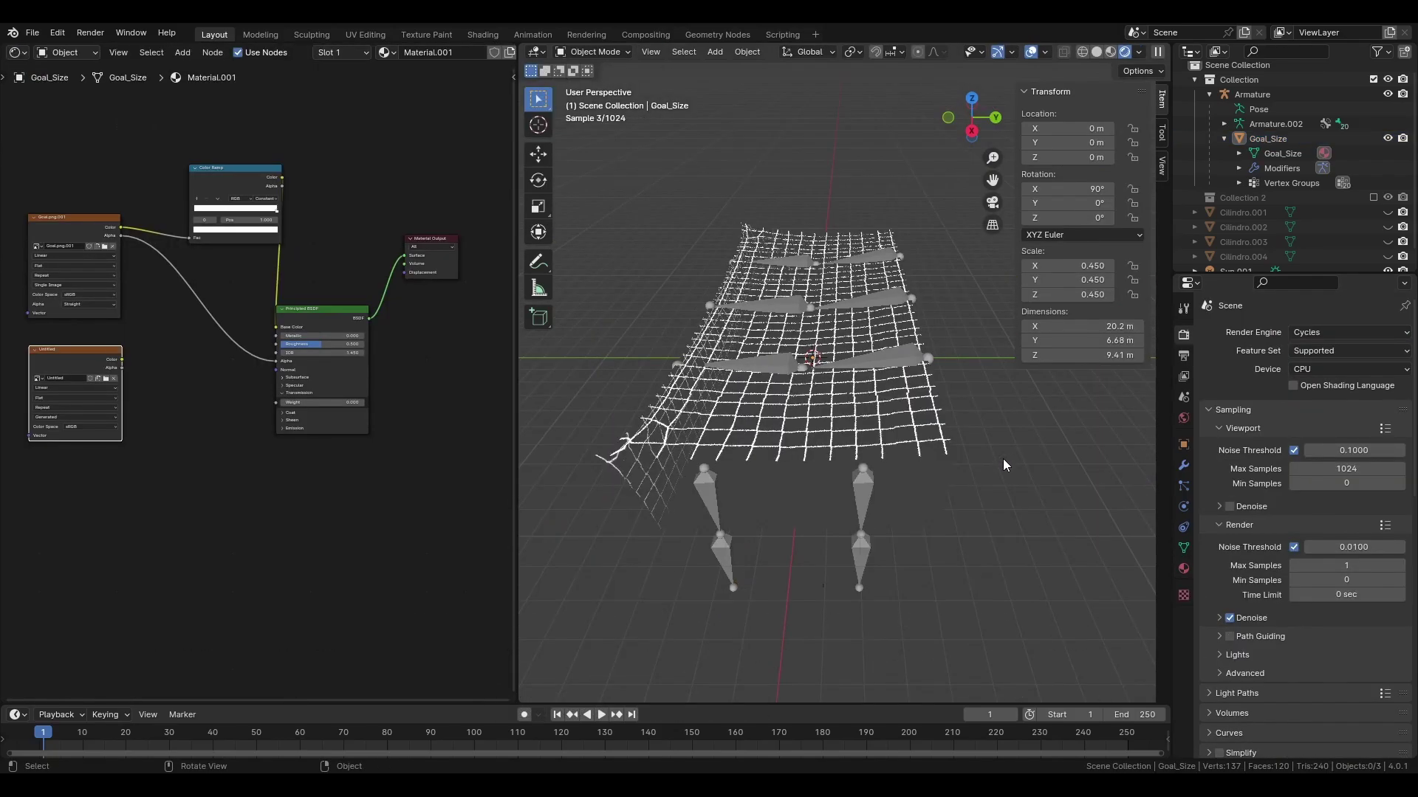
middle_drag(1003, 459, 1053, 464)
scroll(1307, 484, down, 10)
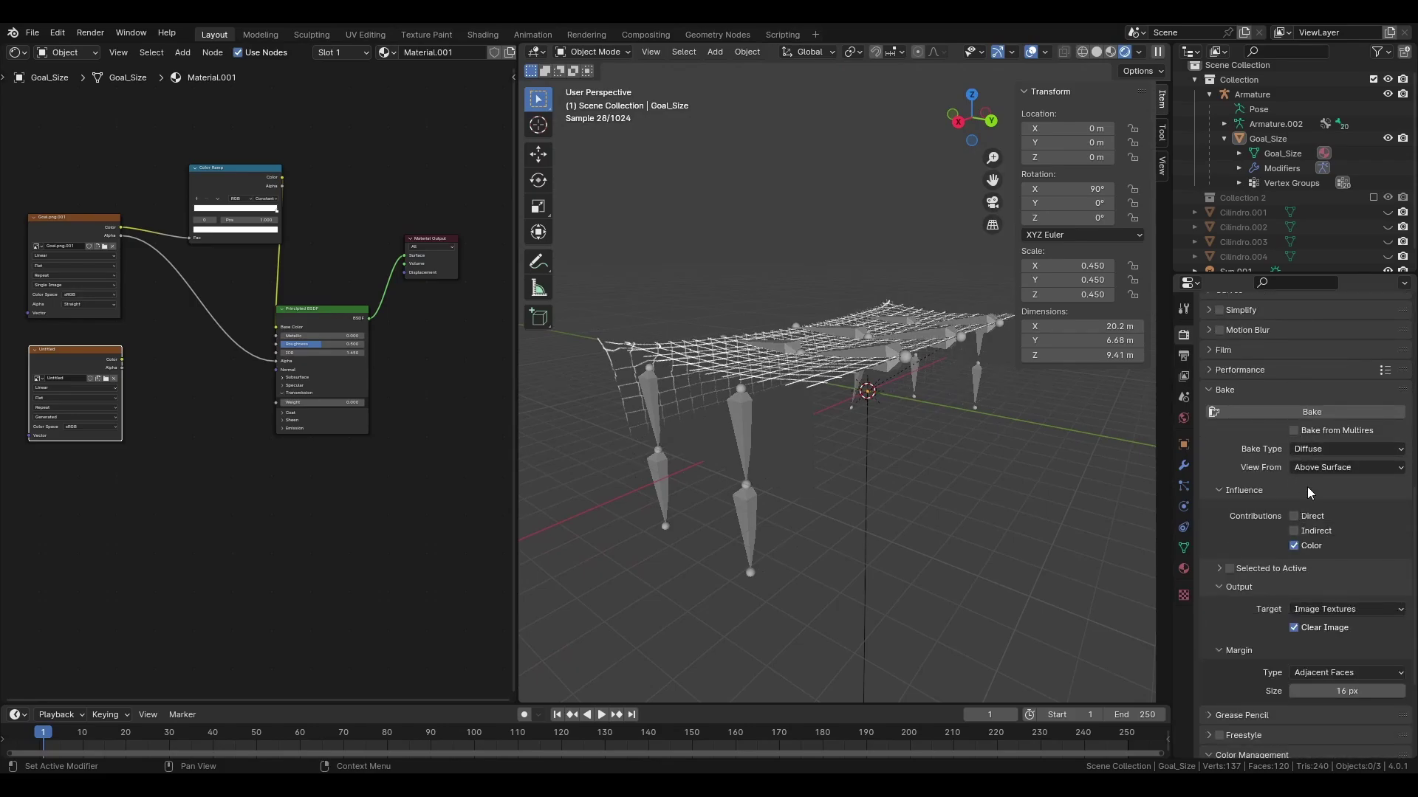
click(1313, 448)
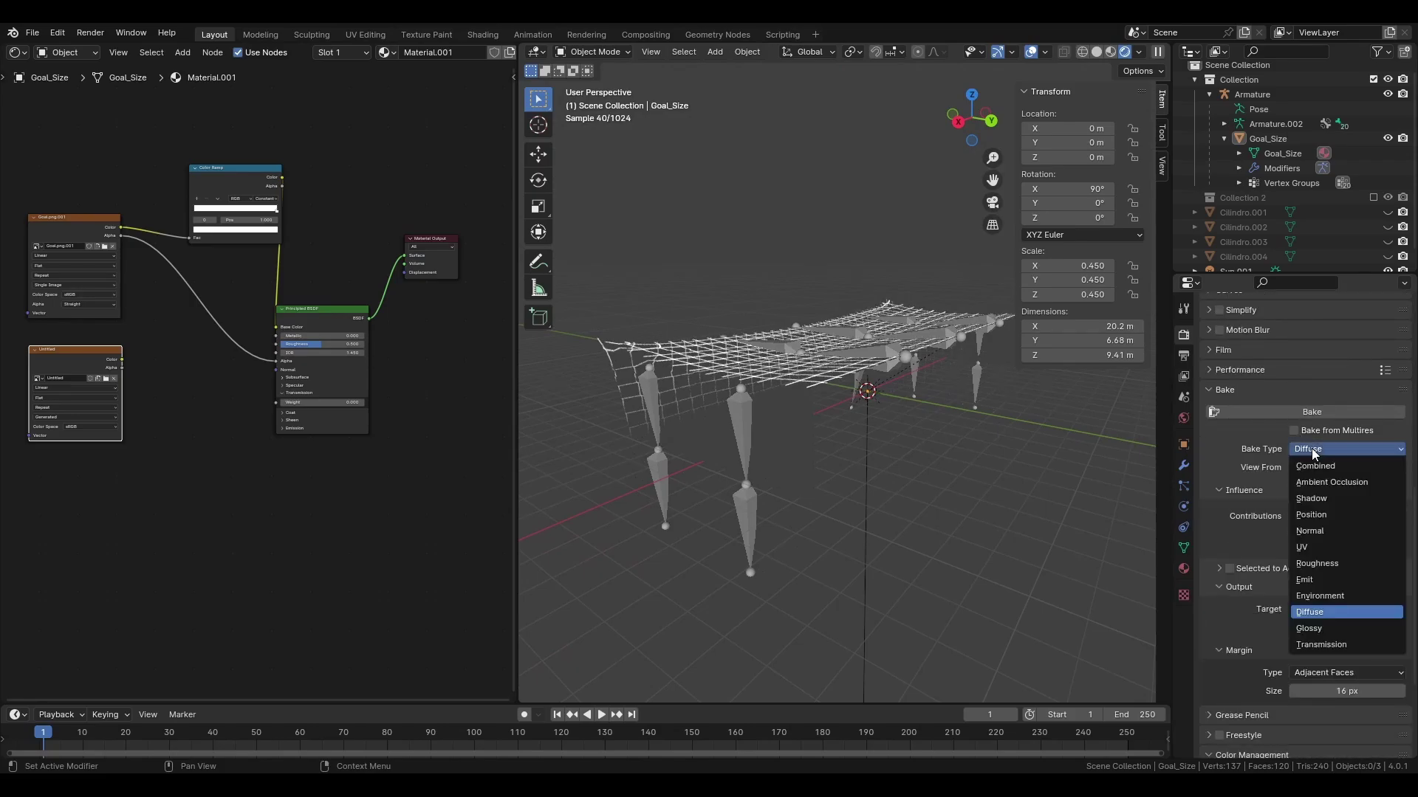
click(1321, 612)
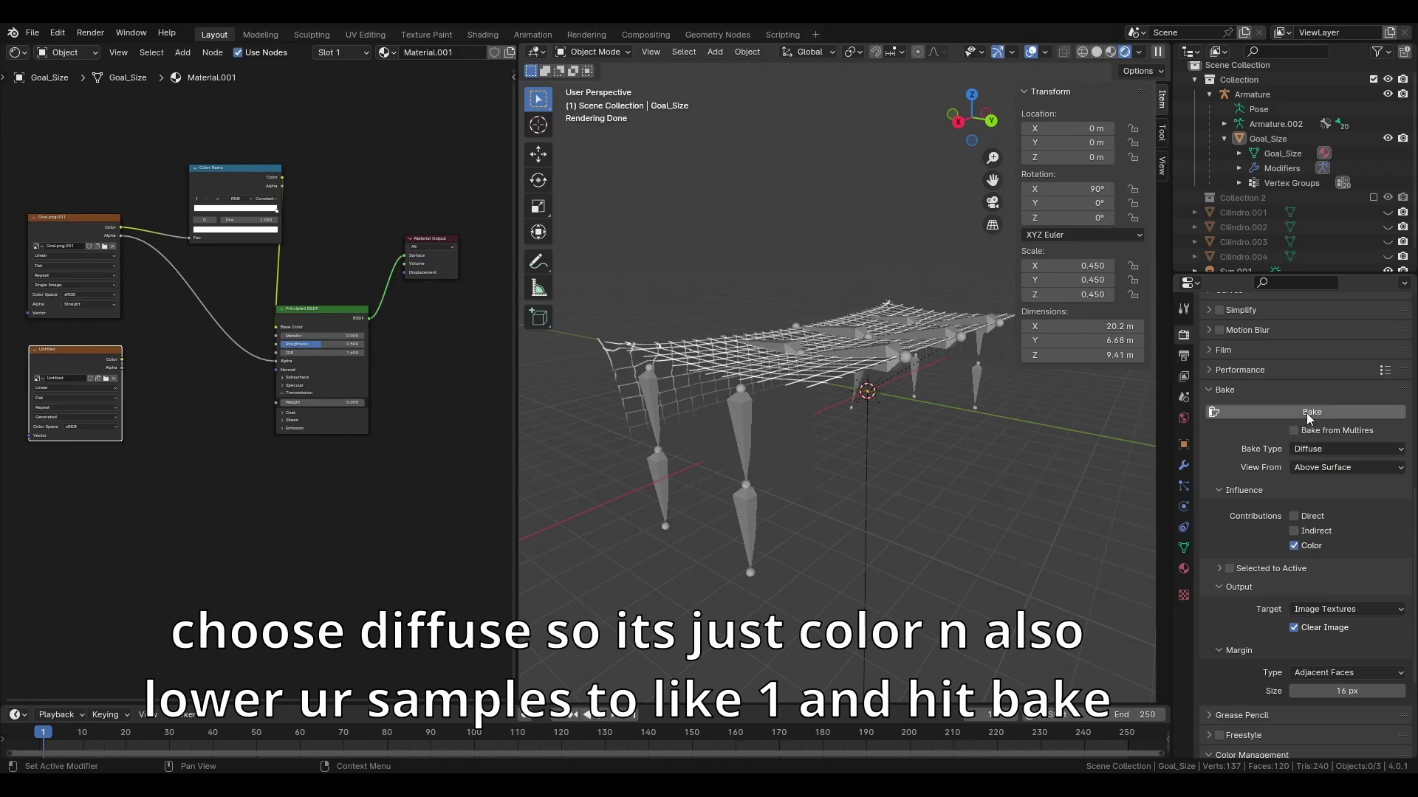
- Look through the bake output and color management settings and collapse the bake margin options
scroll(1299, 605, down, 5)
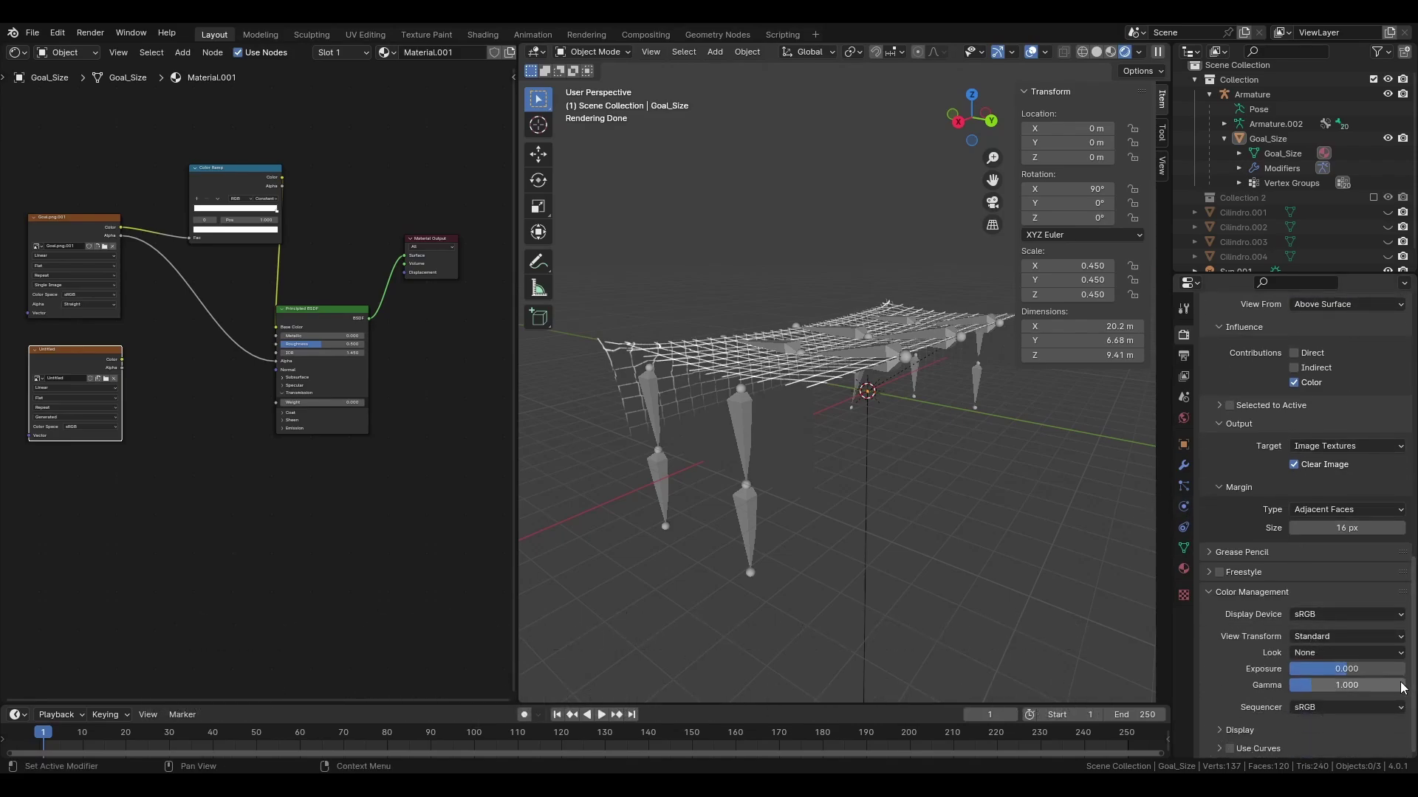
scroll(1246, 497, up, 4)
click(1220, 608)
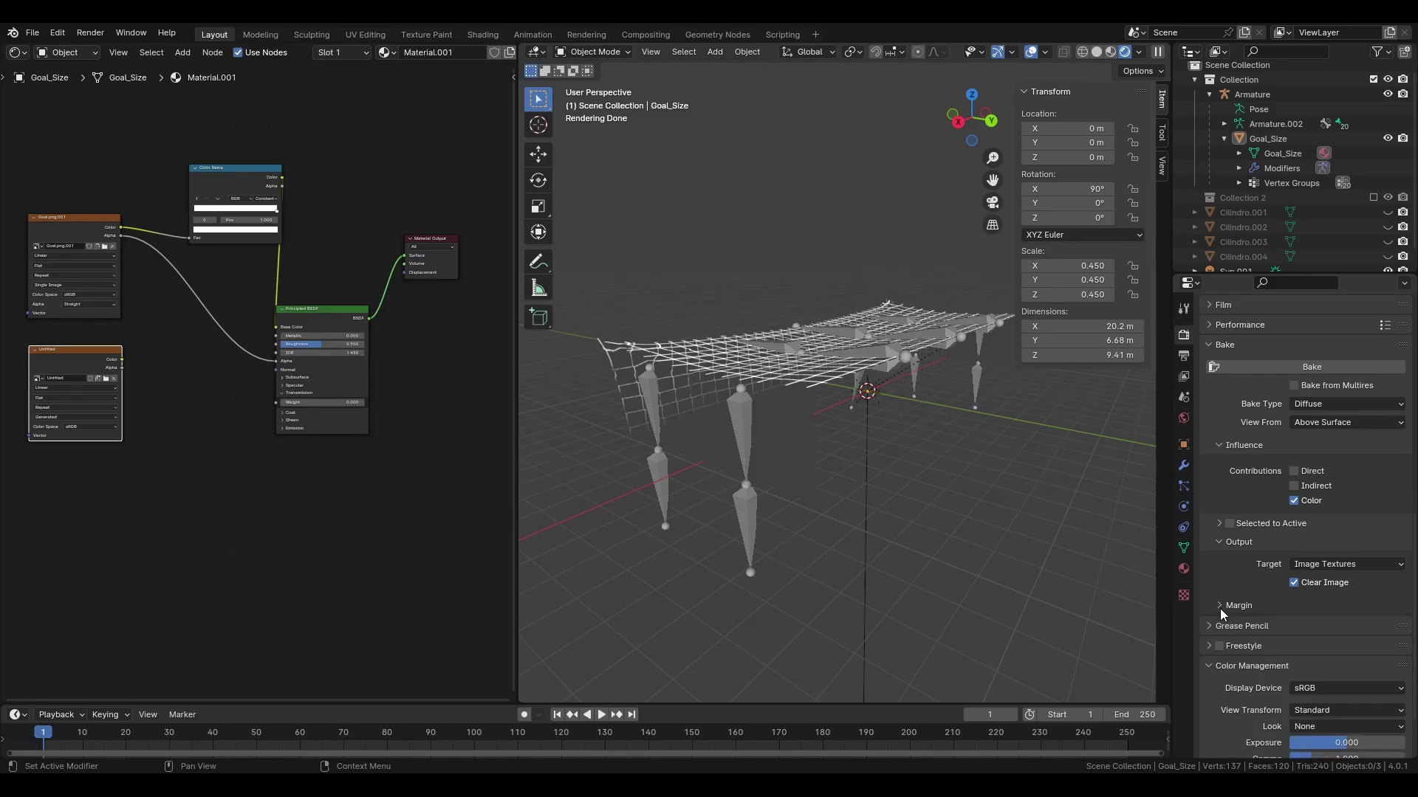
scroll(1216, 674, up, 3)
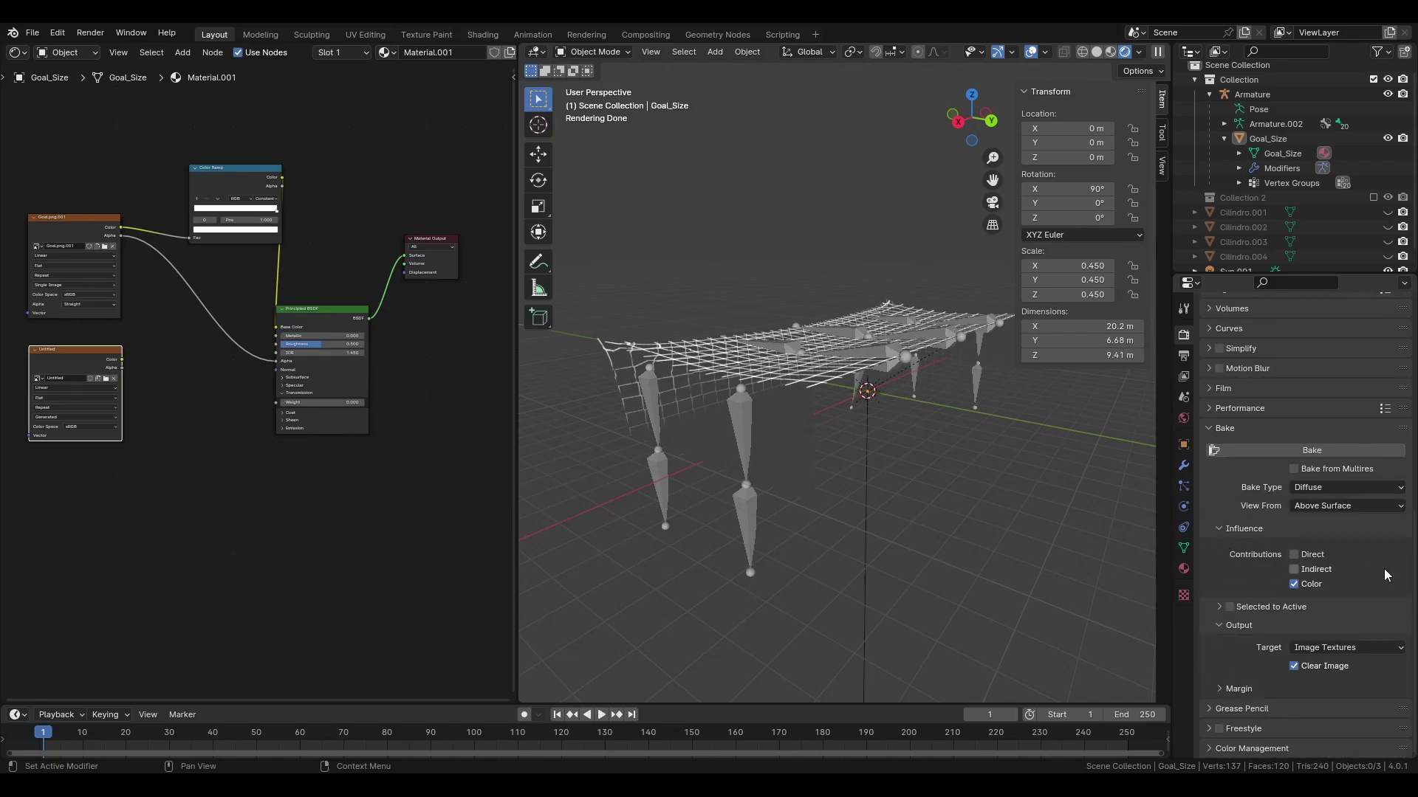
- Select the net and bake its diffuse color into the blank image texture
click(1336, 505)
click(1344, 448)
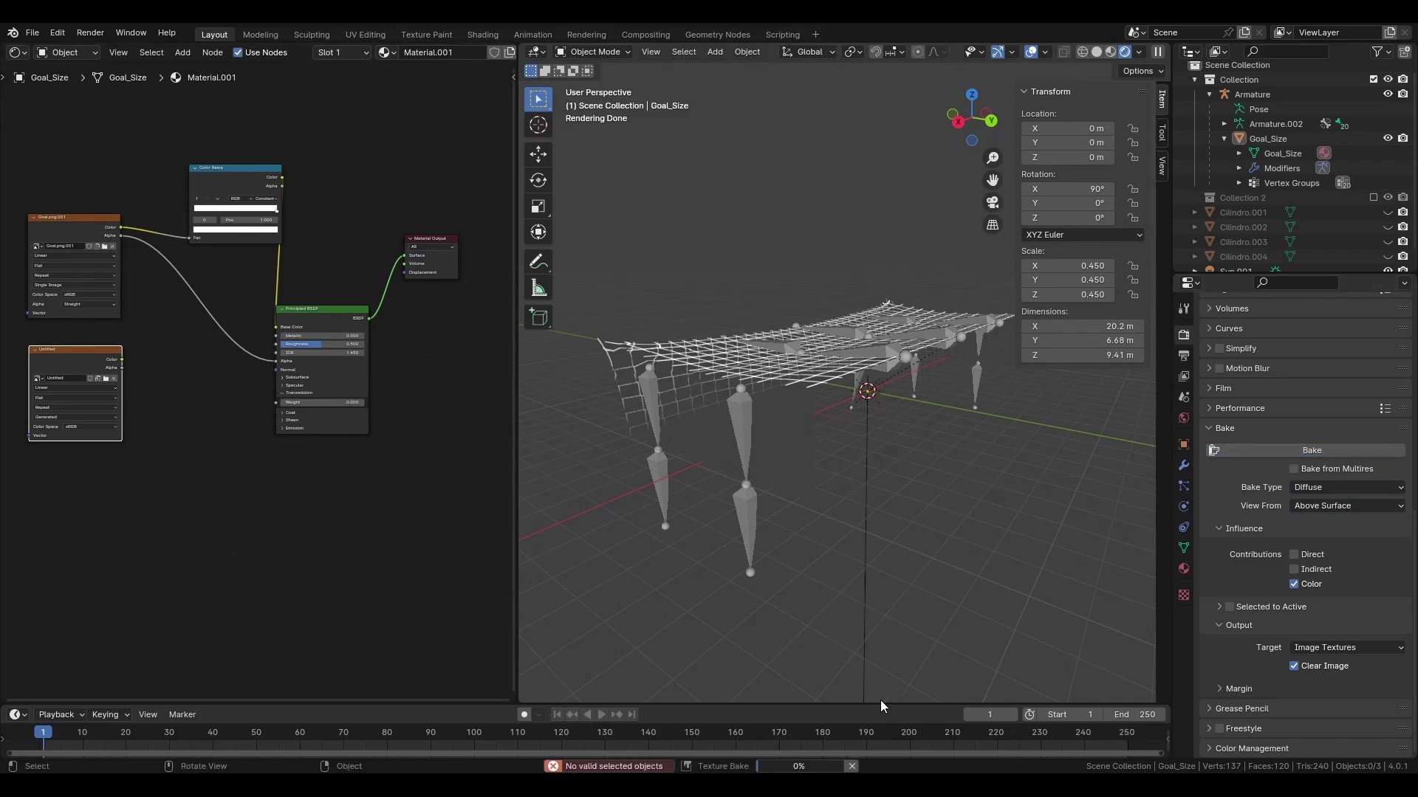
click(807, 378)
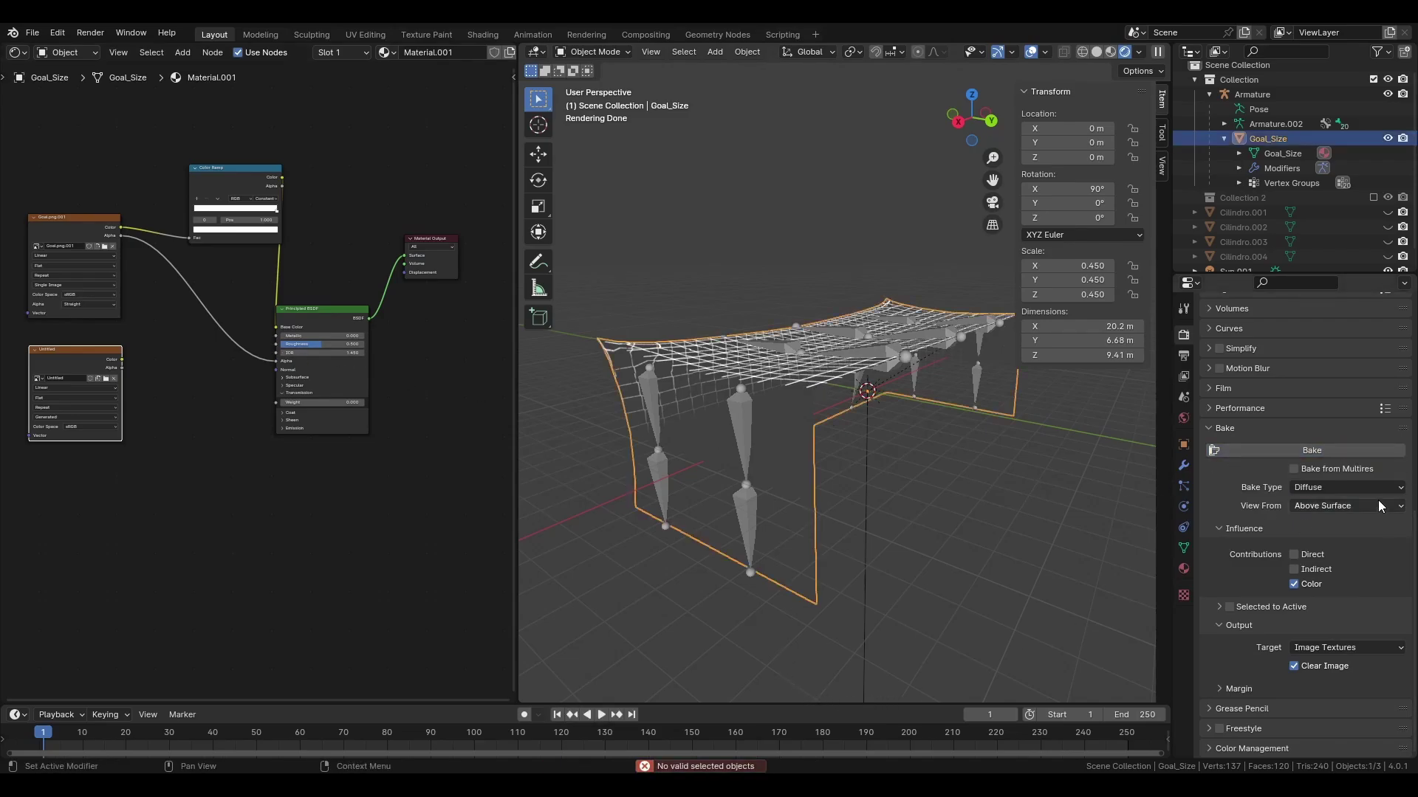
click(1341, 450)
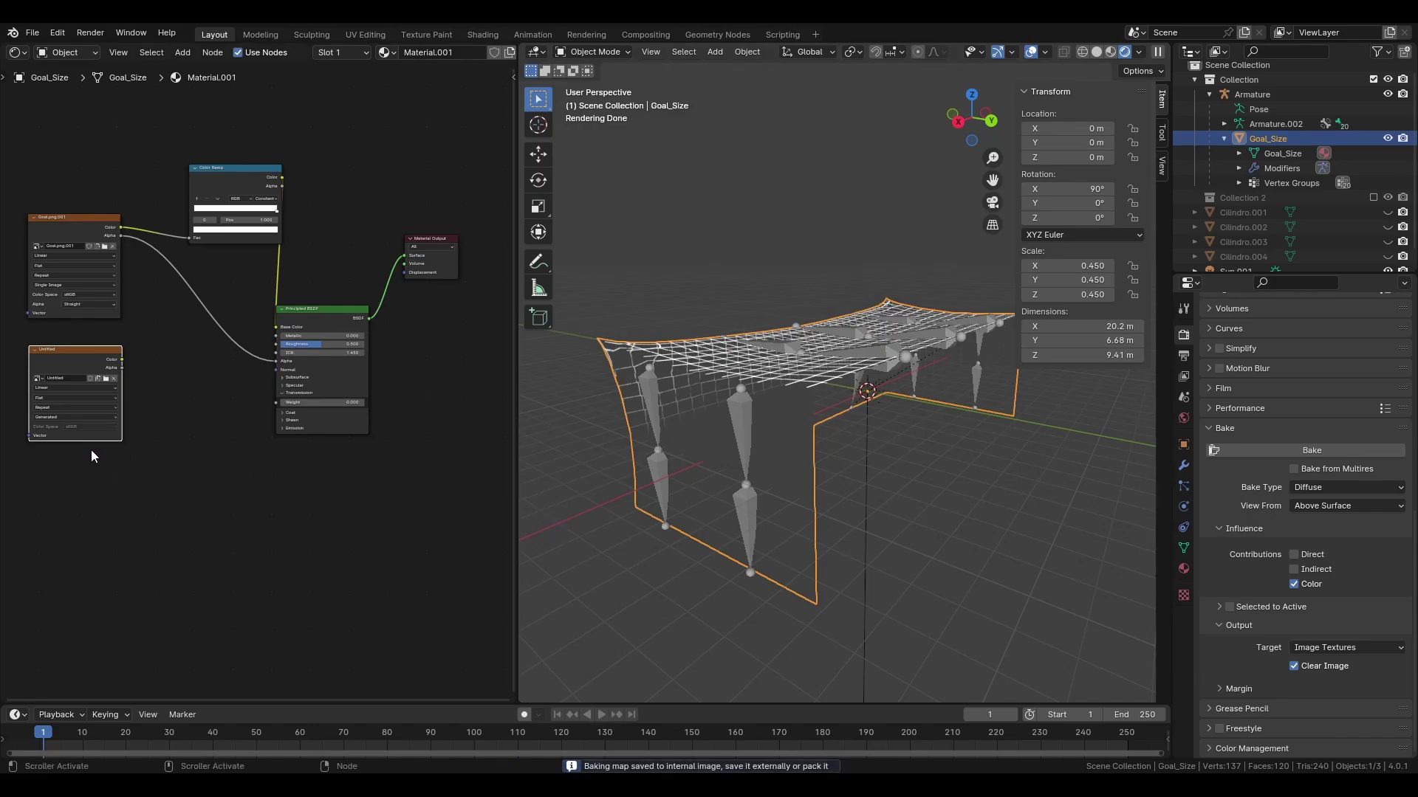
- Examine the baked net texture in the UV Editor, alone and against the net's UV layout
middle_drag(92, 451, 201, 480)
scroll(77, 200, up, 2)
click(18, 53)
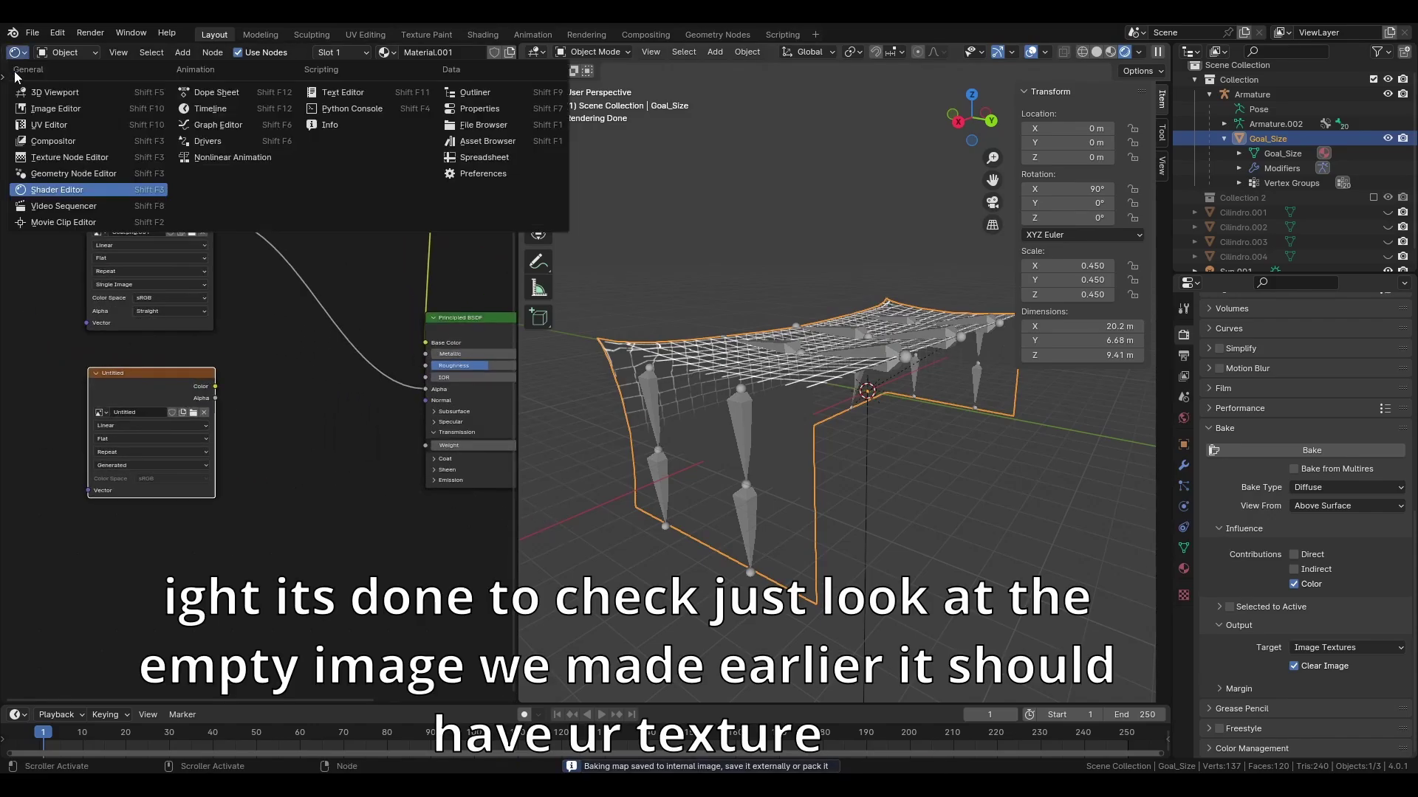
click(46, 125)
scroll(377, 347, up, 6)
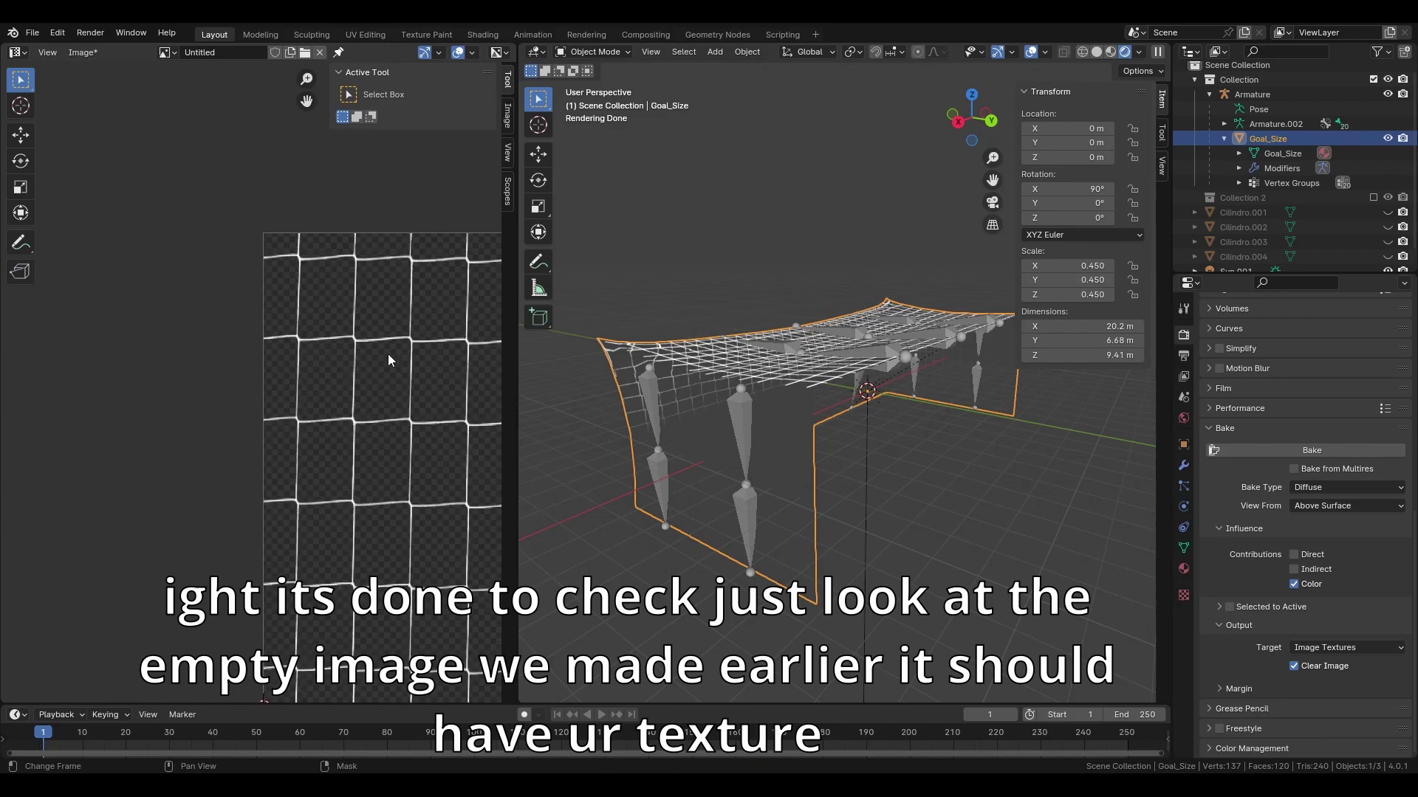
scroll(326, 389, down, 3)
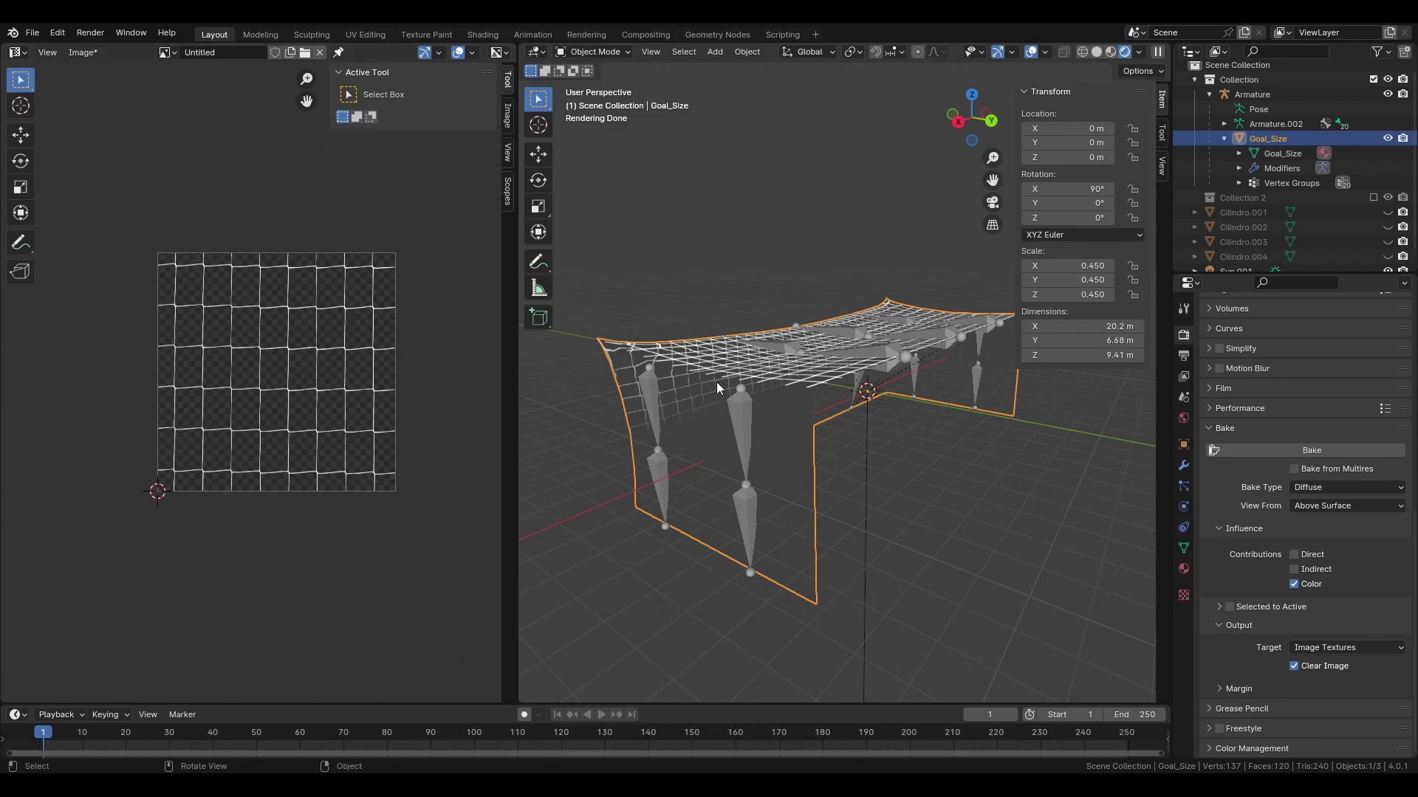
middle_drag(716, 382, 731, 378)
key(Tab)
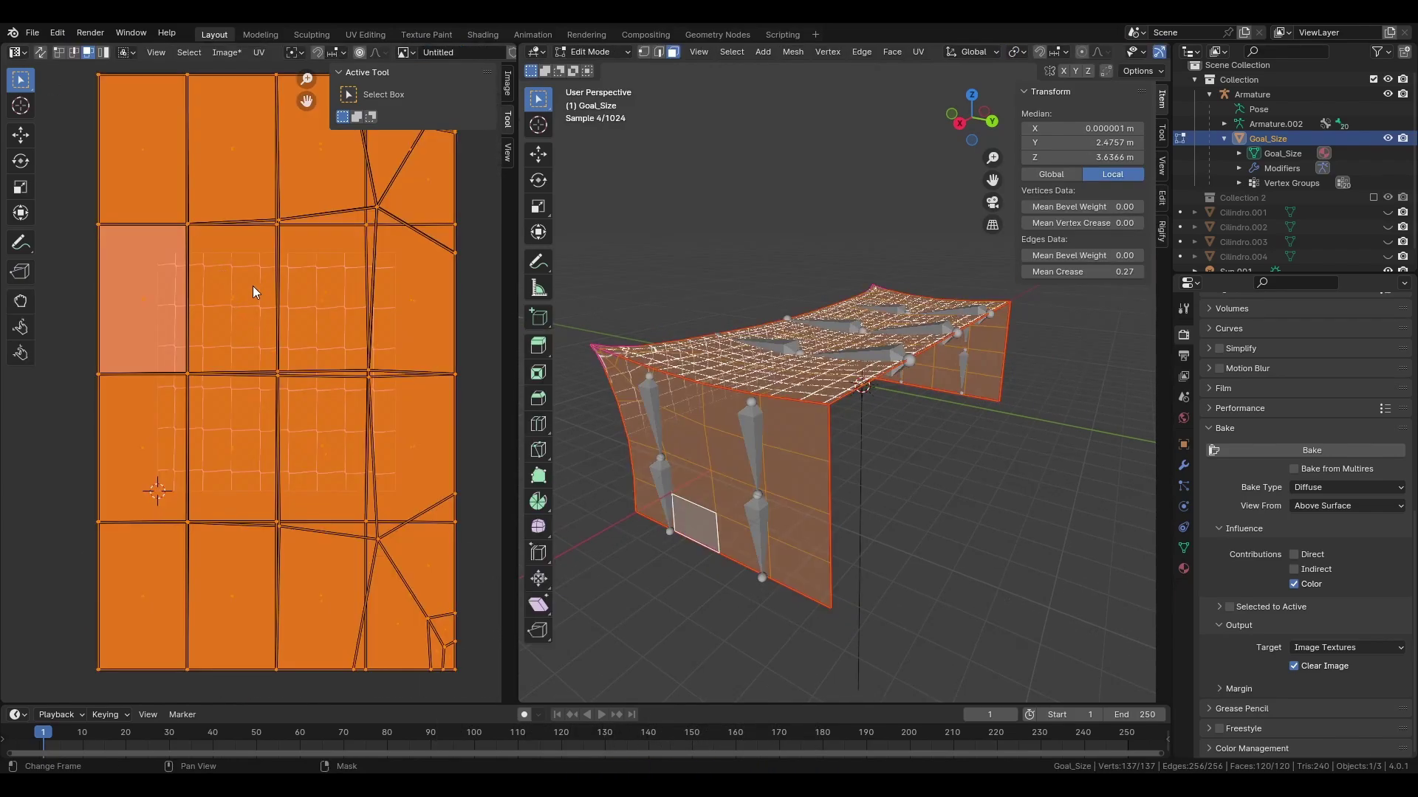
key(Tab)
- Return to the Shader Editor and connect the baked Untitled image's Color to the Principled BSDF Base Color
click(17, 53)
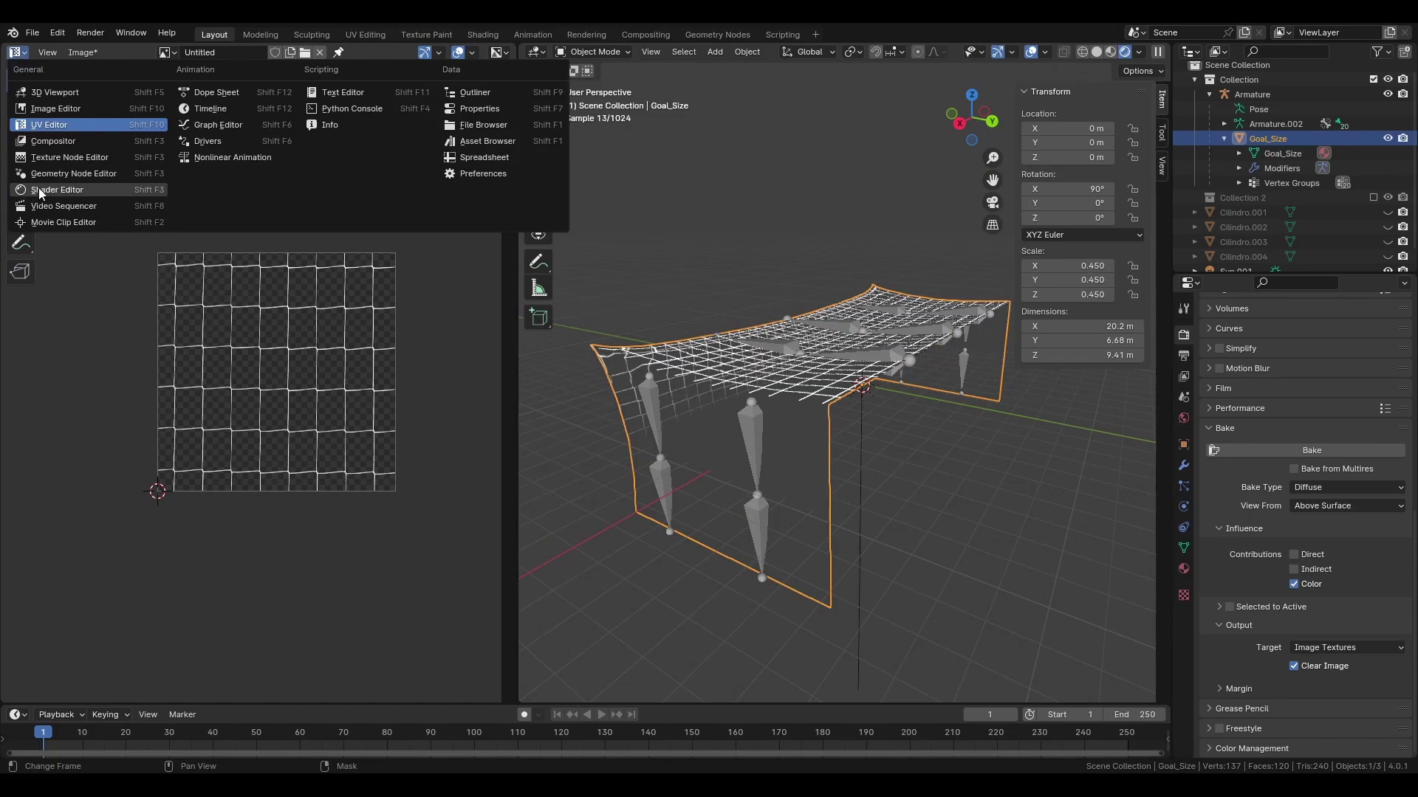
click(41, 193)
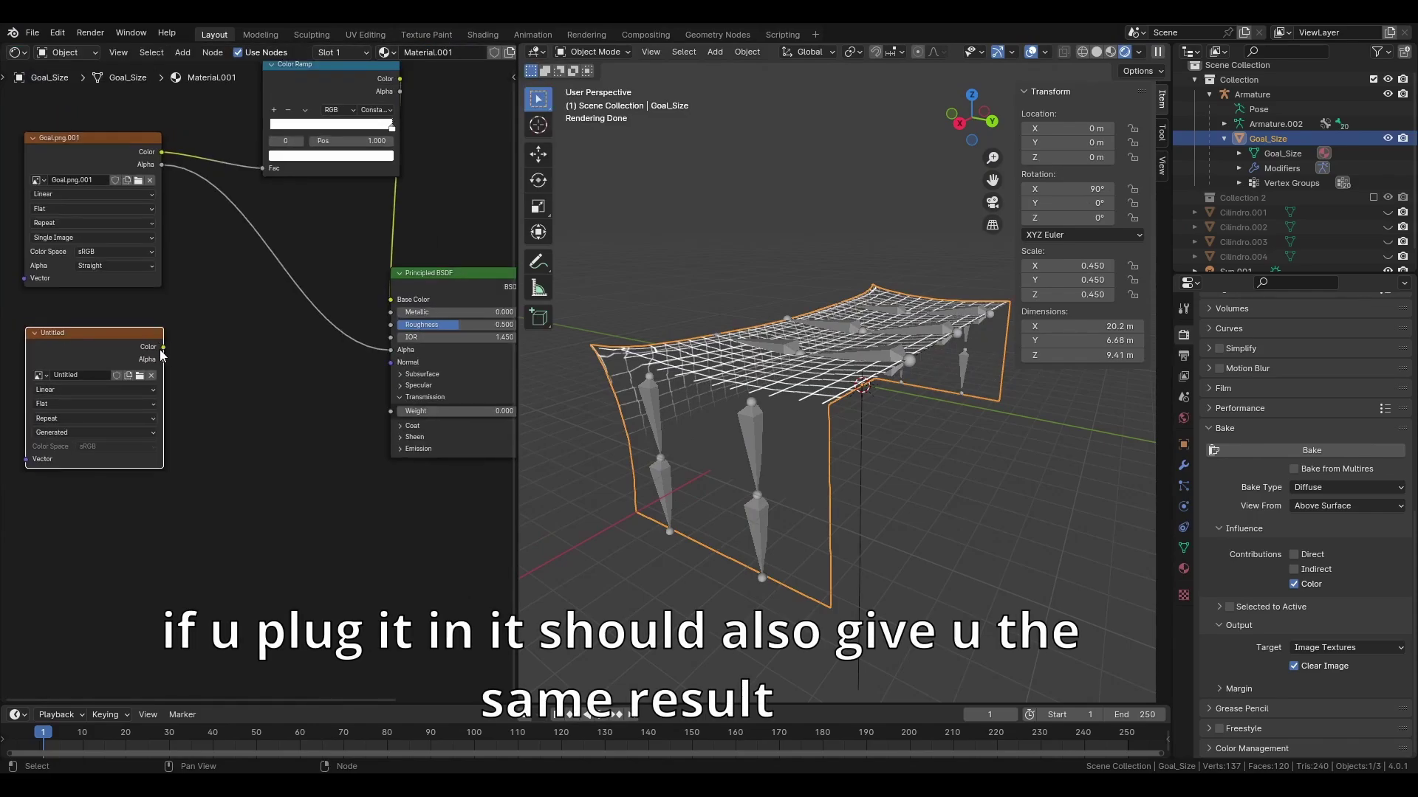
drag(161, 347, 396, 305)
drag(395, 309, 396, 310)
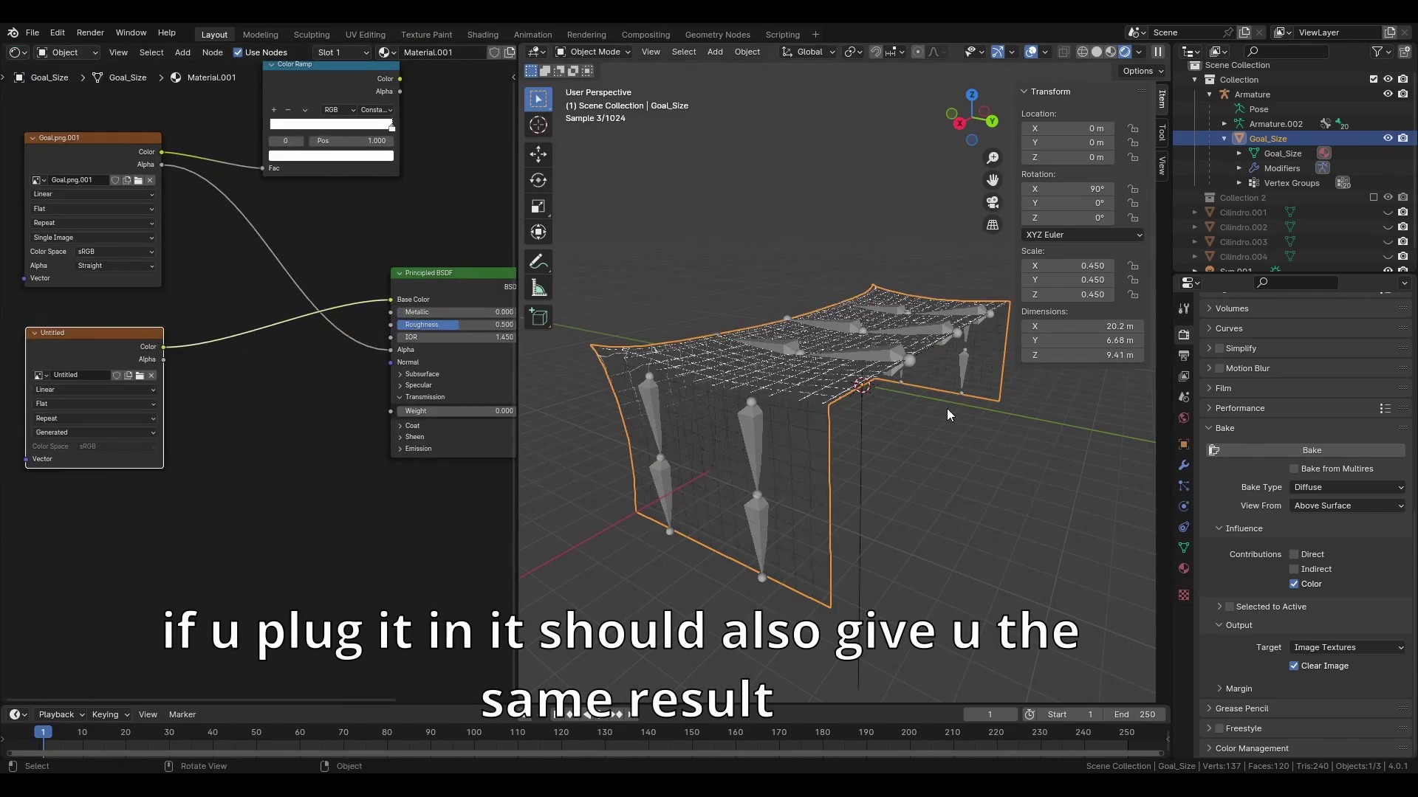
- Inspect the net with the baked texture applied and switch the viewport to Solid shading
mouse_move(947, 409)
middle_down()
mouse_move(827, 381)
mouse_move(845, 417)
mouse_move(715, 431)
mouse_move(830, 423)
middle_up()
key(z)
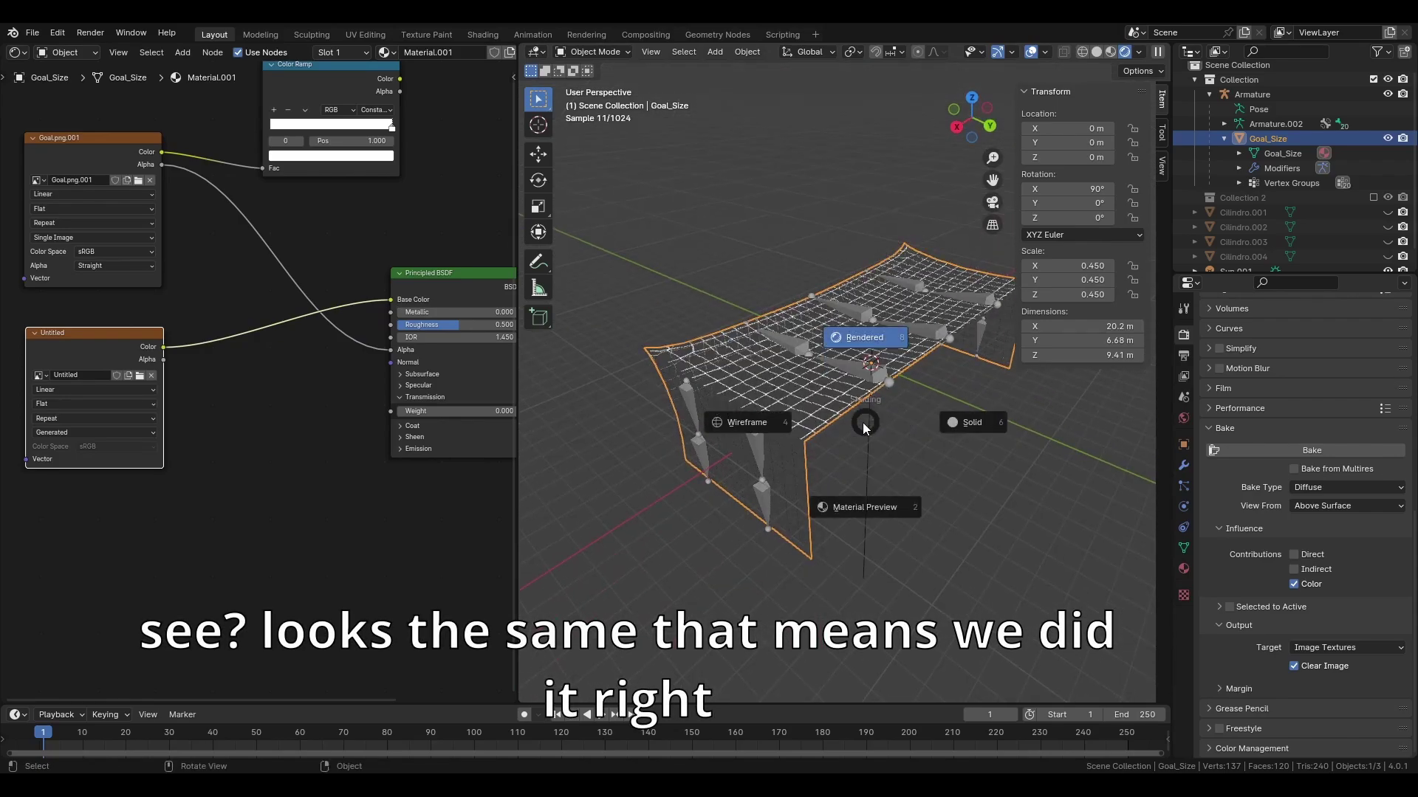
click(986, 422)
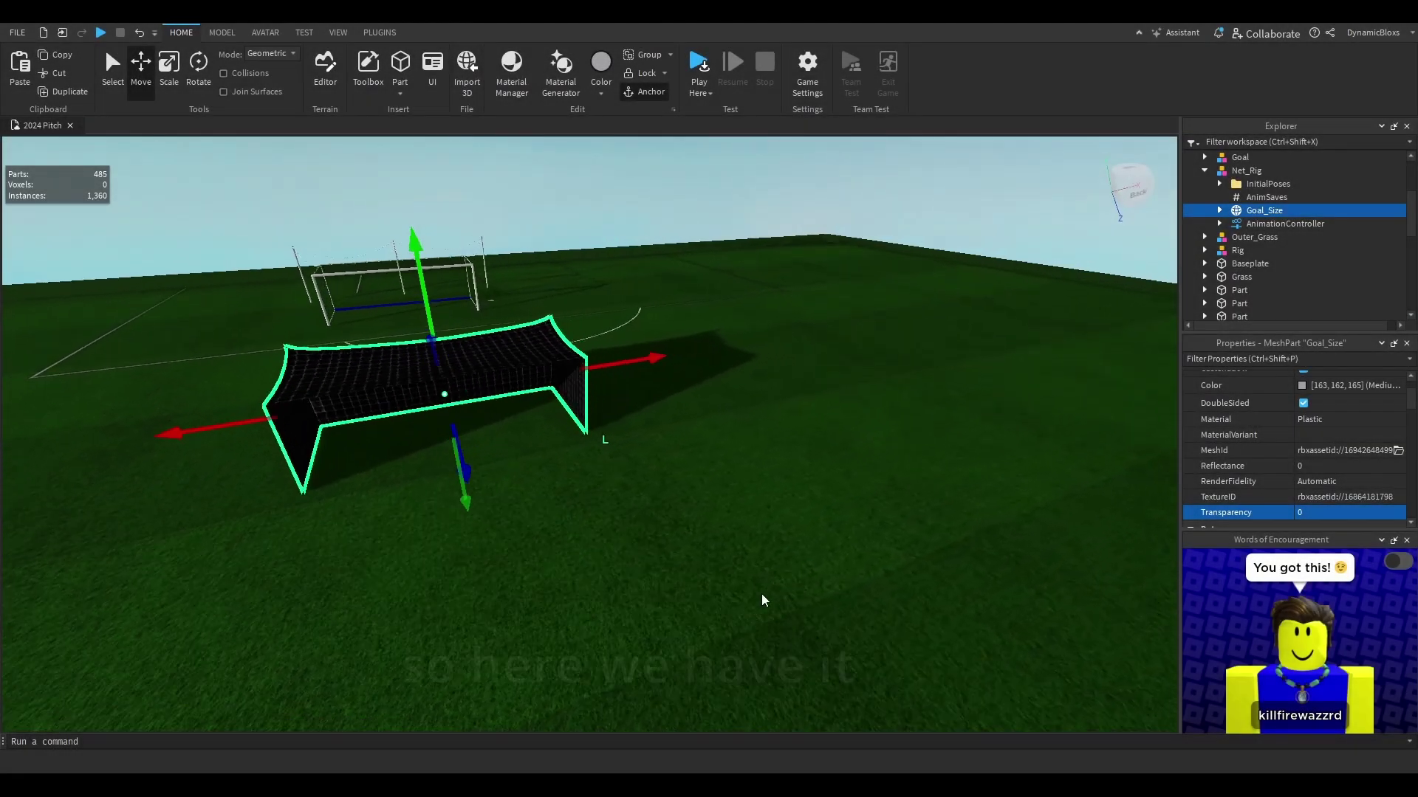
- Switch to Roblox Studio, deselect the Goal_Size mesh and examine the imported net from inside and outside
scroll(761, 596, down, 5)
click(764, 599)
scroll(762, 596, up, 10)
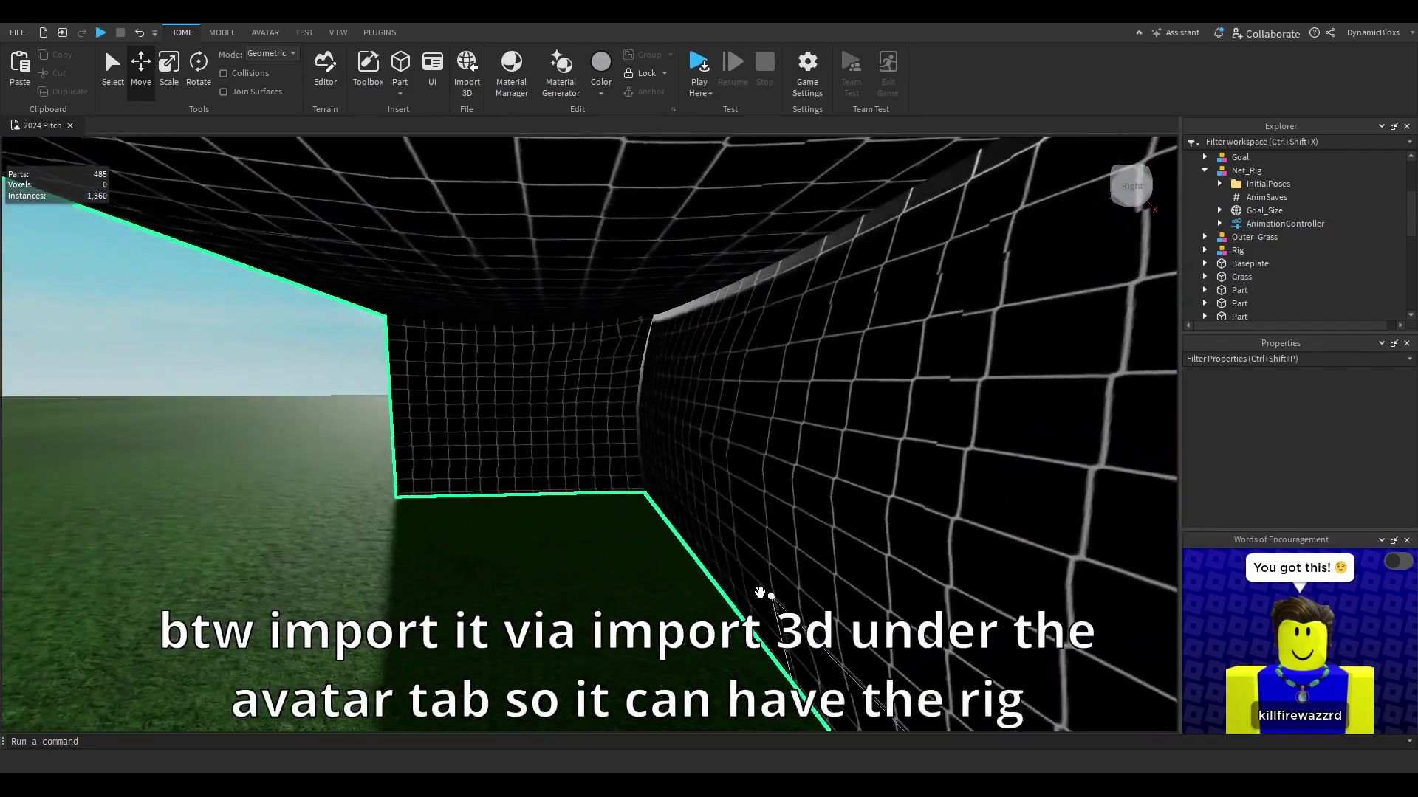
scroll(761, 594, down, 10)
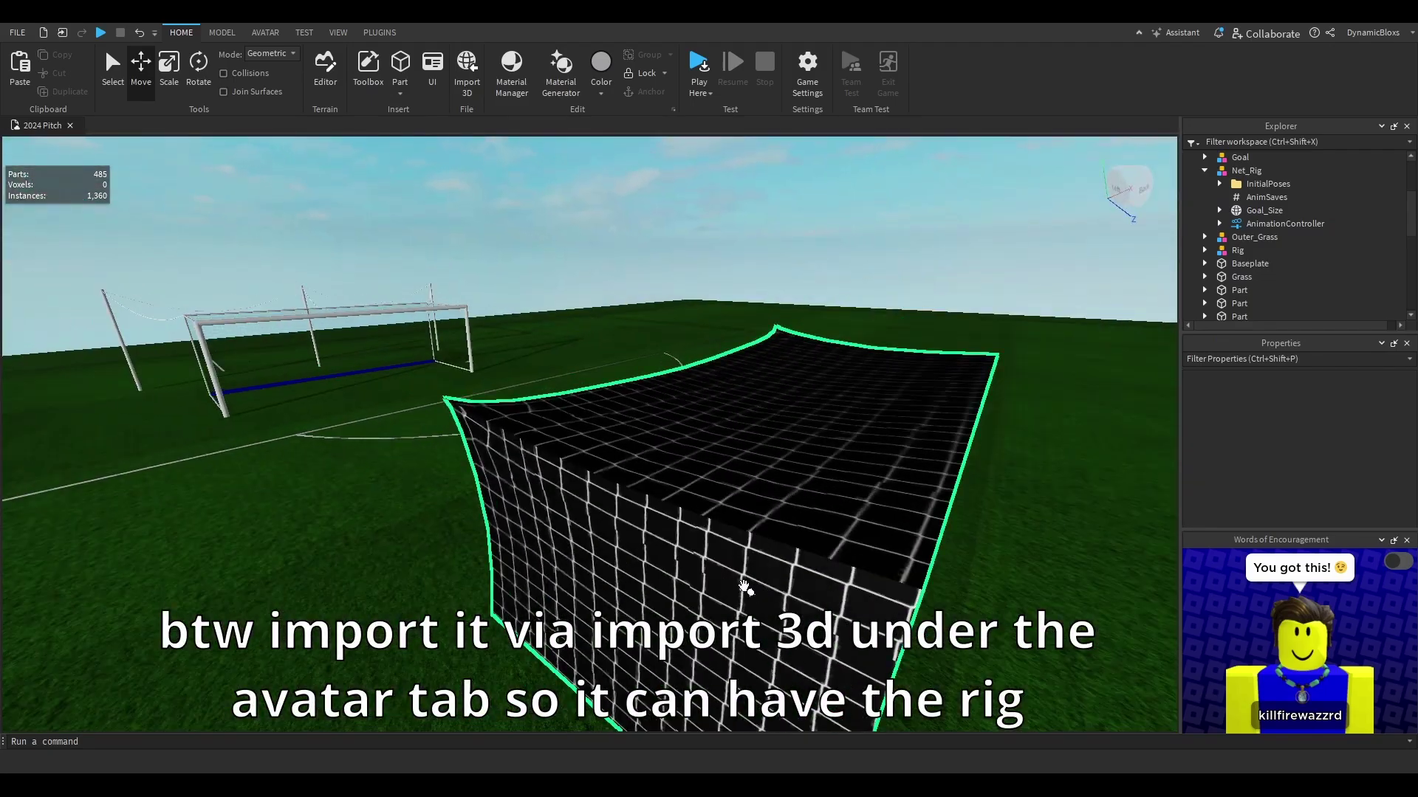
- Select the Net_Rig model and review its origin and pivot properties
click(657, 539)
scroll(693, 543, down, 2)
scroll(1307, 458, down, 3)
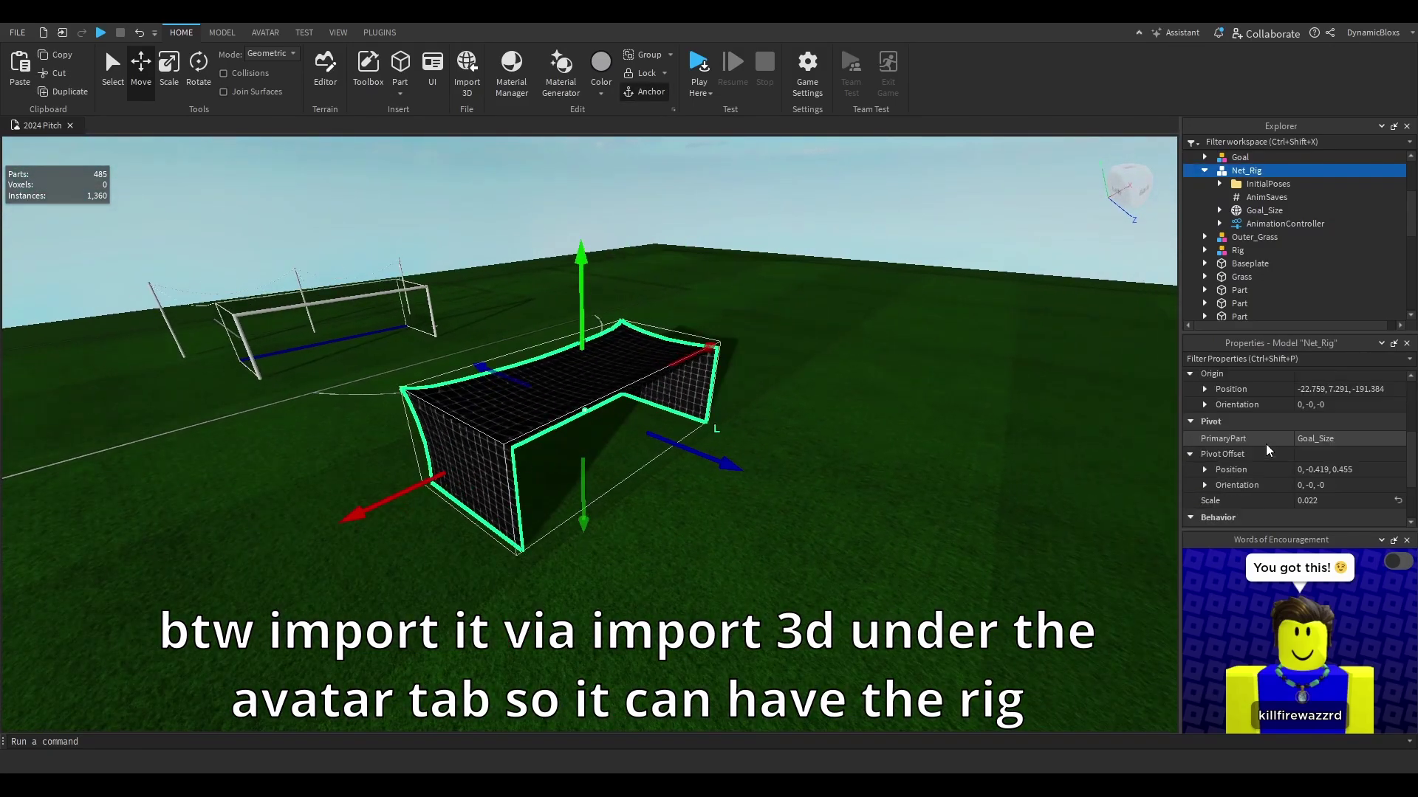
- Set the Transparency of the Goal_Size mesh in Net_Rig to 0.1 so its texture renders see-through
scroll(1294, 466, down, 2)
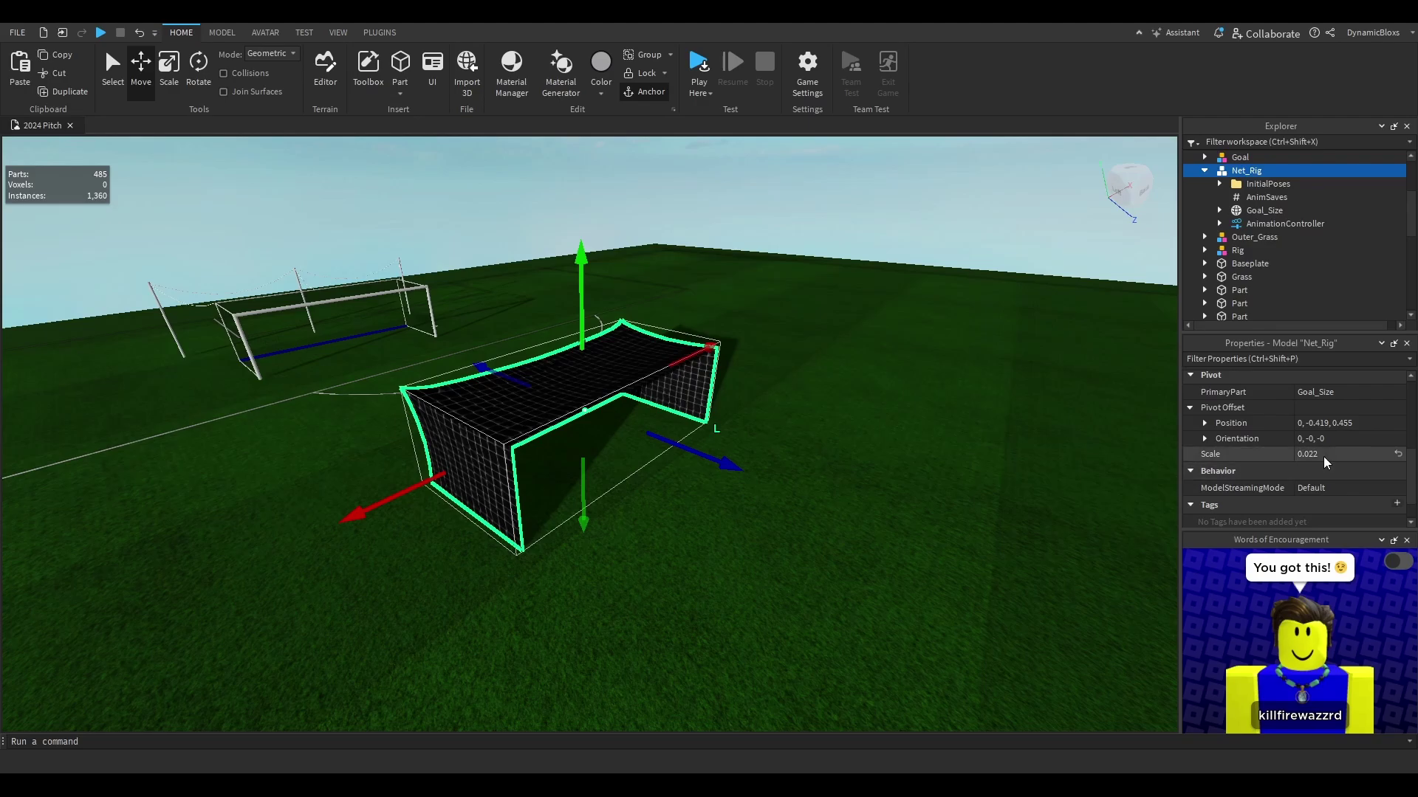
scroll(1326, 463, up, 5)
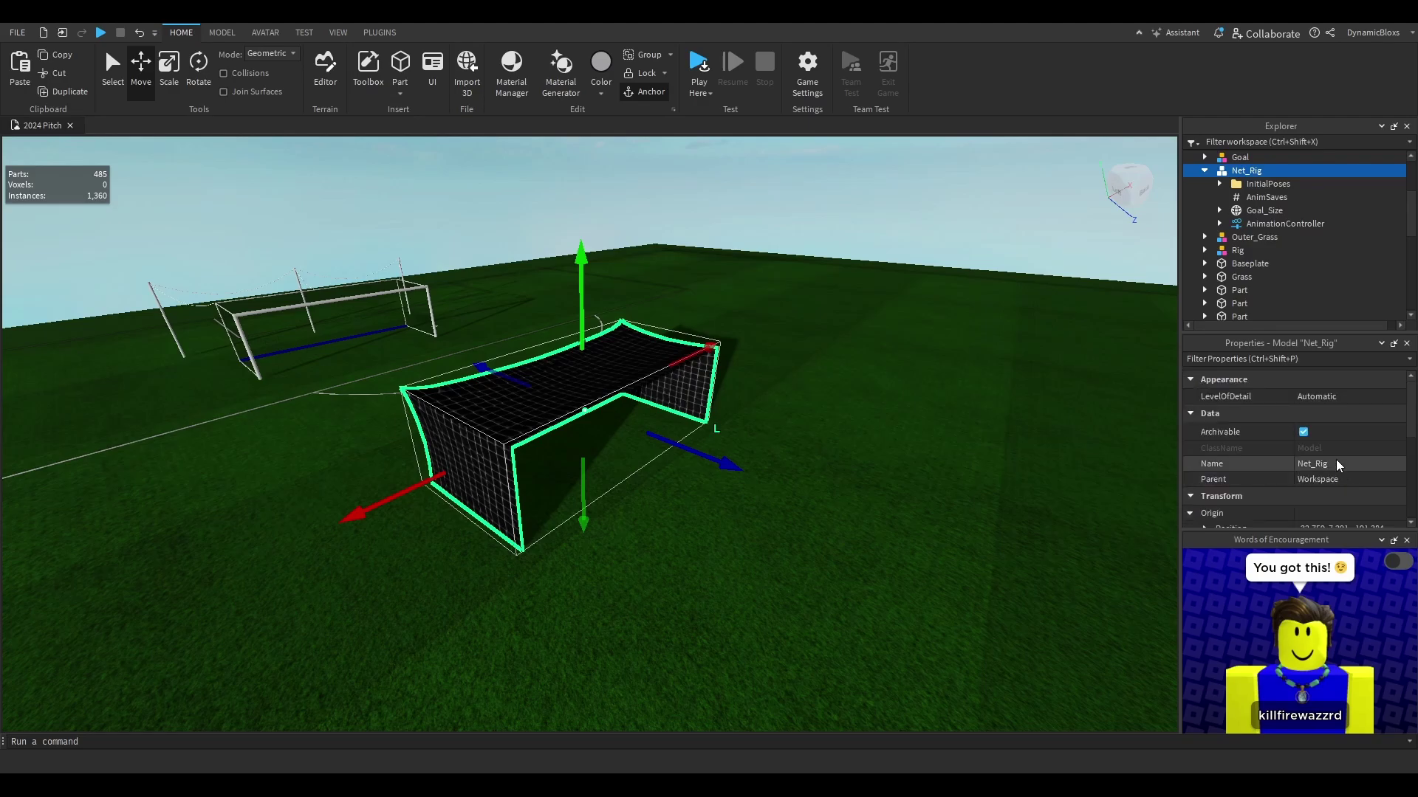
click(1264, 210)
key(f)
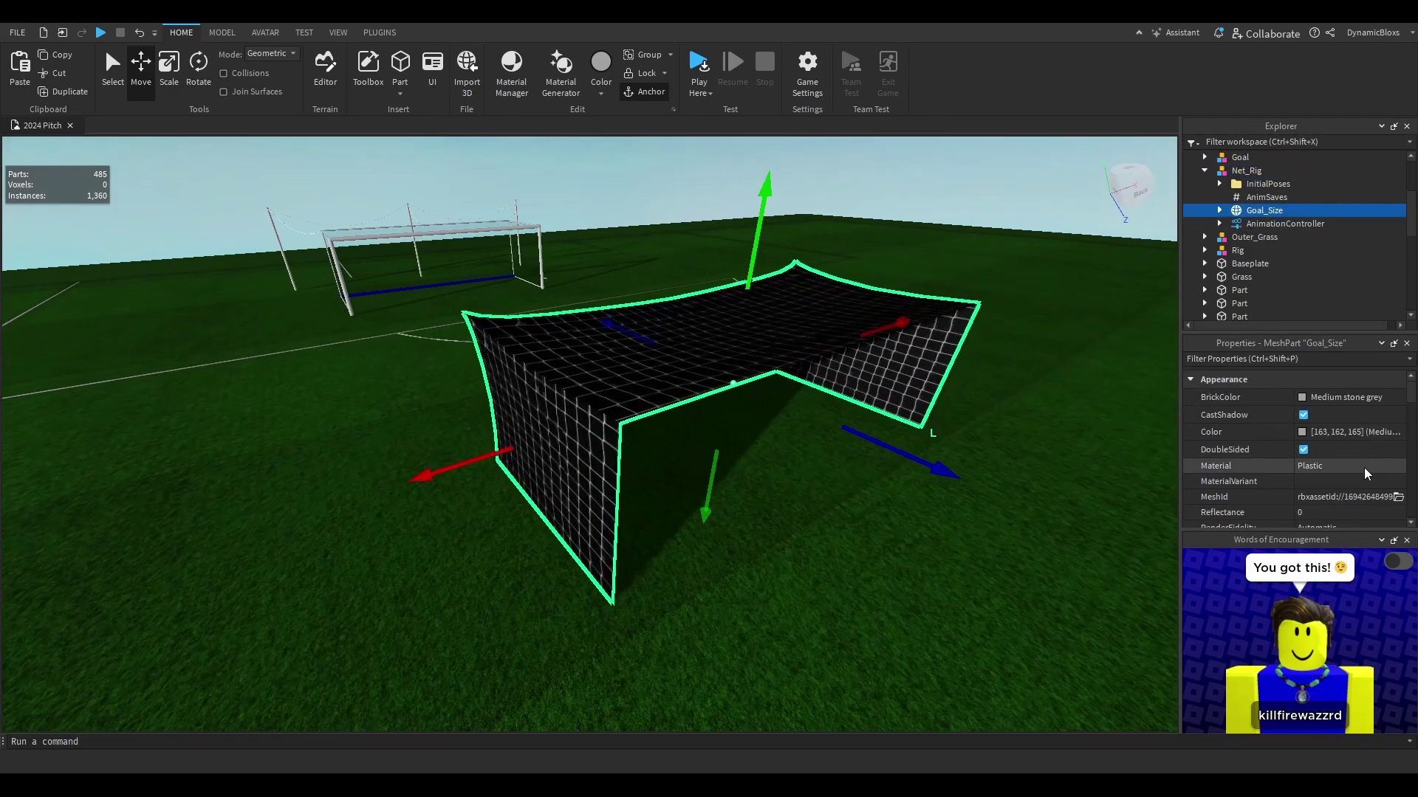
text(.1)
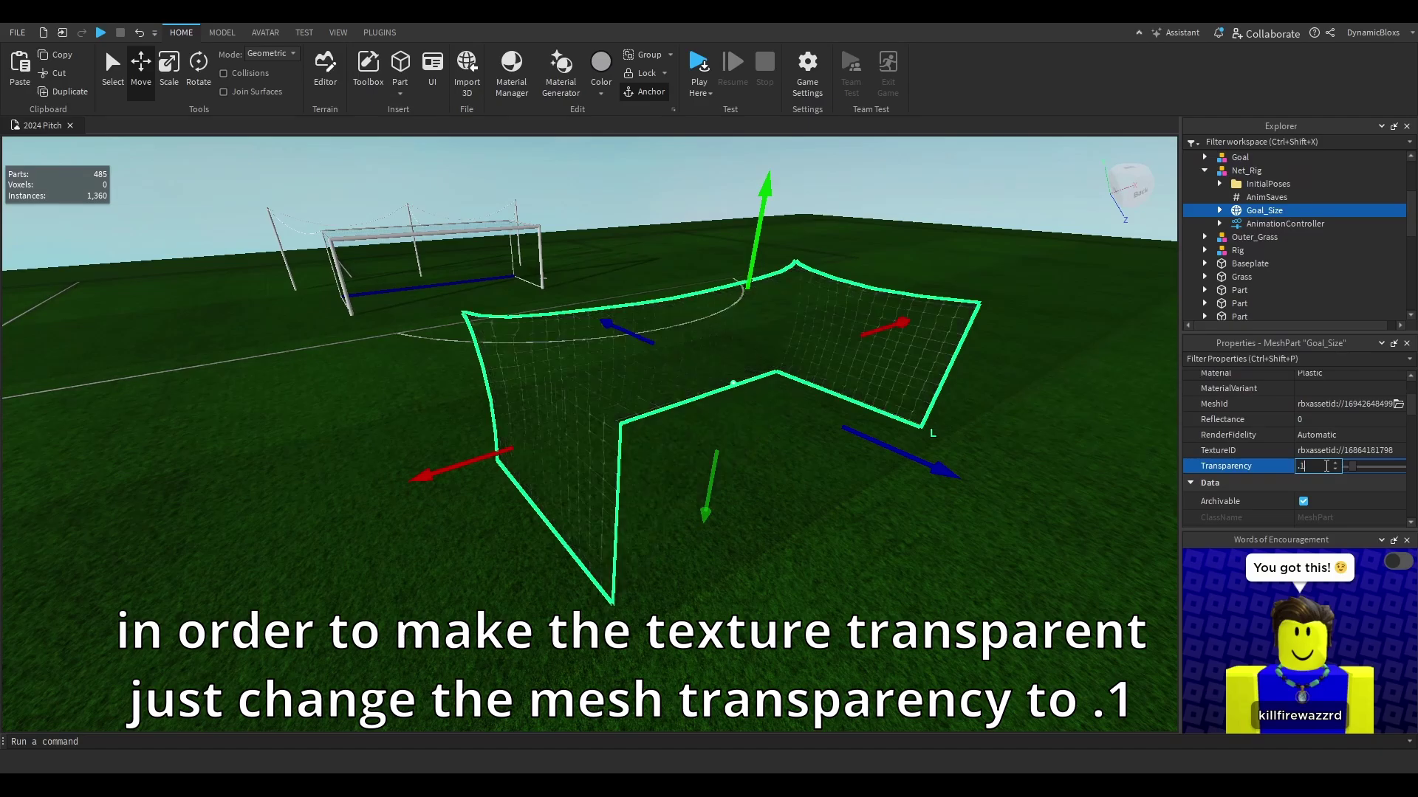
- Inspect the transparent net from several sides and bring the Goal model into view
click(1125, 501)
key(w)
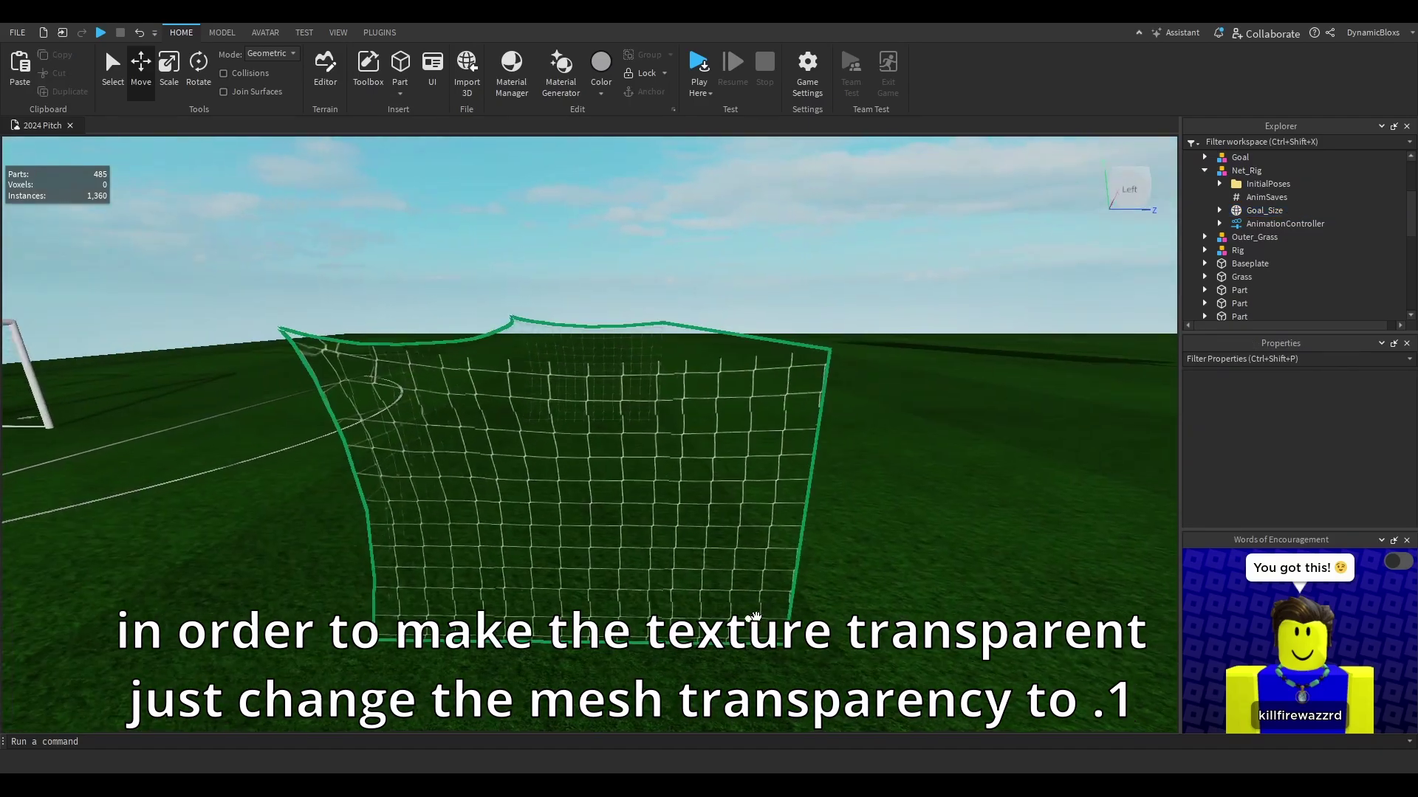
key(s)
right_drag(755, 615, 702, 484)
key(w)
key(s)
click(668, 550)
right_drag(563, 625, 759, 537)
key(w)
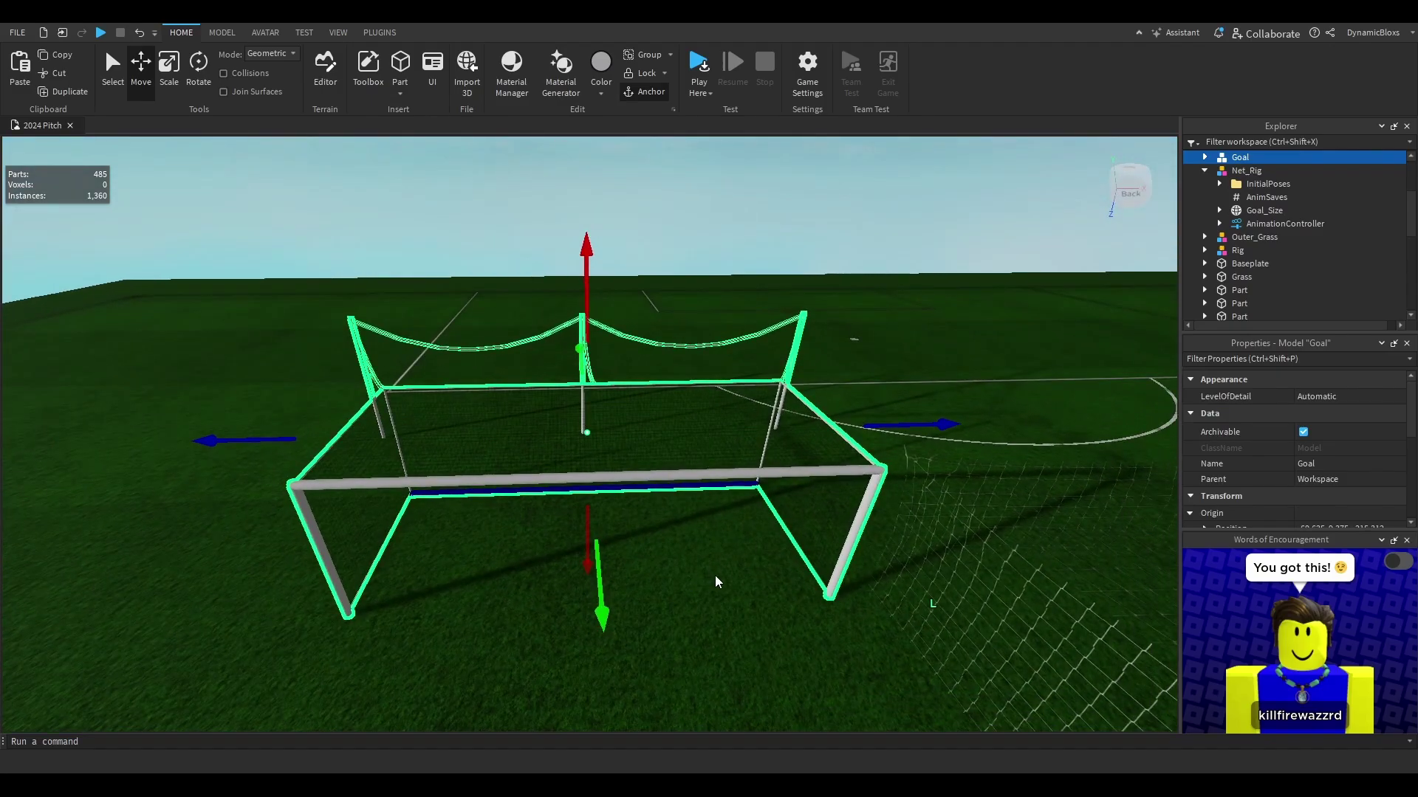
- Clear the old net pieces from the Goal model and position Net_Rig inside the goal frame
click(721, 579)
right_drag(717, 582, 516, 421)
click(693, 516)
click(654, 406)
click(753, 509)
click(757, 293)
click(680, 433)
click(715, 294)
scroll(735, 389, up, 3)
scroll(734, 389, down, 3)
click(680, 452)
click(222, 32)
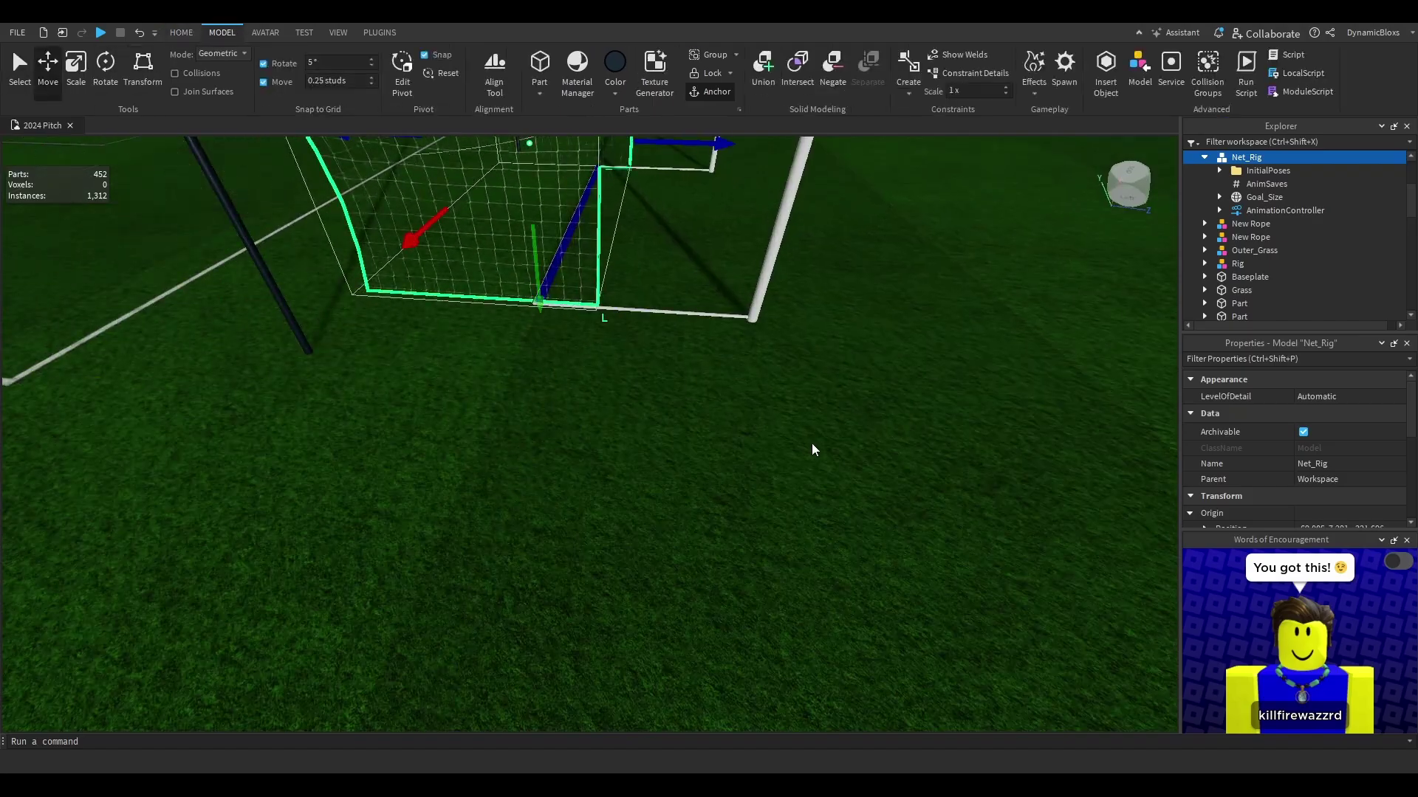
- Scale the Goal_Size net mesh to match the width of the goal frame
scroll(755, 368, up, 3)
right_drag(755, 367, 594, 547)
scroll(731, 472, up, 5)
key(ctrl+3)
click(1264, 198)
scroll(632, 508, up, 3)
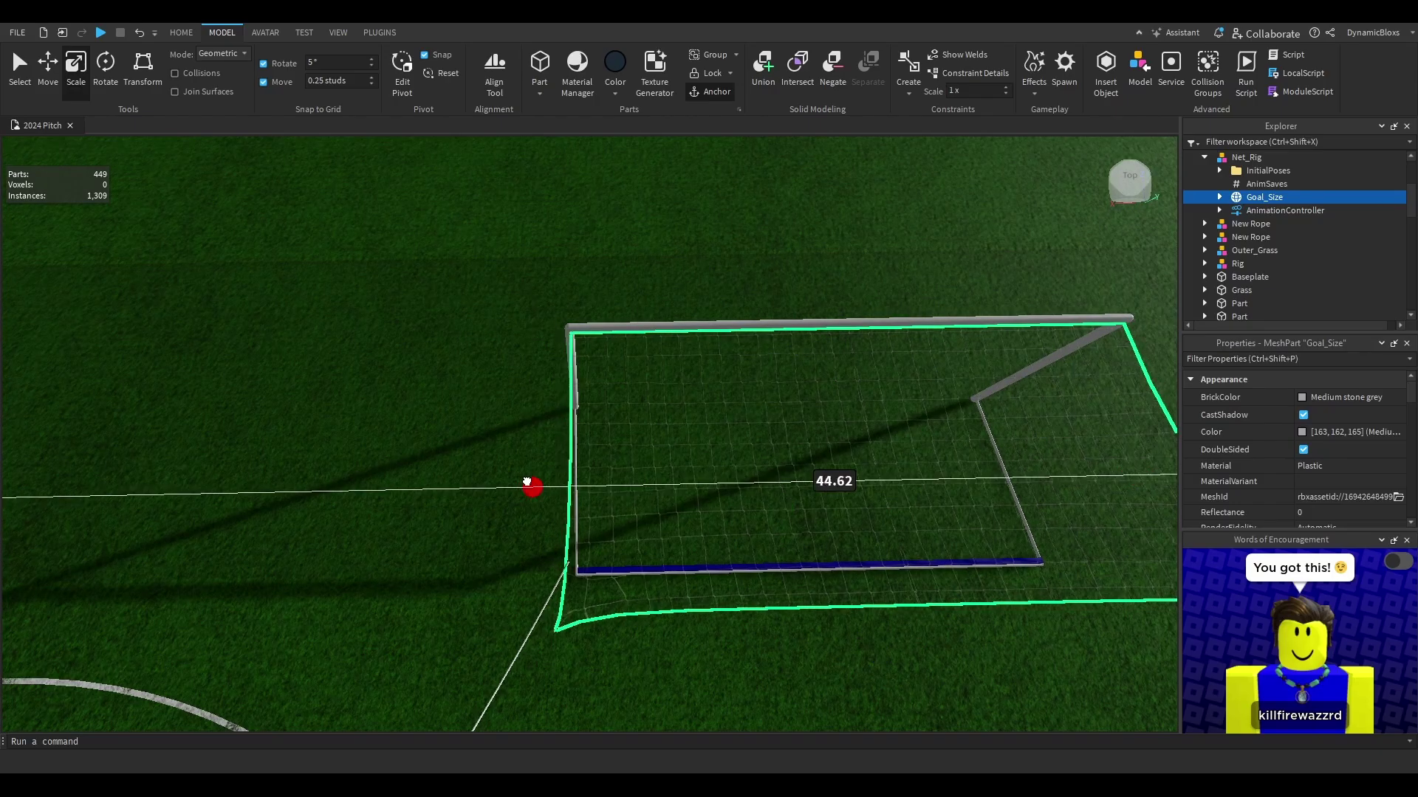
right_drag(527, 483, 728, 564)
click(593, 468)
- Reposition and rescale the net so its edges line up with the goalposts and ground bars
key(ctrl+2)
click(569, 539)
key(ctrl+3)
right_drag(570, 538, 791, 623)
click(610, 542)
scroll(733, 617, up, 5)
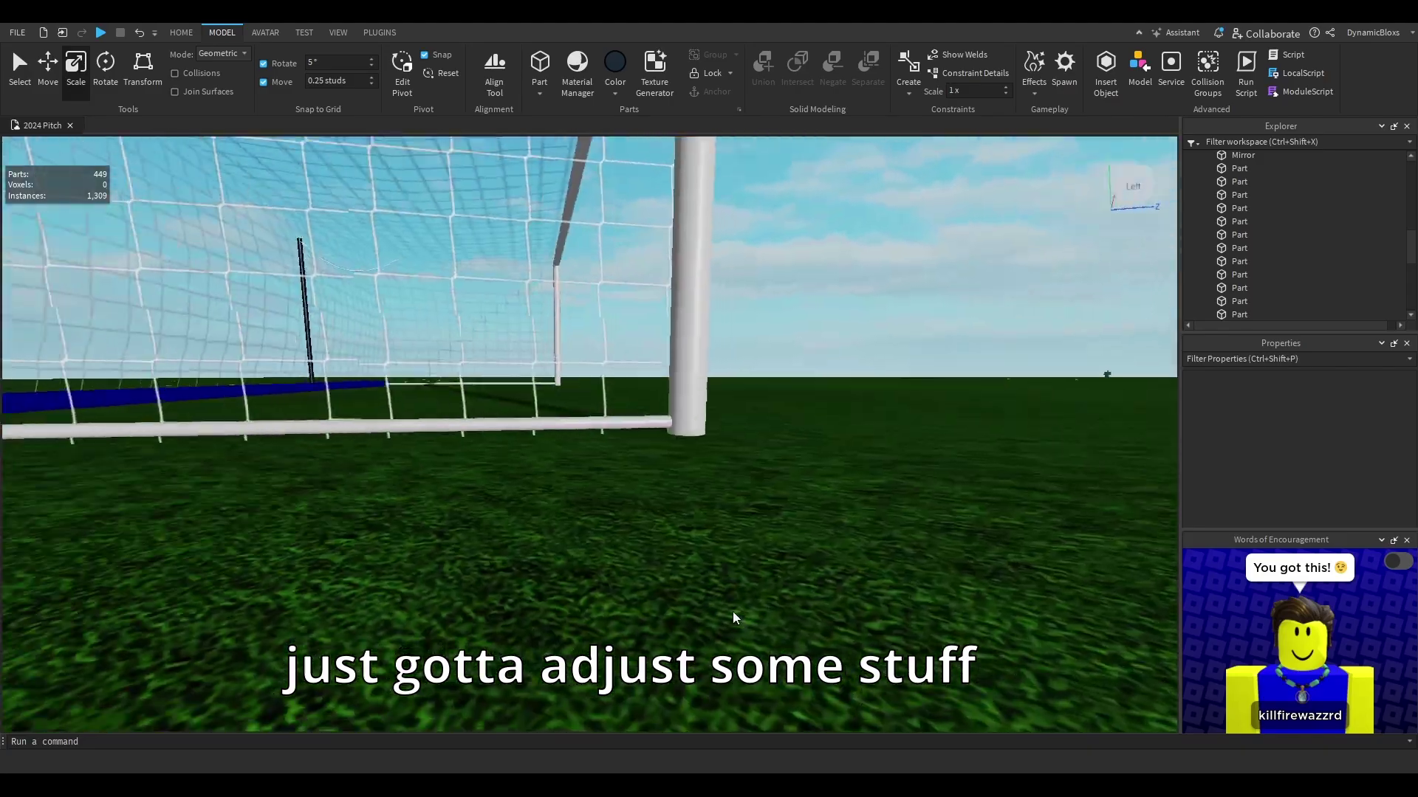
- Extend the flat white part across the goal's roof and organise the net boundary parts as Invis within Away_Goal
click(576, 465)
key(ctrl+2)
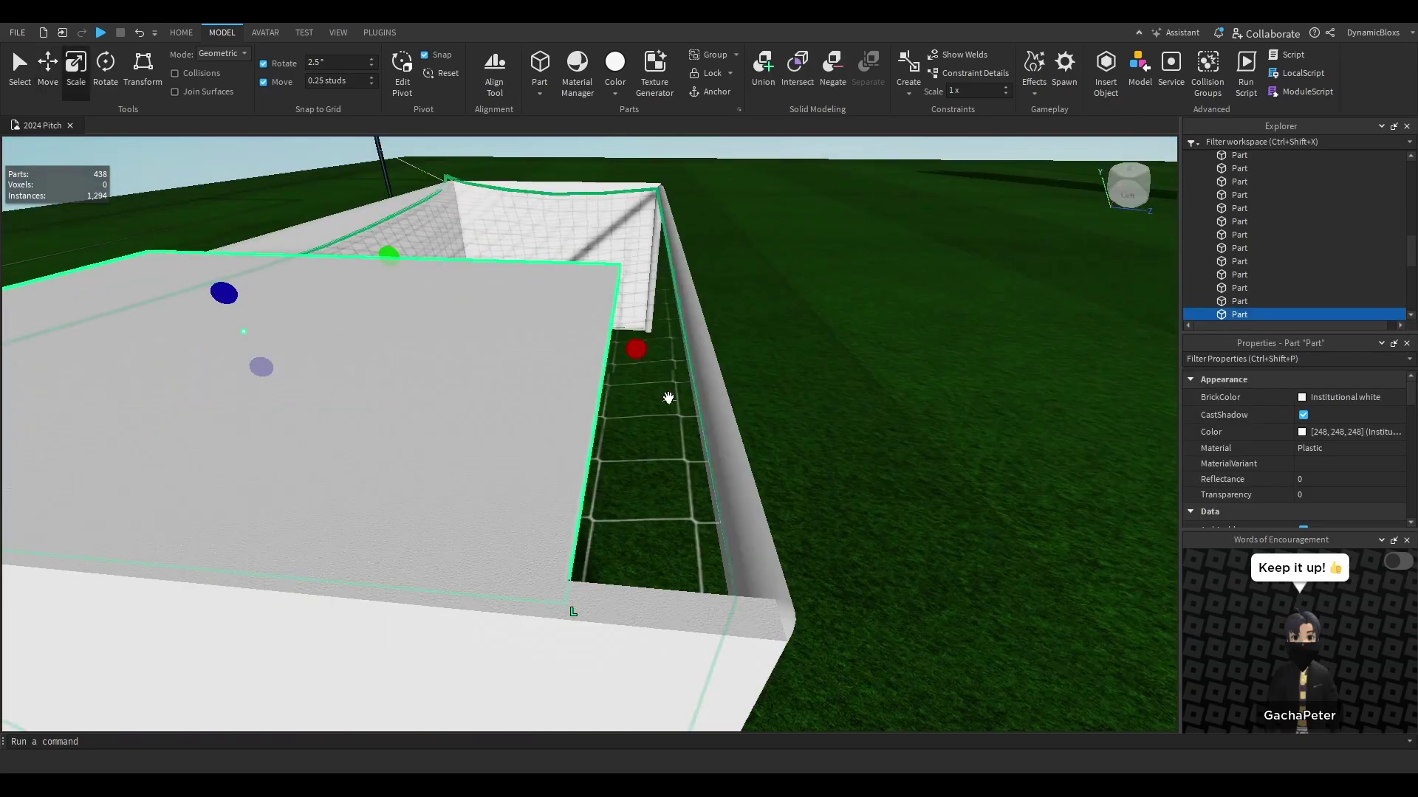
drag(632, 348, 735, 354)
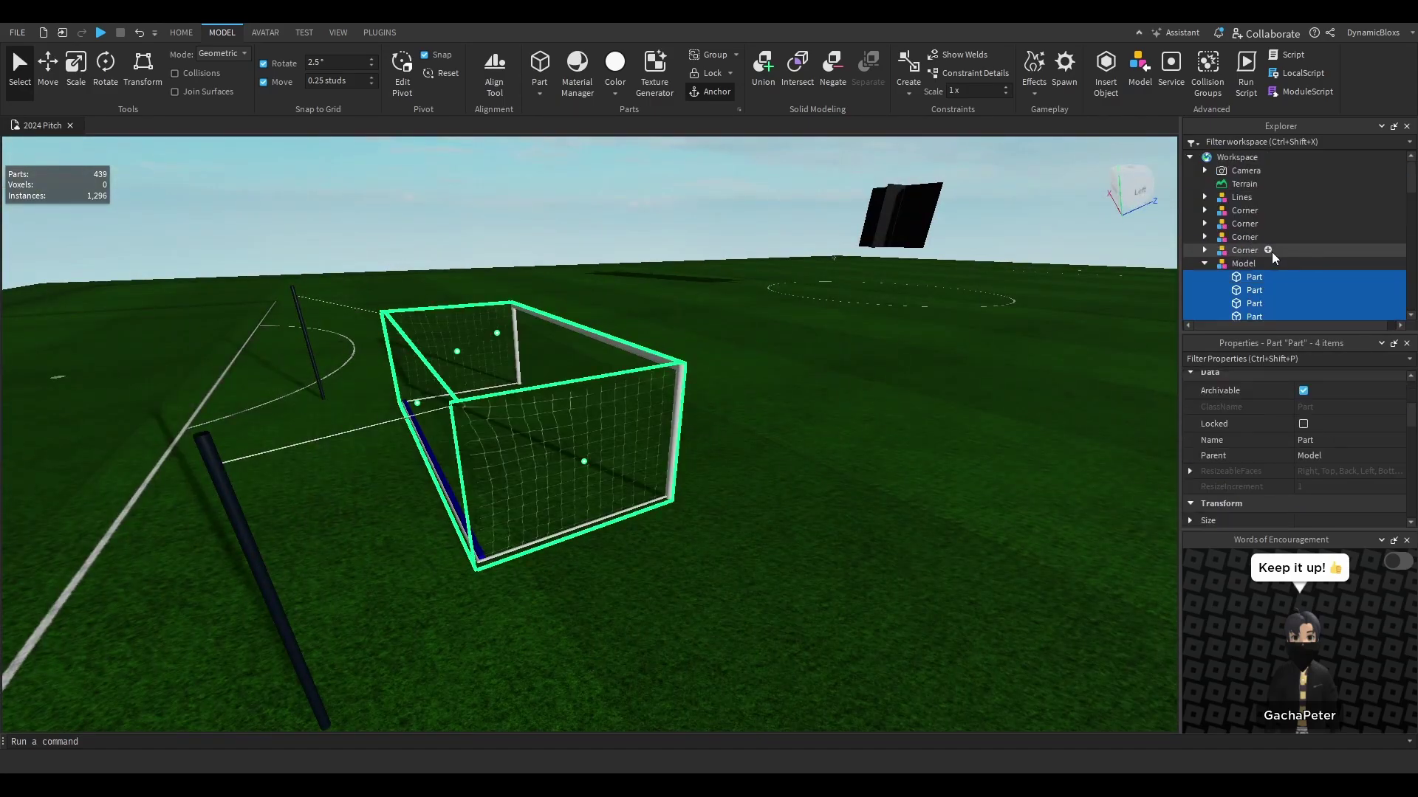
click(1351, 434)
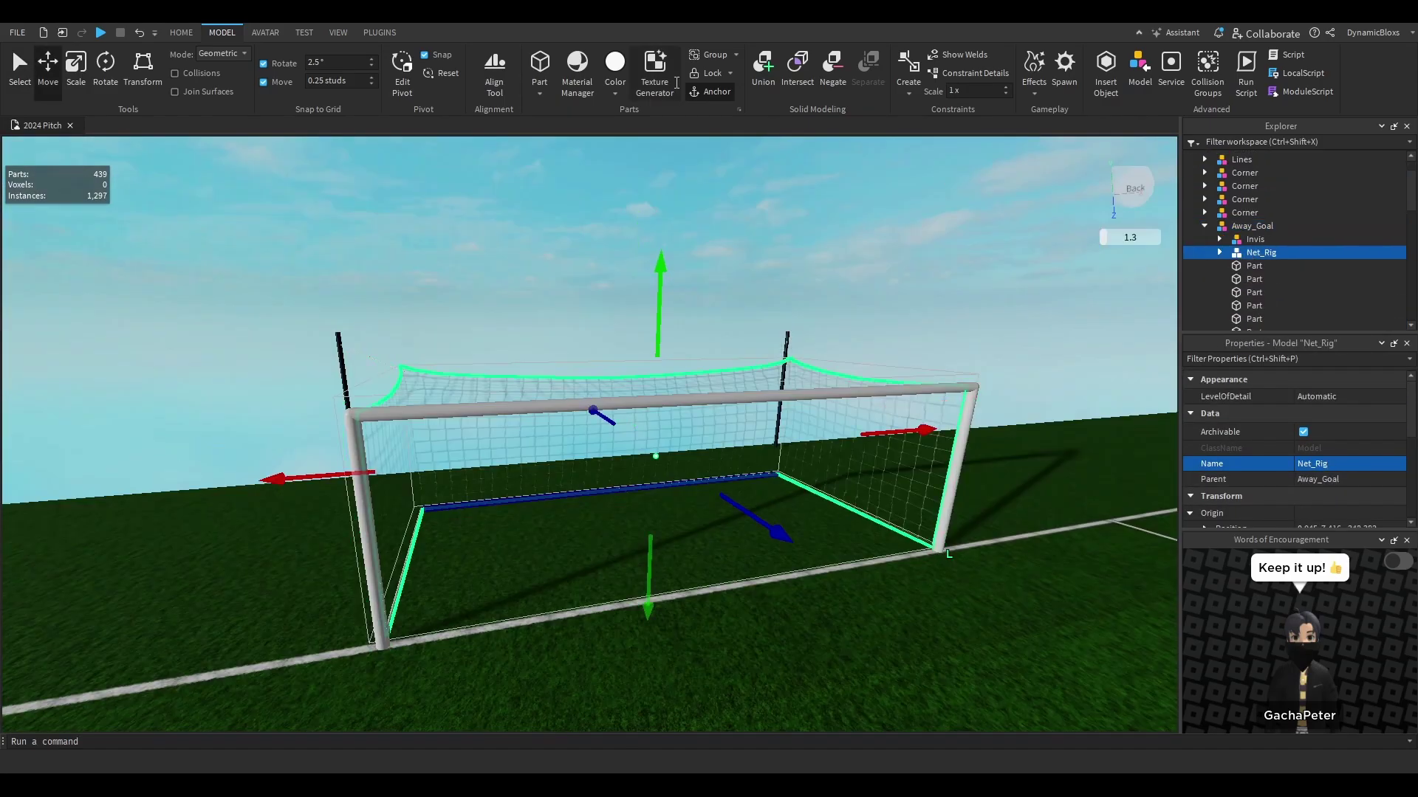
- Open Net_Rig in the Animation Editor and create a new animation for it
click(379, 32)
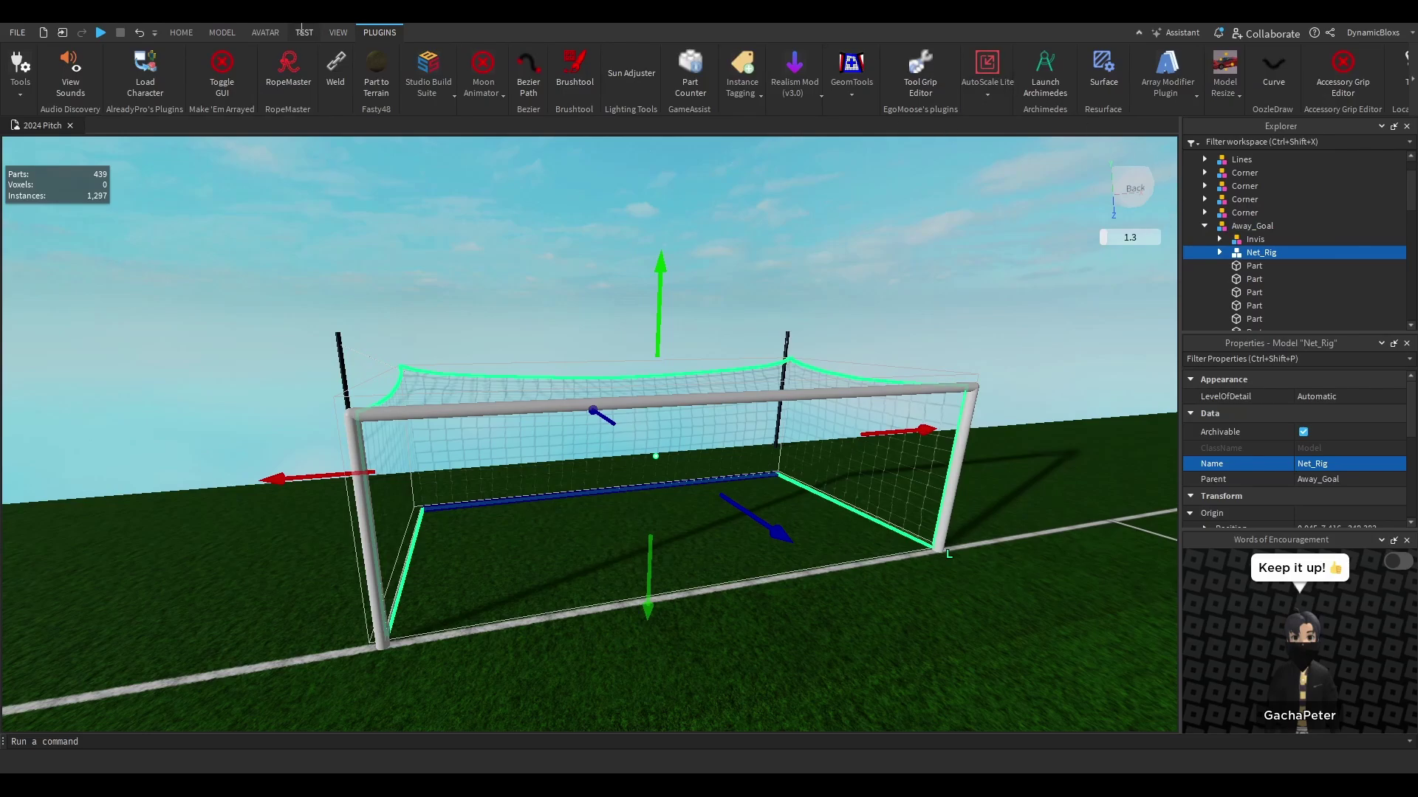
click(265, 32)
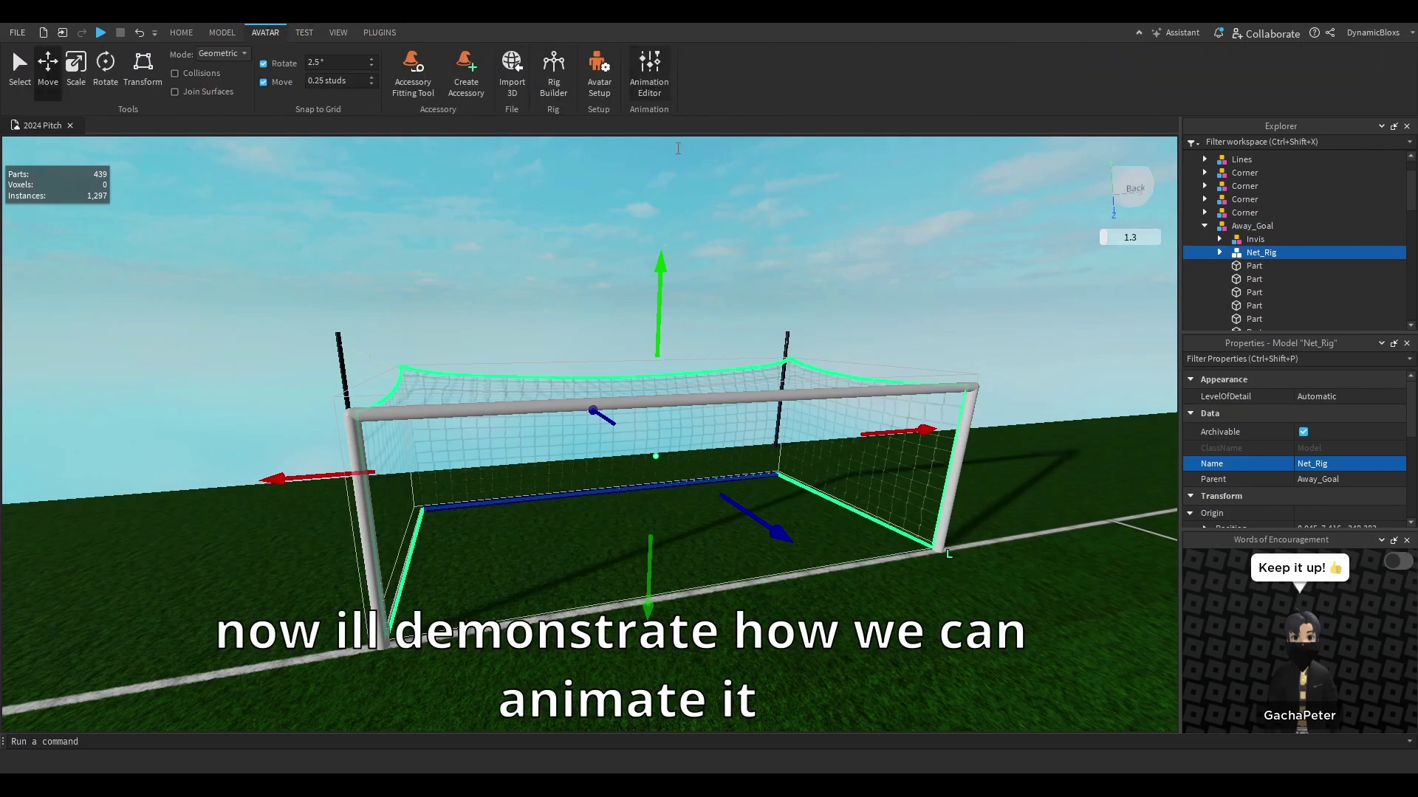
click(607, 380)
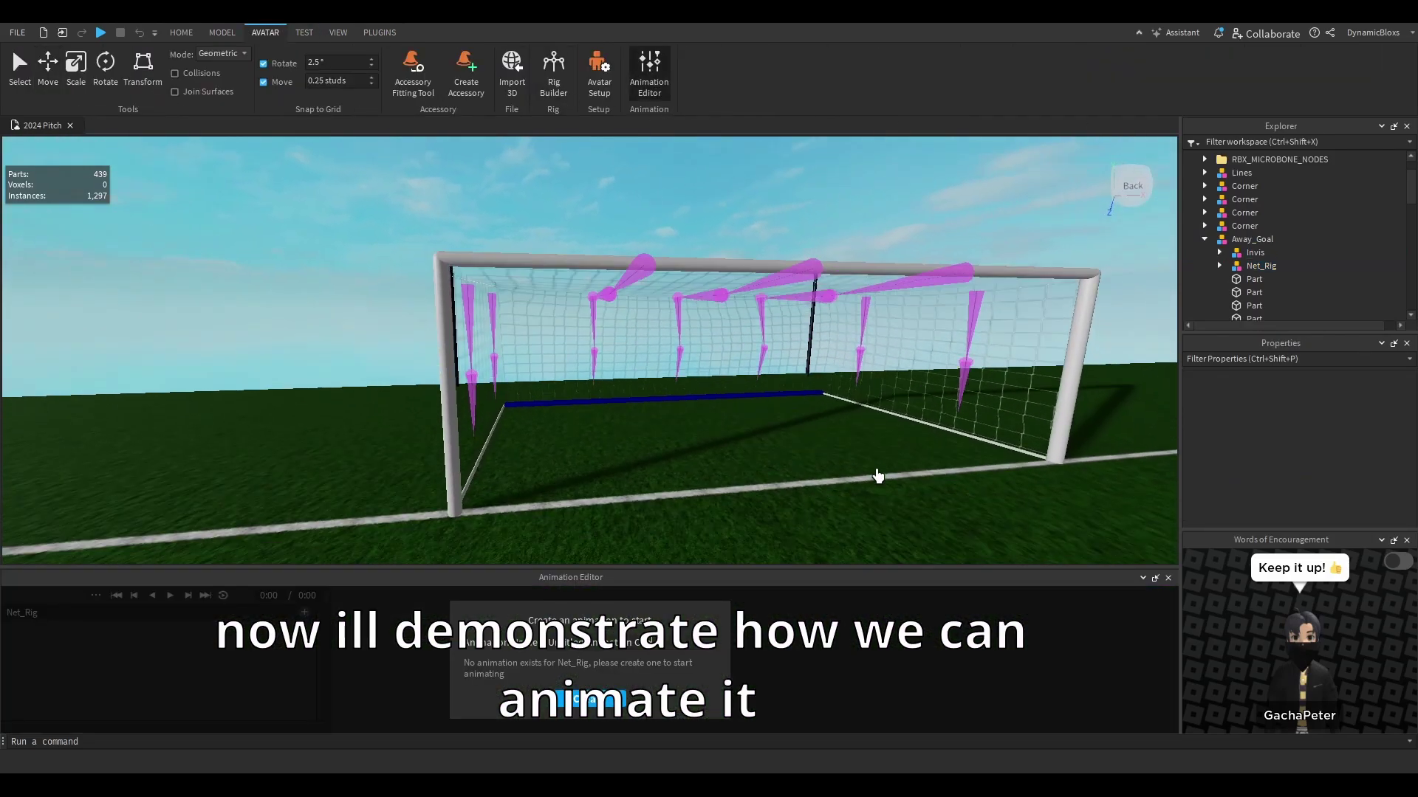
click(573, 711)
- Try to rotate the back-net bone Bone.002 at 0:00 on the timeline
scroll(342, 539, up, 5)
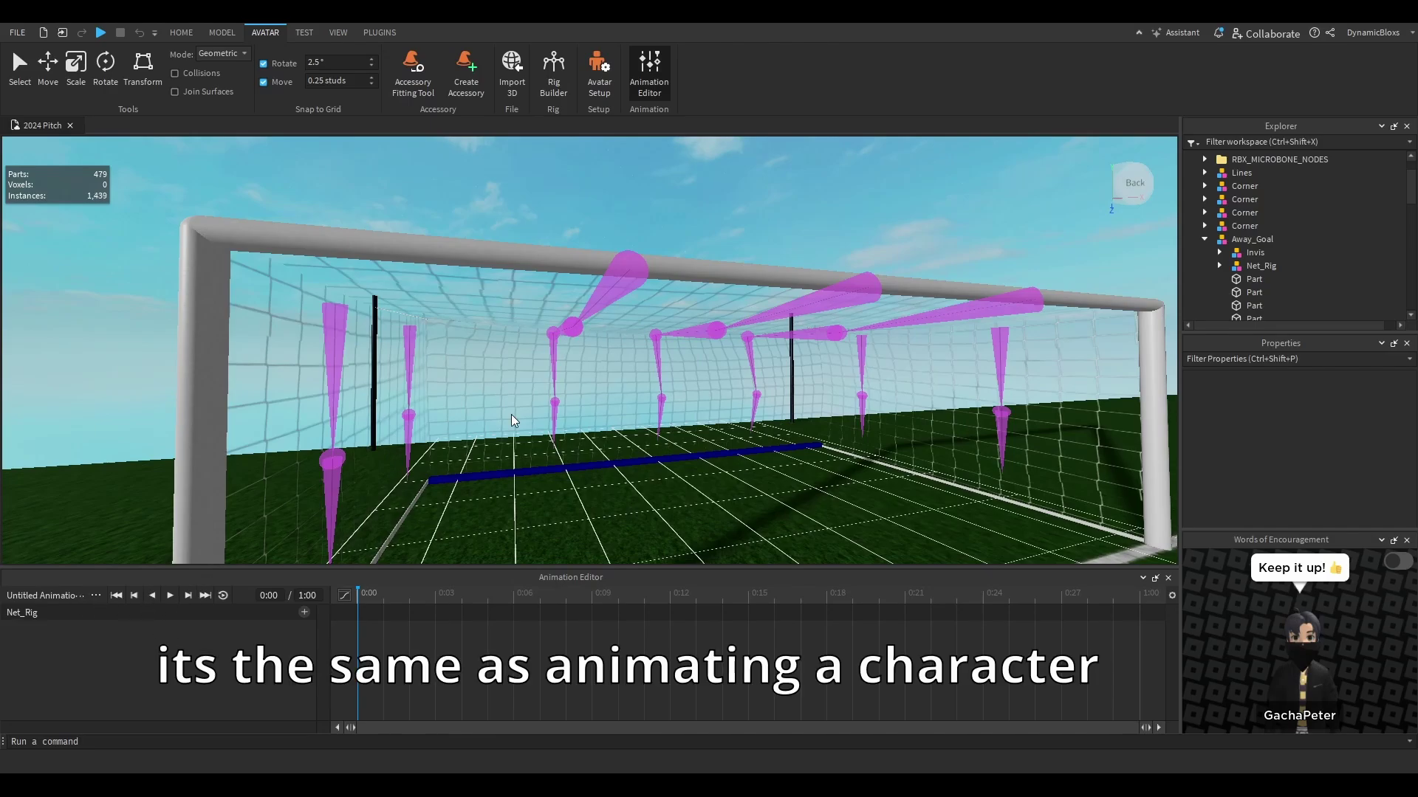
scroll(747, 387, up, 10)
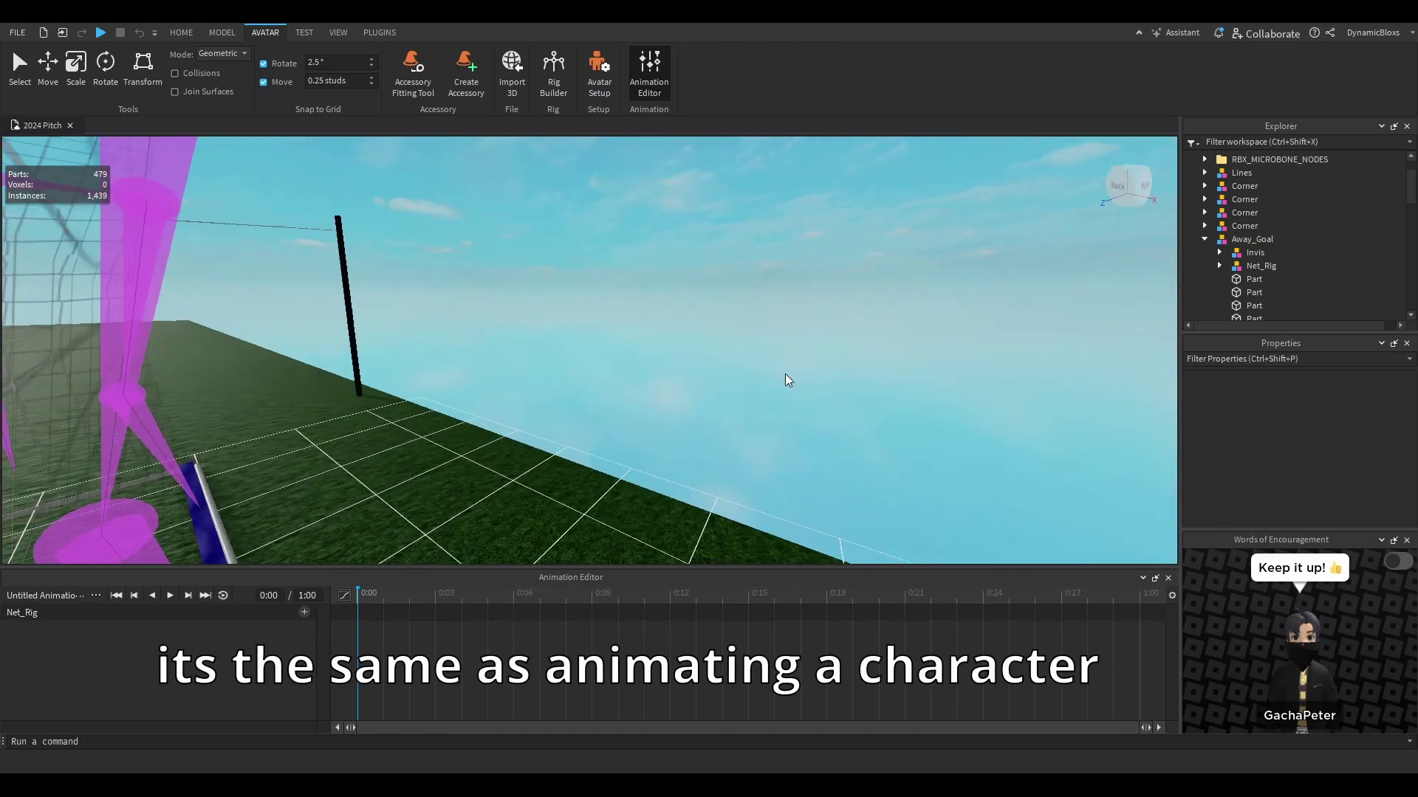
scroll(787, 380, down, 10)
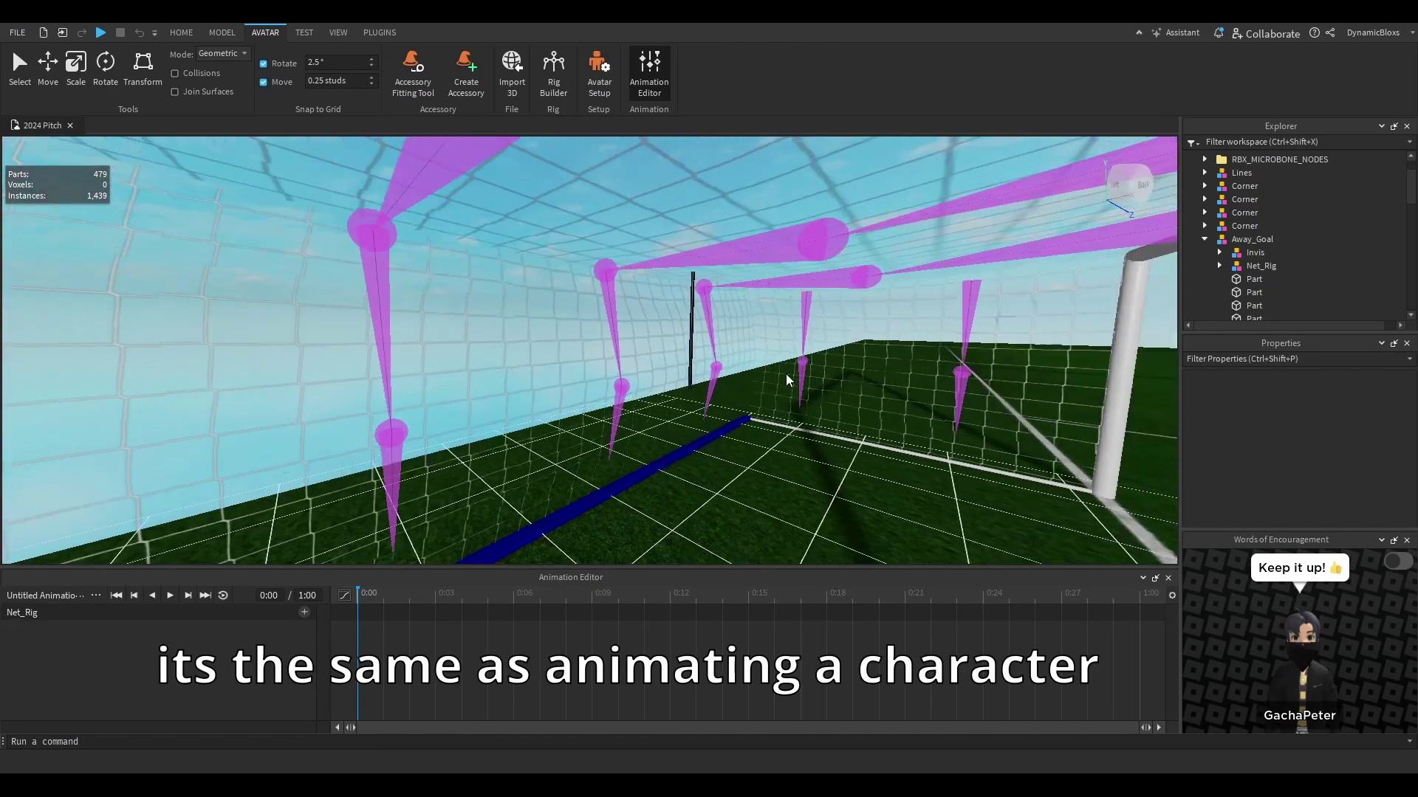
scroll(579, 332, up, 5)
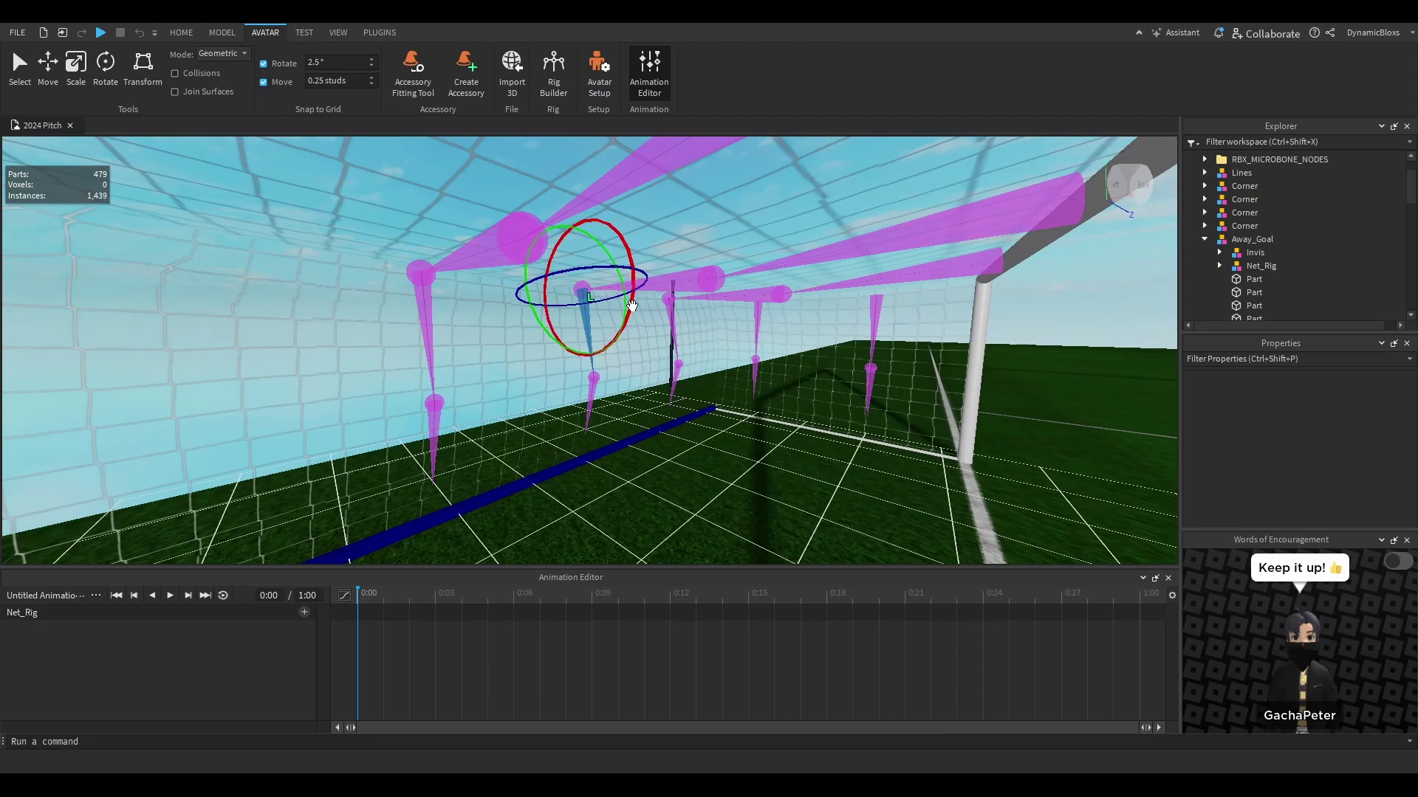
drag(632, 305, 645, 282)
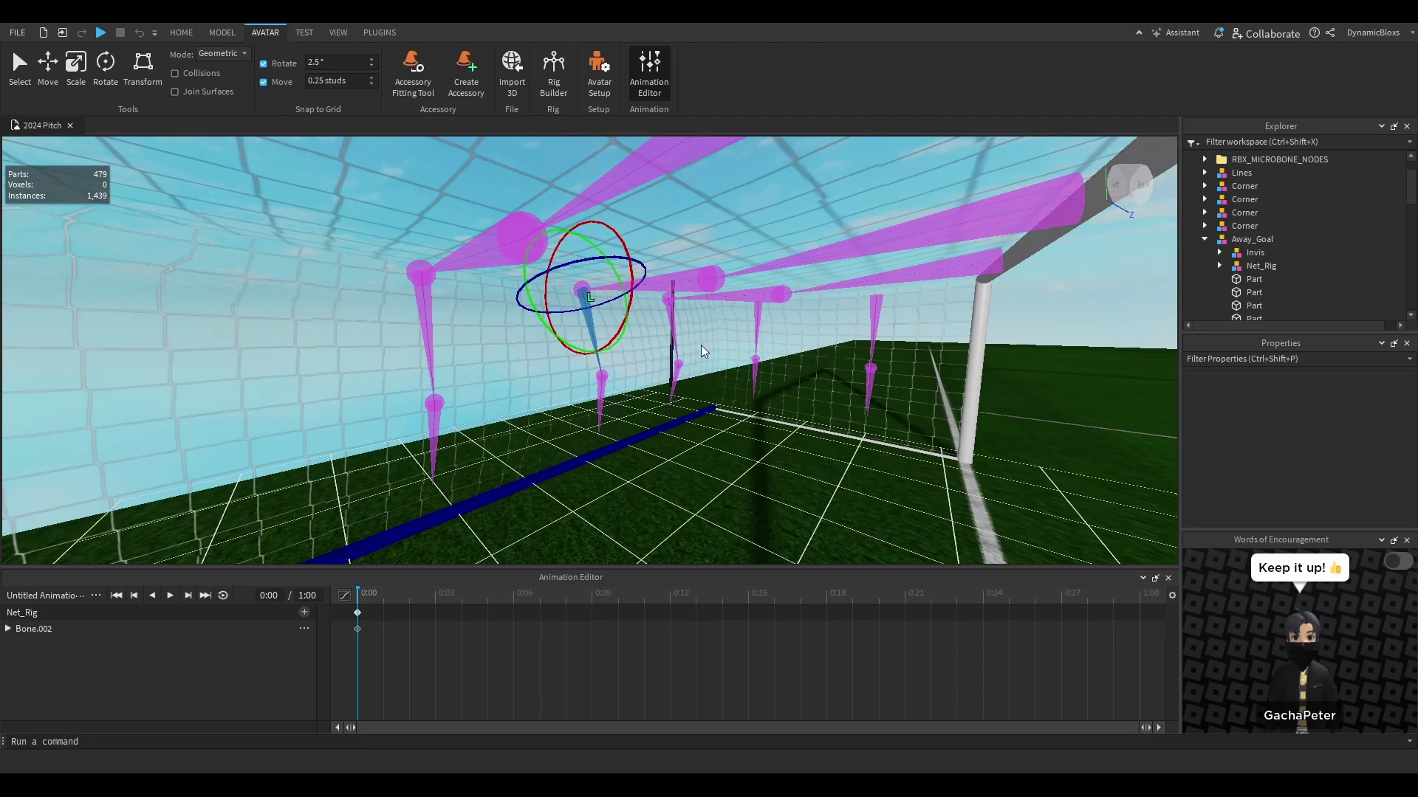
key(ctrl+z)
- Rotate the upper back-net bone by about 40 degrees at 0:09 in the test animation
scroll(599, 313, up, 3)
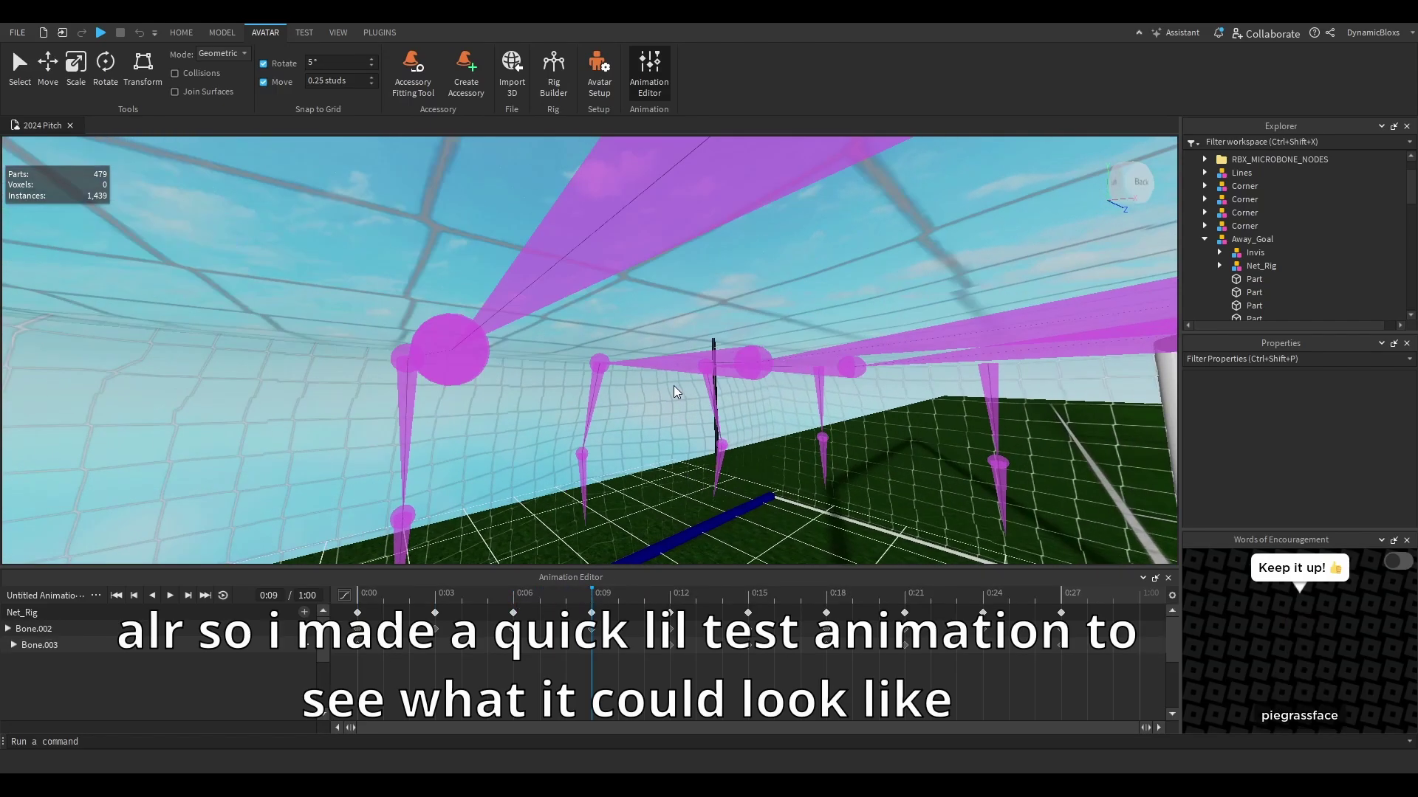
click(598, 362)
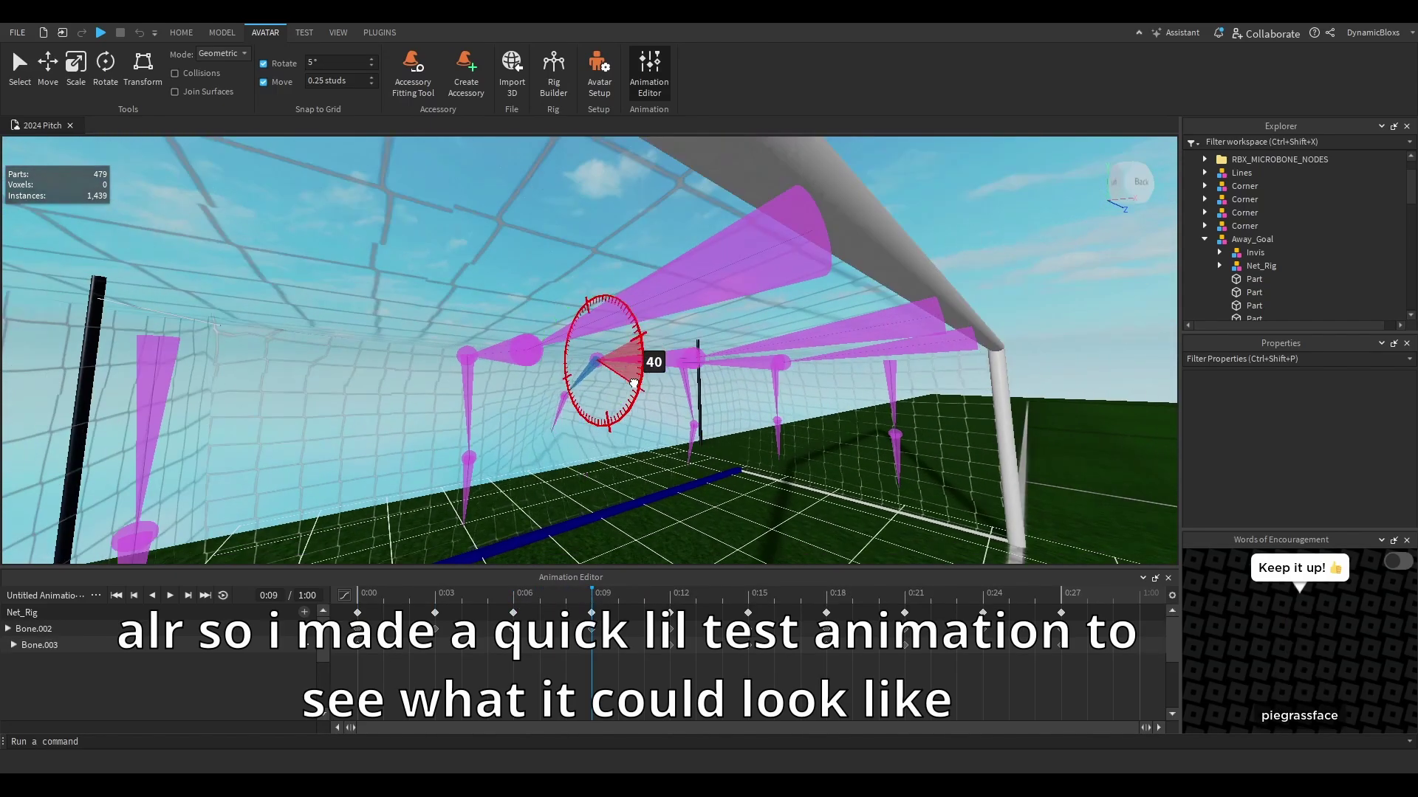
drag(597, 423, 609, 395)
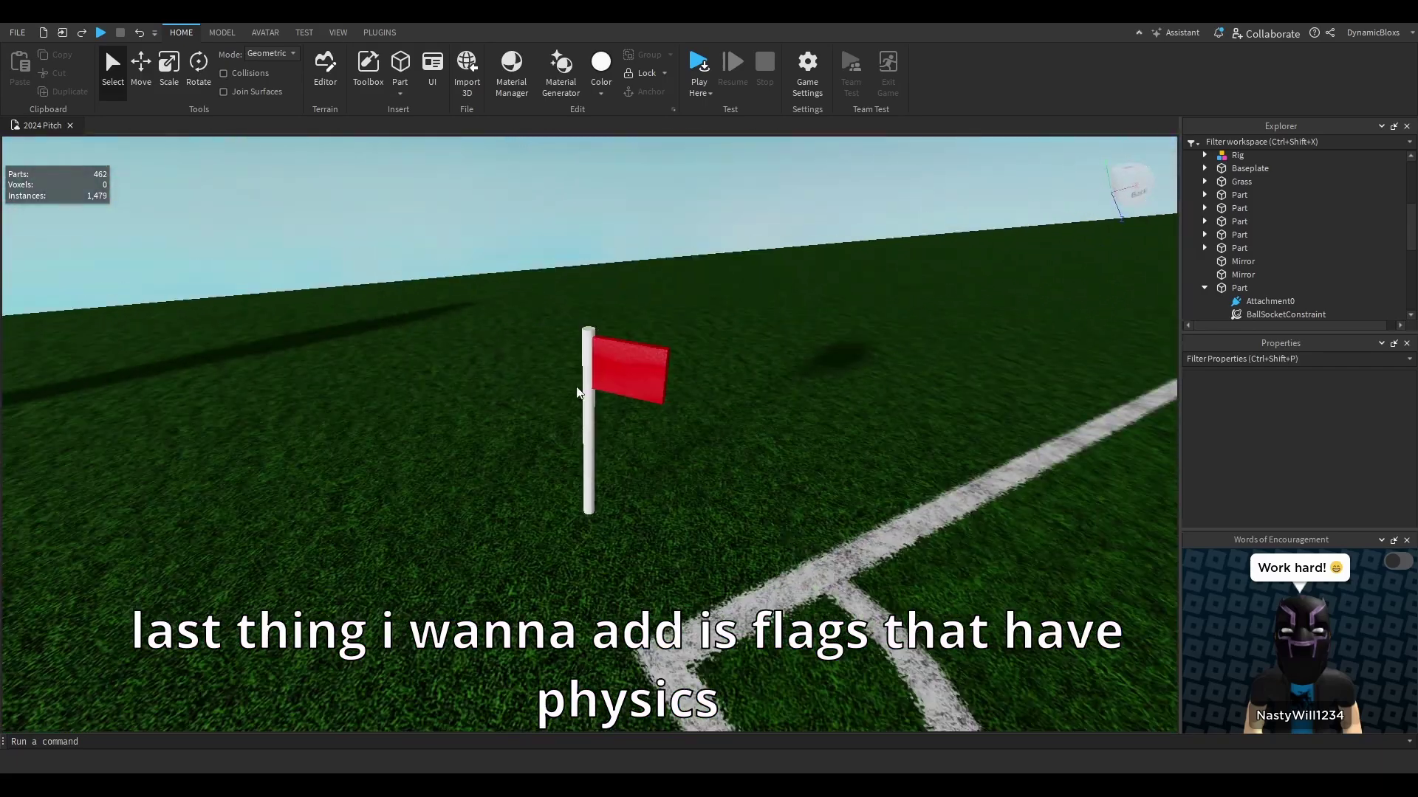
- Examine the corner flag's Pole and red flag parts along with their attachment and weld objects
click(576, 405)
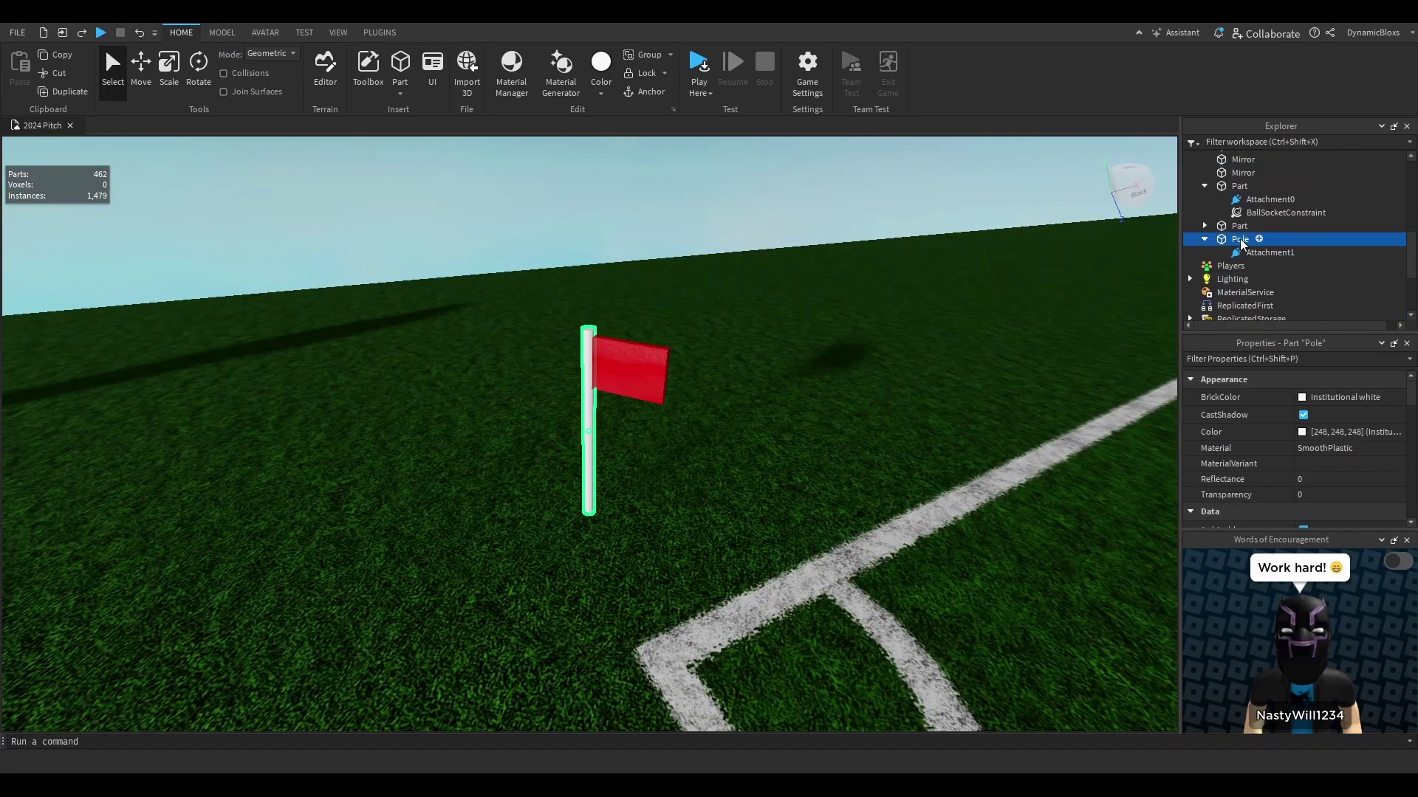
click(626, 355)
click(841, 354)
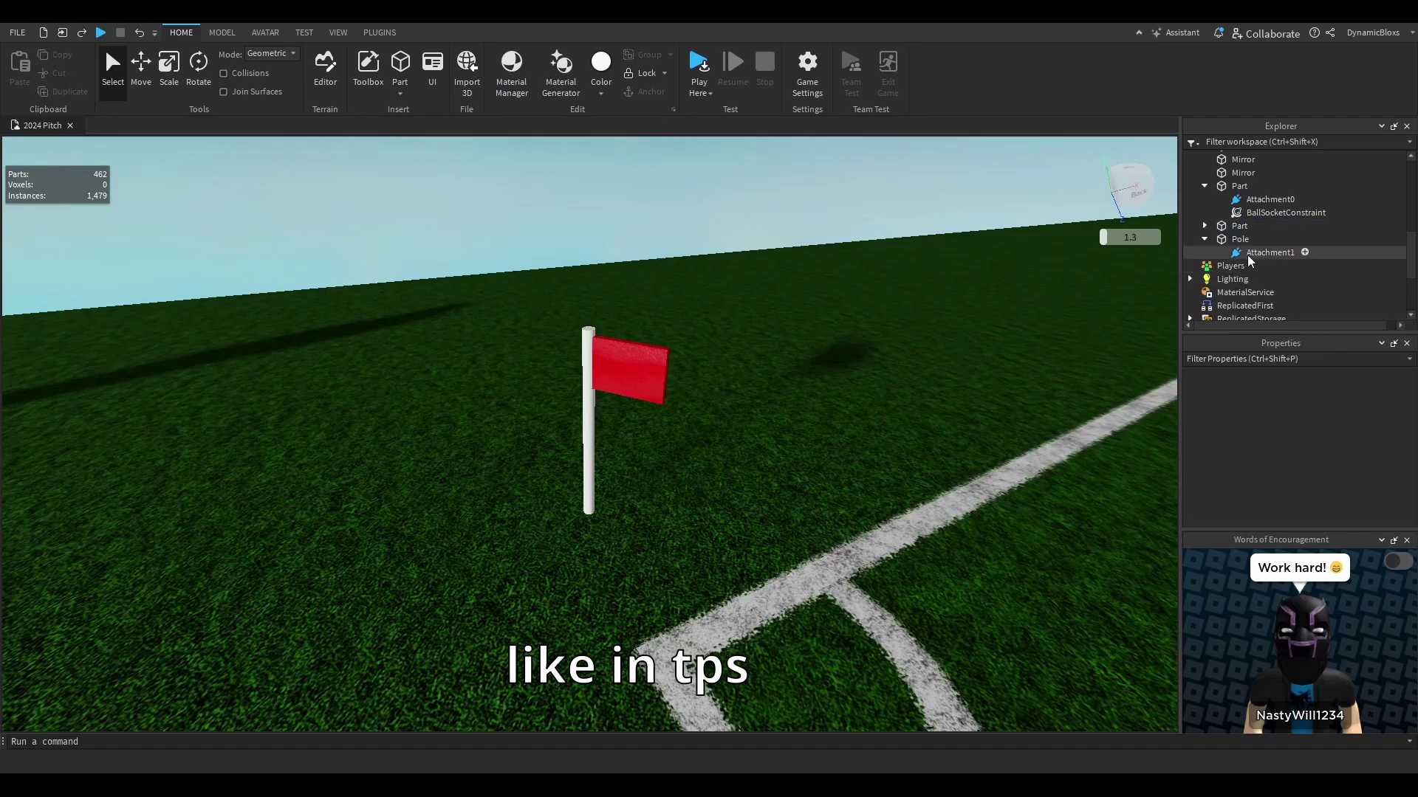
click(1200, 227)
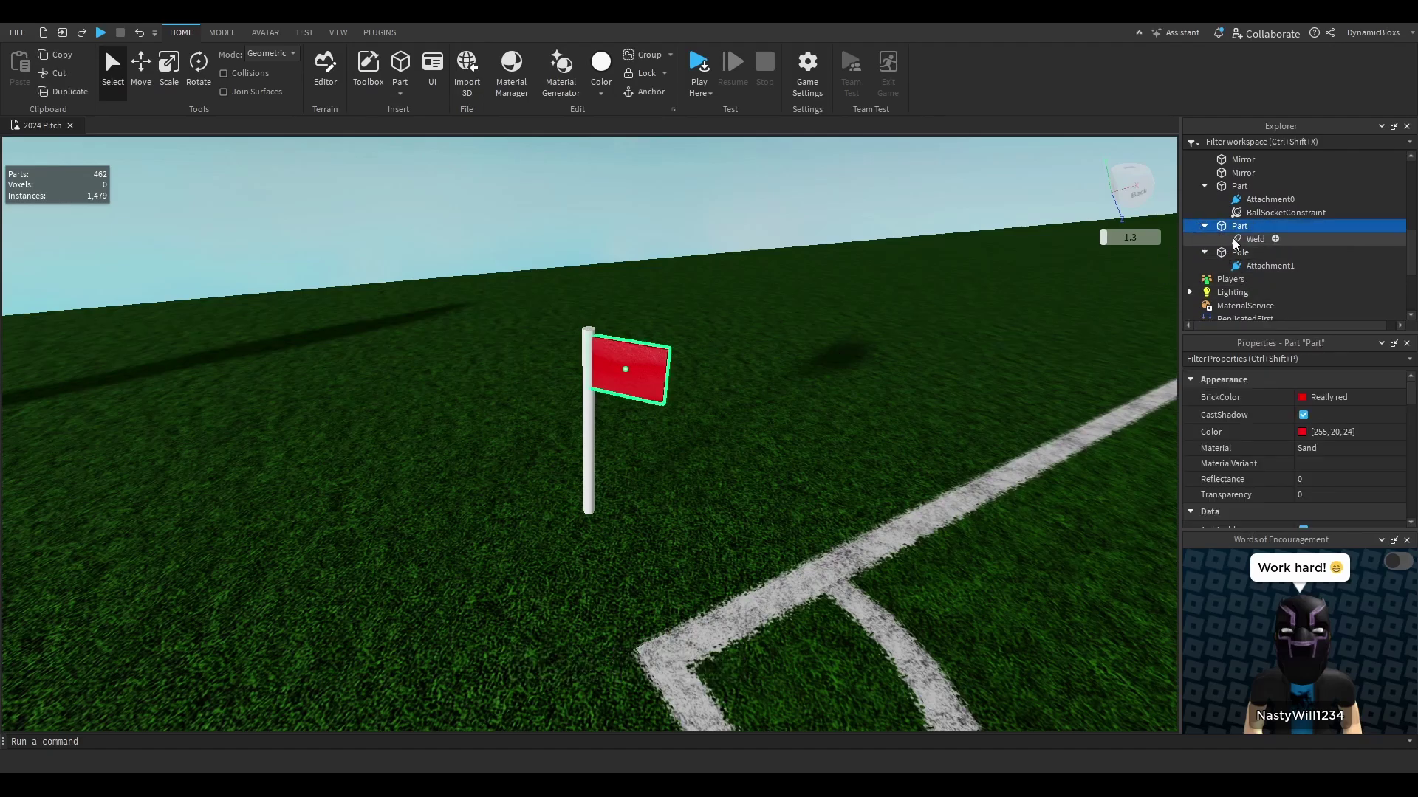
click(849, 310)
- Examine the corner flag from below and select the invisible base part under the pole
key(w)
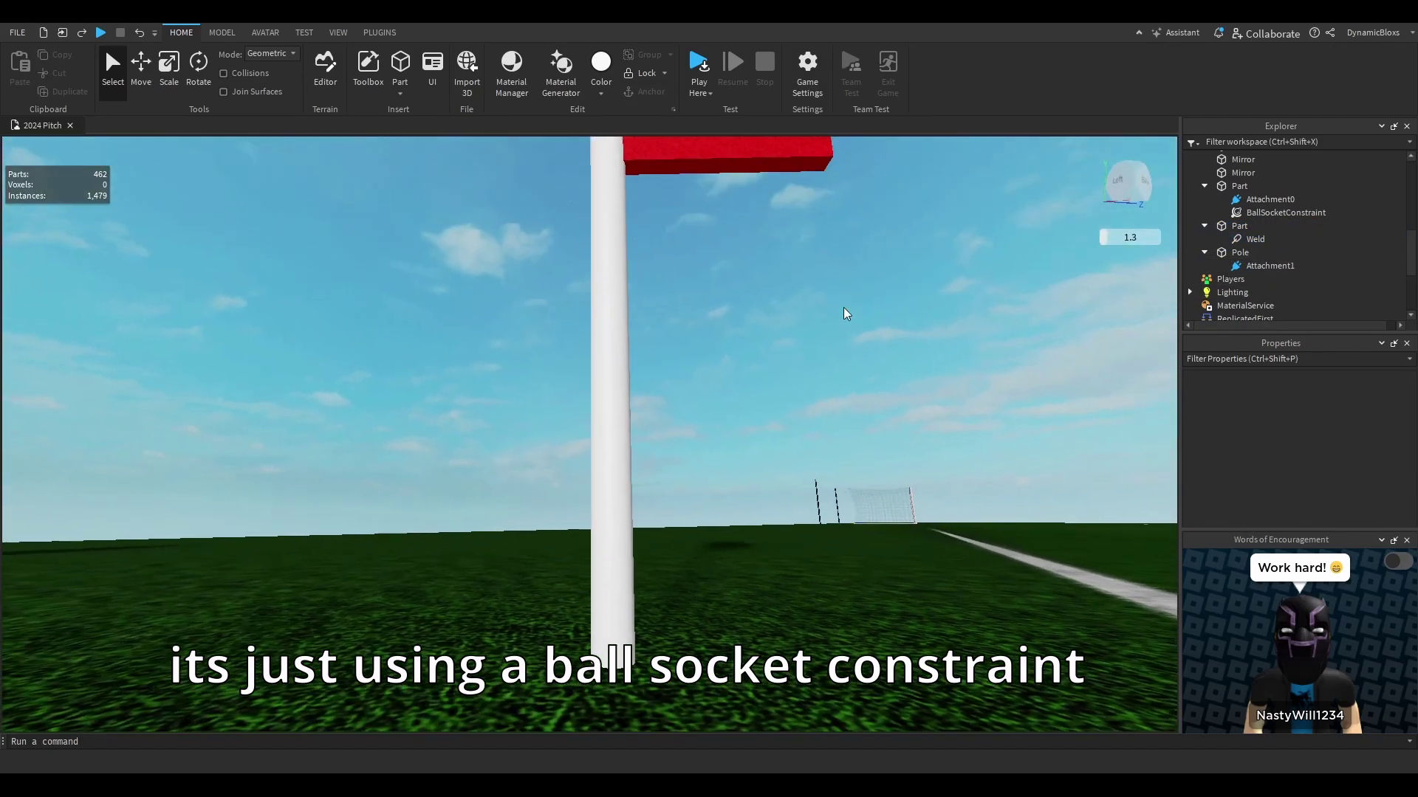
key(s)
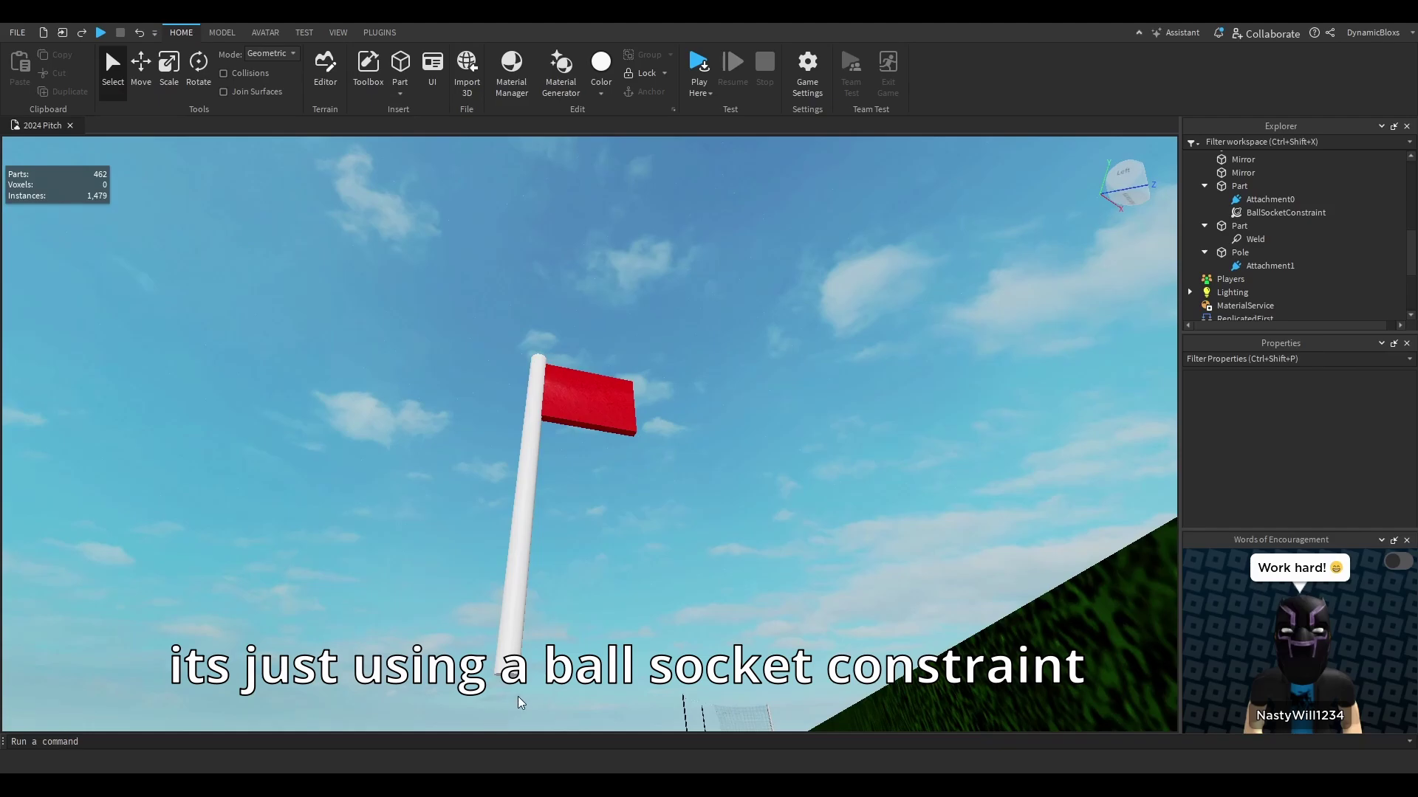
right_drag(521, 703, 655, 589)
key(w)
key(q)
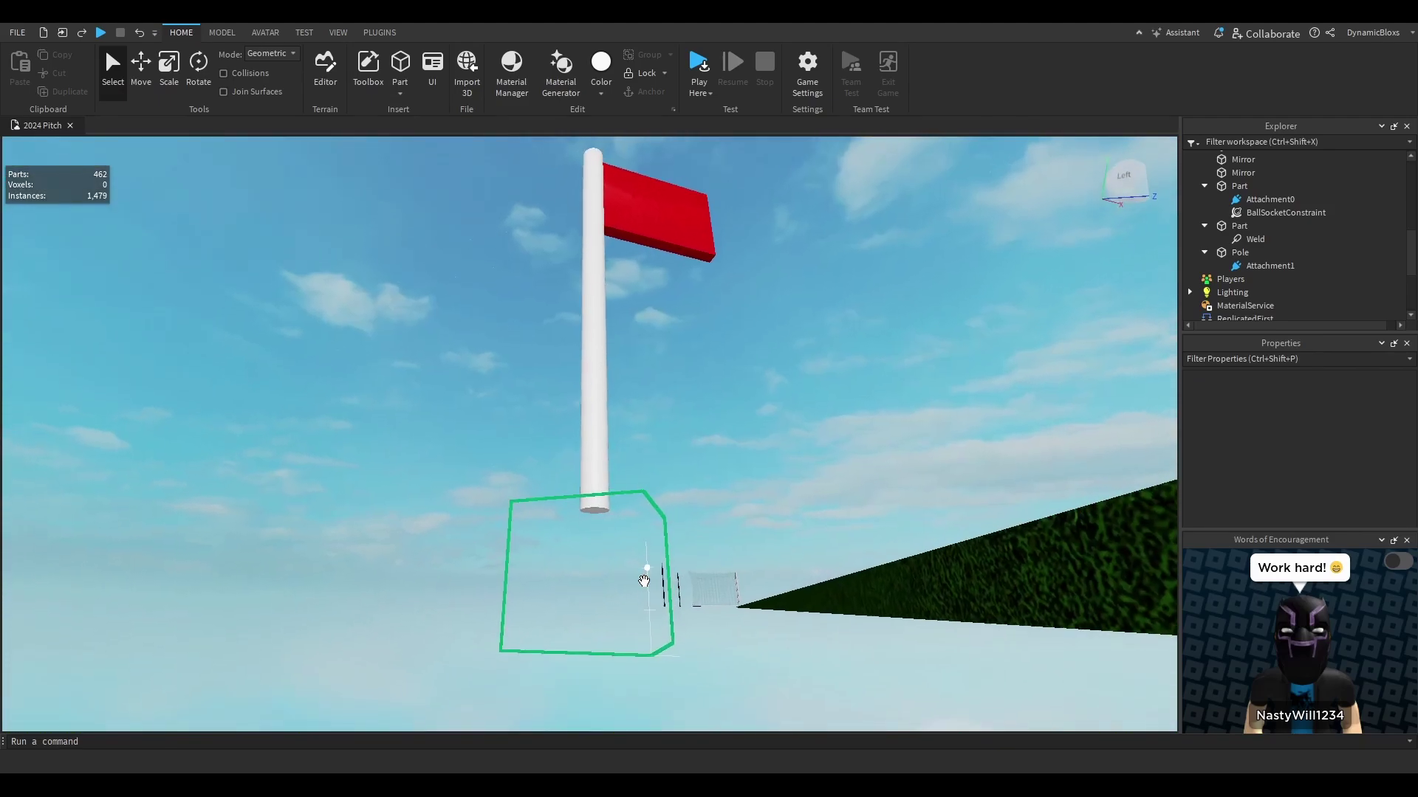
click(644, 581)
key(f)
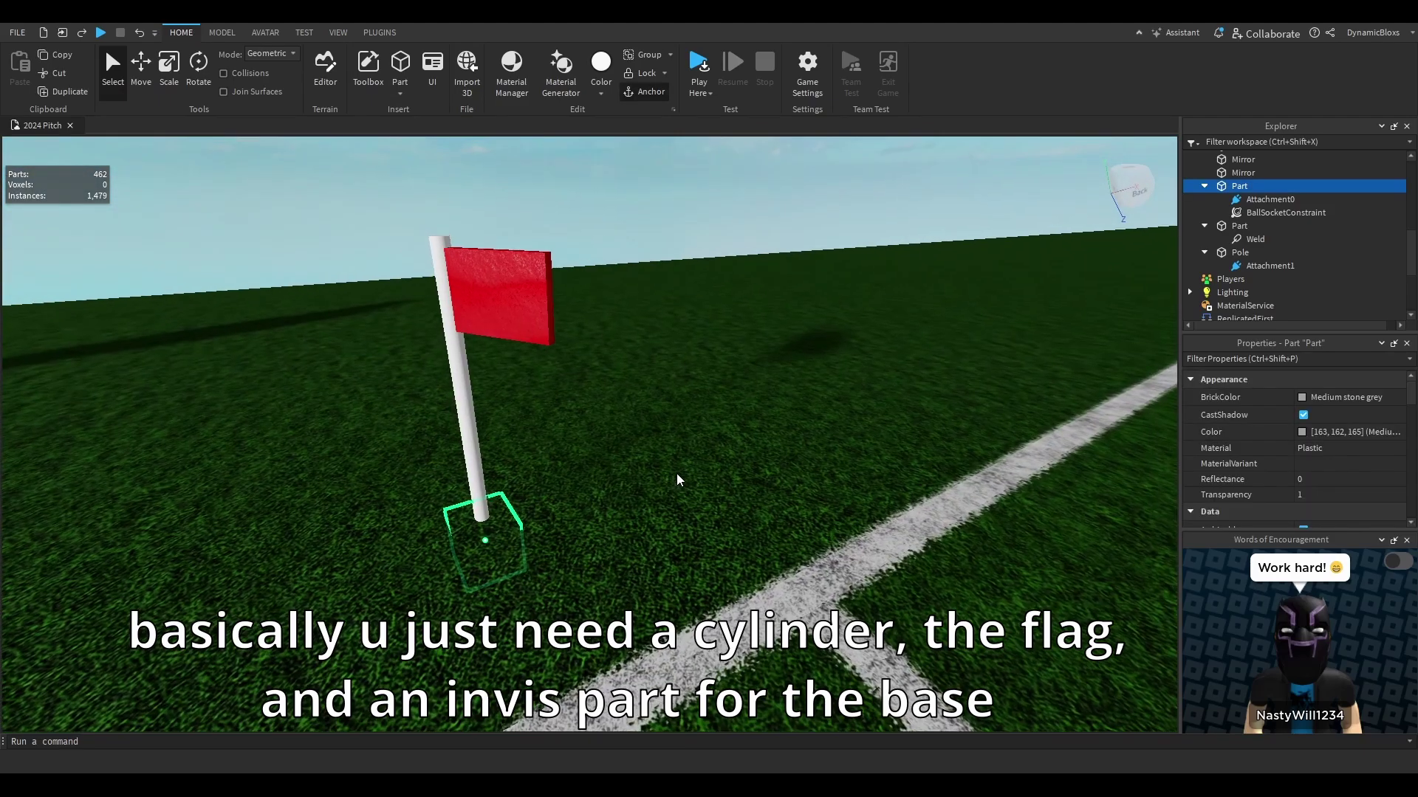
- Duplicate the flag, pole and invisible base together, moving the copy along the touchline and up above the grass
scroll(679, 480, down, 5)
right_drag(670, 475, 678, 279)
drag(678, 279, 509, 514)
scroll(664, 423, up, 3)
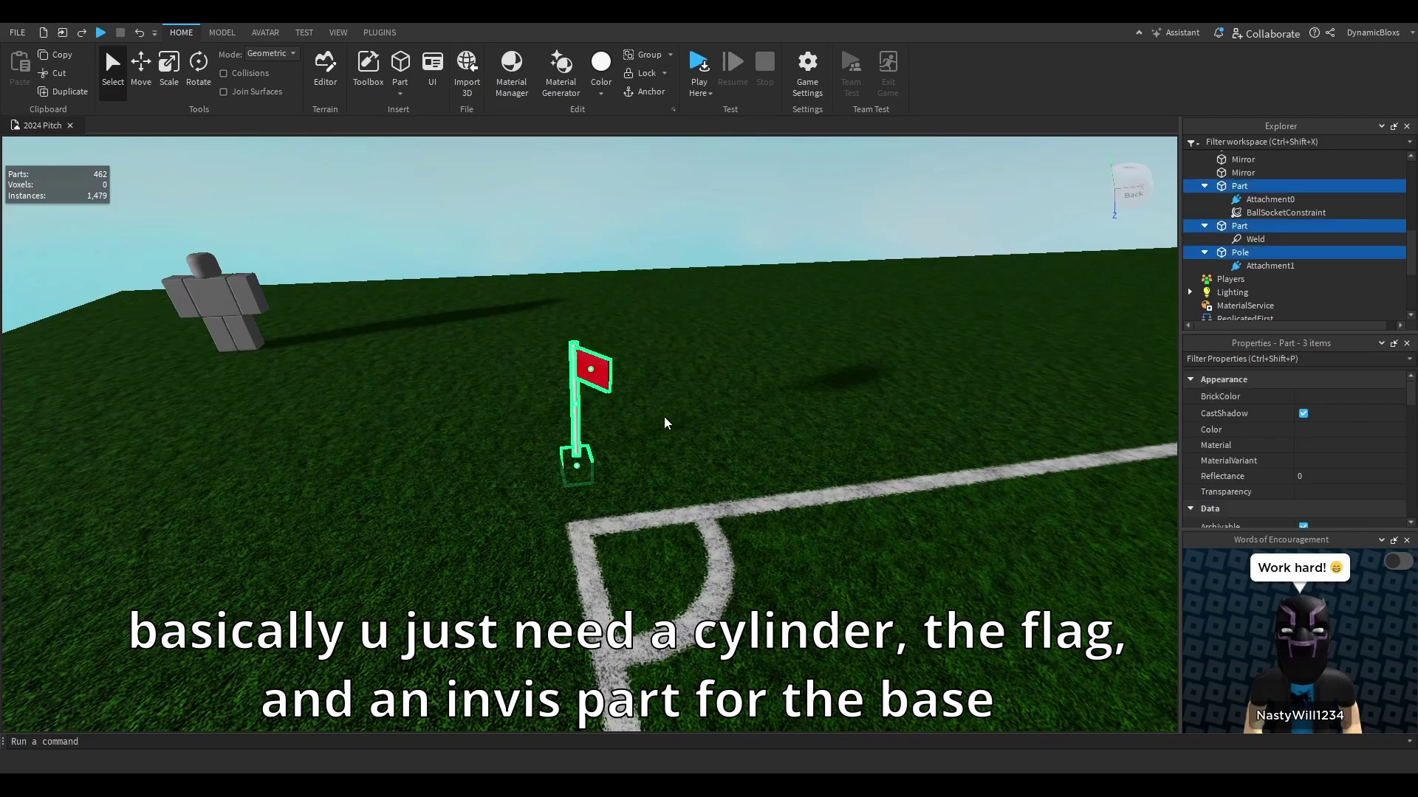
key(ctrl+d)
key(ctrl+2)
drag(654, 418, 834, 413)
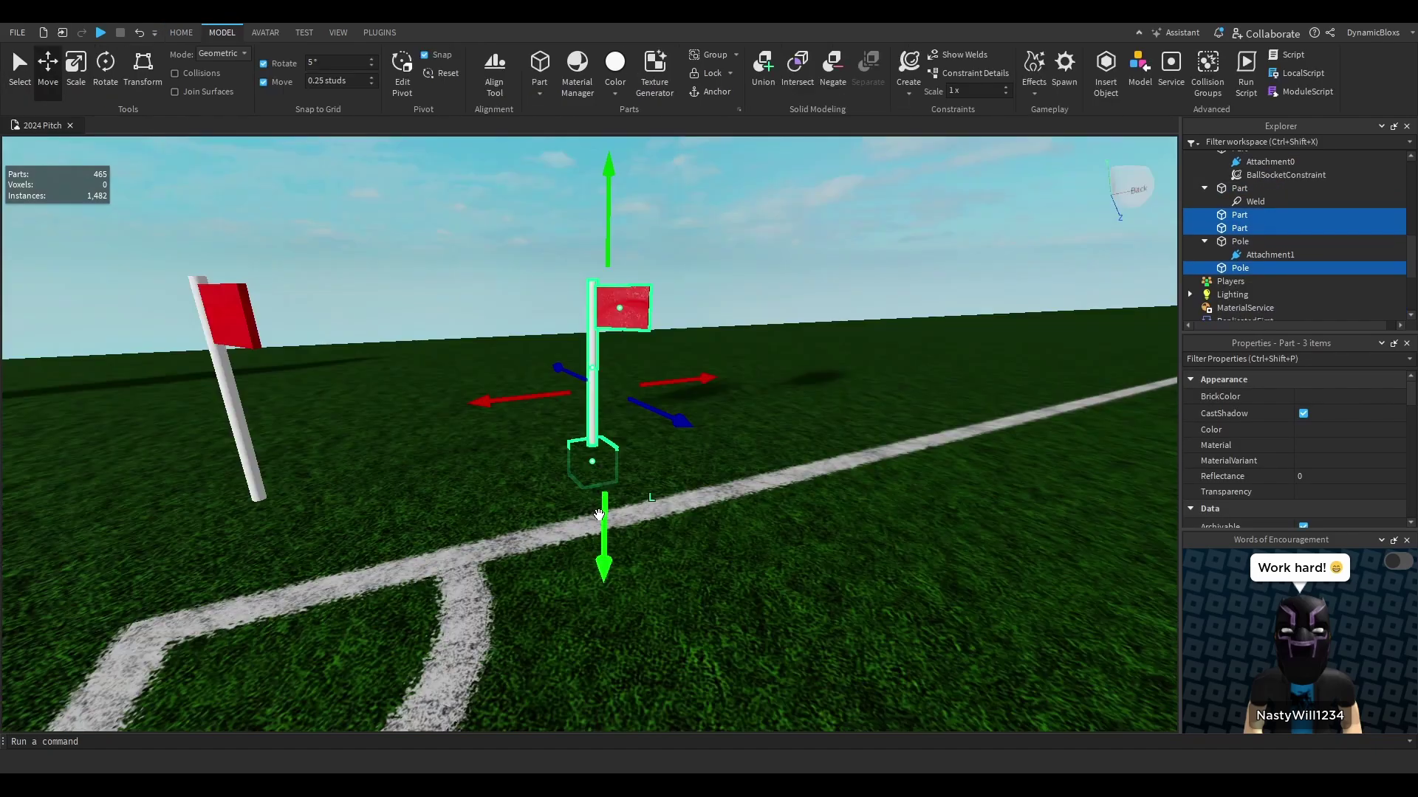
drag(599, 515, 632, 405)
- Link the copied pole's lower end to its invisible base with a BallSocketConstraint and review the constraint's attachments
click(630, 365)
click(610, 357)
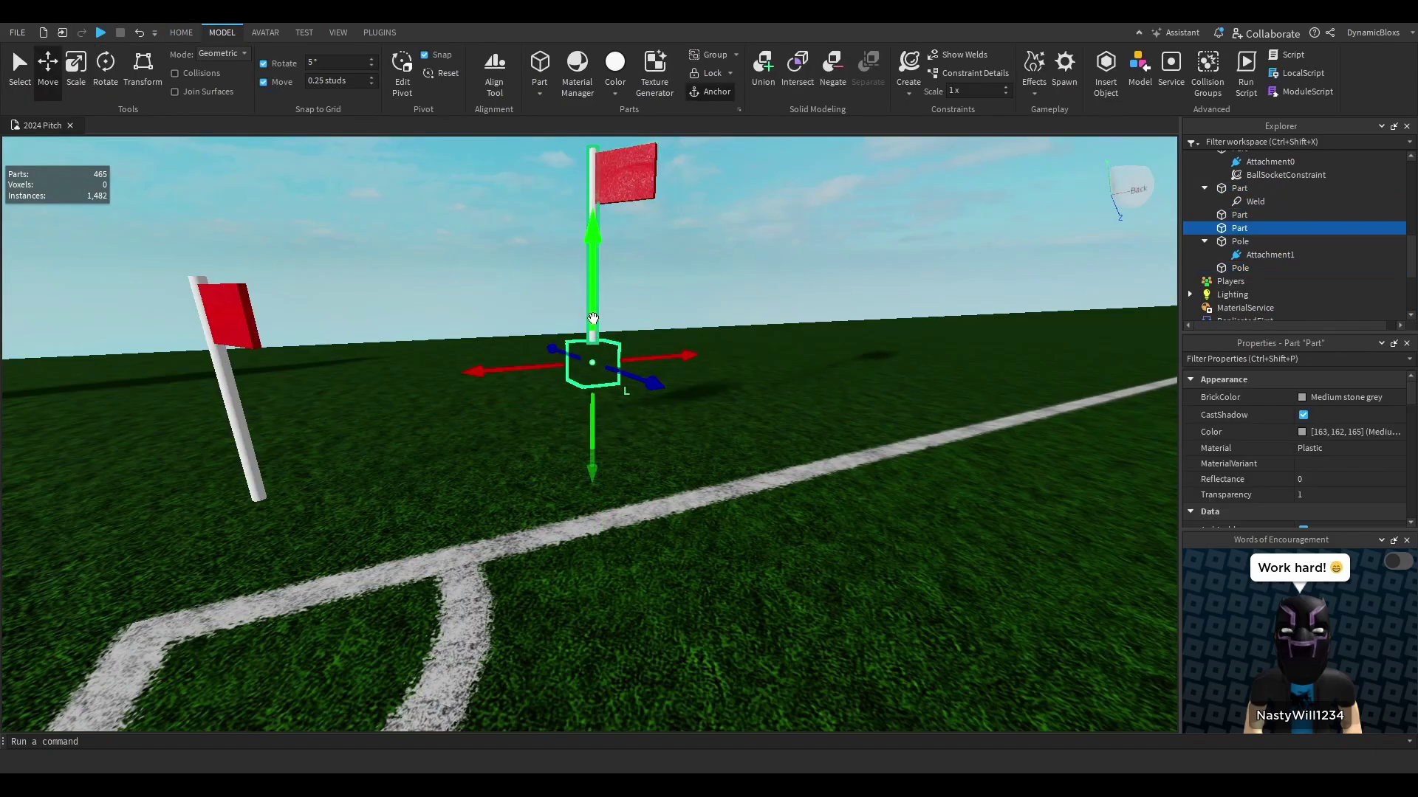
drag(600, 352, 661, 316)
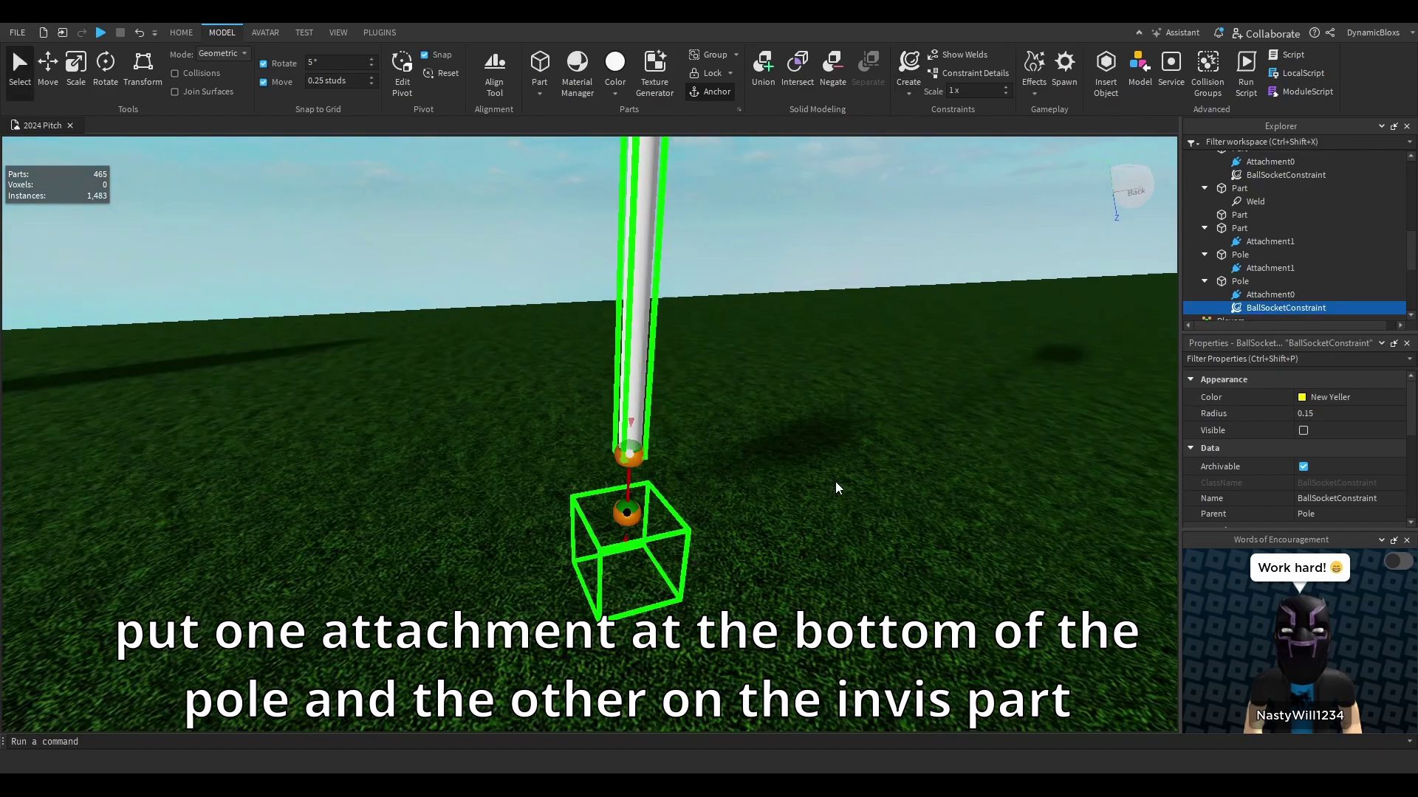
scroll(1385, 402, down, 5)
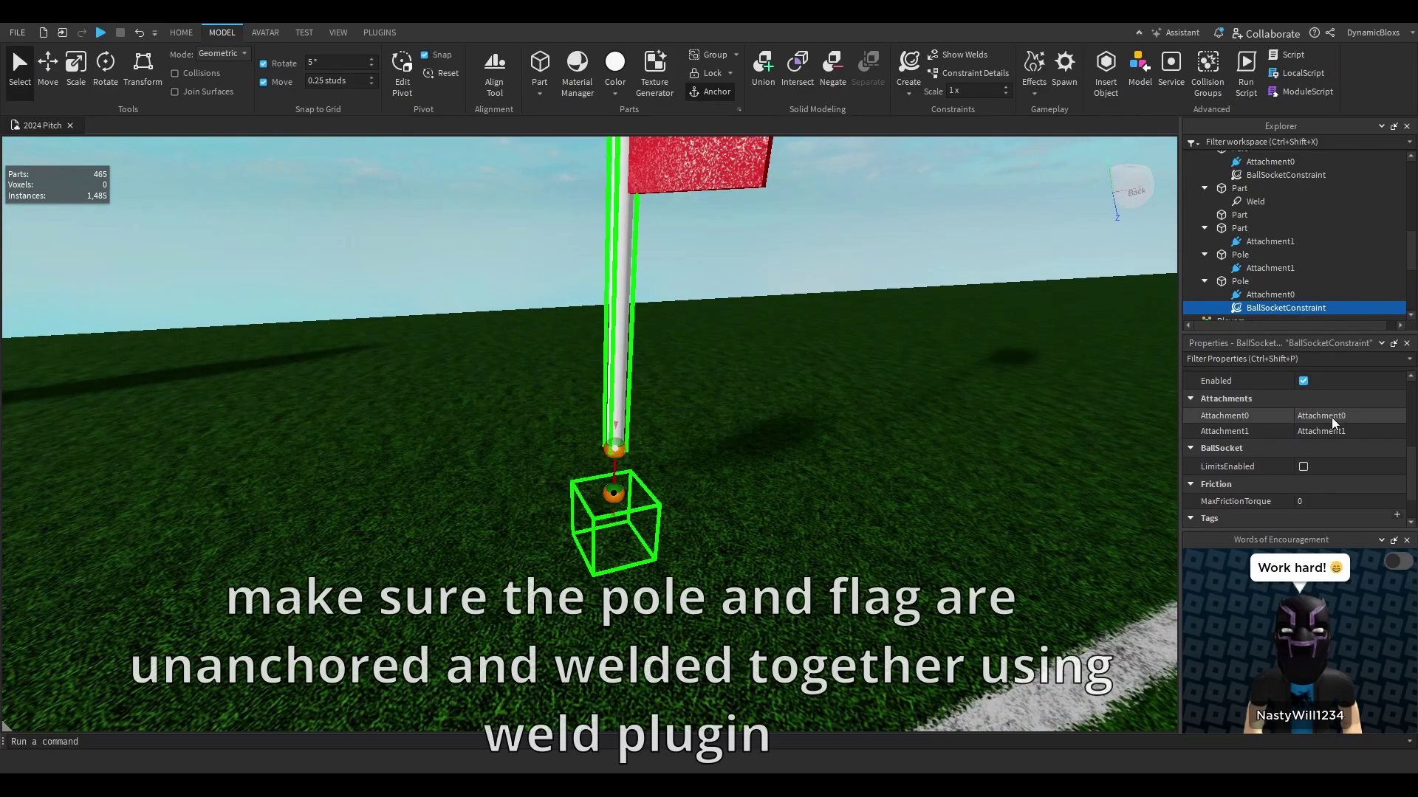
- Enable limits on the copied pole's BallSocketConstraint, with a maximum friction torque of 1 and a restitution of 0.5
click(1303, 420)
click(1317, 455)
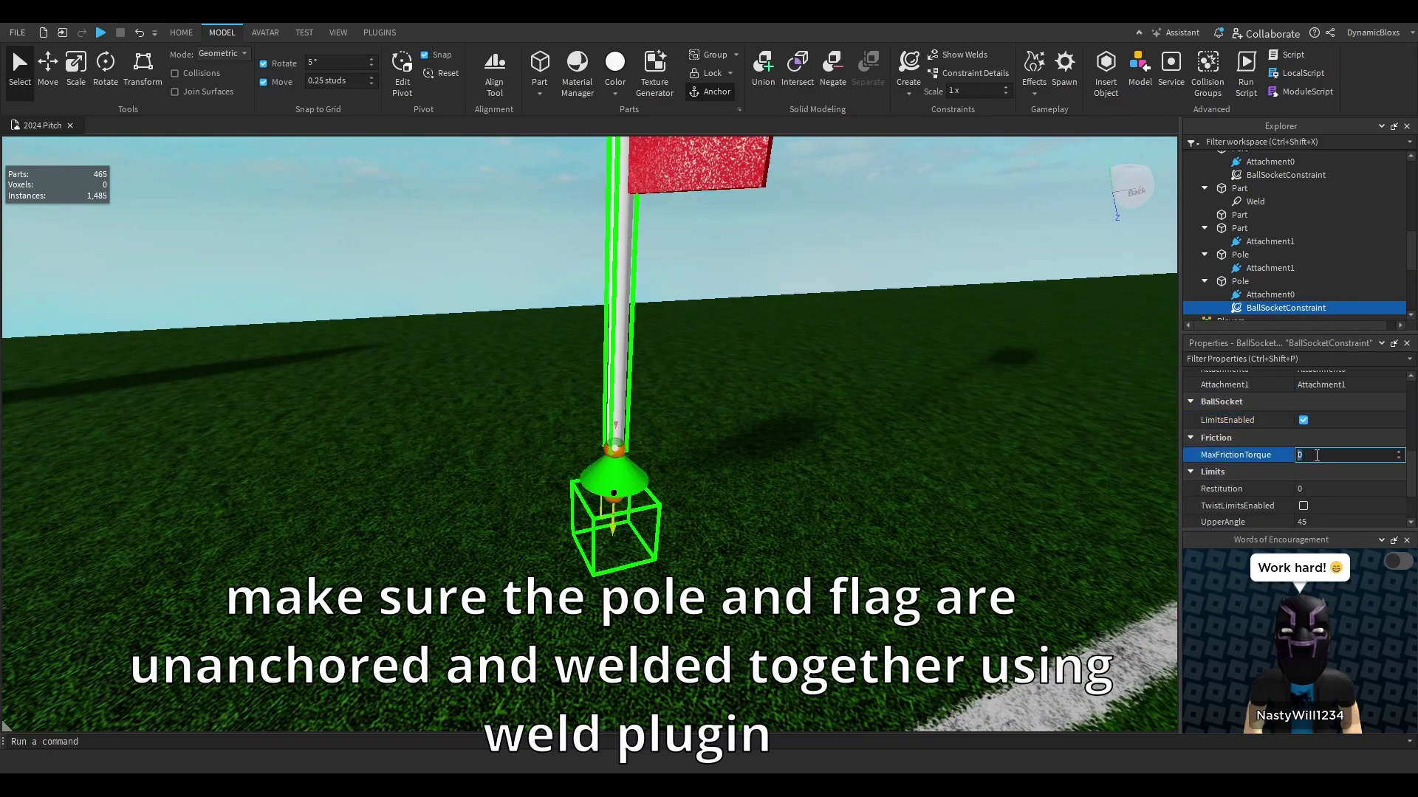
text(1)
key(Return)
scroll(1317, 455, down, 3)
click(1314, 434)
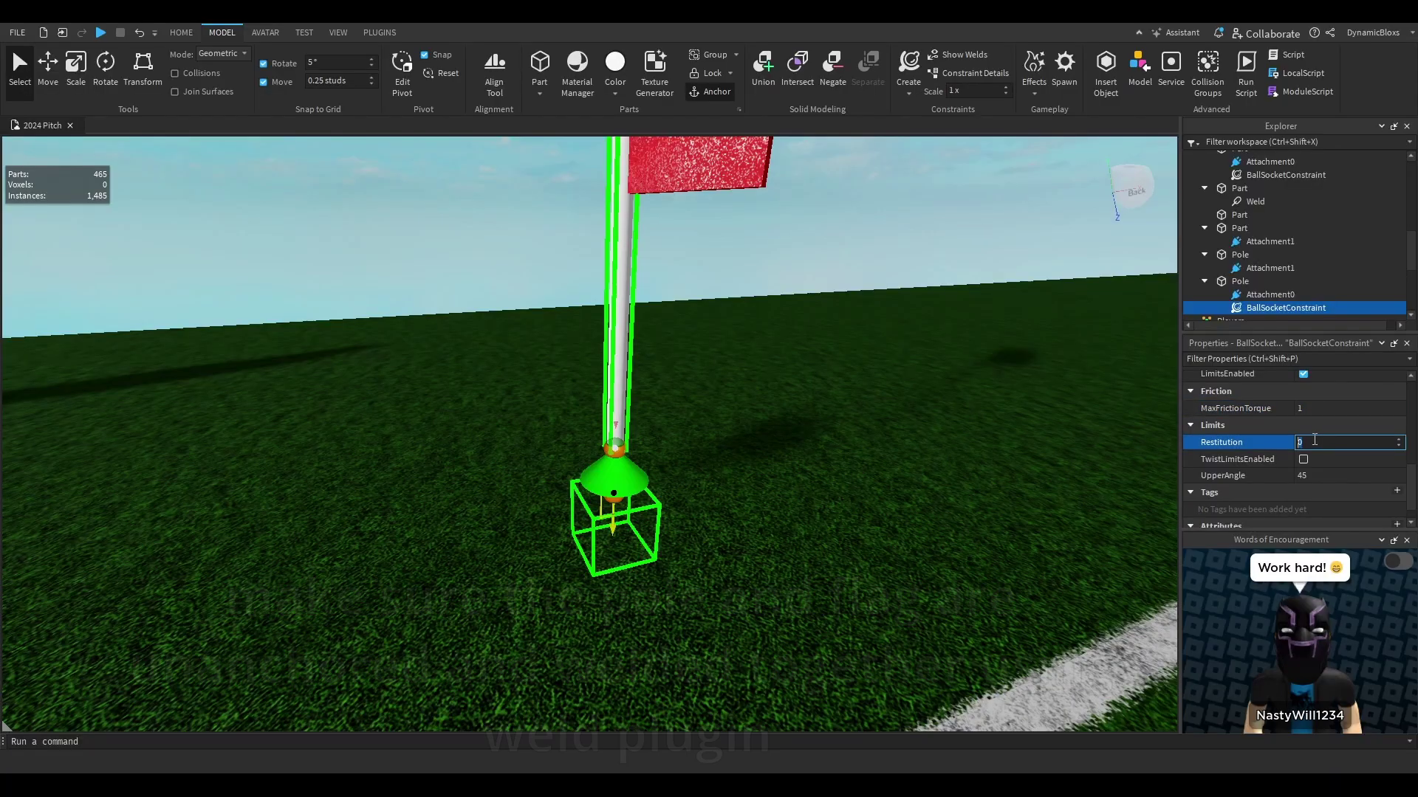
- Enable the constraint's twist limits and set its upper angle to 15 and both twist lower and upper angles to 0
click(1108, 524)
text(1)
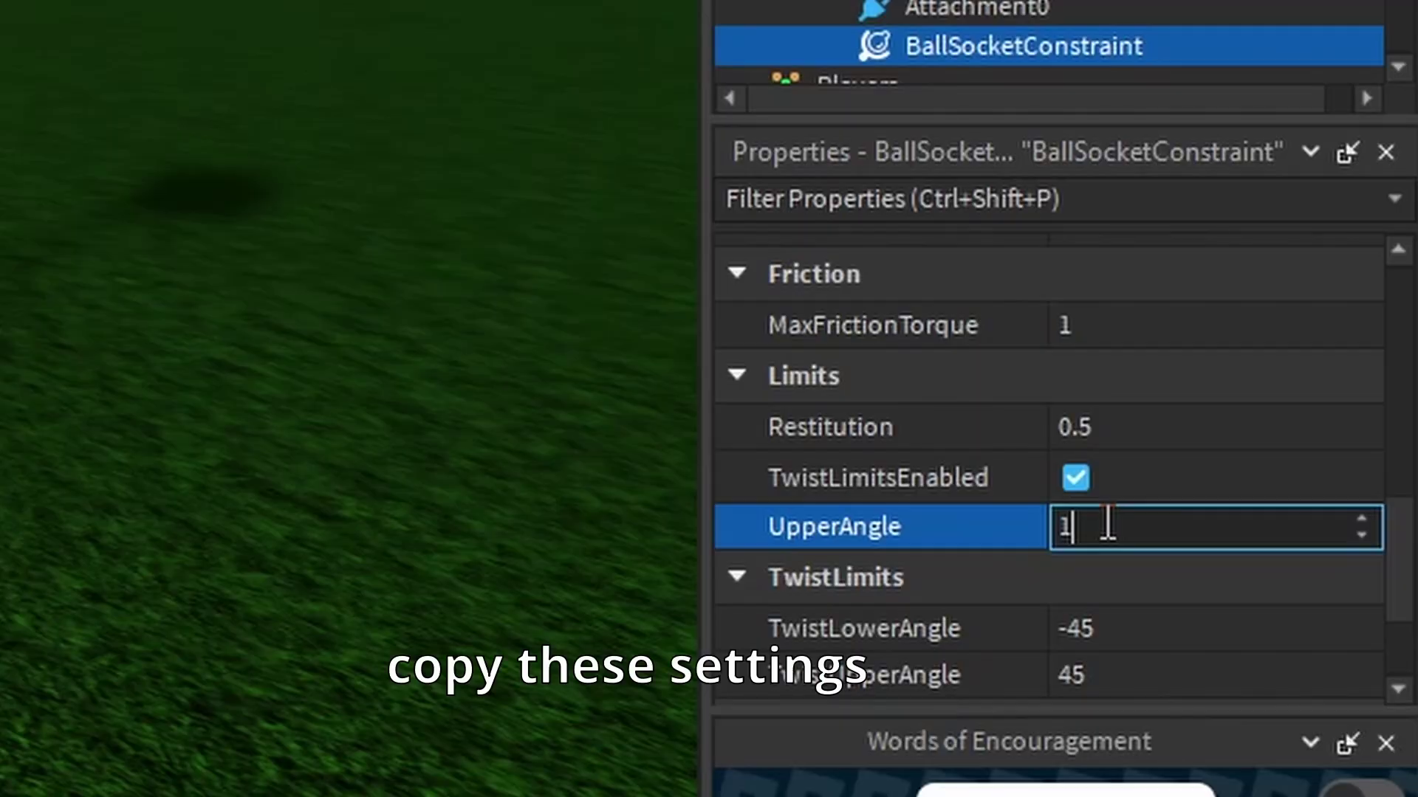
text(5)
key(Return)
click(1106, 629)
text(0)
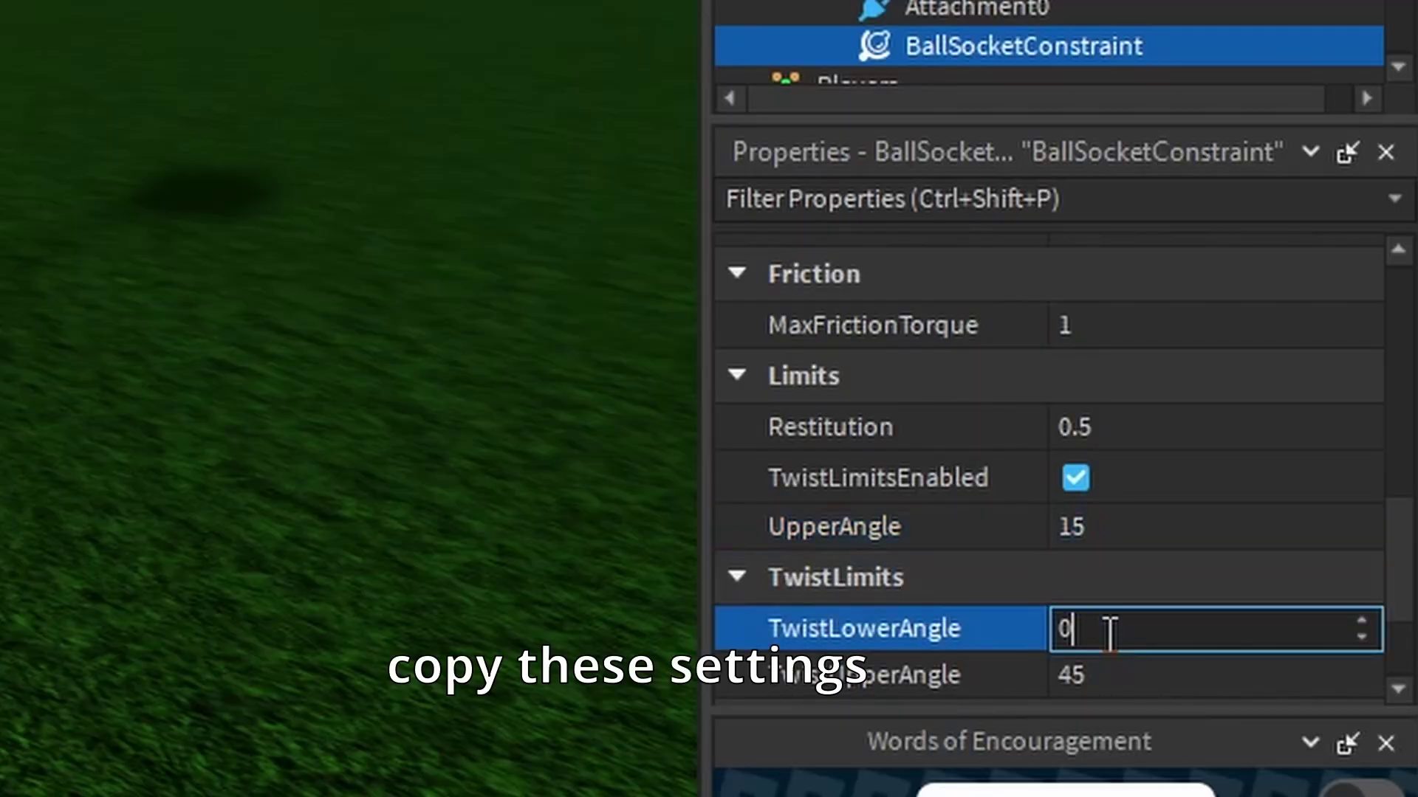
key(Return)
click(1111, 676)
text(0)
key(Return)
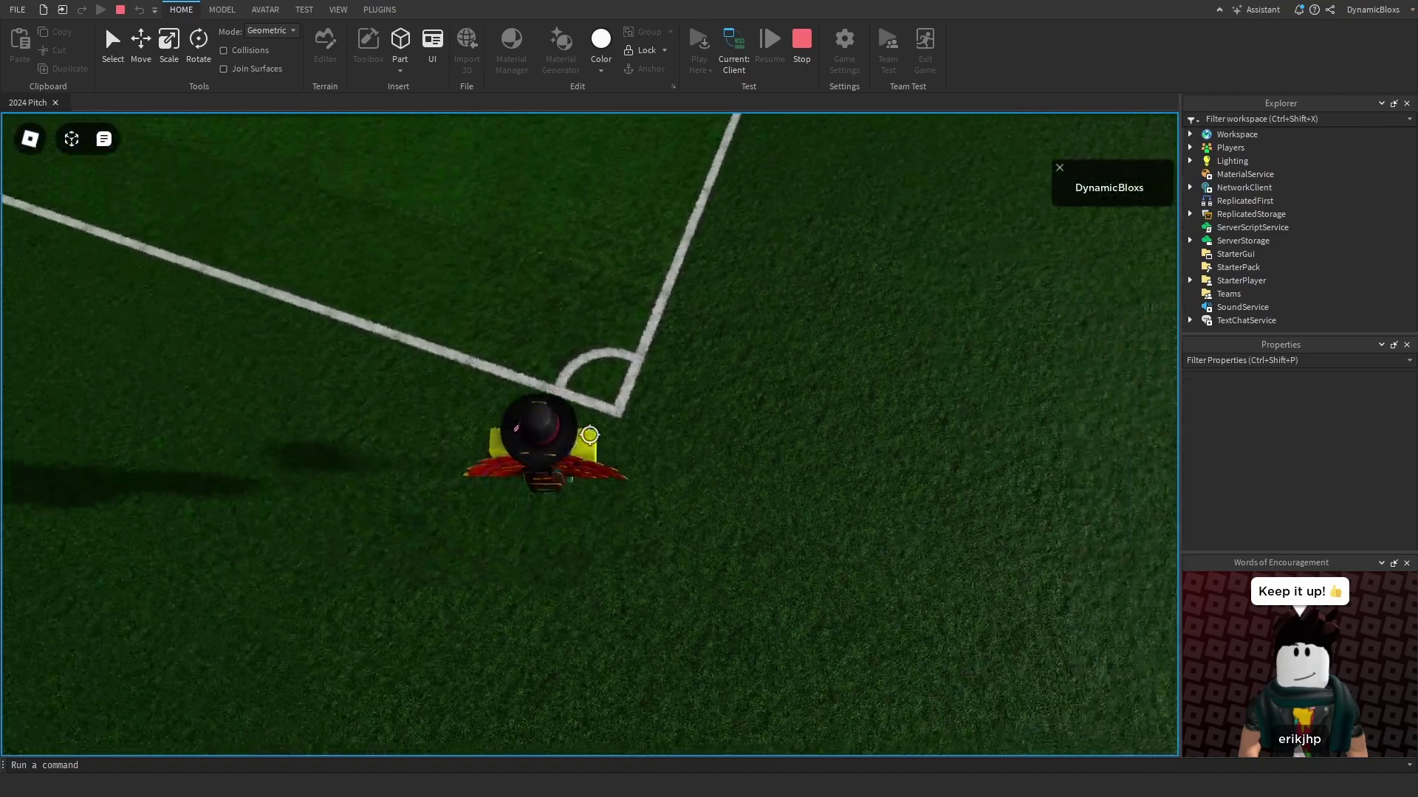
- Playtest the pitch by dribbling the ball towards the goal and striking a long ball
right_drag(590, 435, 583, 437)
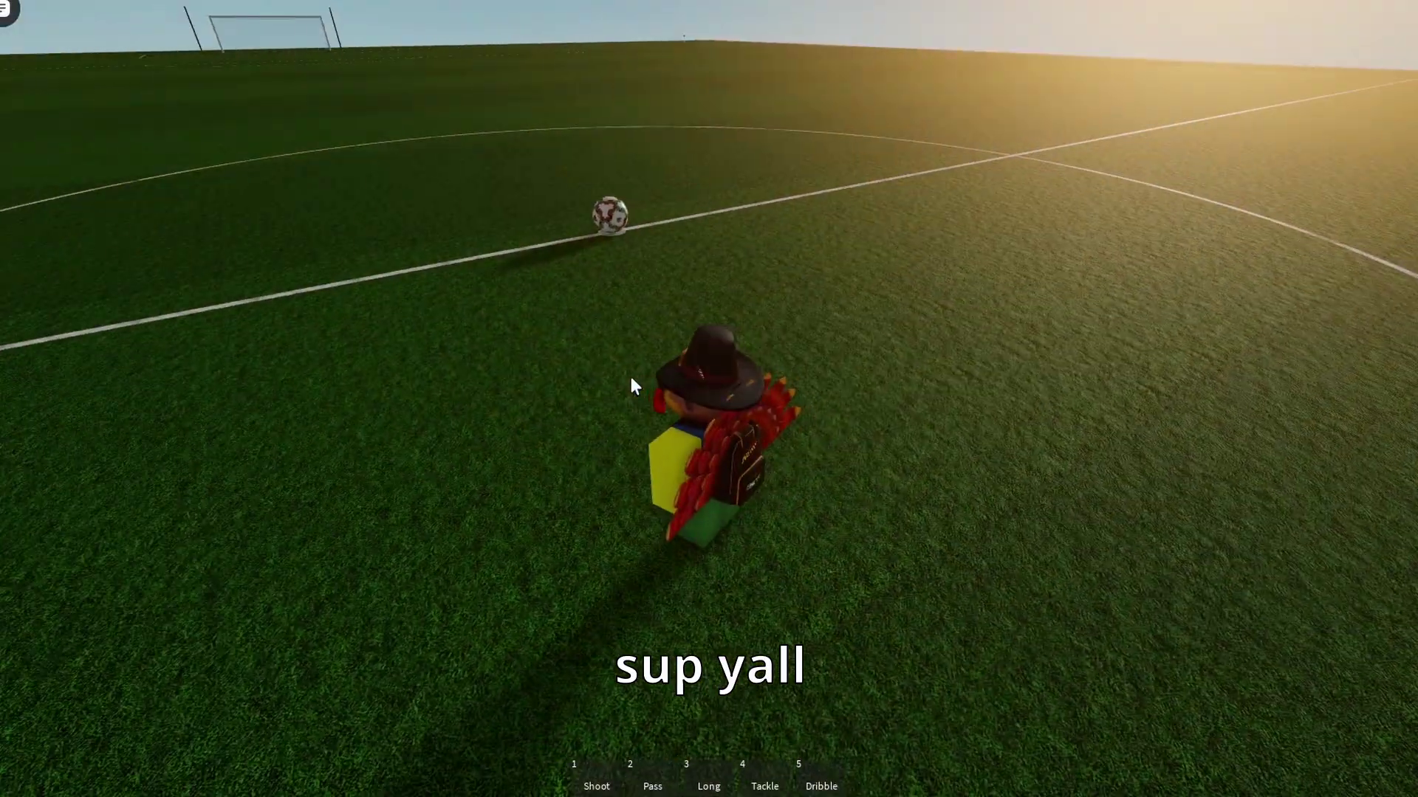
key(5)
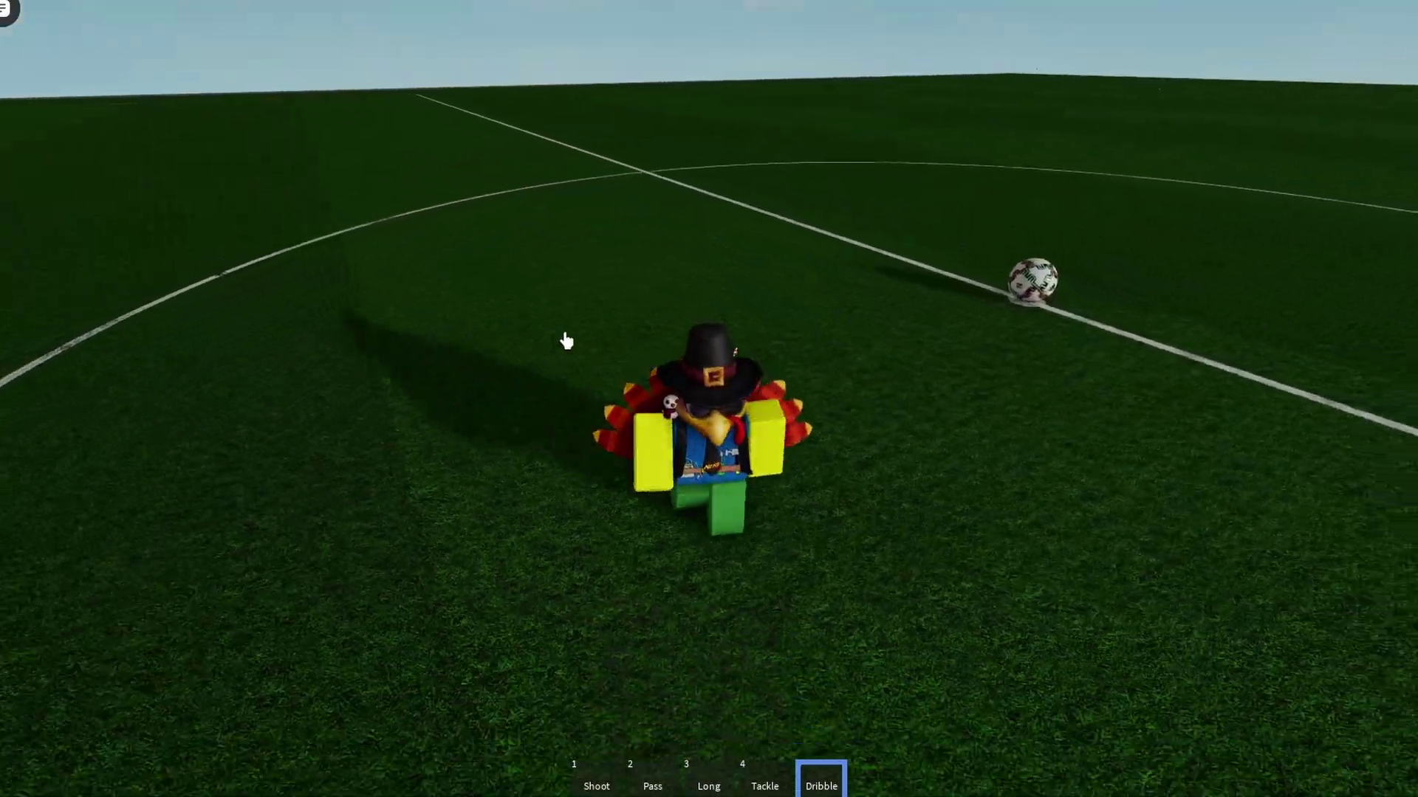
key(shift)
key(w)
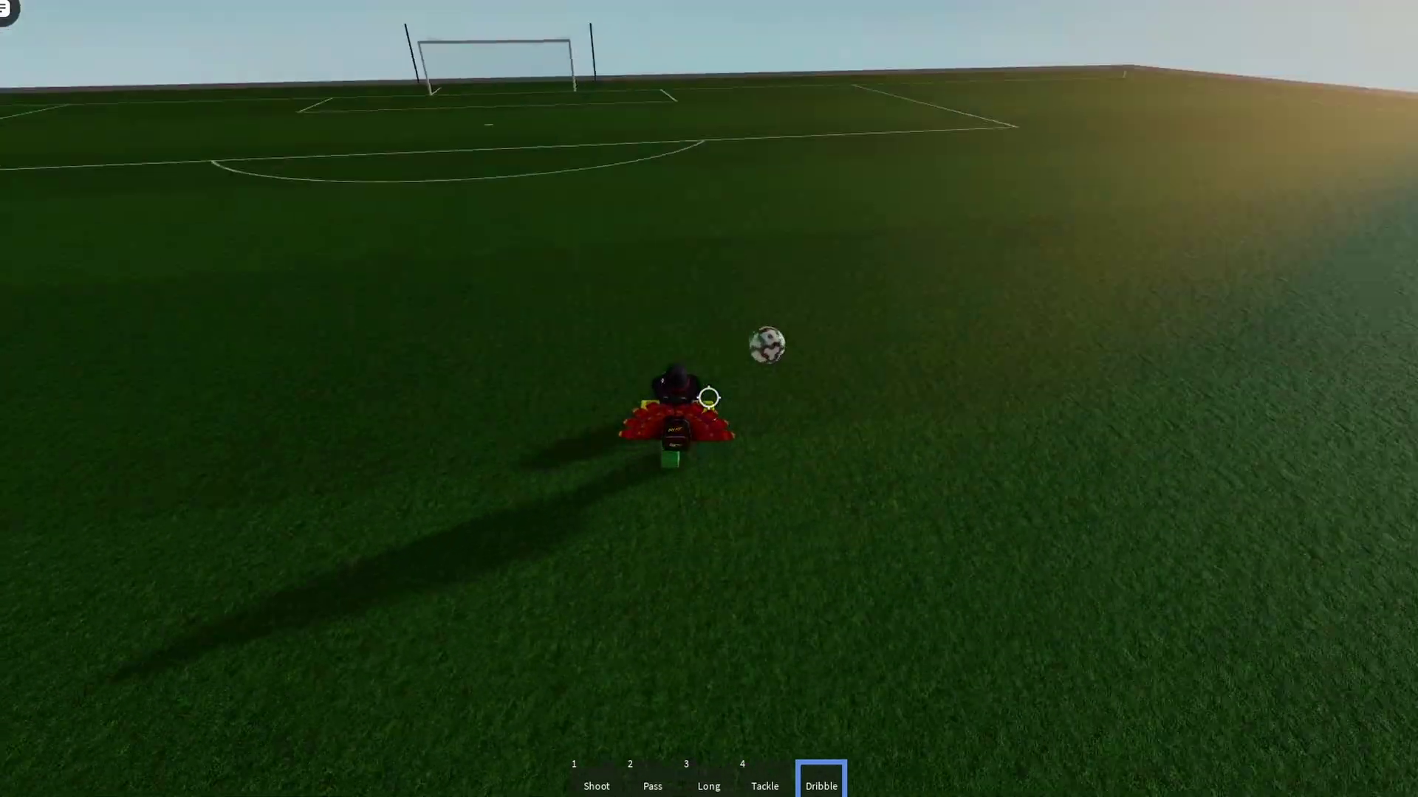
key(3)
click(709, 399)
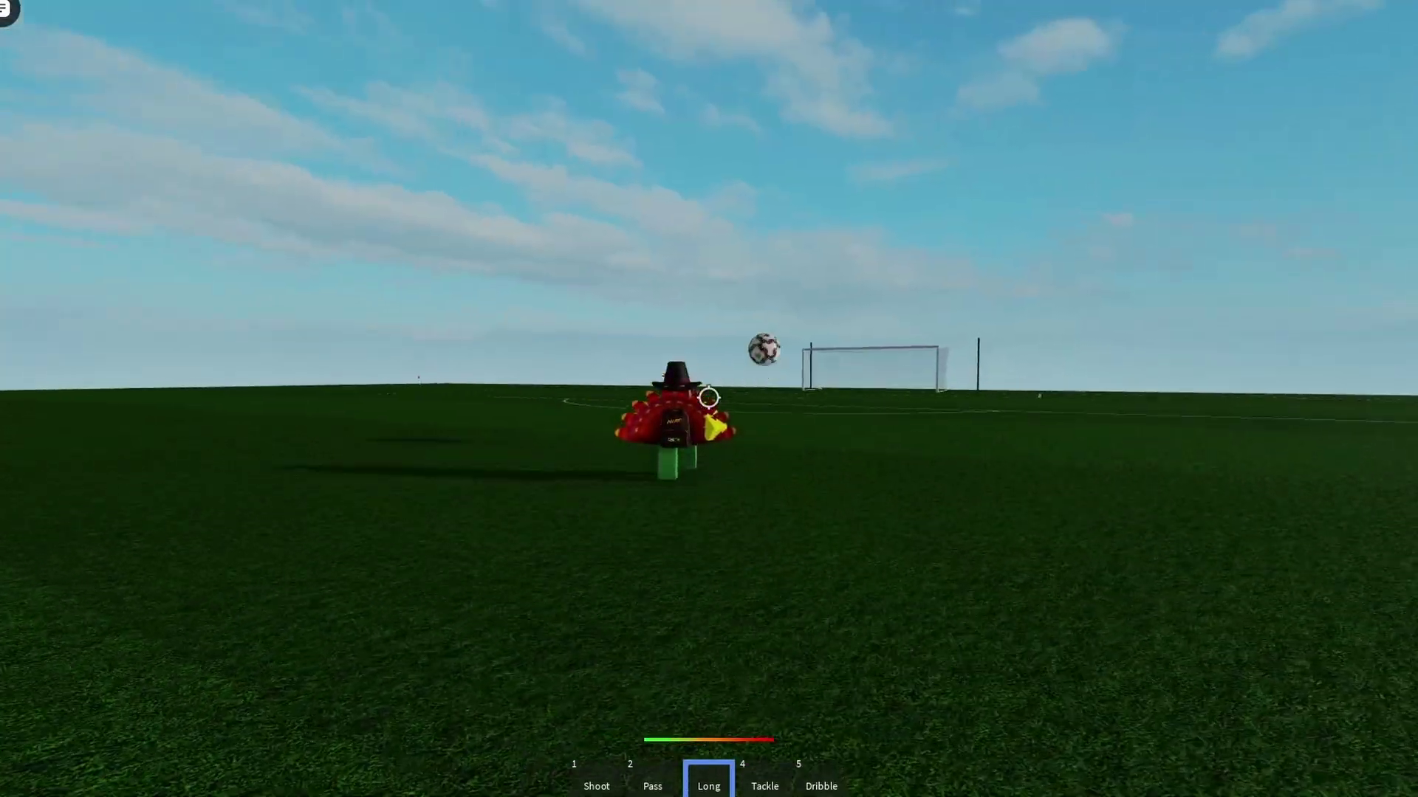